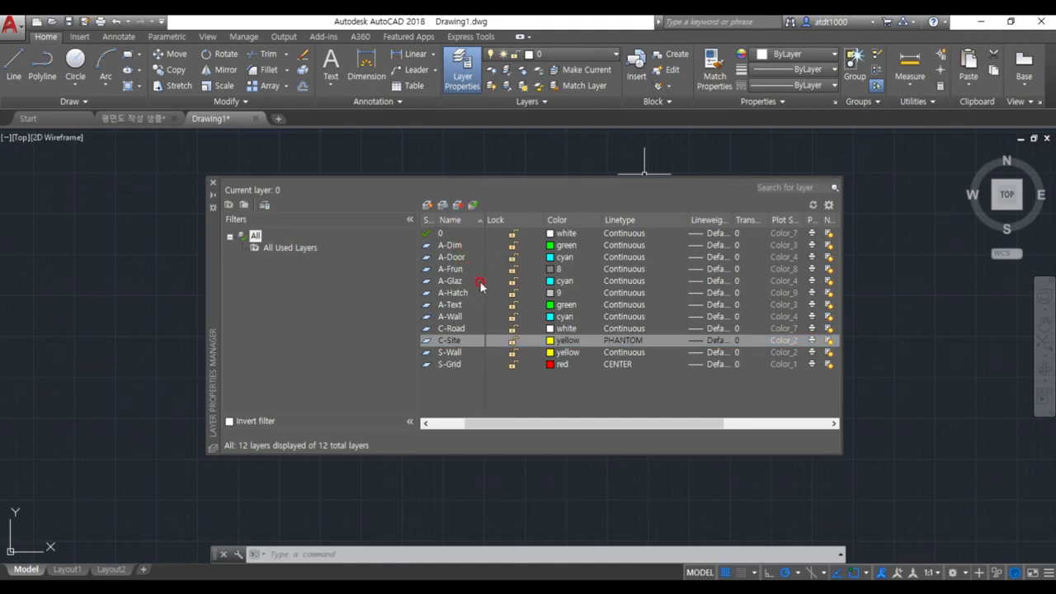
# - Review the layer list by group in the Layer Properties Manager, comparing the A, C and S layers, the two wall layers and S-Grid
pyautogui.click(455, 245)
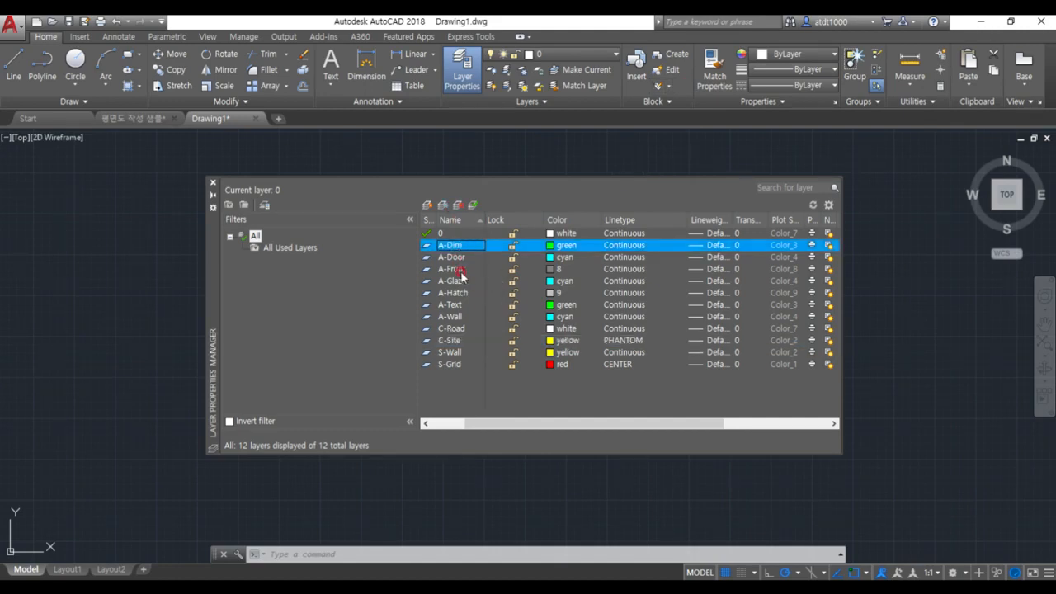
pyautogui.keyDown('shift'); pyautogui.click(453, 367); pyautogui.keyUp('shift')
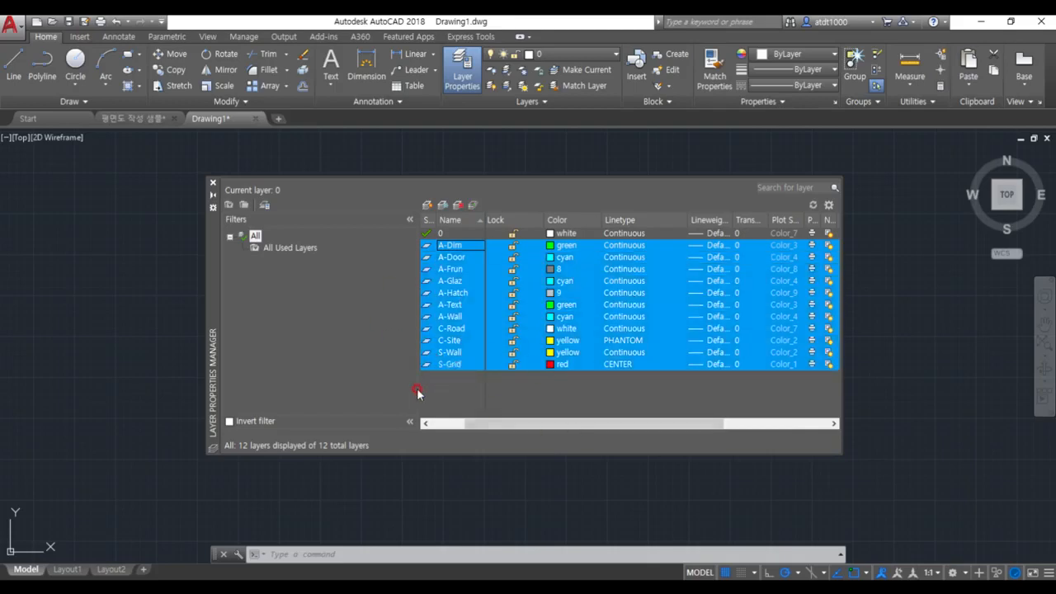
pyautogui.moveTo(412, 377); pyautogui.dragTo(381, 377)
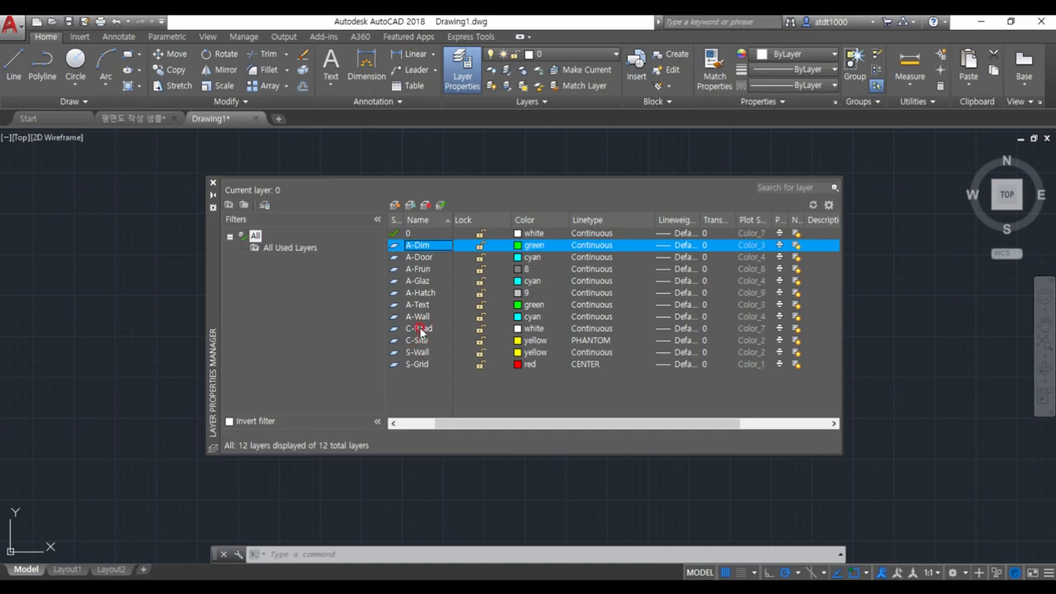
pyautogui.click(421, 329)
pyautogui.keyDown('shift'); pyautogui.click(441, 338); pyautogui.keyUp('shift')
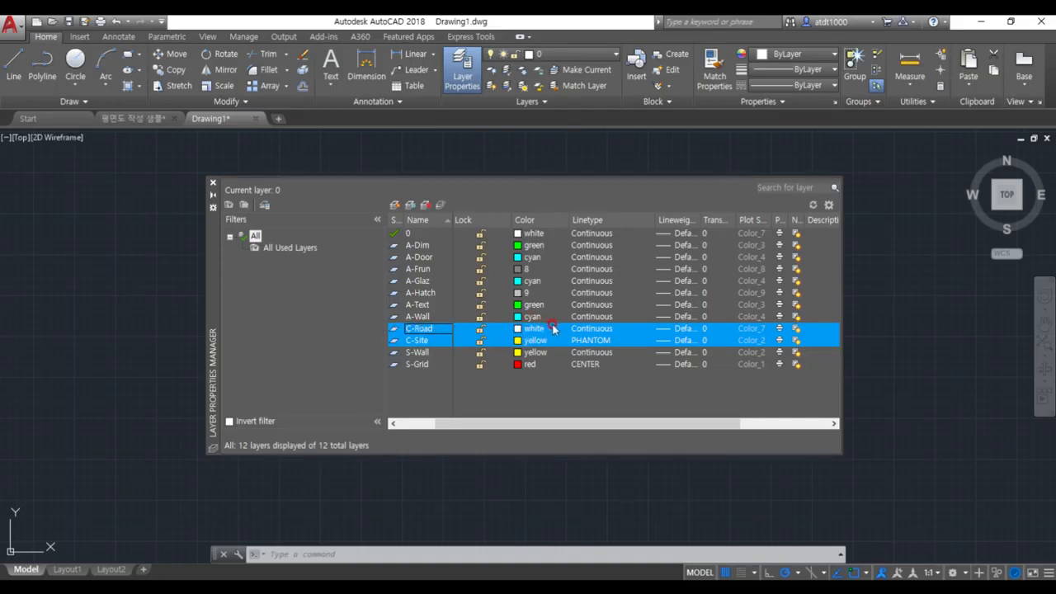
pyautogui.click(429, 353)
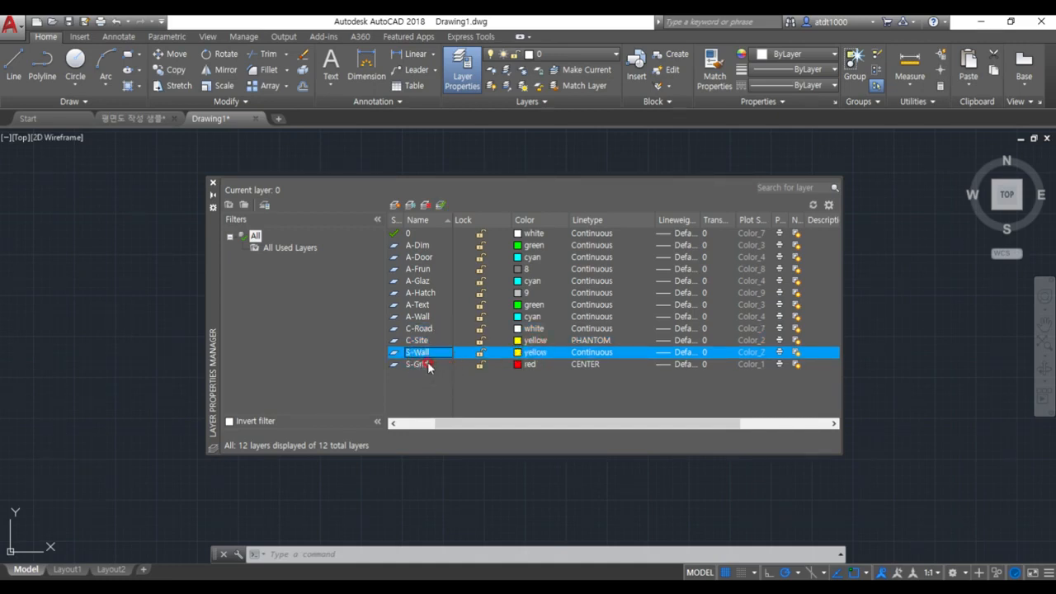
pyautogui.keyDown('ctrl'); pyautogui.click(430, 319); pyautogui.keyUp('ctrl')
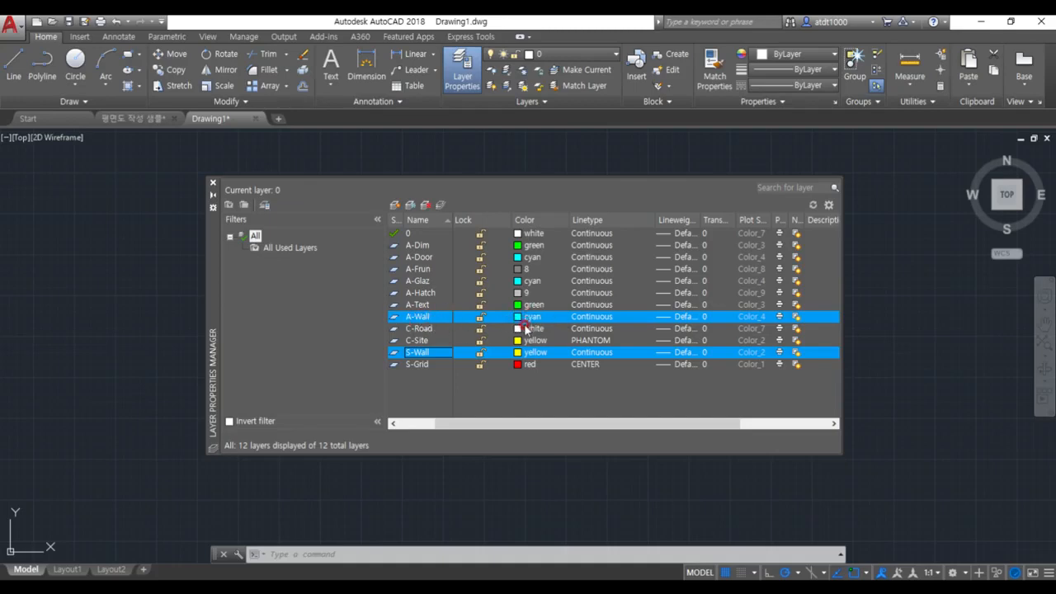
pyautogui.click(428, 365)
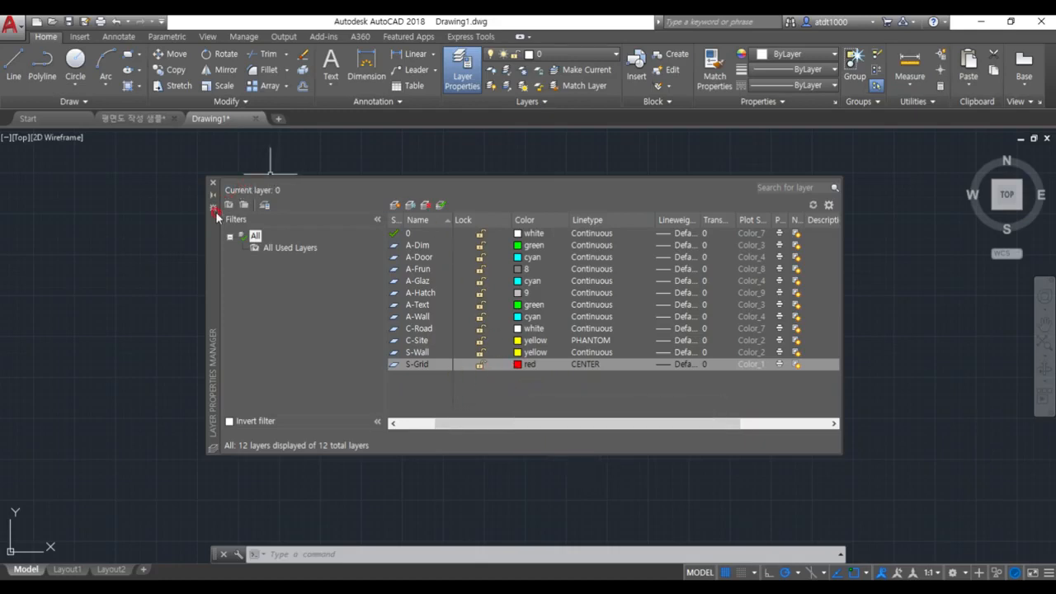
# - Sort the layers by linetype and back by name, and dock the Layer Properties Manager beside the drawing area
pyautogui.moveTo(214, 236); pyautogui.dragTo(99, 193)
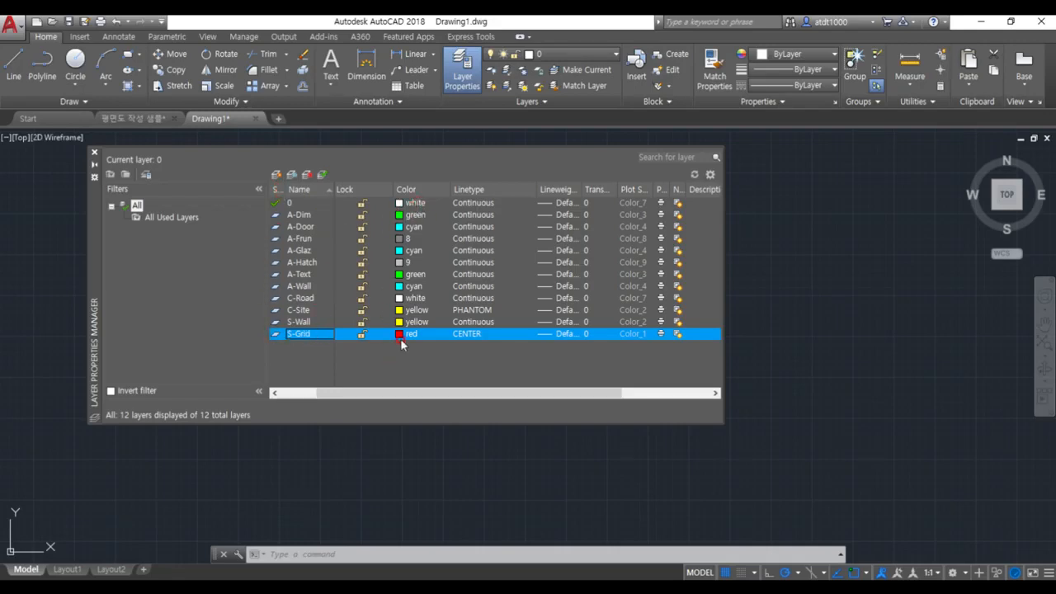
pyautogui.click(484, 191)
pyautogui.click(466, 190)
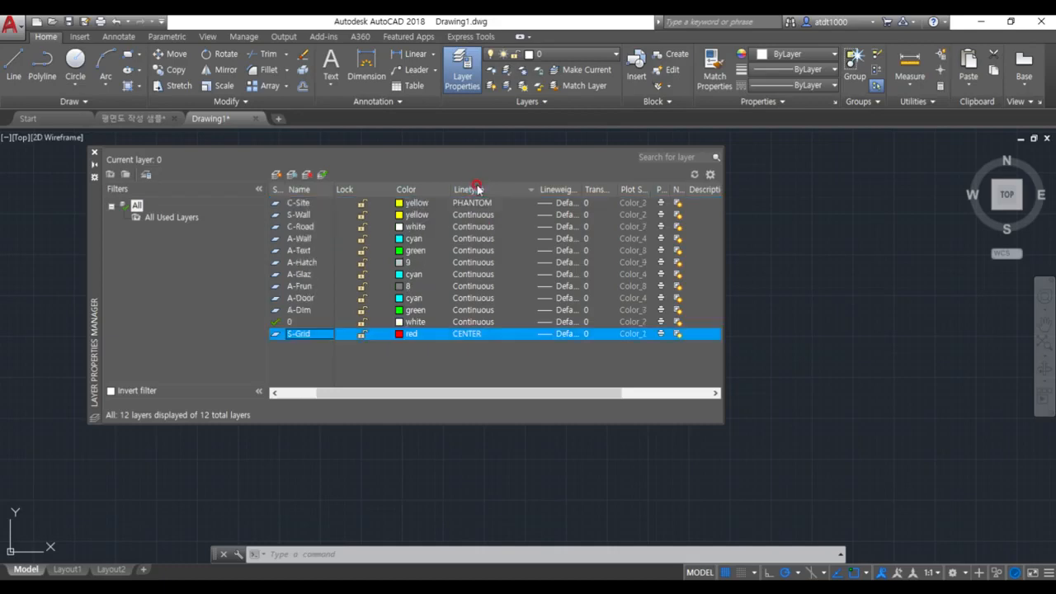
pyautogui.click(305, 191)
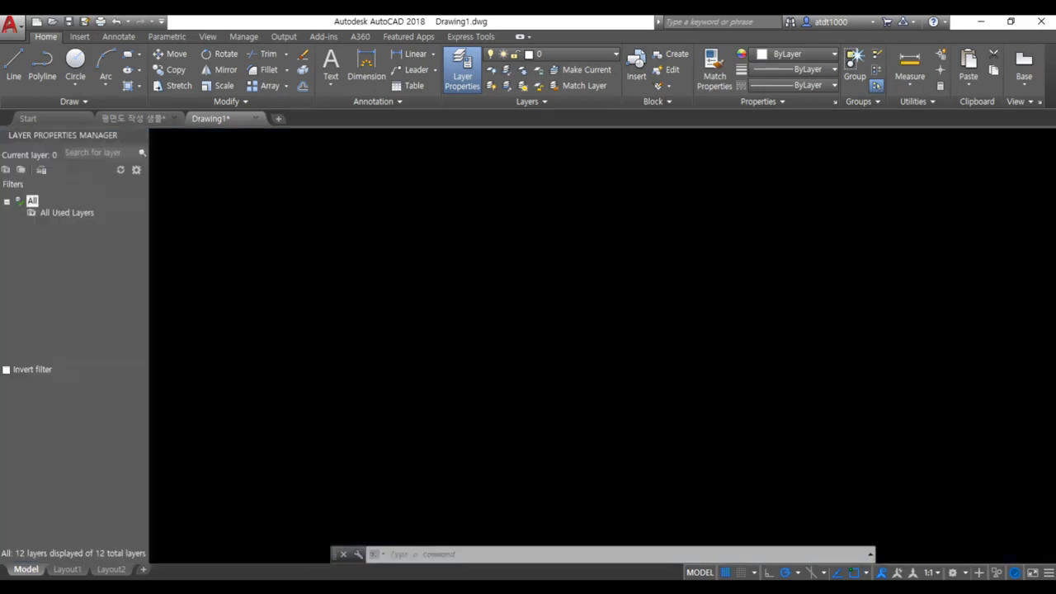
pyautogui.click(599, 245)
pyautogui.click(300, 181)
pyautogui.click(415, 219)
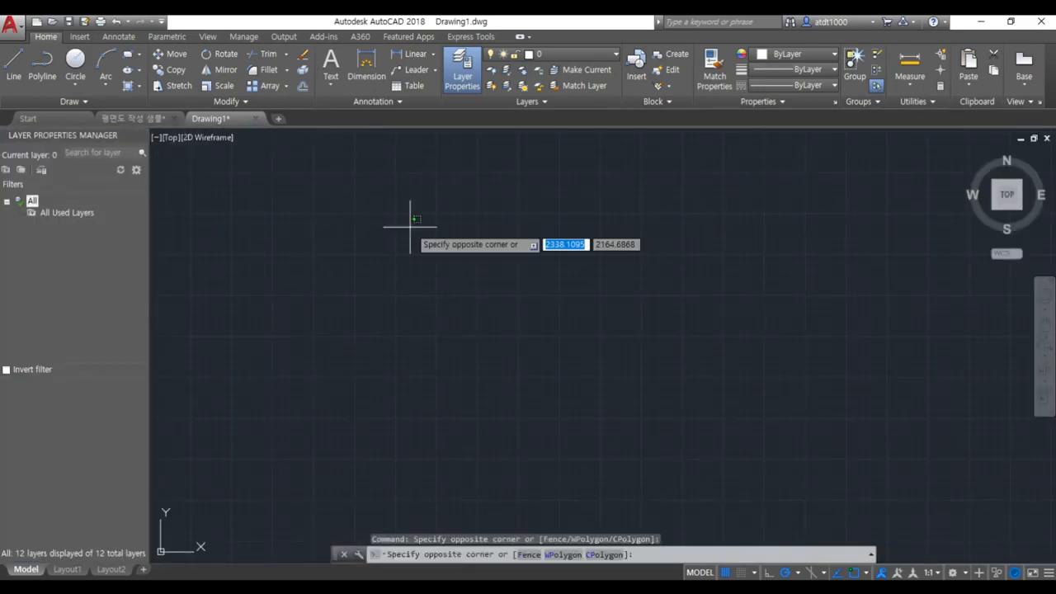
pyautogui.press('Escape')
pyautogui.press('Escape')
pyautogui.press('Escape')
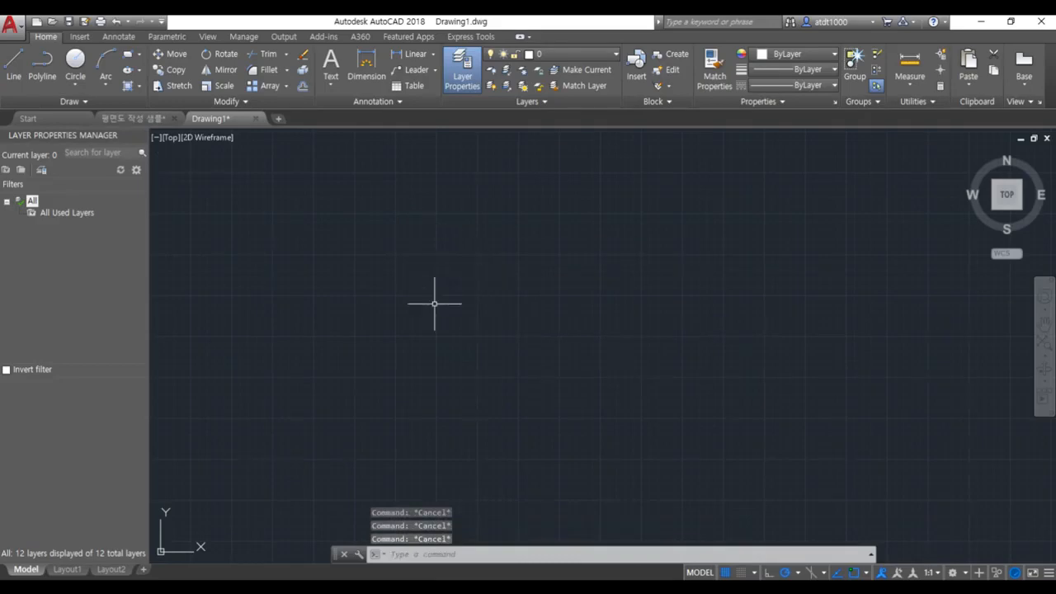
# - Switch to Chrome by opening a new browser window for a web search
pyautogui.rightClick(374, 586)
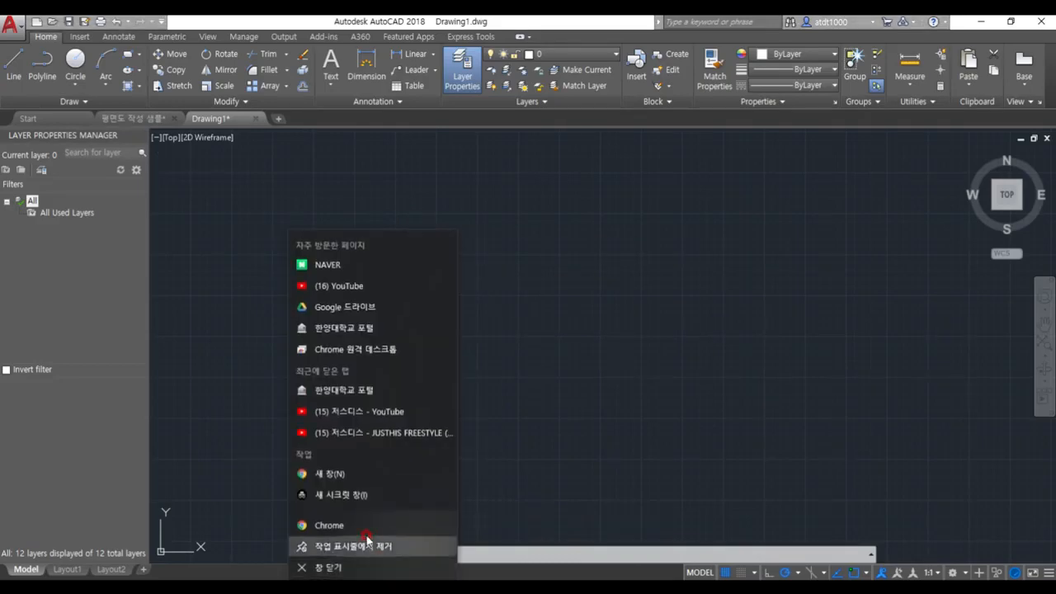
pyautogui.click(367, 527)
pyautogui.click(319, 98)
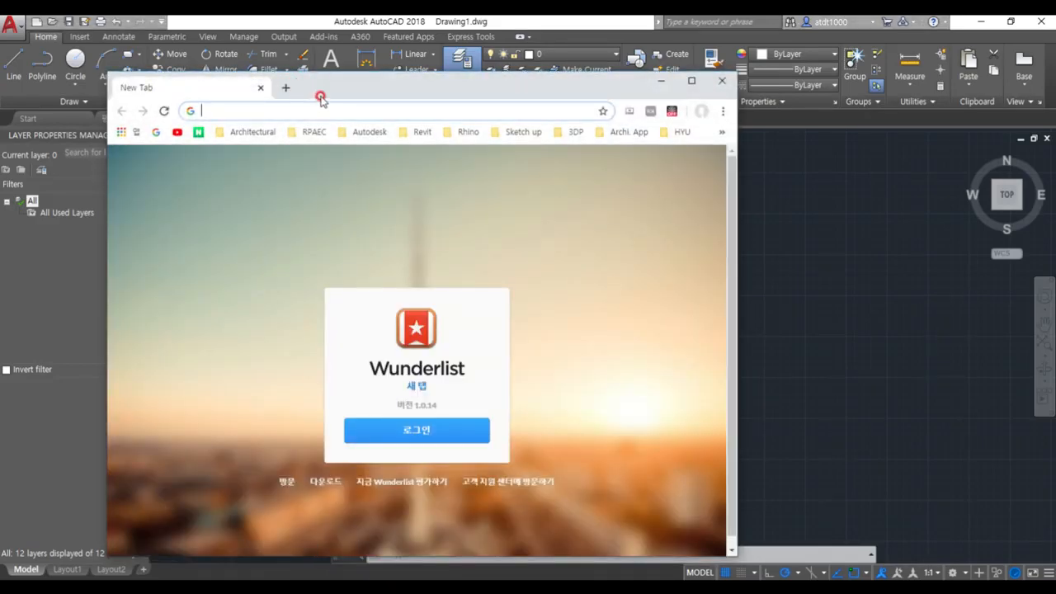
# - Search Google for "floor plan" and show the image results in a maximized window
pyautogui.write('f')
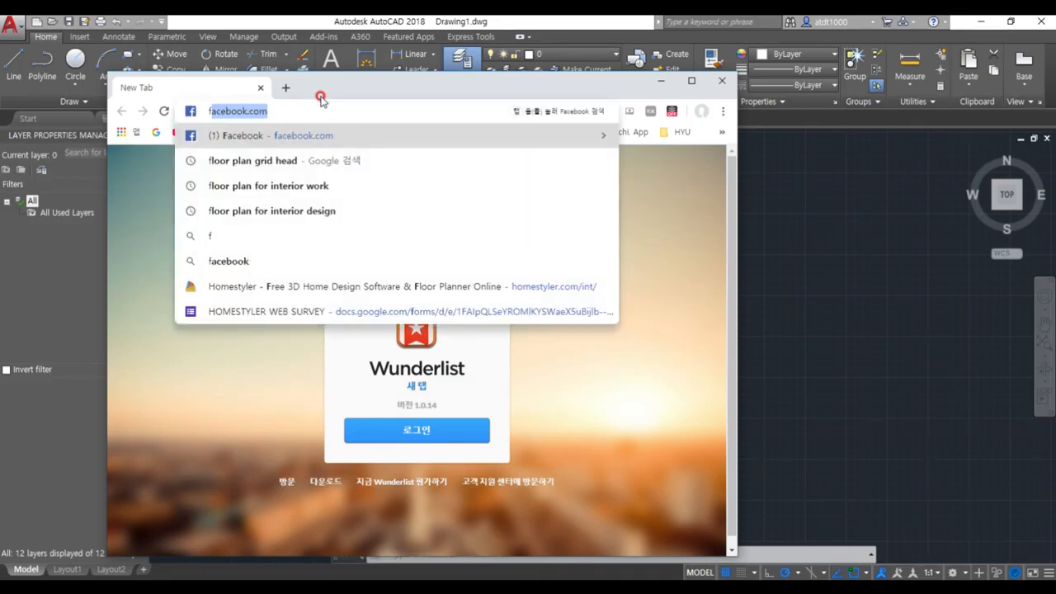
pyautogui.press('BackSpace')
pyautogui.press('BackSpace')
pyautogui.write('floor plan grid')
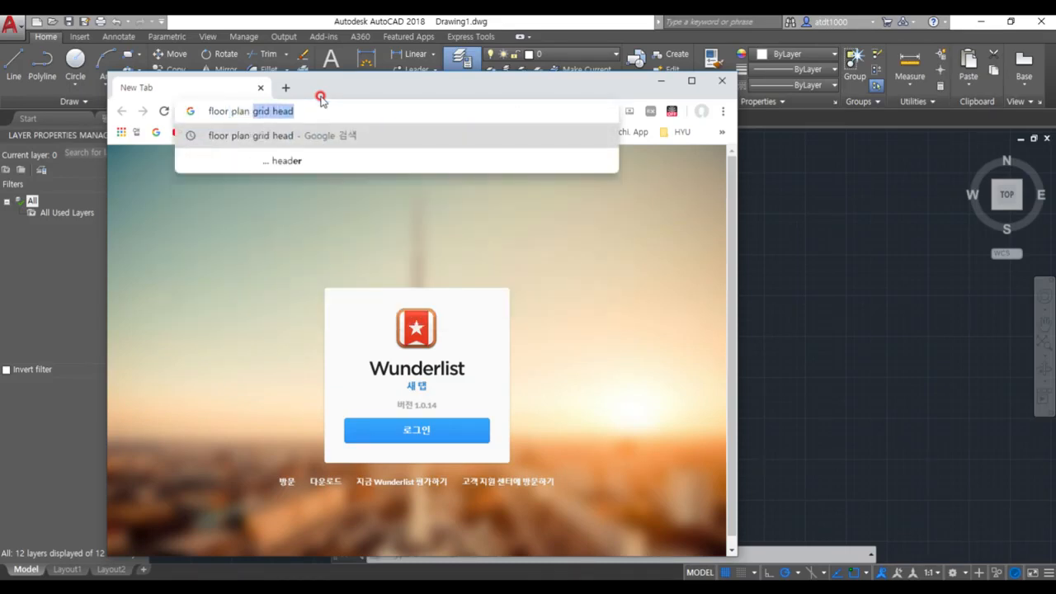
pyautogui.press('BackSpace')
pyautogui.press('BackSpace')
pyautogui.press('BackSpace')
pyautogui.press('BackSpace')
pyautogui.press('BackSpace')
pyautogui.press('BackSpace')
pyautogui.press('Return')
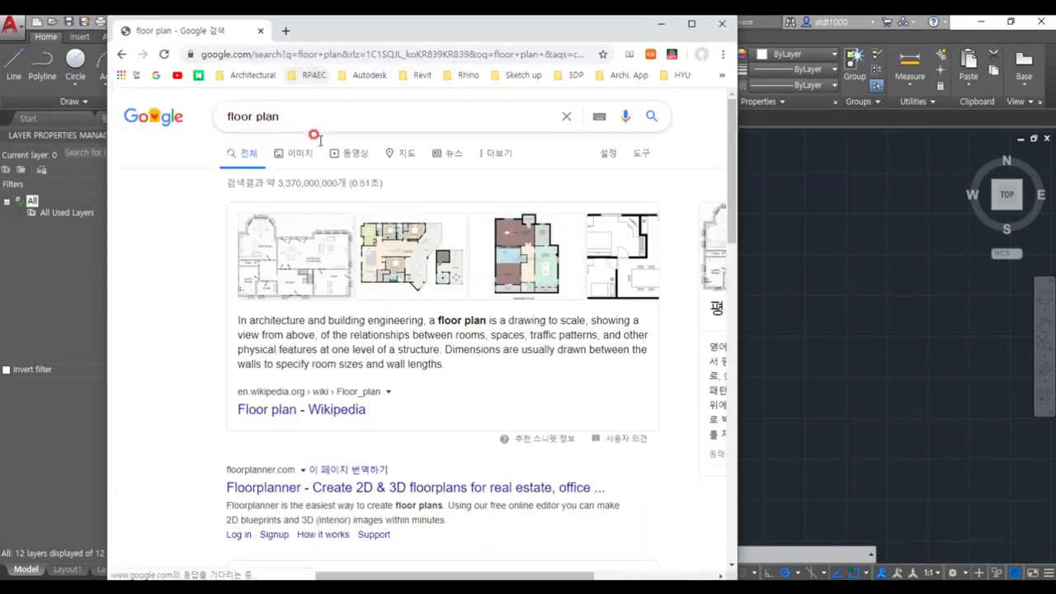
pyautogui.click(293, 152)
pyautogui.press('super+Up')
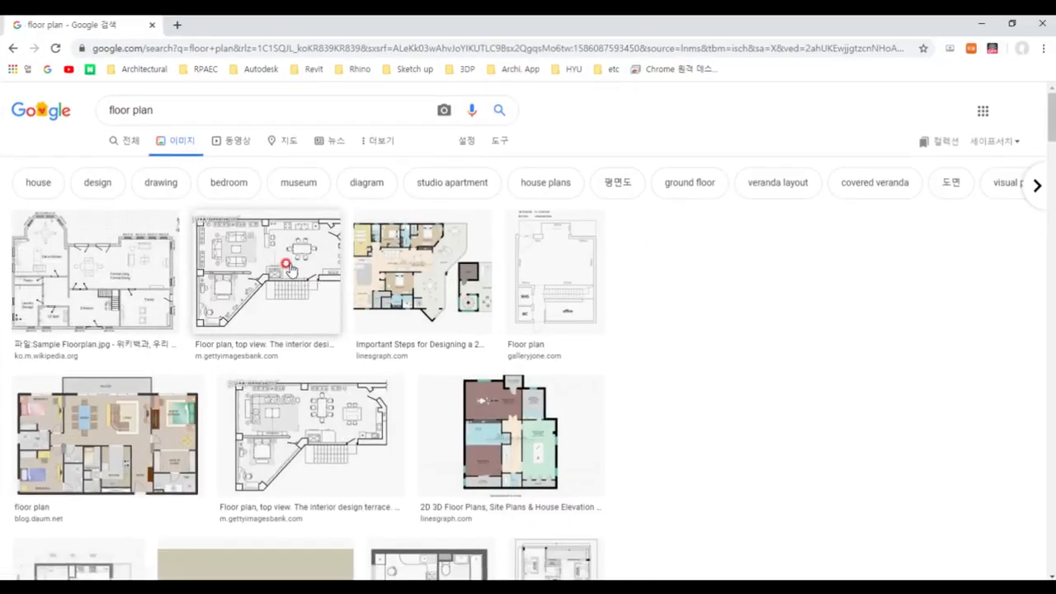
# - Browse the floor plan images, previewing the Wikipedia Sample Floorplan and the Shutterstock Office Floor Plan
pyautogui.scroll(-3, 502, 306)
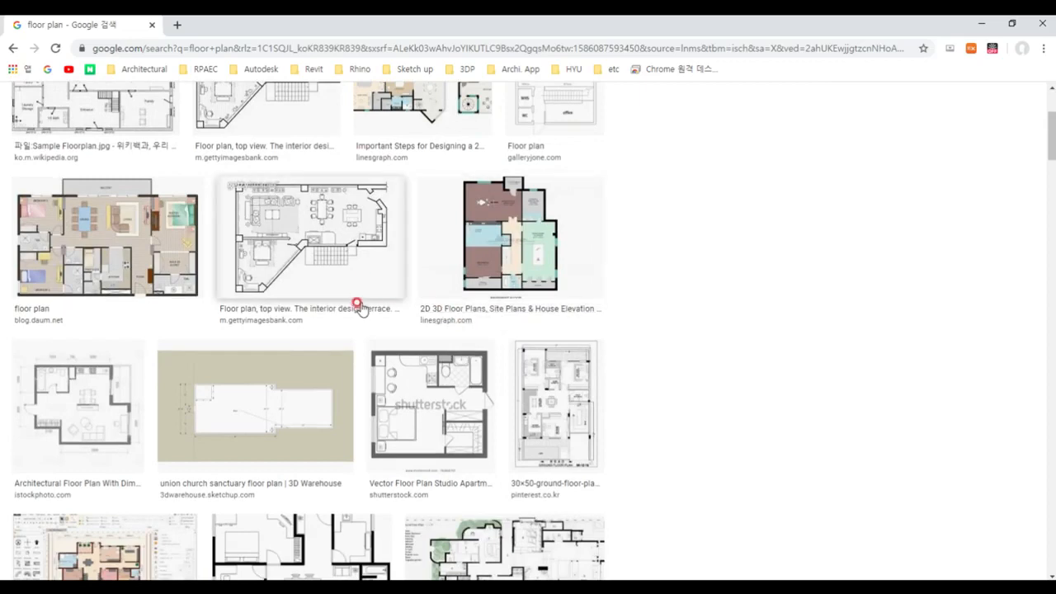
pyautogui.scroll(5, 360, 308)
pyautogui.click(121, 285)
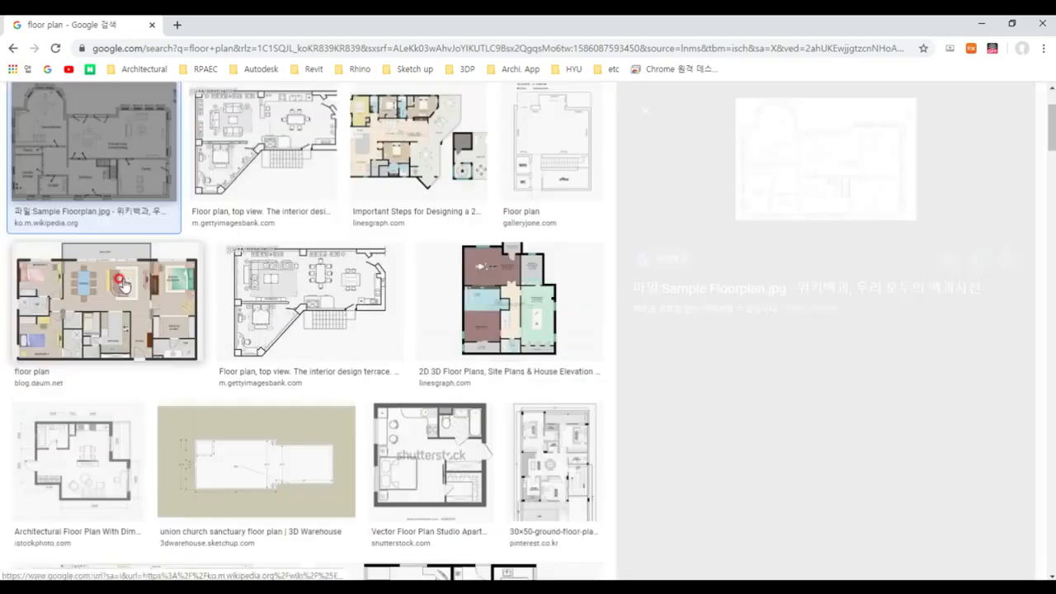
pyautogui.scroll(-6, 358, 371)
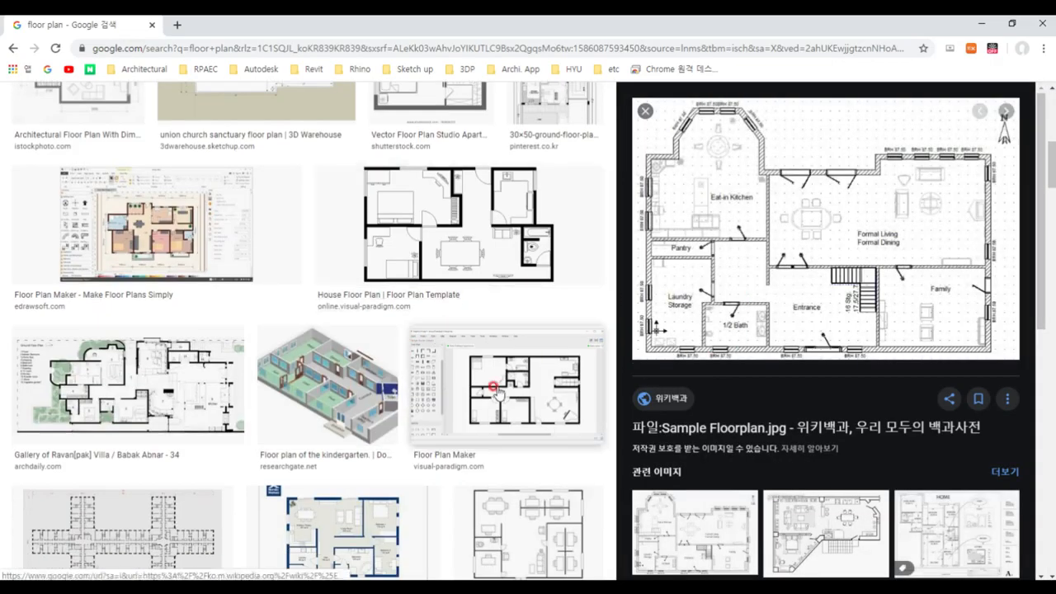
pyautogui.scroll(-5, 498, 395)
pyautogui.scroll(-1, 498, 304)
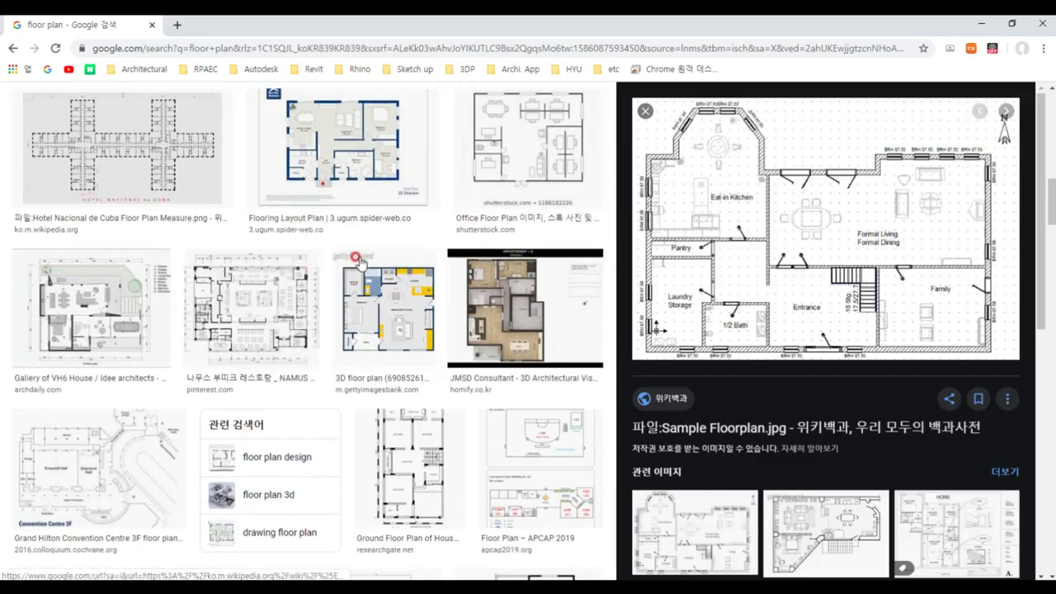
pyautogui.click(507, 172)
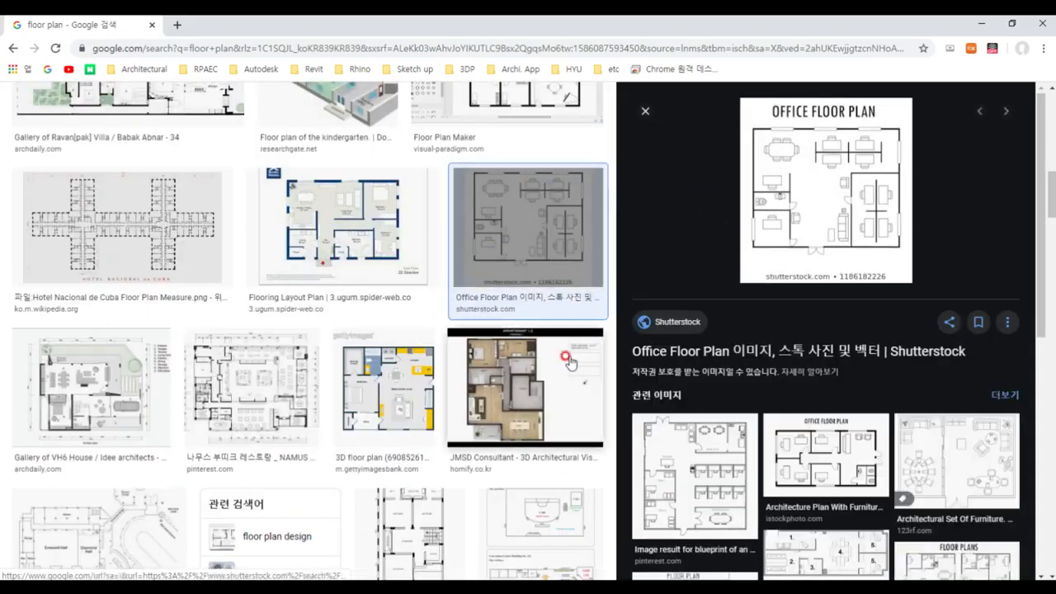
# - Compare the Grand Hilton Convention Centre 3F plan with the Namus Boutique Restaurant plan, and return to the AutoCAD drawing
pyautogui.click(99, 527)
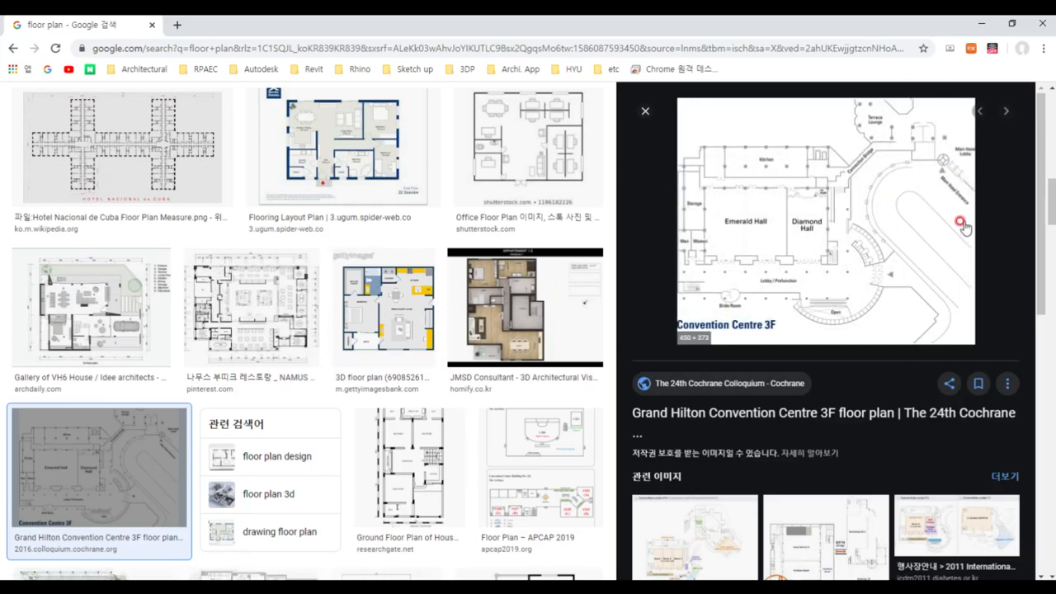
pyautogui.click(277, 334)
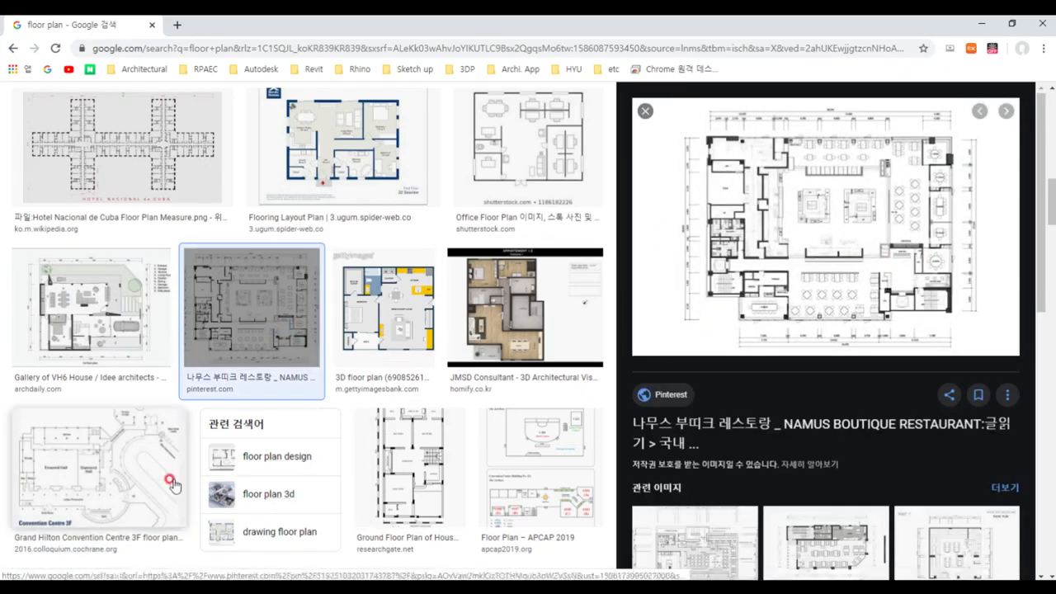
pyautogui.click(99, 464)
pyautogui.click(227, 357)
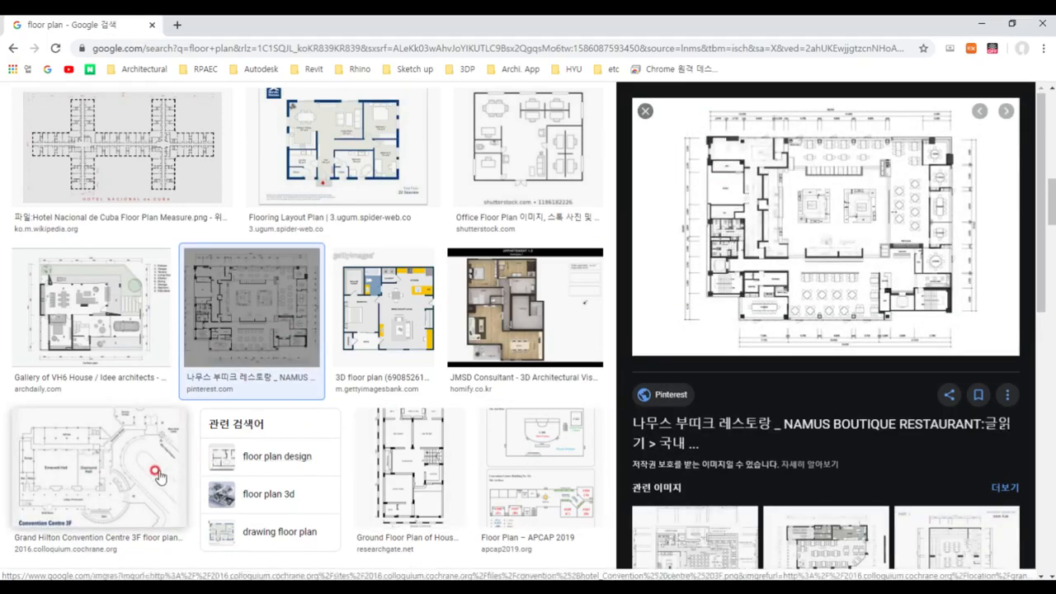
pyautogui.click(218, 459)
pyautogui.click(801, 304)
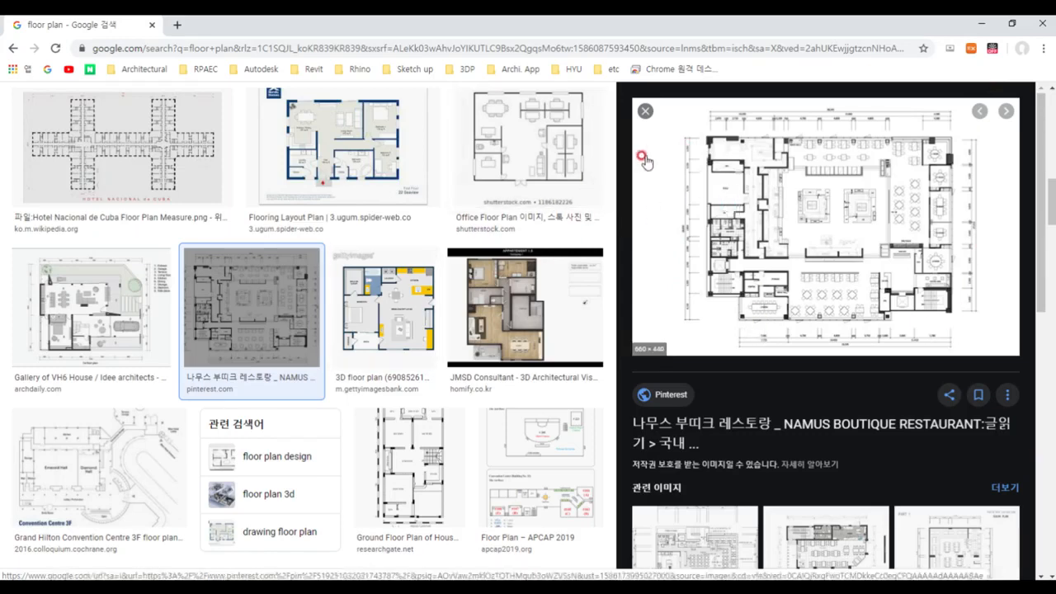
pyautogui.click(99, 466)
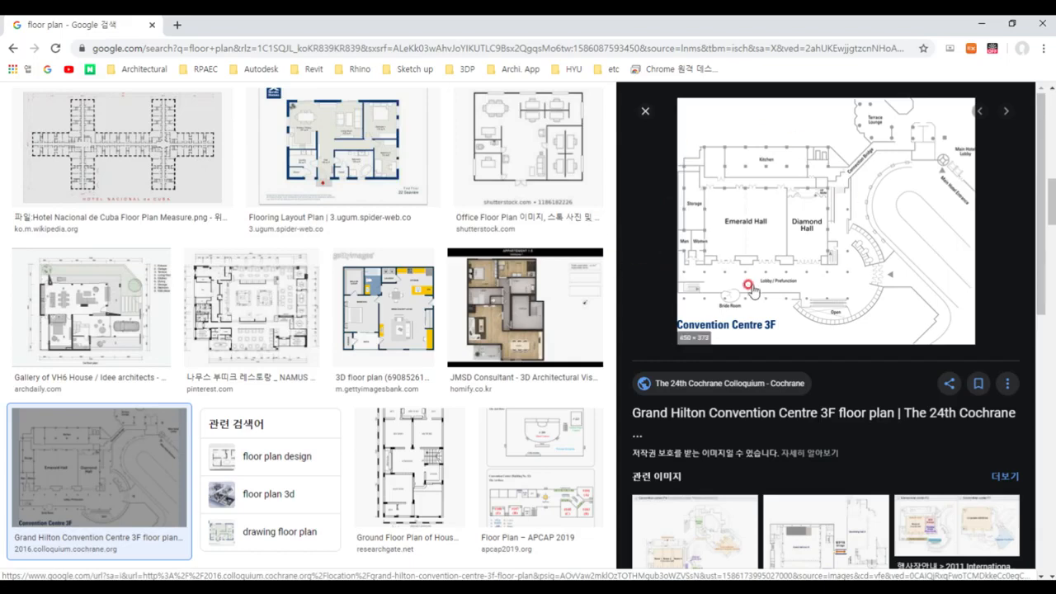
pyautogui.hotkey('alt', 'Left')
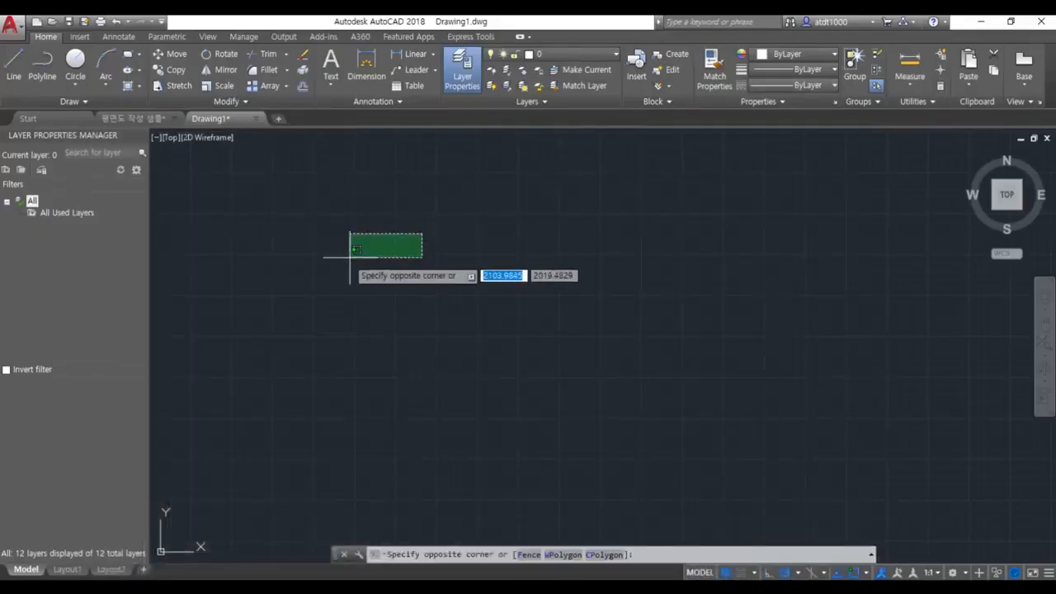
pyautogui.click(349, 259)
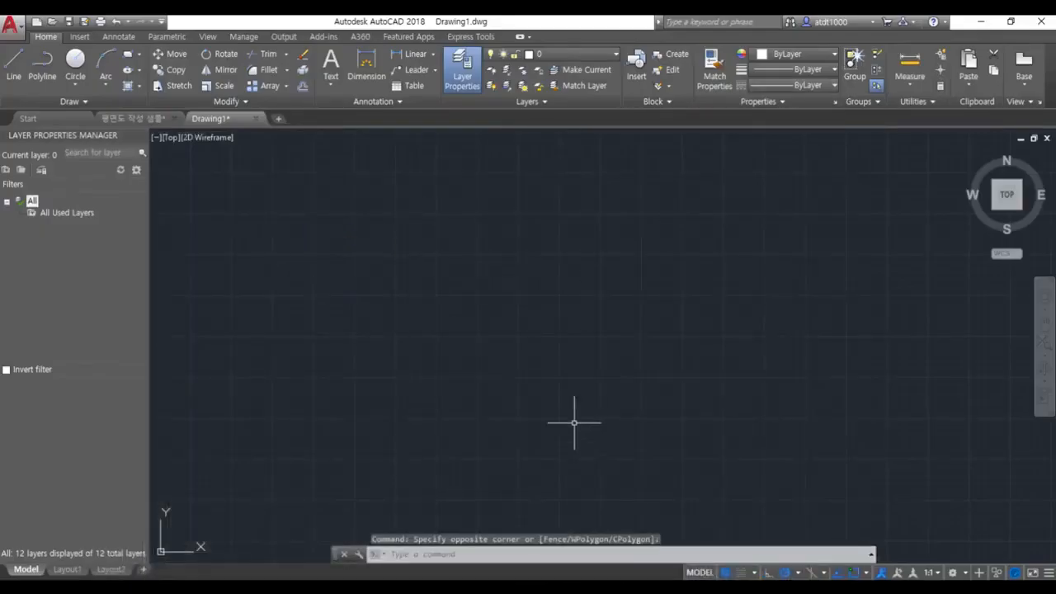
pyautogui.write('rec')
pyautogui.press('Return')
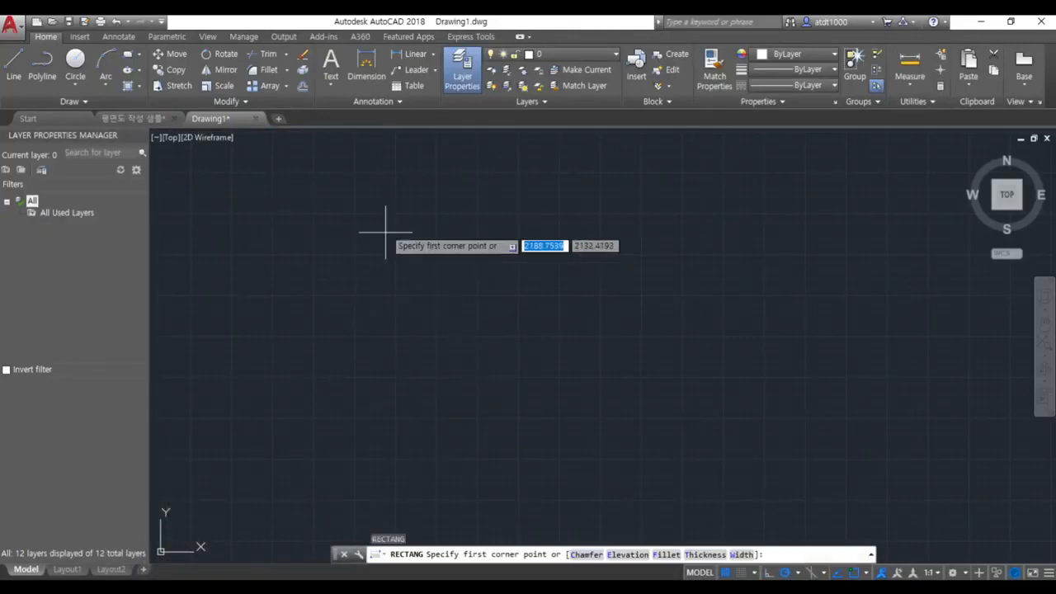
pyautogui.press('Escape')
pyautogui.press('Escape')
# - Make S-Wall the current layer and draw a freehand rectangle in the middle of the drawing area
pyautogui.click(569, 53)
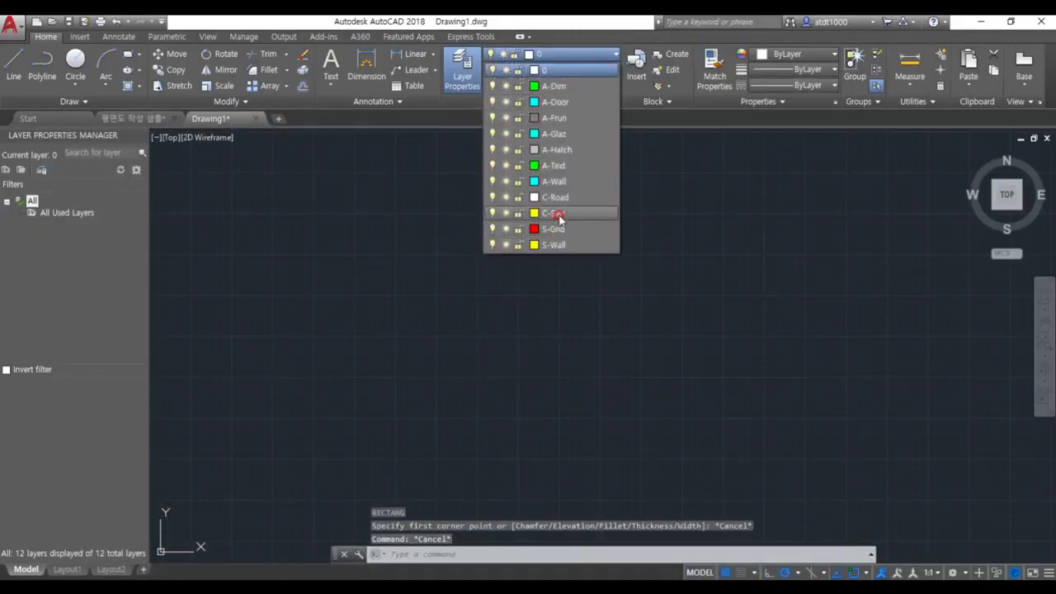
pyautogui.click(557, 245)
pyautogui.write('rec')
pyautogui.press('Return')
pyautogui.click(355, 238)
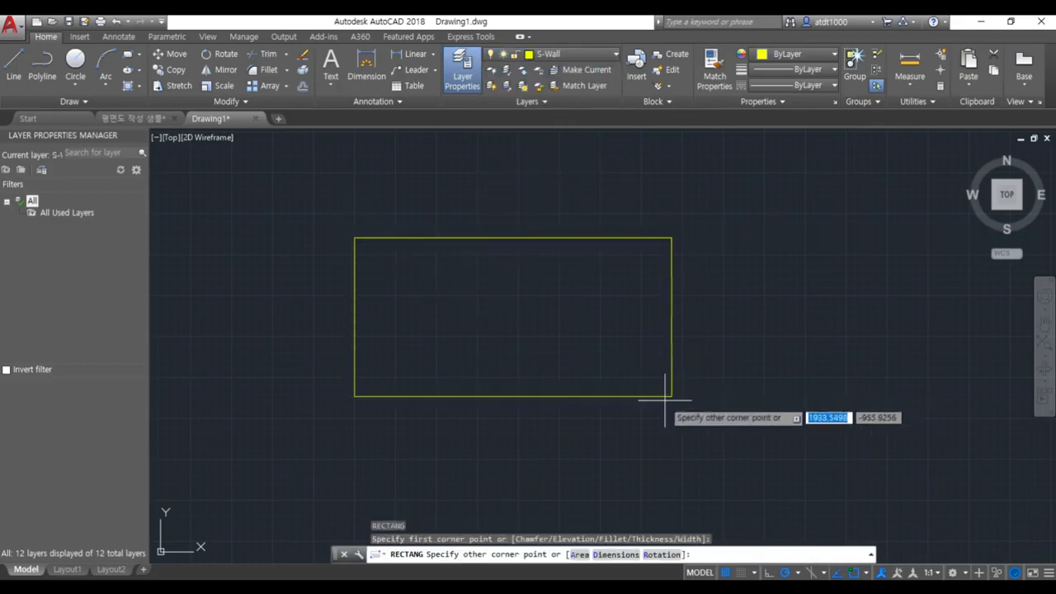
pyautogui.click(699, 470)
pyautogui.press('Escape')
pyautogui.press('Escape')
# - Offset the S-Wall rectangle inward by 300 to form the wall's inner outline
pyautogui.click(526, 216)
pyautogui.click(488, 270)
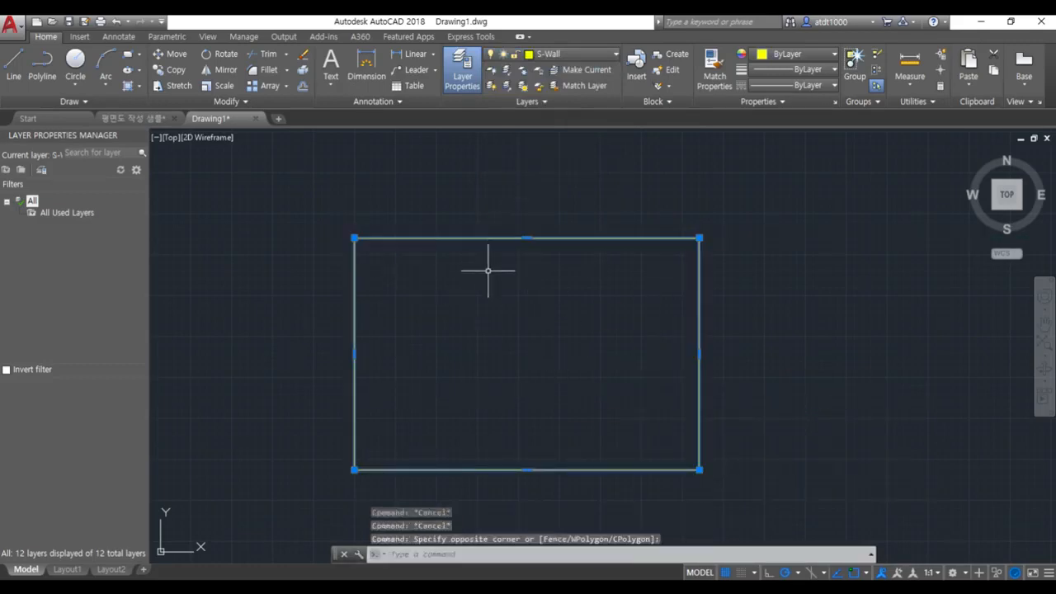
pyautogui.press('Escape')
pyautogui.press('Escape')
pyautogui.write('off')
pyautogui.press('Return')
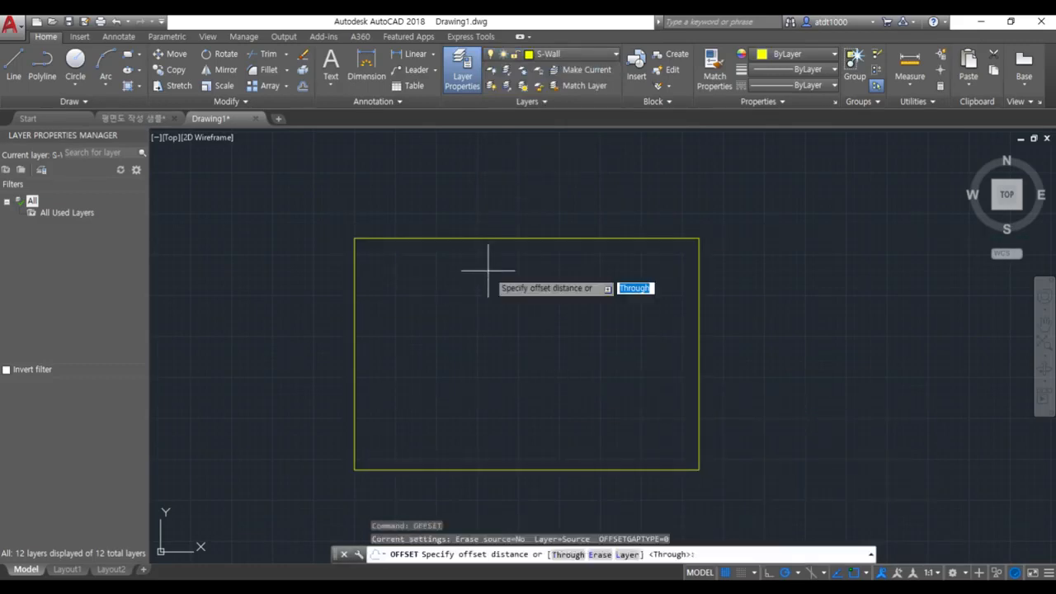
pyautogui.write('300')
pyautogui.press('Return')
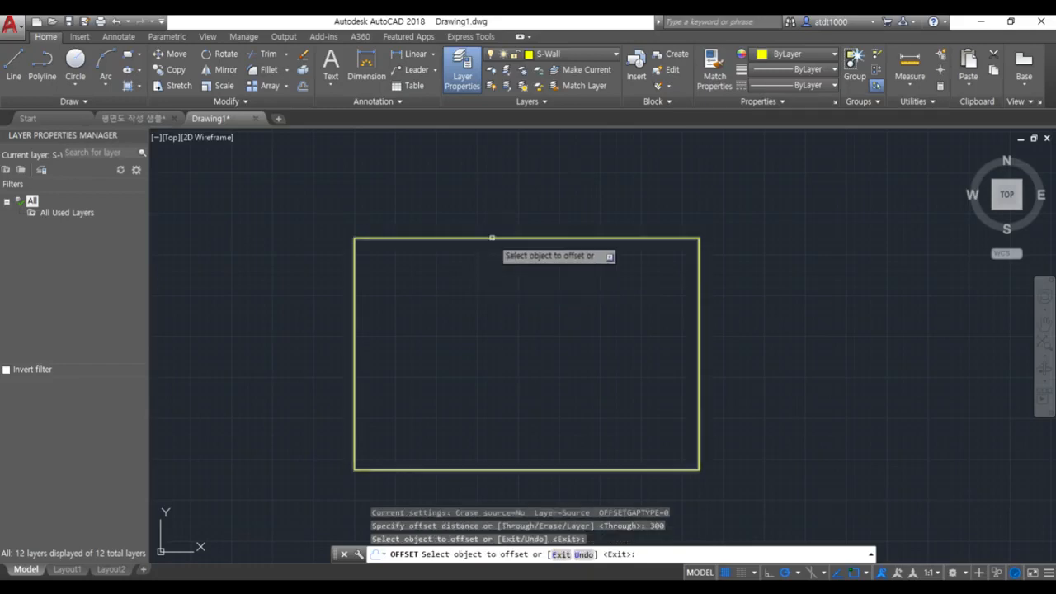
pyautogui.click(487, 239)
pyautogui.click(478, 301)
pyautogui.press('Escape')
pyautogui.press('Escape')
pyautogui.press('Escape')
pyautogui.scroll(-4, 613, 393)
pyautogui.scroll(4, 502, 220)
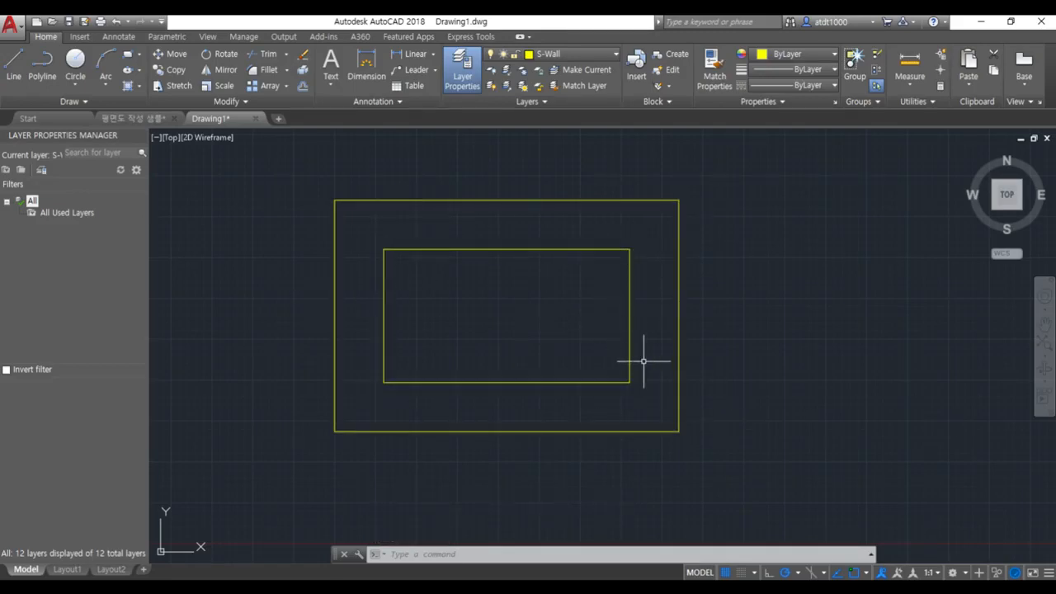
pyautogui.scroll(-2, 551, 342)
pyautogui.scroll(2, 526, 318)
pyautogui.scroll(-2, 641, 338)
pyautogui.scroll(4, 676, 396)
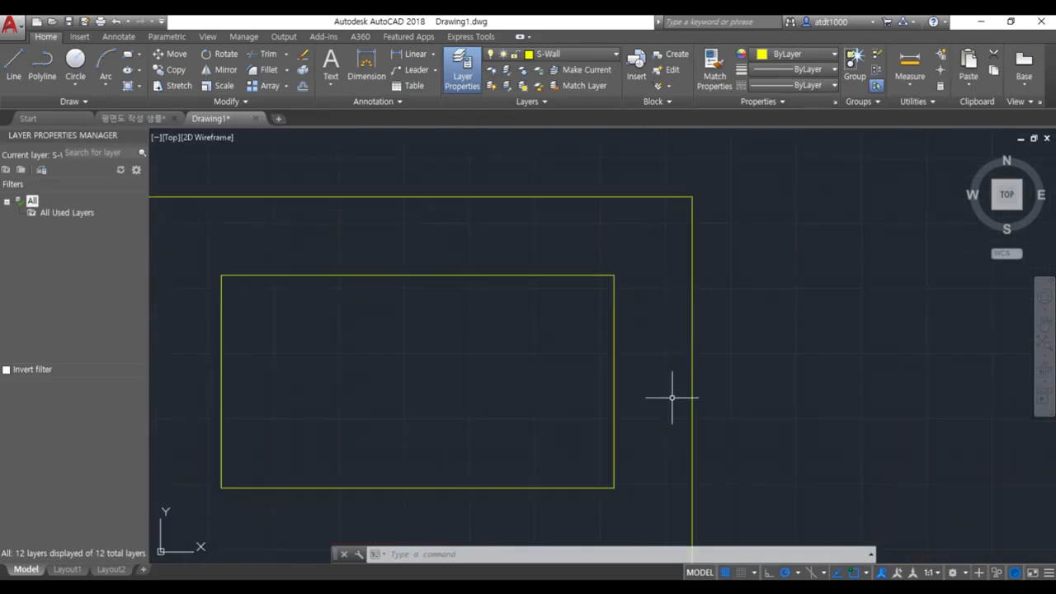
# - Dimension the inner rectangle's upper edge, placing the dimension line above the outer rectangle
pyautogui.scroll(-2, 753, 395)
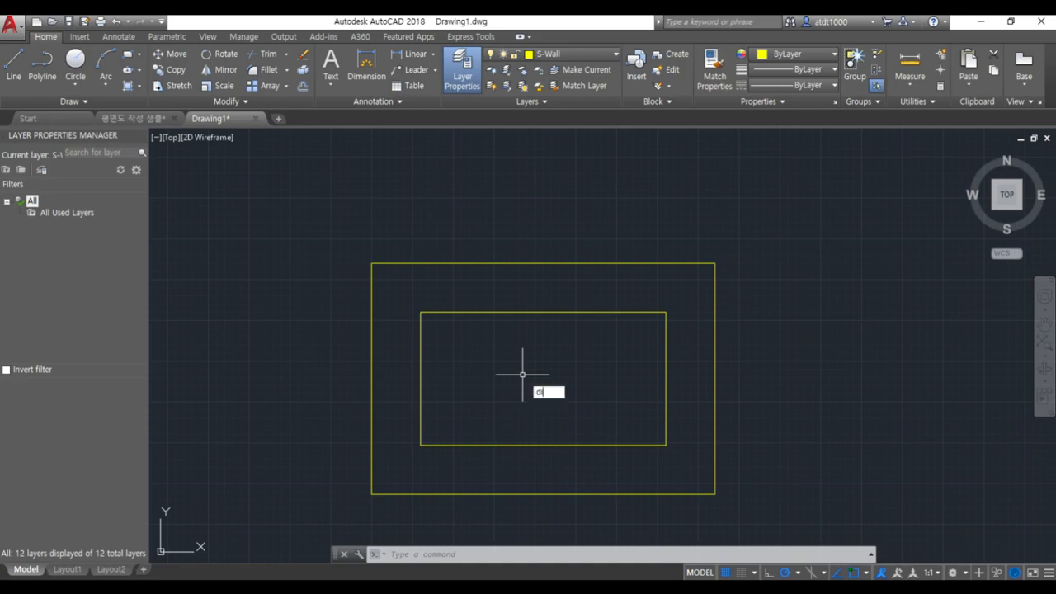
pyautogui.press('Return')
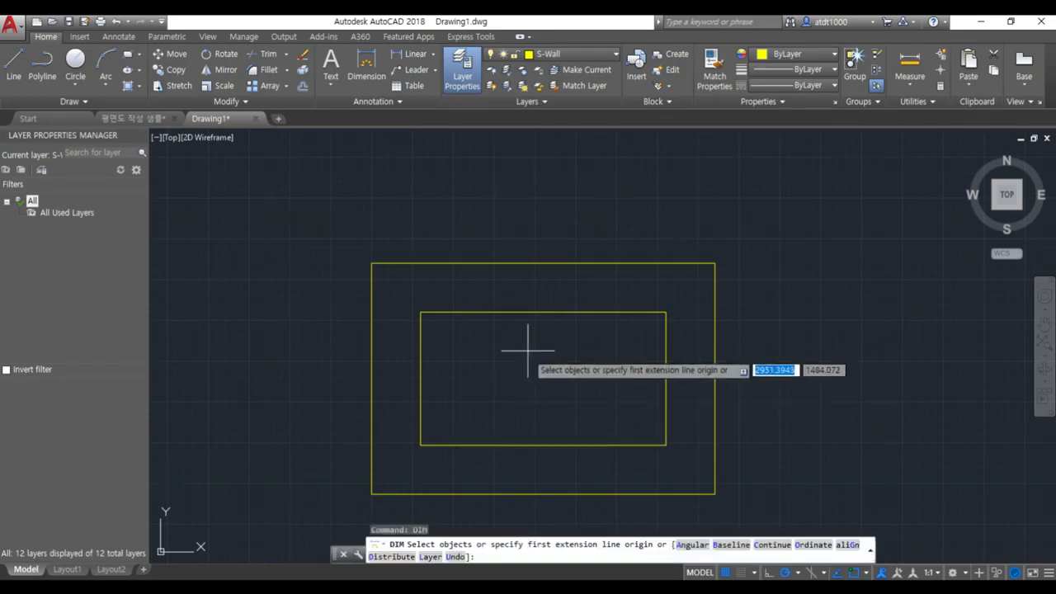
pyautogui.click(421, 312)
pyautogui.click(666, 312)
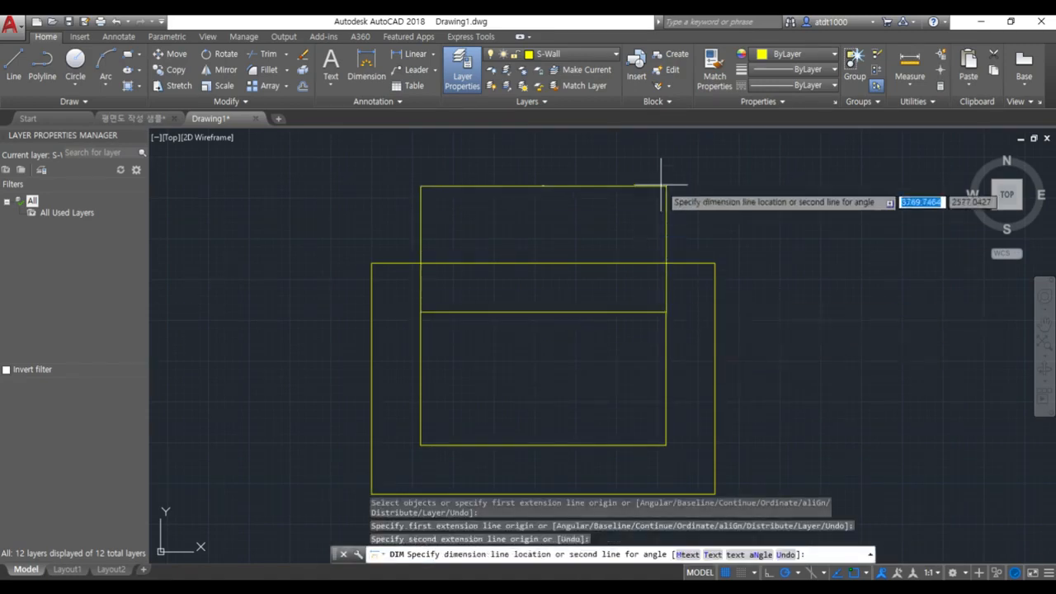
pyautogui.click(660, 217)
pyautogui.press('Escape')
# - Assign the dimension above the inner rectangle to the A-Dim layer
pyautogui.scroll(6, 579, 235)
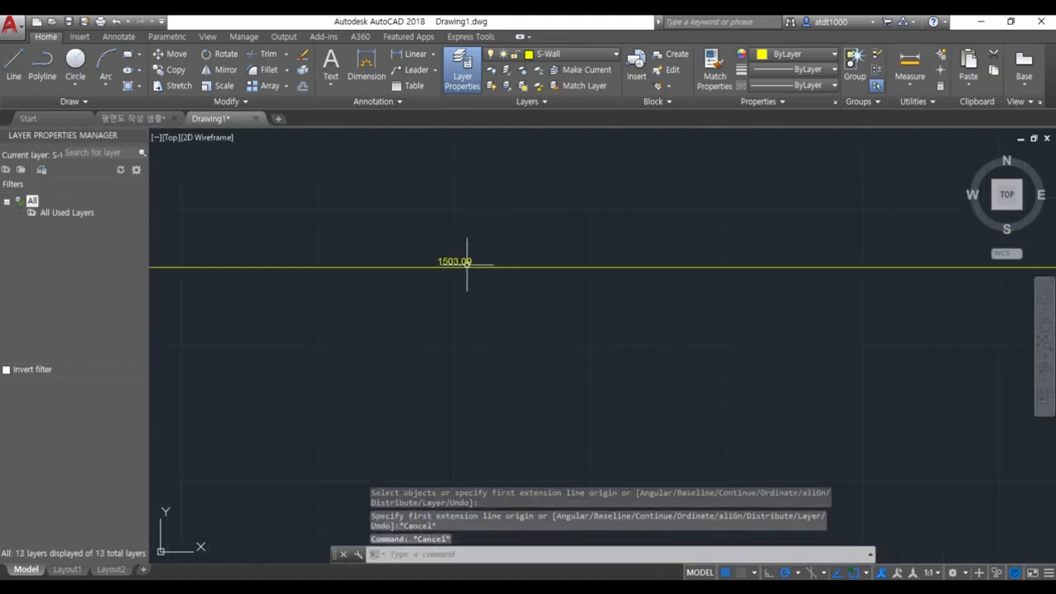
pyautogui.scroll(-8, 565, 266)
pyautogui.scroll(4, 553, 260)
pyautogui.moveTo(552, 259); pyautogui.dragTo(483, 177)
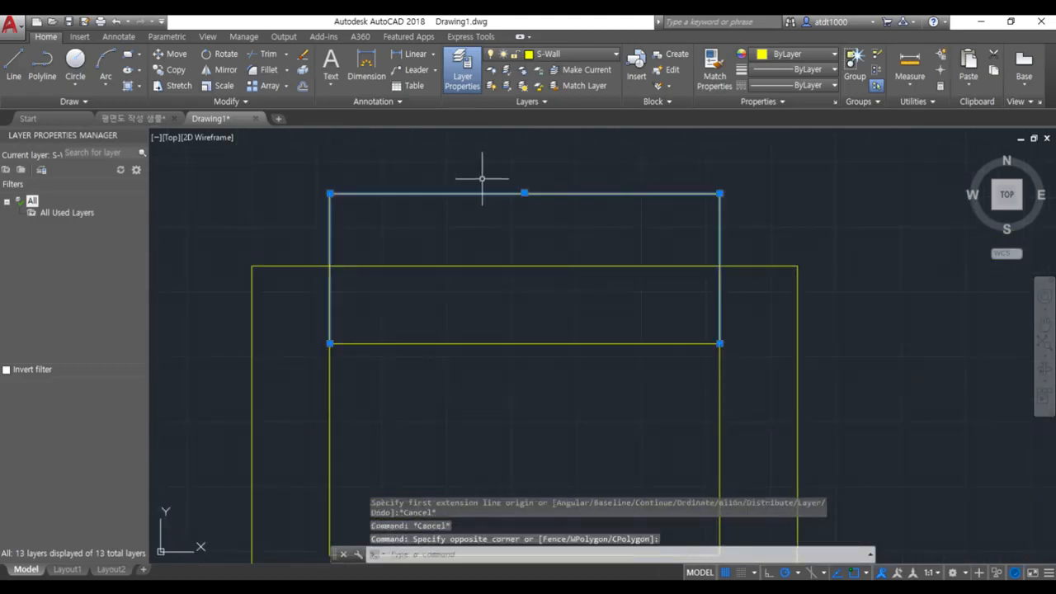
pyautogui.click(561, 54)
pyautogui.click(546, 88)
pyautogui.press('Escape')
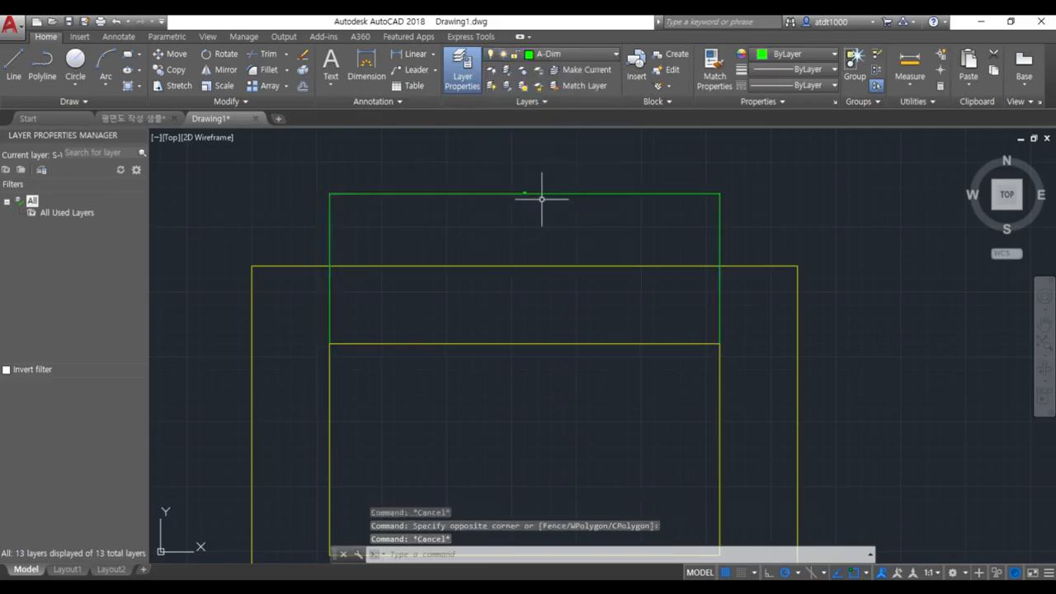
pyautogui.press('Escape')
# - Examine the A-Dim dimension and its small text up close and against the S-Wall rectangles
pyautogui.scroll(5, 526, 192)
pyautogui.scroll(-5, 512, 206)
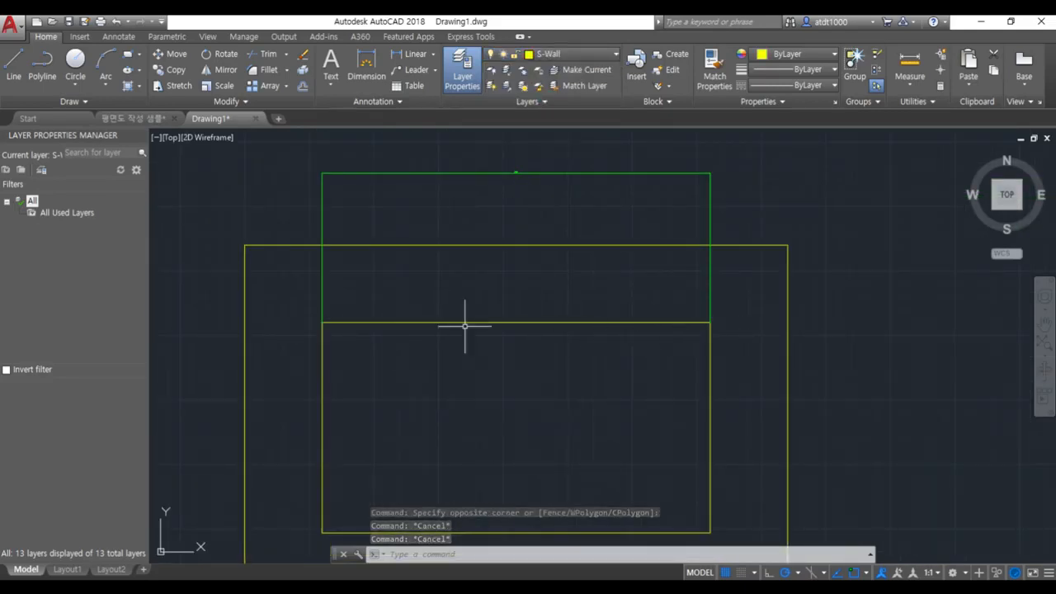
pyautogui.scroll(-4, 670, 309)
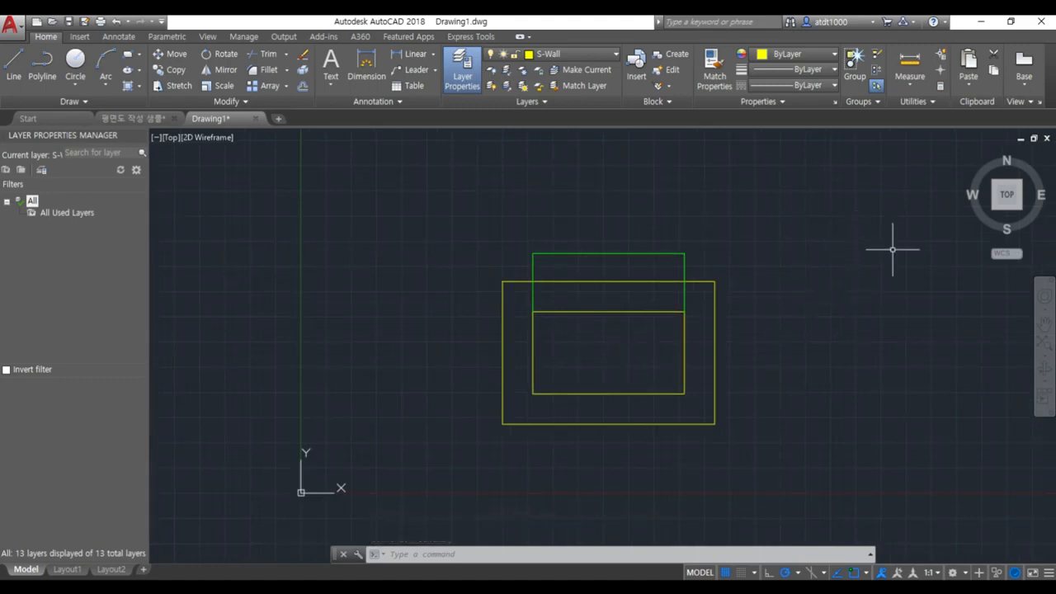
pyautogui.scroll(4, 639, 297)
pyautogui.scroll(-4, 635, 280)
pyautogui.scroll(4, 602, 214)
pyautogui.scroll(5, 618, 252)
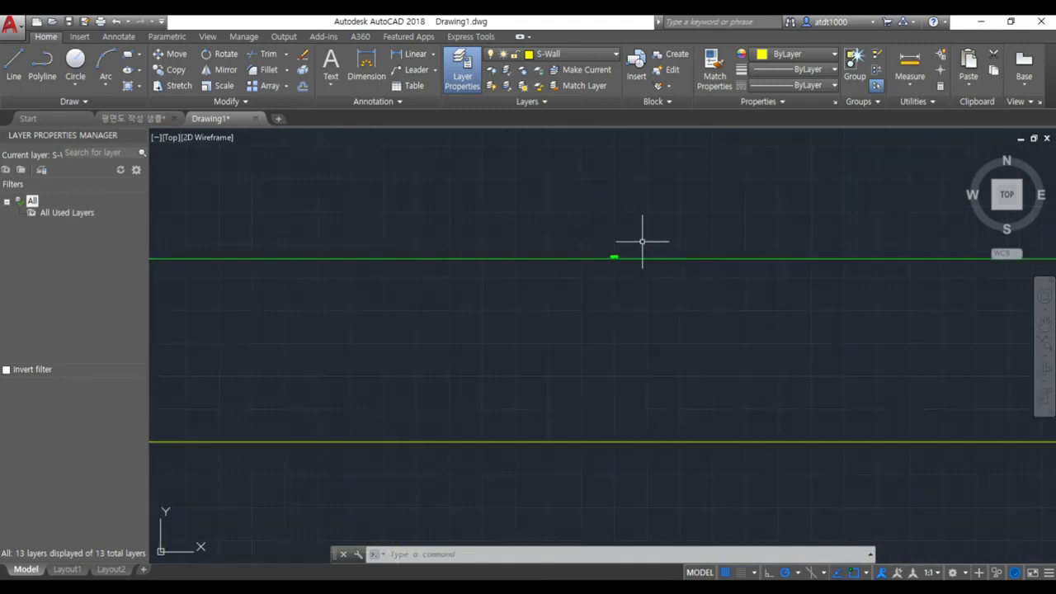
pyautogui.scroll(-7, 610, 264)
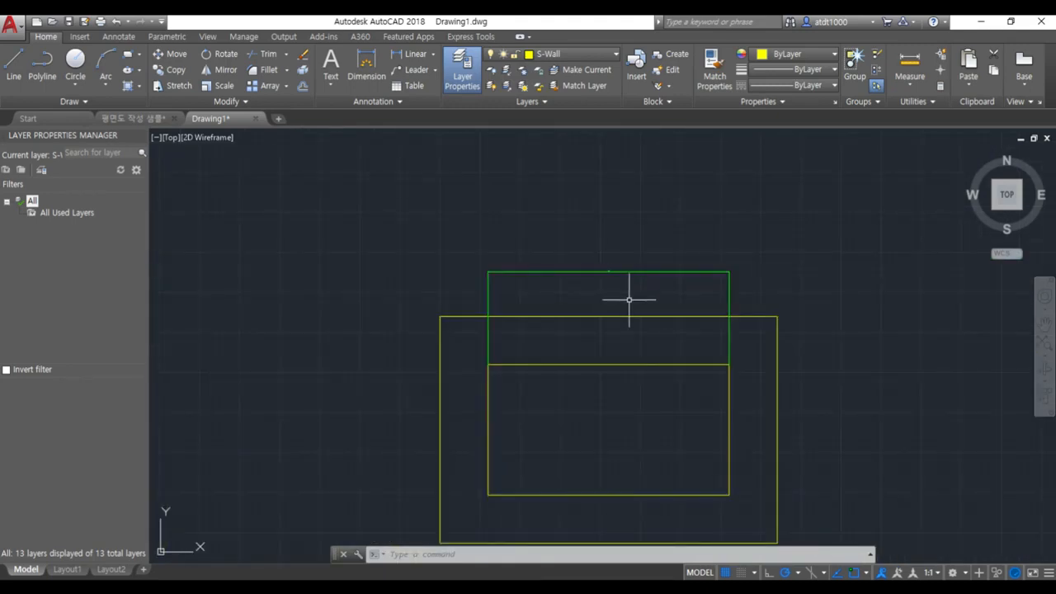
# - Add an aligned dimension to the outer rectangle's upper edge, placing it above the first dimension
pyautogui.press('Return')
pyautogui.press('Escape')
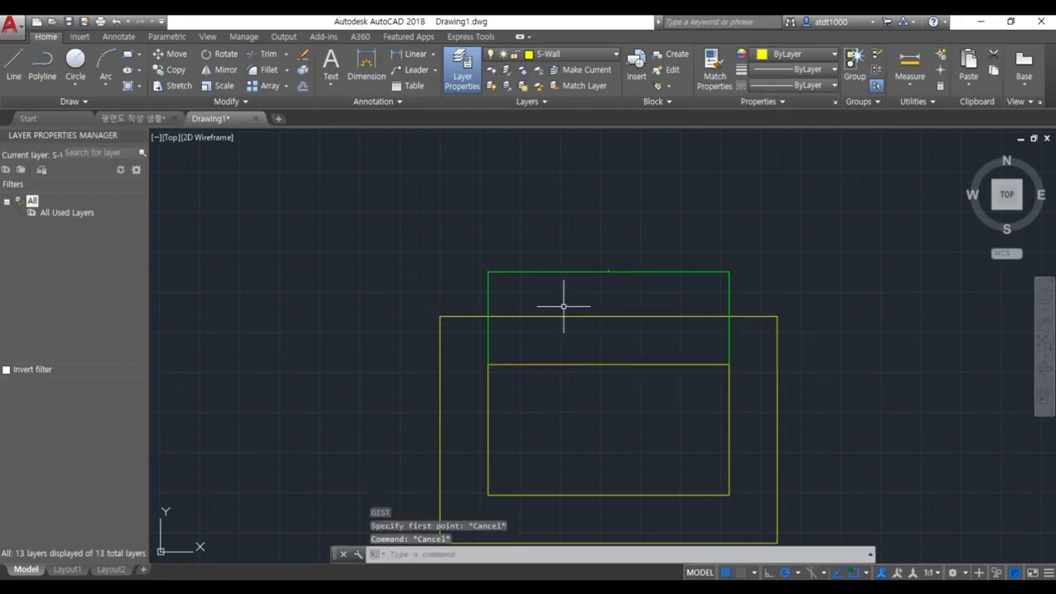
pyautogui.write('dima')
pyautogui.press('Return')
pyautogui.click(446, 316)
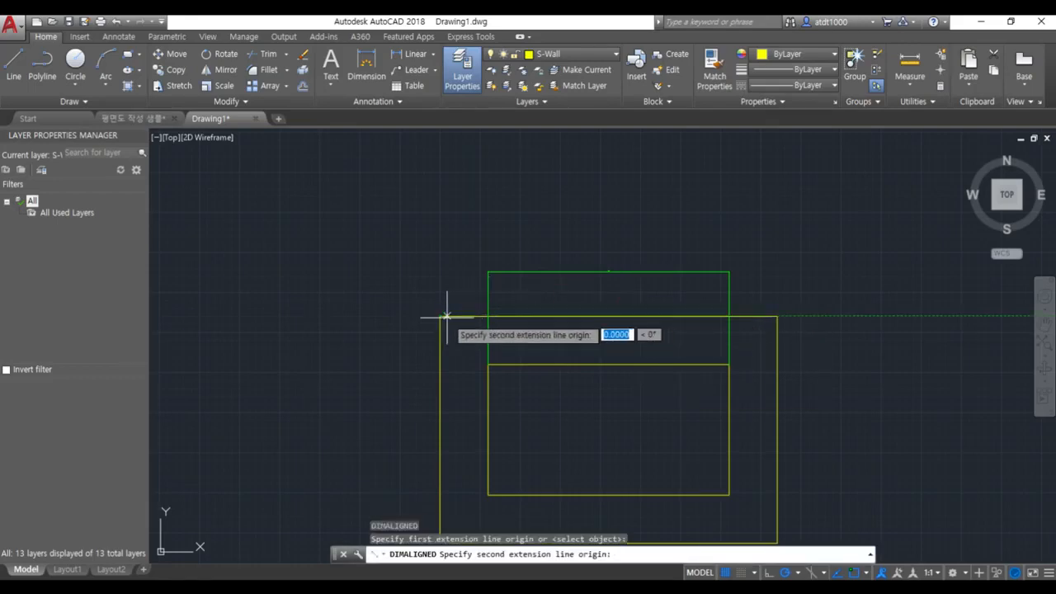
pyautogui.click(776, 315)
pyautogui.click(771, 252)
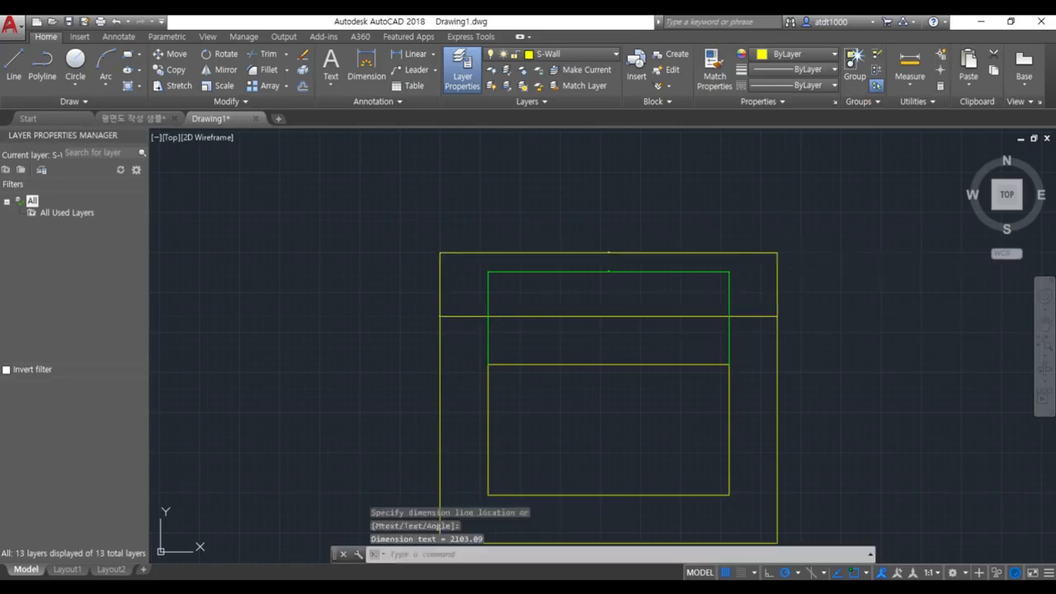
# - Match the properties of the A-Dim dimension onto the new outer rectangle dimension
pyautogui.press('Escape')
pyautogui.press('Escape')
pyautogui.write('ma')
pyautogui.press('Return')
pyautogui.click(632, 271)
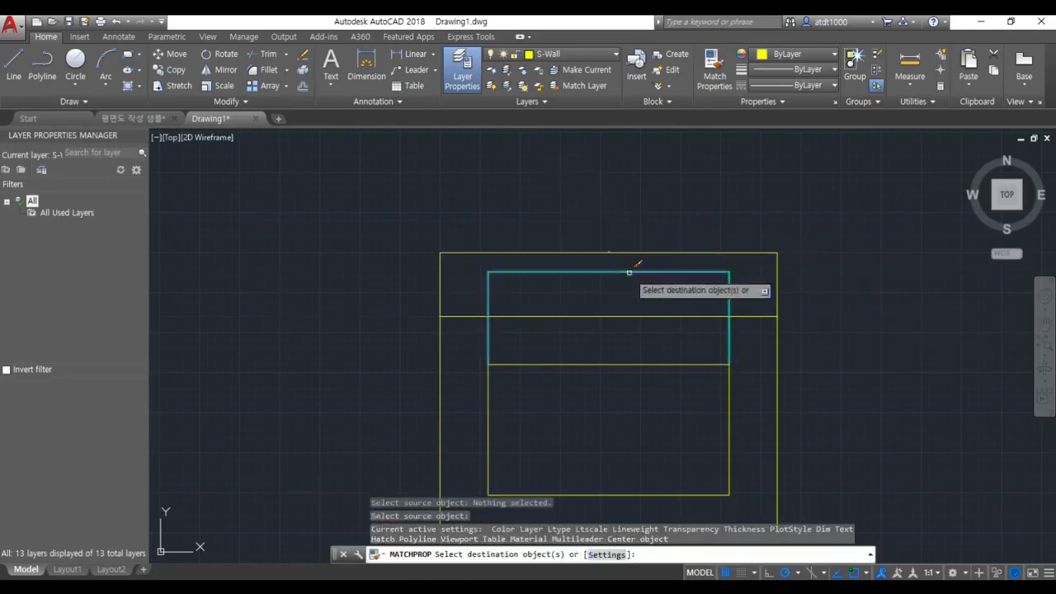
pyautogui.click(624, 252)
pyautogui.press('Escape')
pyautogui.press('Escape')
pyautogui.press('Escape')
pyautogui.scroll(5, 542, 300)
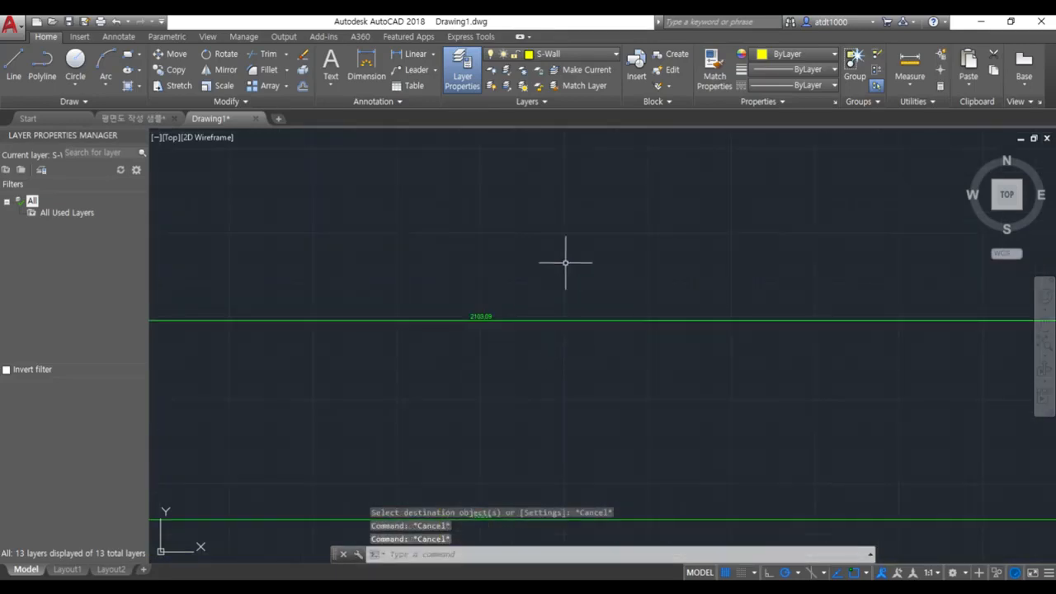
# - Shorten both extension lines of the inner dimension so they start at the outer rectangle's upper edge
pyautogui.scroll(-3, 545, 300)
pyautogui.click(762, 367)
pyautogui.click(767, 369)
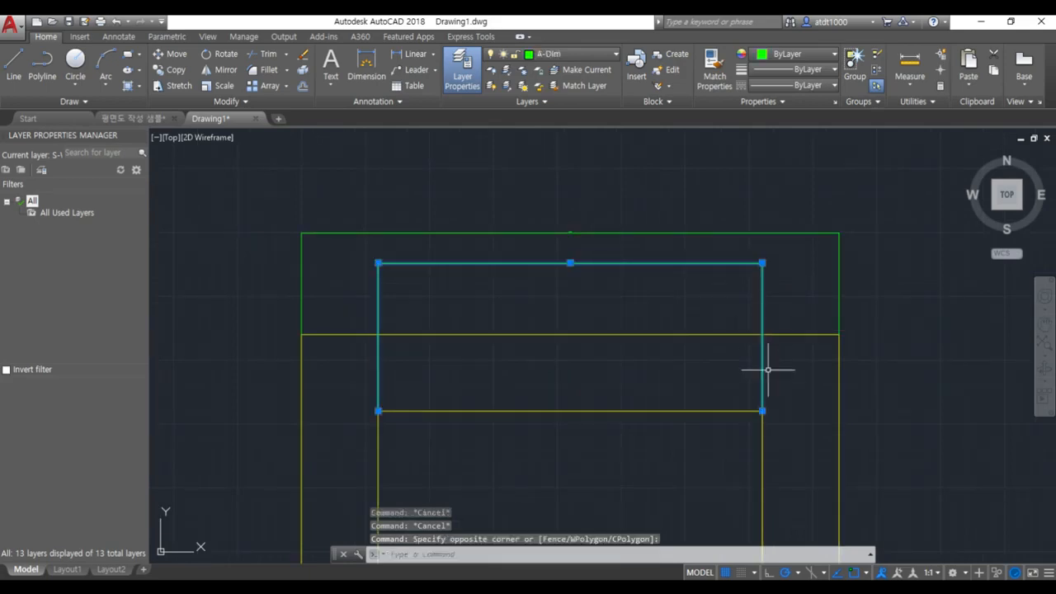
pyautogui.click(761, 410)
pyautogui.click(761, 334)
pyautogui.click(383, 408)
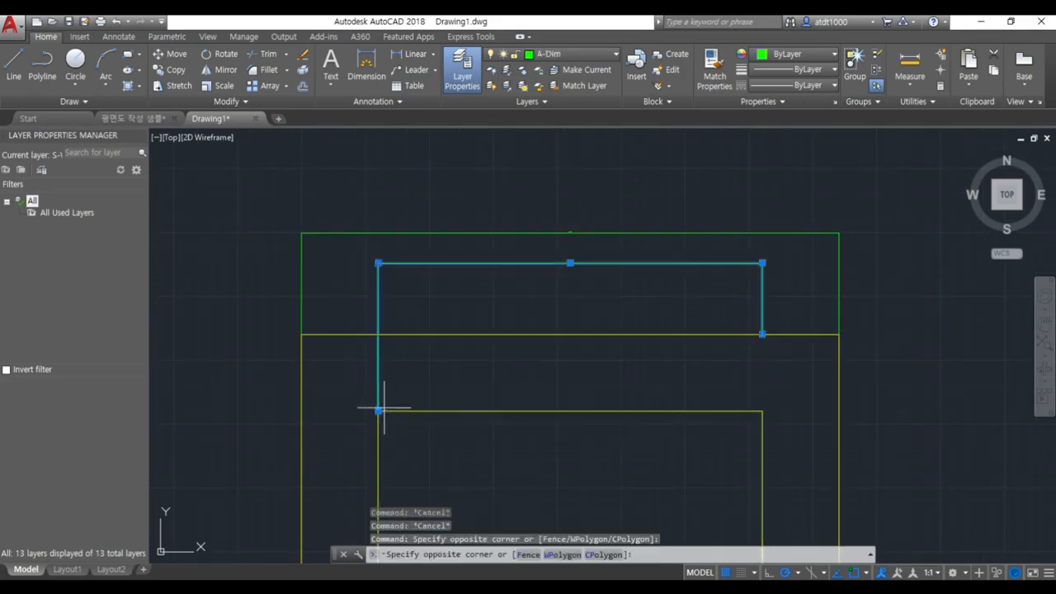
pyautogui.click(378, 410)
pyautogui.click(378, 334)
pyautogui.press('Escape')
pyautogui.press('Escape')
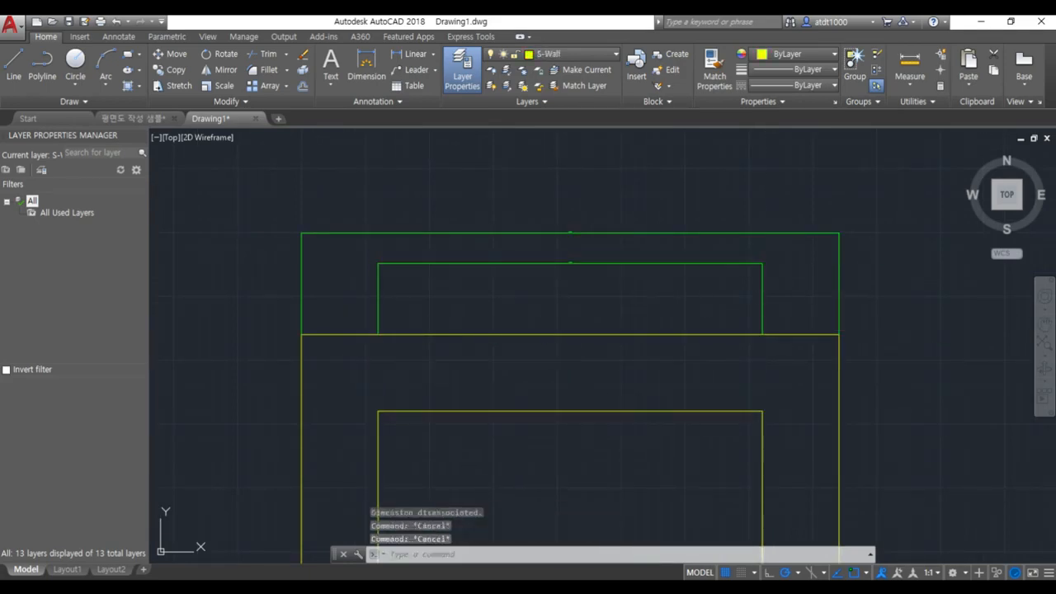
# - Move both dimensions straight up a short distance away from the outer rectangle, with Ortho turned on
pyautogui.click(931, 254)
pyautogui.press('Escape')
pyautogui.press('Escape')
pyautogui.click(896, 315)
pyautogui.click(552, 238)
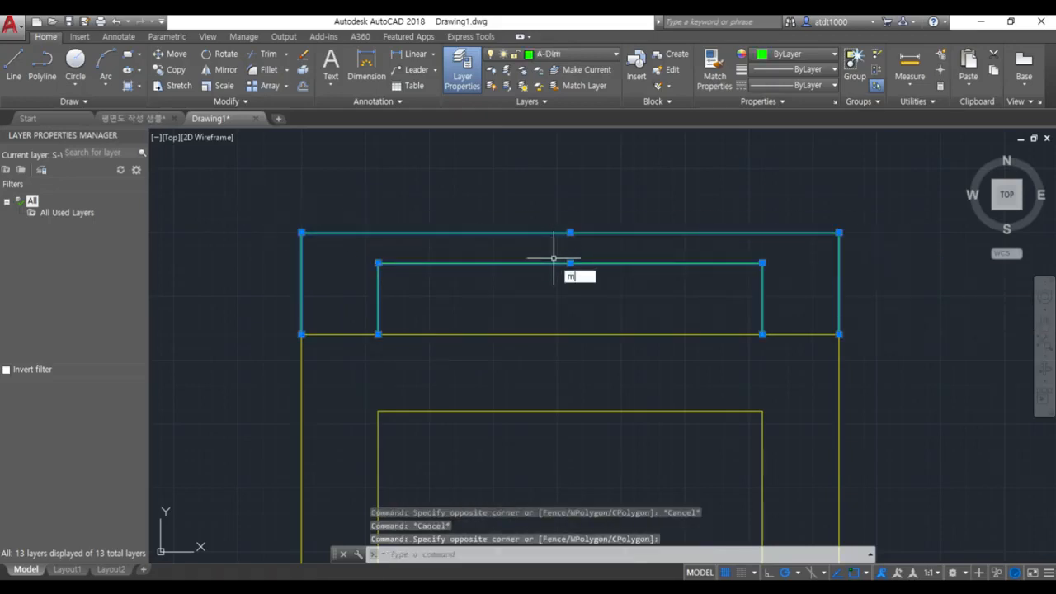
pyautogui.write('m')
pyautogui.press('Return')
pyautogui.click(377, 262)
pyautogui.press('F8')
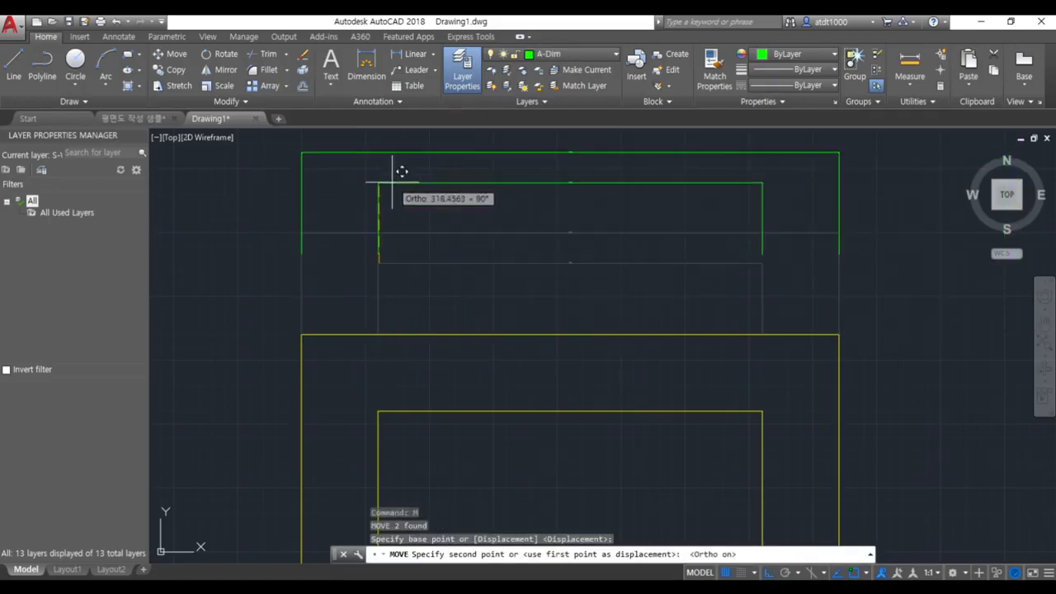
pyautogui.click(391, 229)
pyautogui.press('Escape')
pyautogui.press('Escape')
# - Examine the two green A-Dim dimensions and their text against the yellow S-Wall outlines at different zoom levels
pyautogui.scroll(-2, 618, 327)
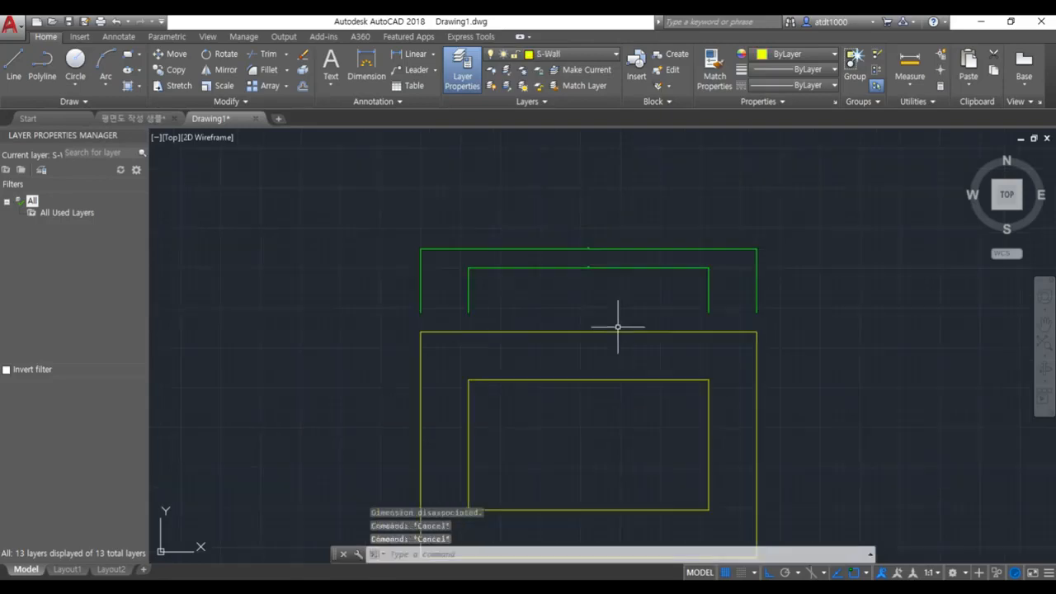
pyautogui.scroll(2, 603, 259)
pyautogui.scroll(-2, 624, 280)
pyautogui.scroll(-2, 410, 332)
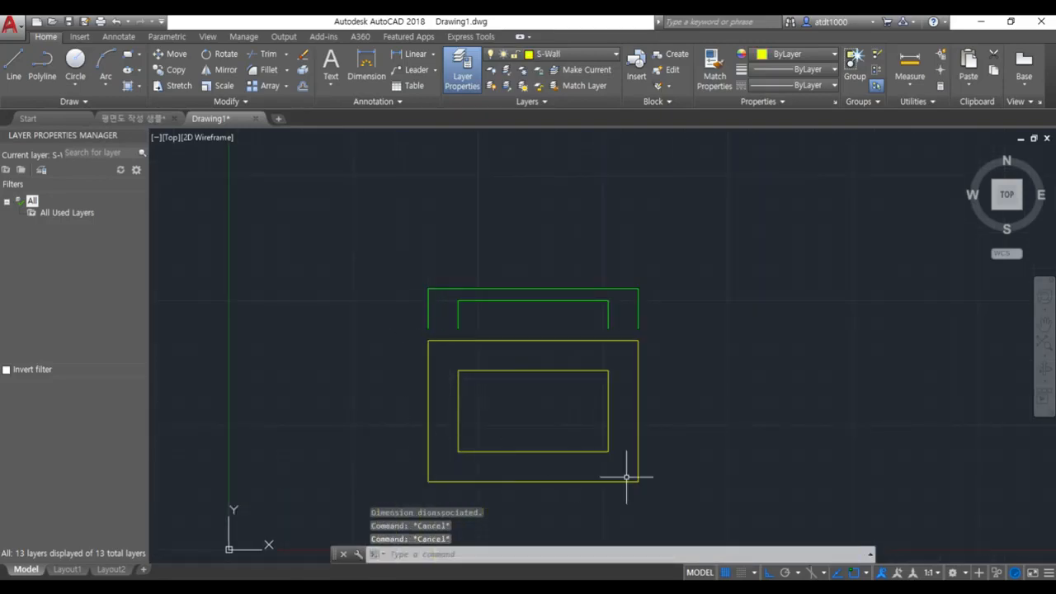
pyautogui.scroll(2, 483, 308)
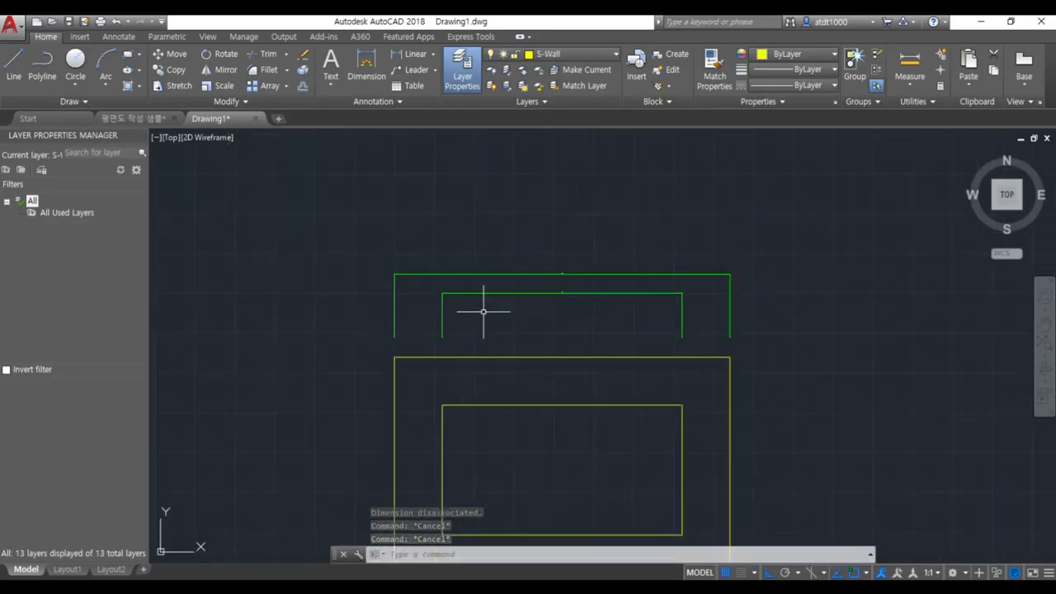
pyautogui.scroll(4, 596, 278)
pyautogui.scroll(3, 770, 301)
pyautogui.scroll(-2, 769, 301)
pyautogui.scroll(-2, 597, 326)
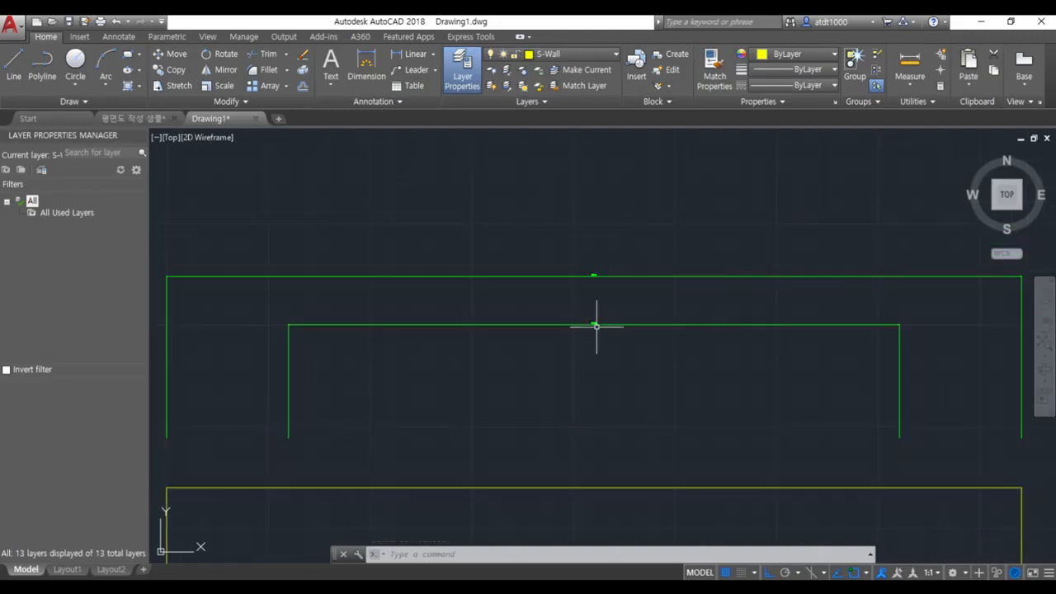
pyautogui.scroll(-2, 763, 334)
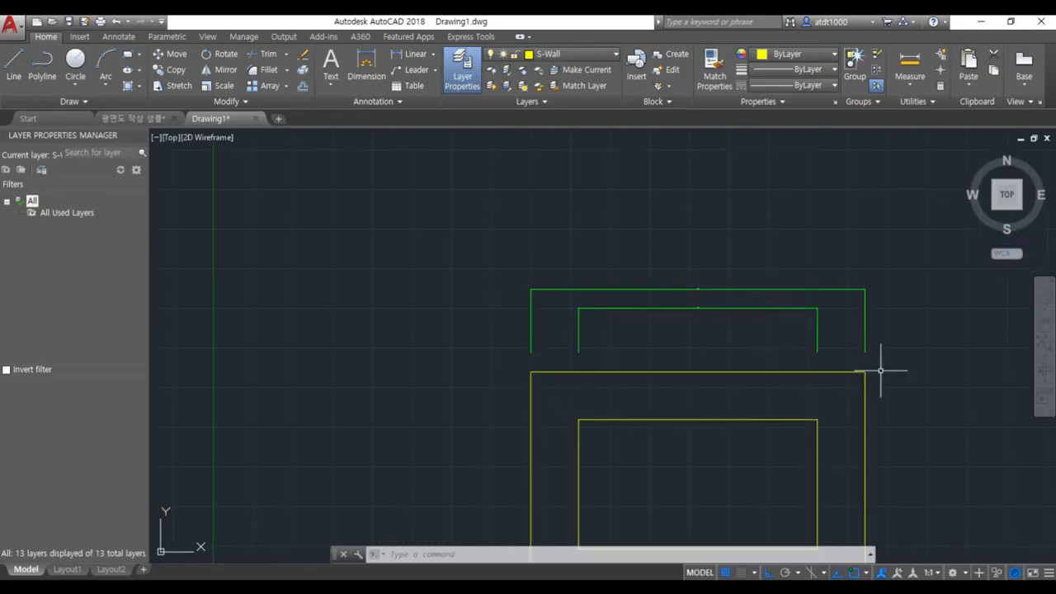
pyautogui.scroll(2, 743, 289)
pyautogui.scroll(3, 592, 286)
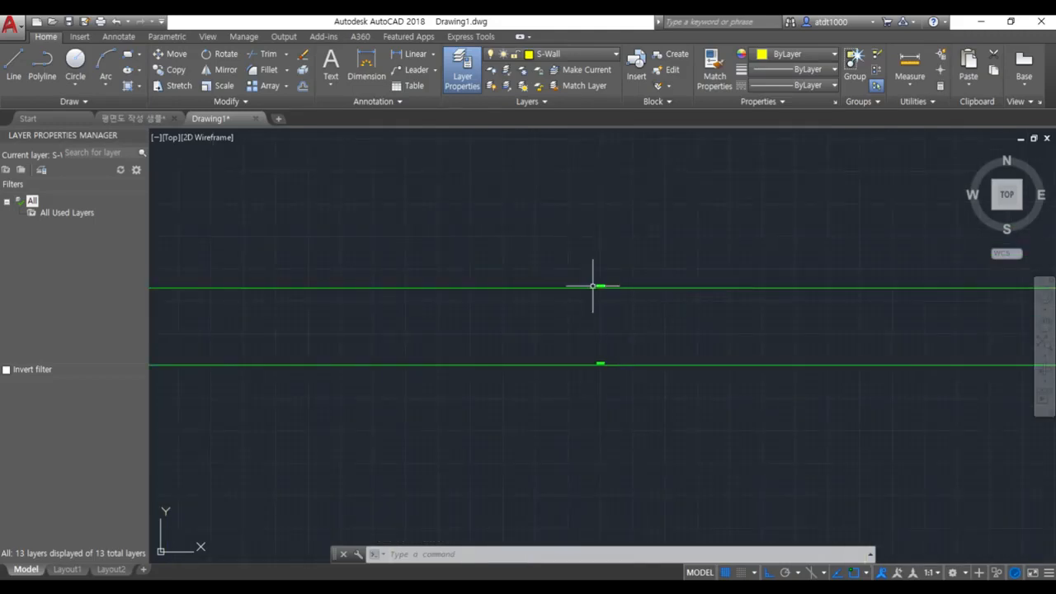
pyautogui.scroll(3, 577, 290)
pyautogui.scroll(-5, 650, 285)
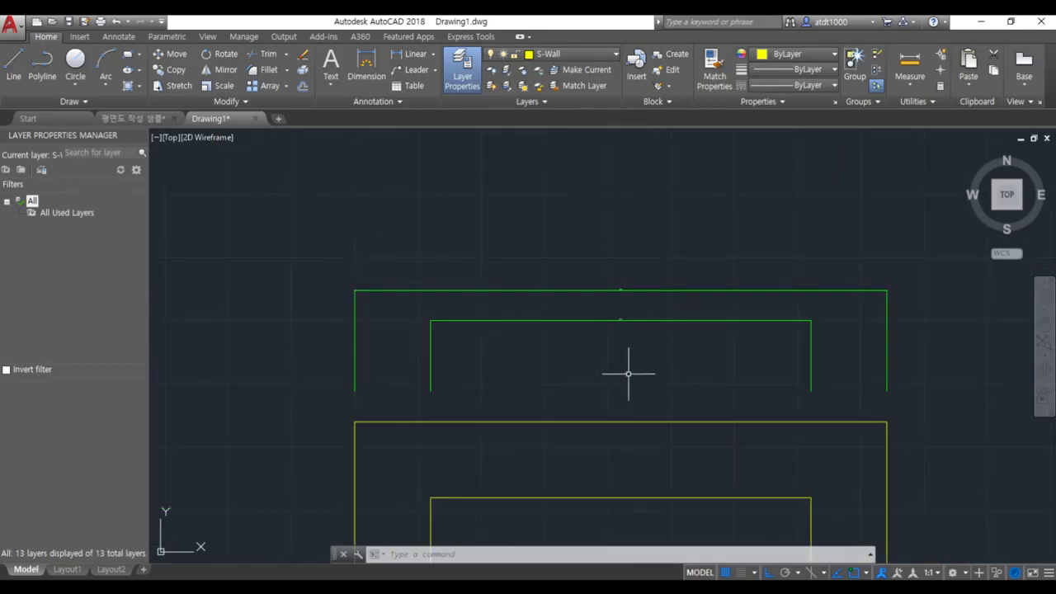
pyautogui.scroll(-4, 610, 314)
pyautogui.scroll(3, 657, 323)
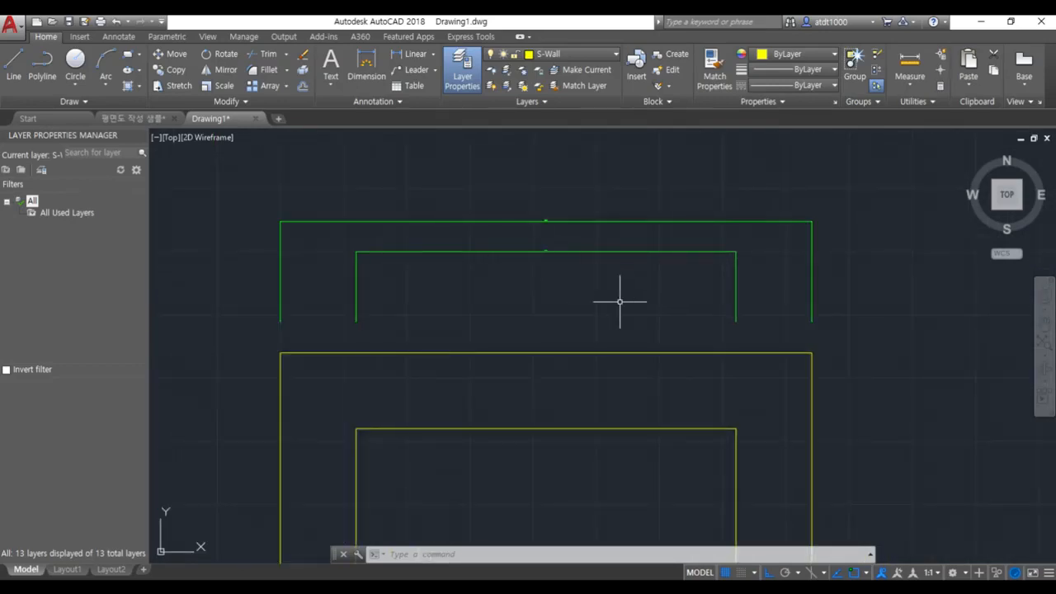
pyautogui.press('Escape')
pyautogui.press('Escape')
pyautogui.press('Escape')
pyautogui.scroll(-4, 500, 264)
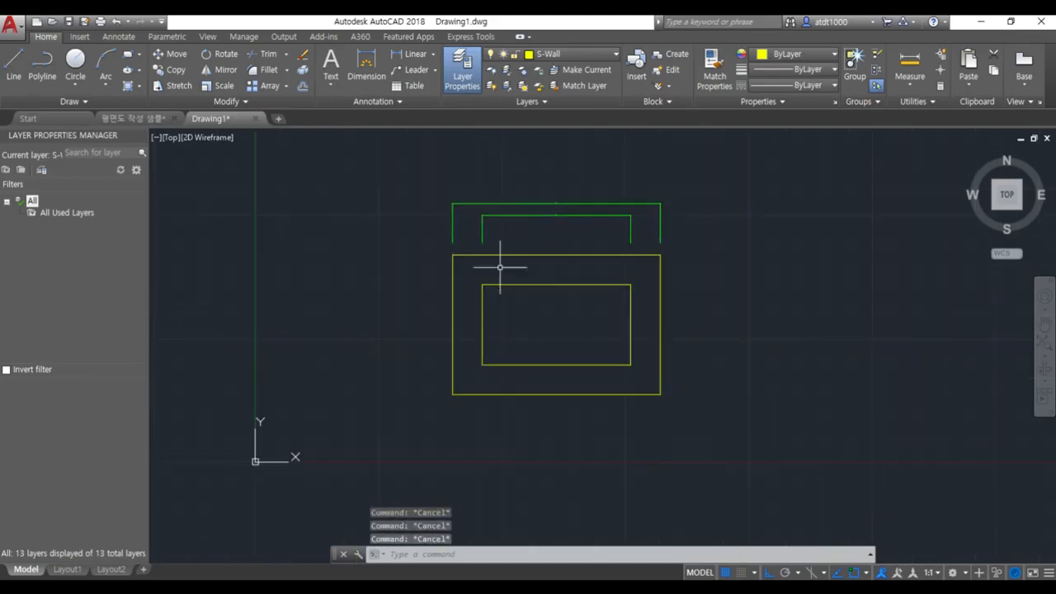
pyautogui.scroll(6, 608, 184)
pyautogui.scroll(-4, 598, 184)
pyautogui.scroll(2, 618, 168)
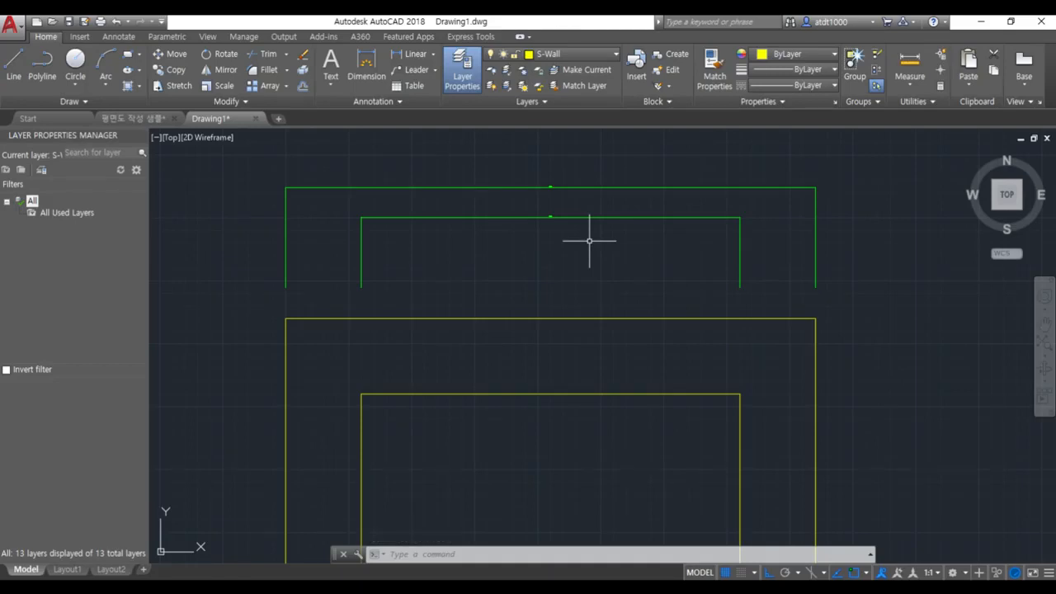
# - Examine the wall formed between the inner and outer S-Wall rectangles at different zoom levels
pyautogui.scroll(-2, 589, 241)
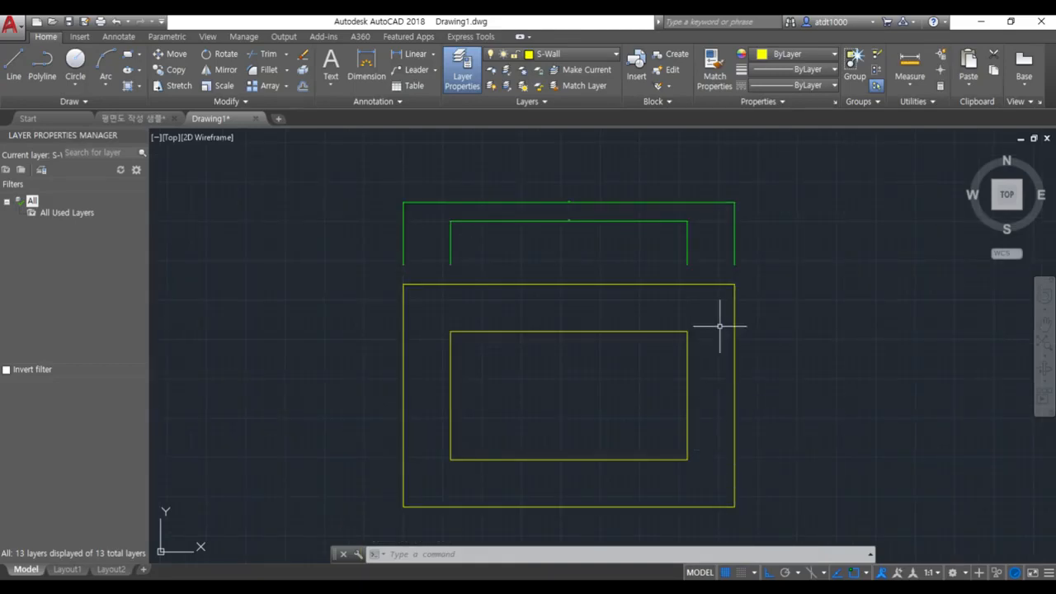
pyautogui.scroll(-2, 719, 326)
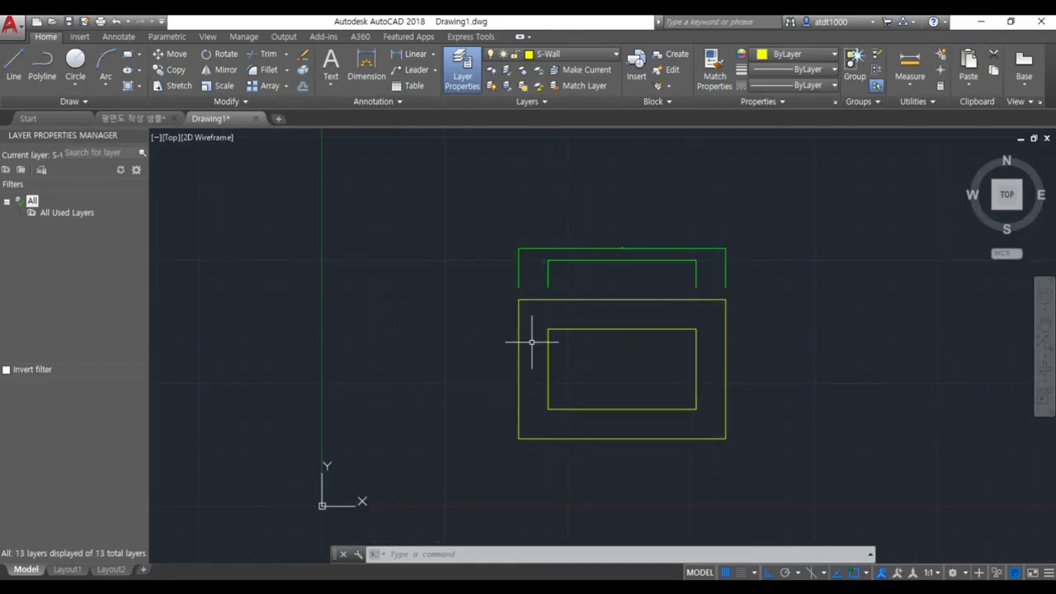
pyautogui.scroll(2, 707, 312)
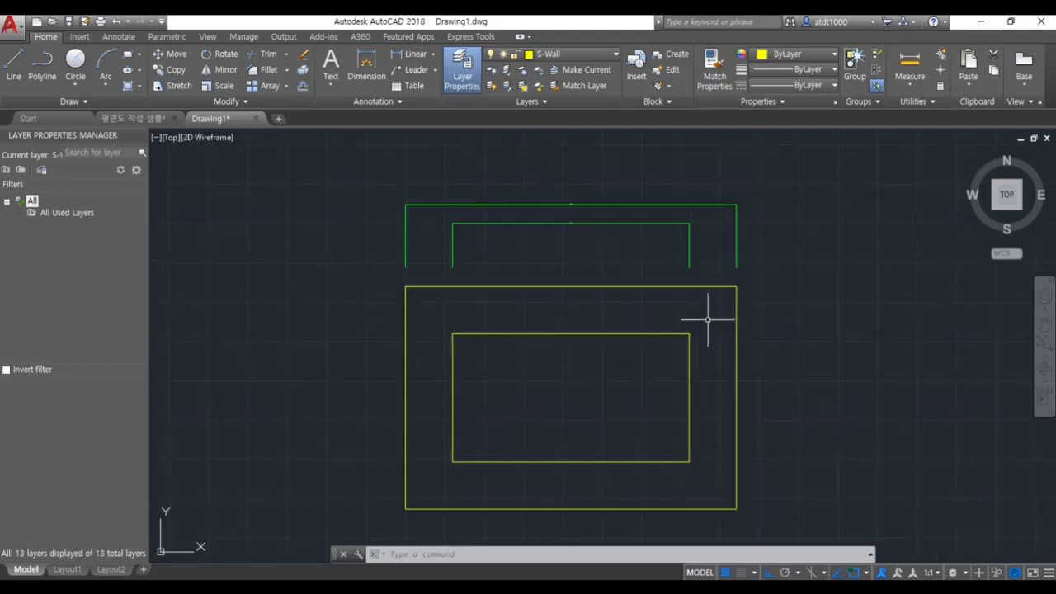
pyautogui.scroll(-2, 698, 309)
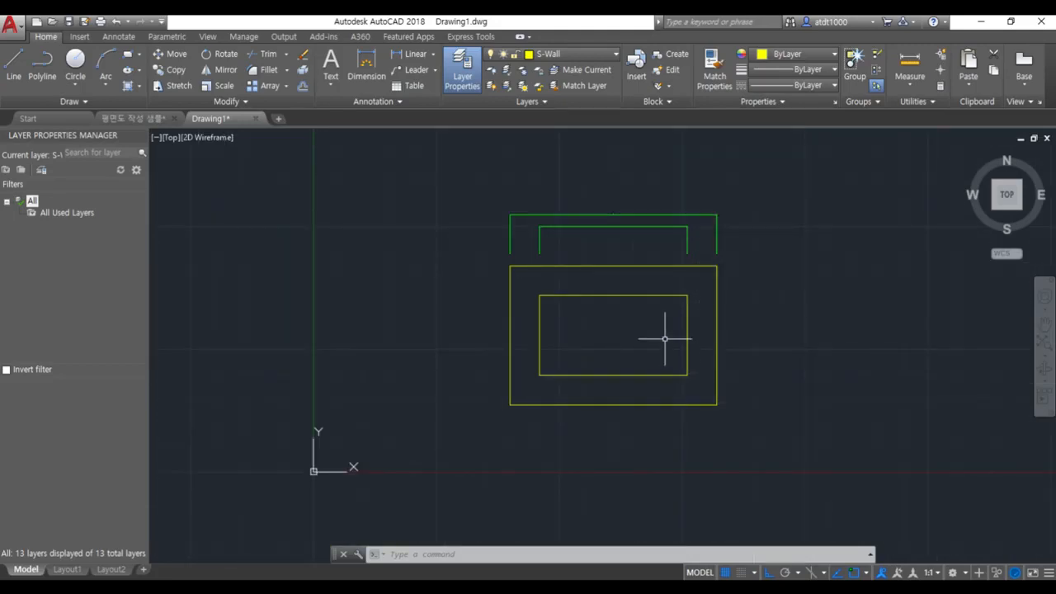
pyautogui.scroll(4, 664, 309)
pyautogui.scroll(-4, 666, 279)
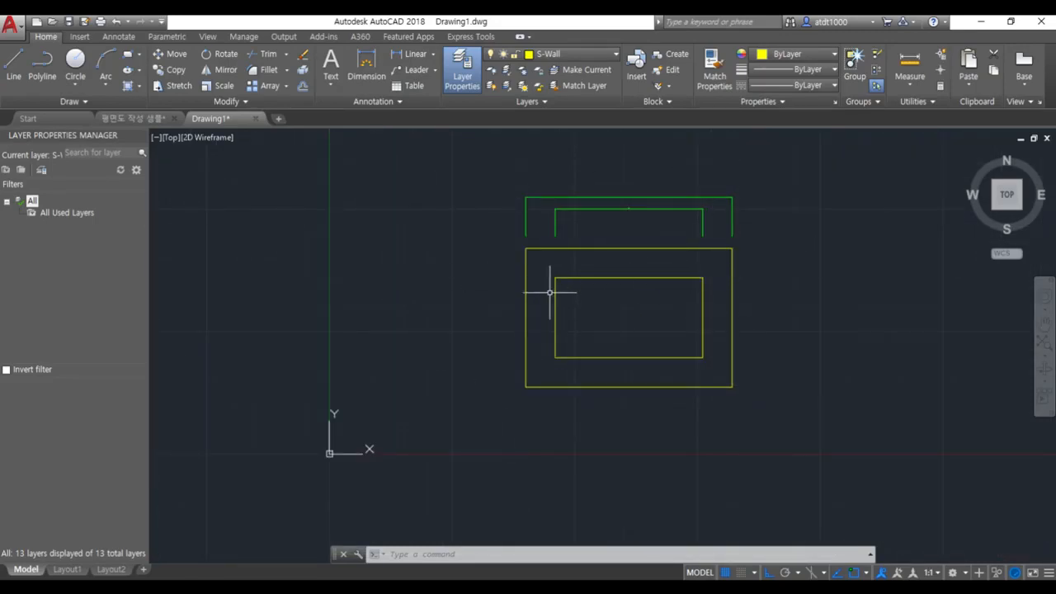
pyautogui.scroll(2, 606, 237)
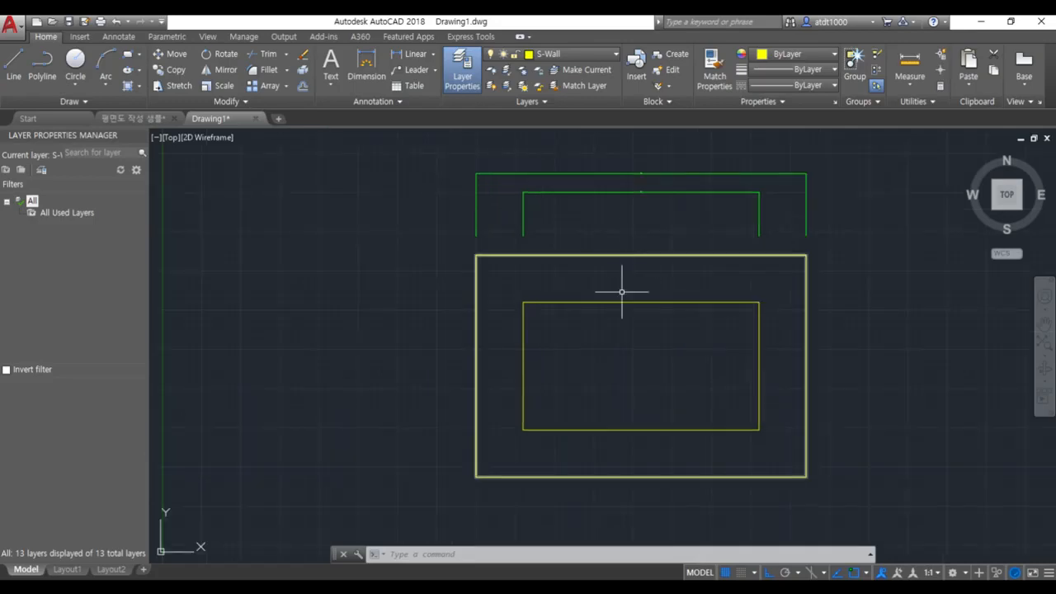
pyautogui.scroll(-2, 615, 388)
pyautogui.scroll(2, 627, 402)
pyautogui.press('Escape')
pyautogui.press('Escape')
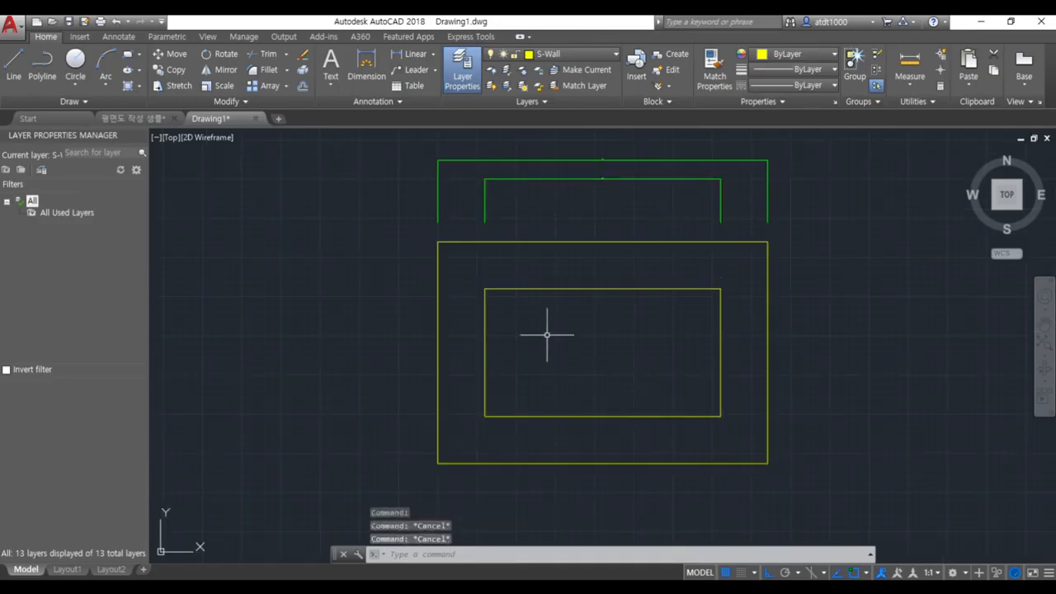
pyautogui.press('Escape')
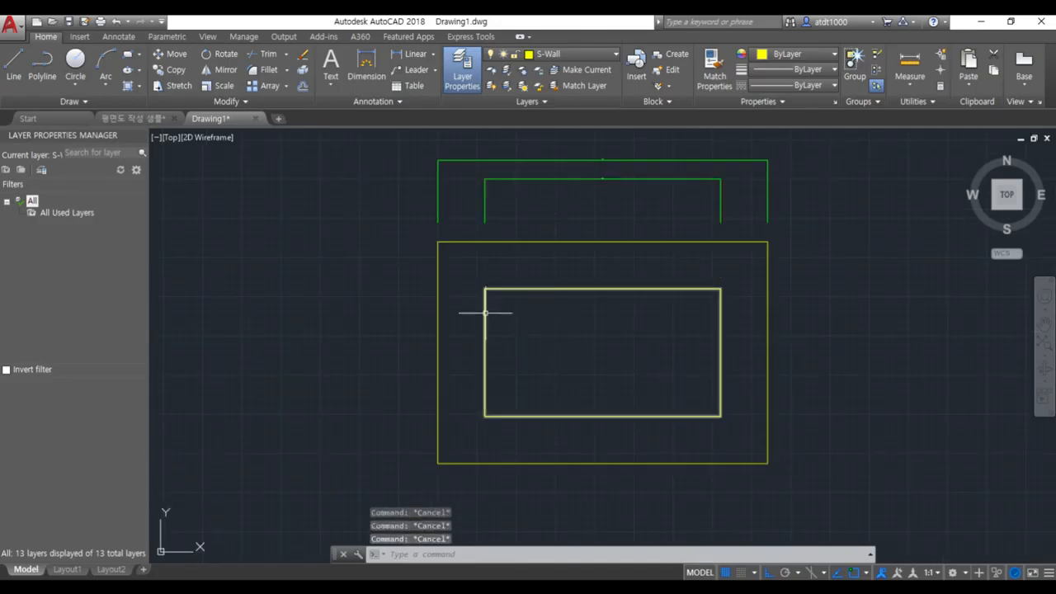
pyautogui.write('l')
pyautogui.press('Return')
pyautogui.click(484, 293)
pyautogui.press('Escape')
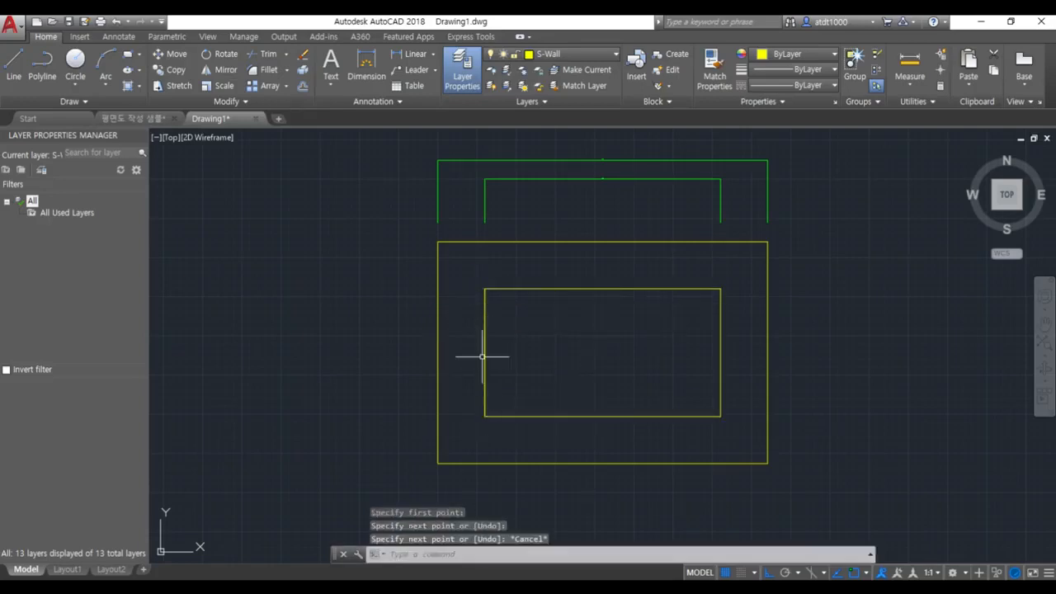
pyautogui.hotkey('ctrl', 'z')
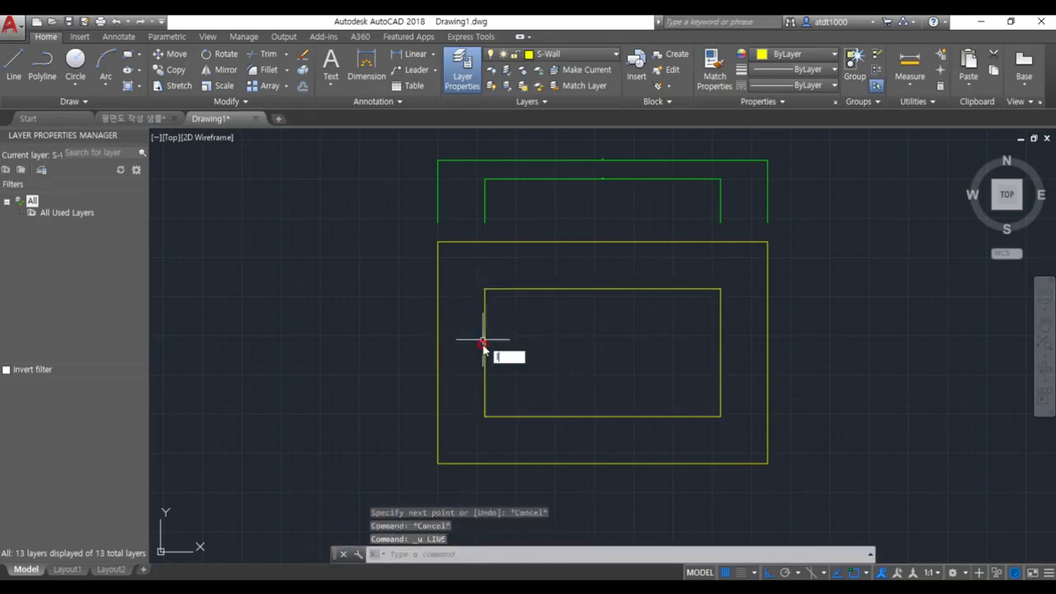
# - Draw a horizontal line from the midpoint of the inner rectangle's left edge to the midpoint of the outer rectangle's left edge
pyautogui.press('Return')
pyautogui.keyDown('shift'); pyautogui.rightClick(483, 344); pyautogui.keyUp('shift')
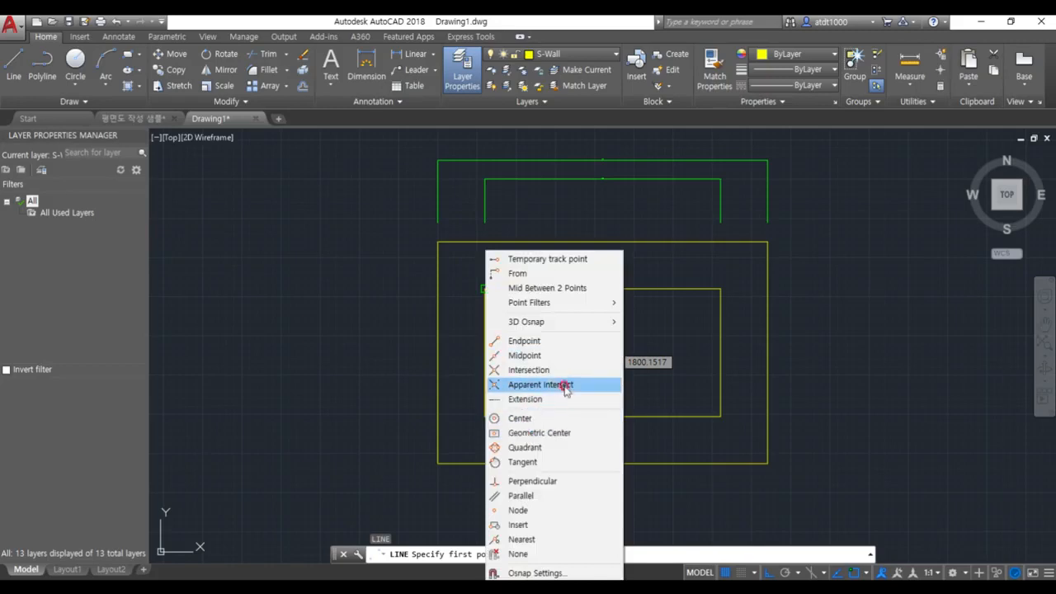
pyautogui.click(528, 354)
pyautogui.click(484, 352)
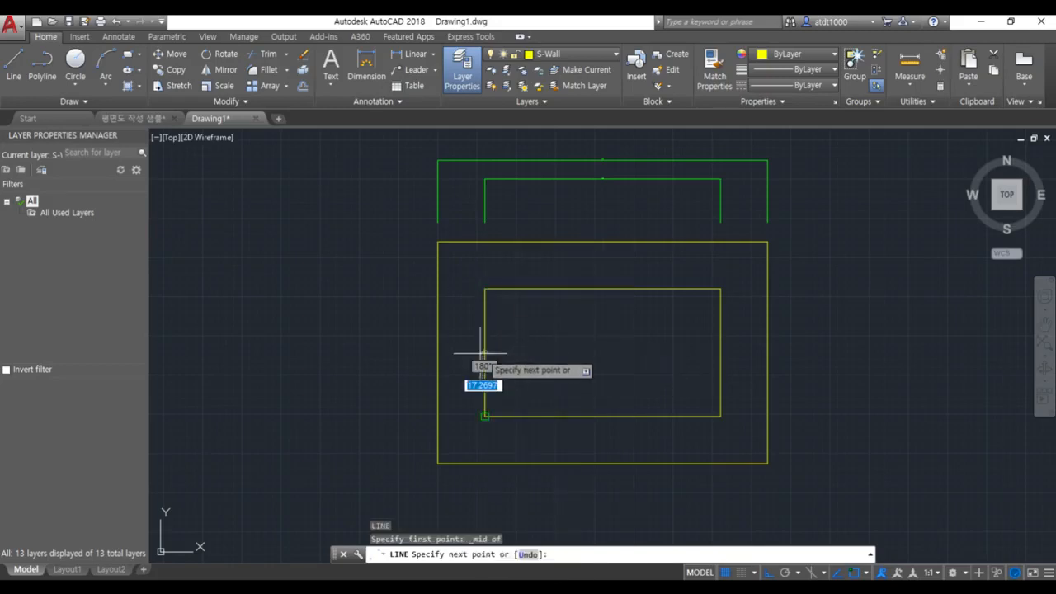
pyautogui.keyDown('shift'); pyautogui.rightClick(404, 355); pyautogui.keyUp('shift')
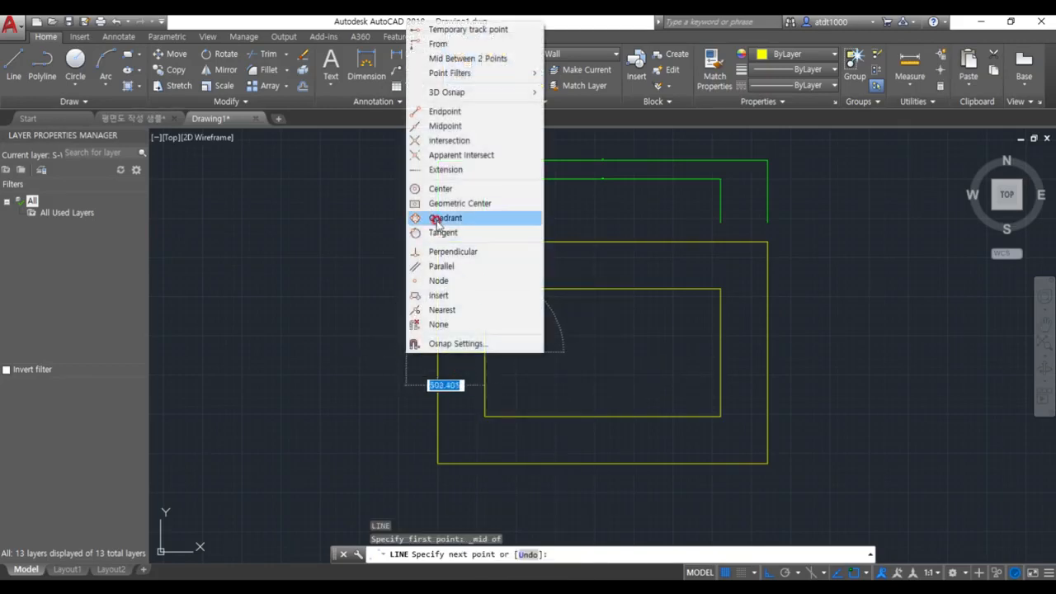
pyautogui.click(483, 132)
pyautogui.click(435, 352)
pyautogui.press('Escape')
pyautogui.press('Escape')
# - Move the short horizontal line between the two rectangles from S-Wall to the white-coloured layer
pyautogui.moveTo(495, 367); pyautogui.dragTo(472, 304)
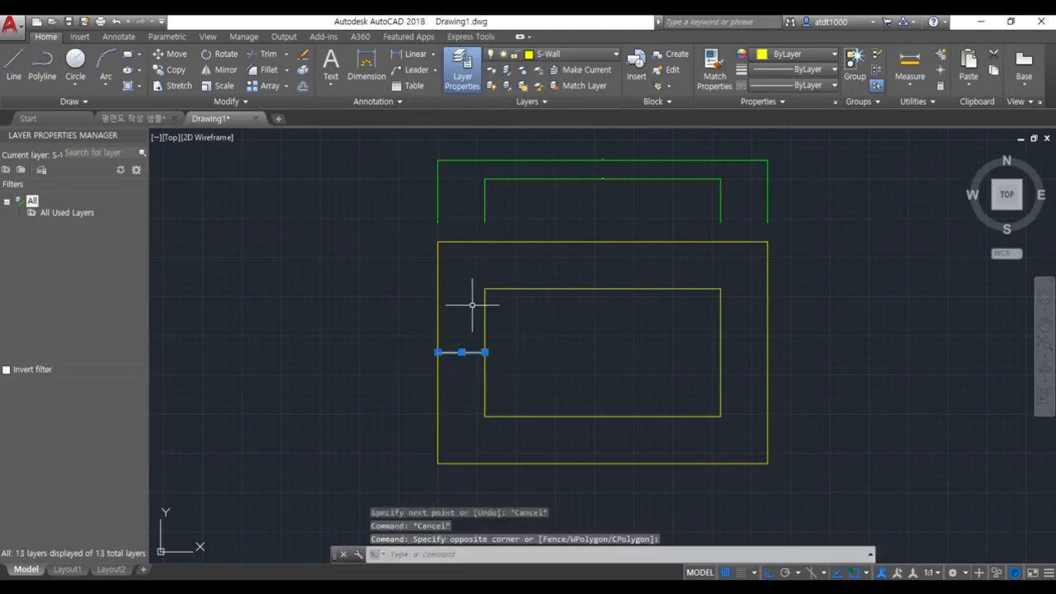
pyautogui.click(529, 55)
pyautogui.click(558, 152)
pyautogui.press('Escape')
pyautogui.press('Escape')
# - Examine the short connecting line and the adjoining left edges of the two wall rectangles up close
pyautogui.scroll(2, 460, 361)
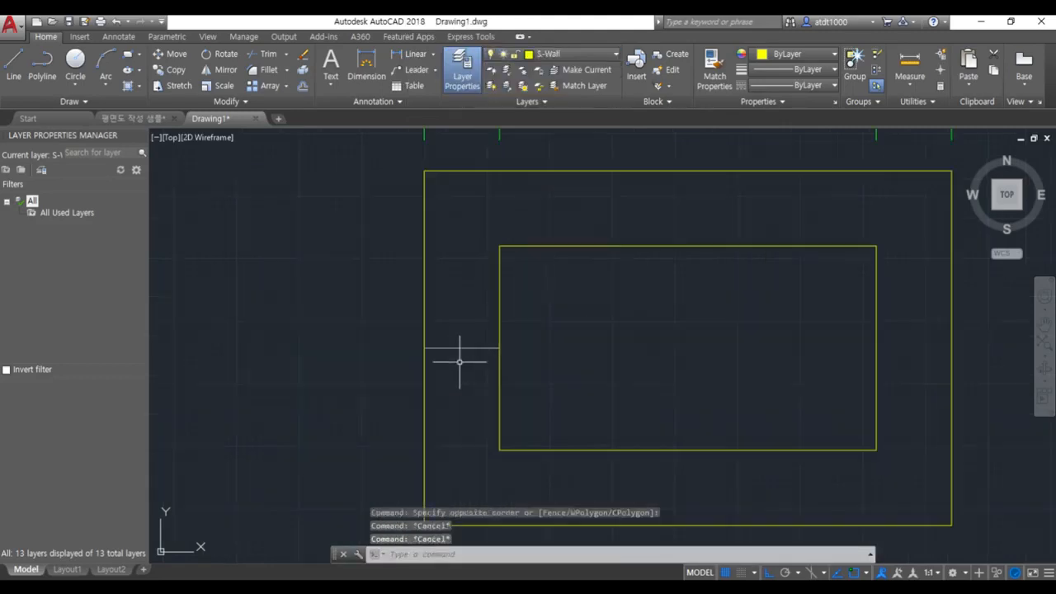
pyautogui.scroll(2, 466, 355)
pyautogui.click(467, 356)
pyautogui.click(474, 359)
pyautogui.press('Escape')
pyautogui.press('Escape')
pyautogui.scroll(-3, 513, 362)
pyautogui.click(523, 316)
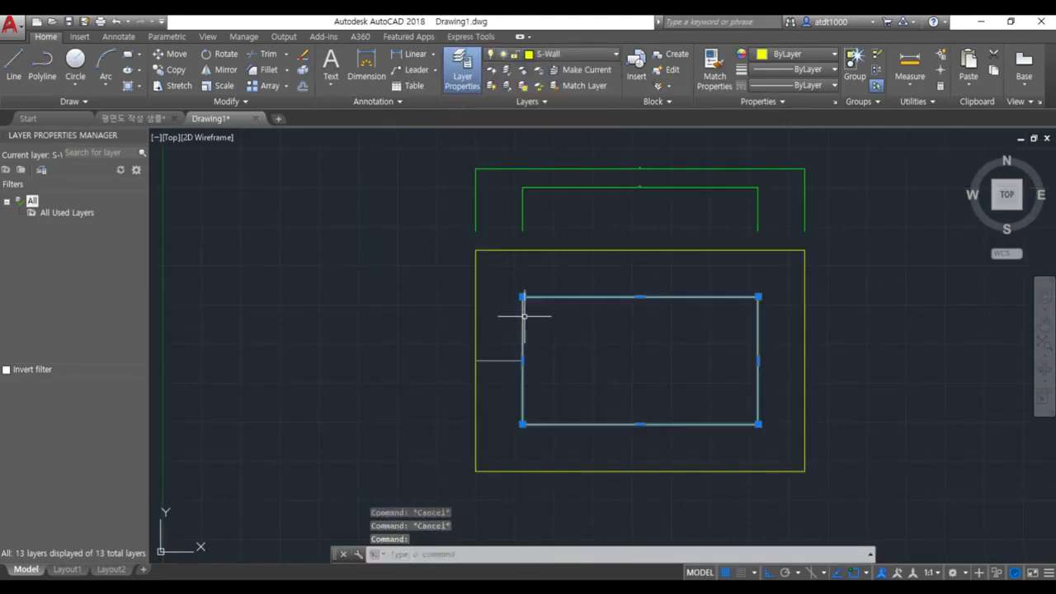
pyautogui.press('Escape')
pyautogui.click(487, 320)
pyautogui.press('Escape')
pyautogui.press('Escape')
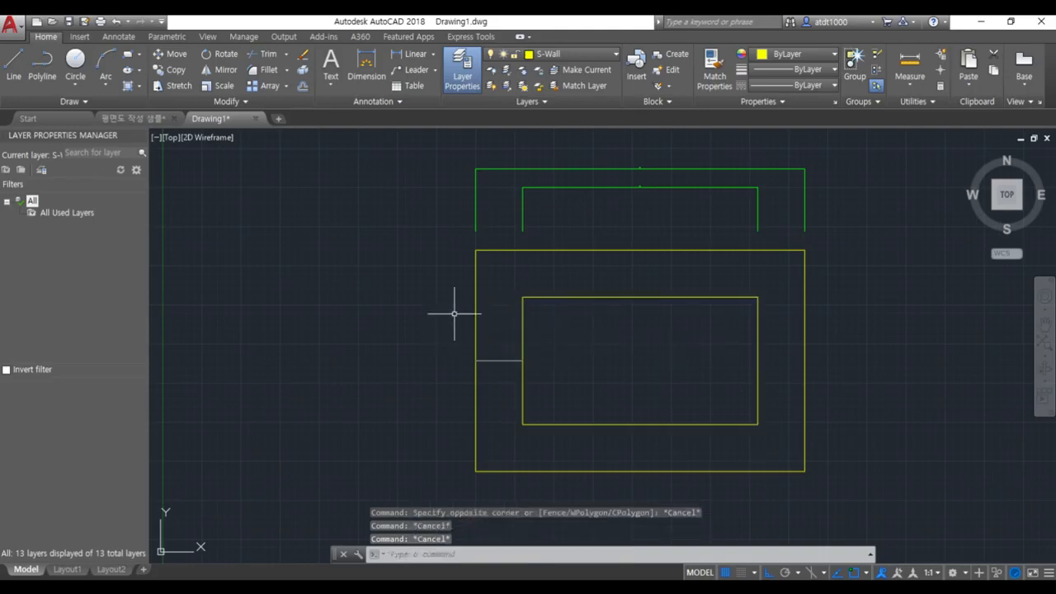
pyautogui.scroll(2, 495, 359)
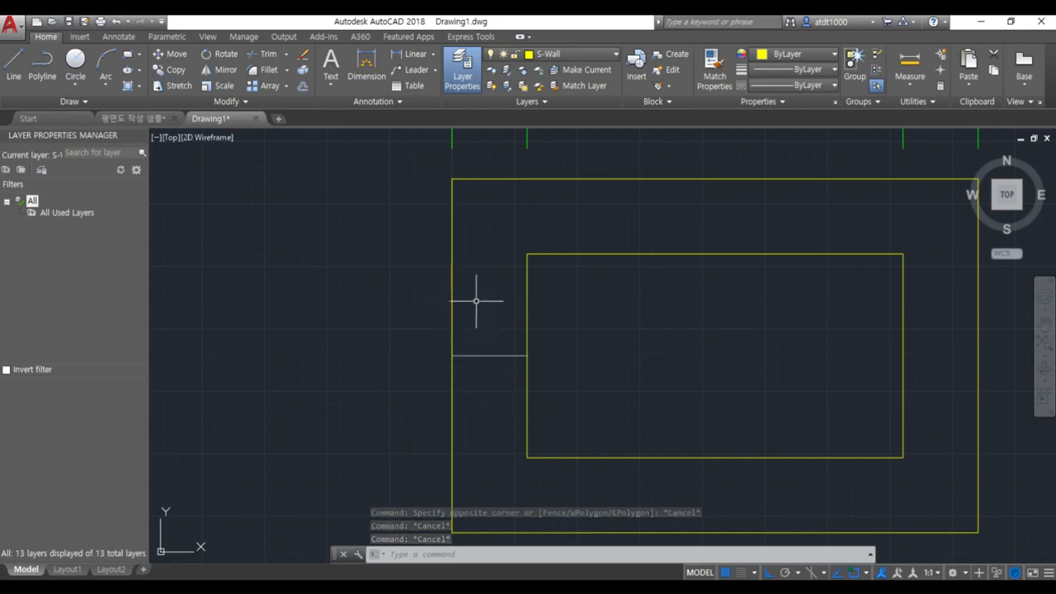
pyautogui.scroll(2, 484, 343)
pyautogui.scroll(2, 484, 341)
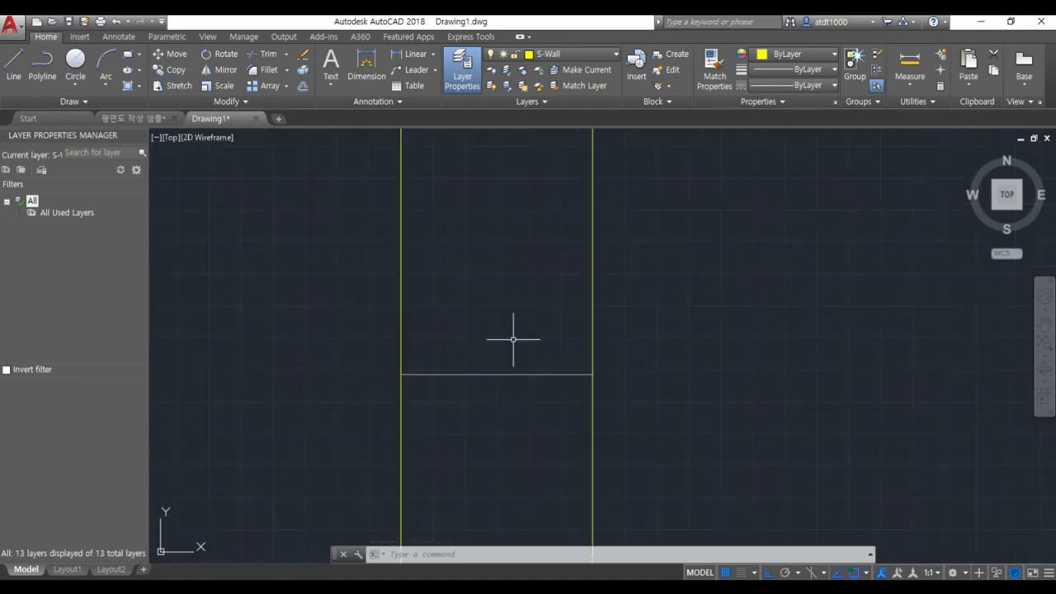
pyautogui.scroll(-4, 531, 364)
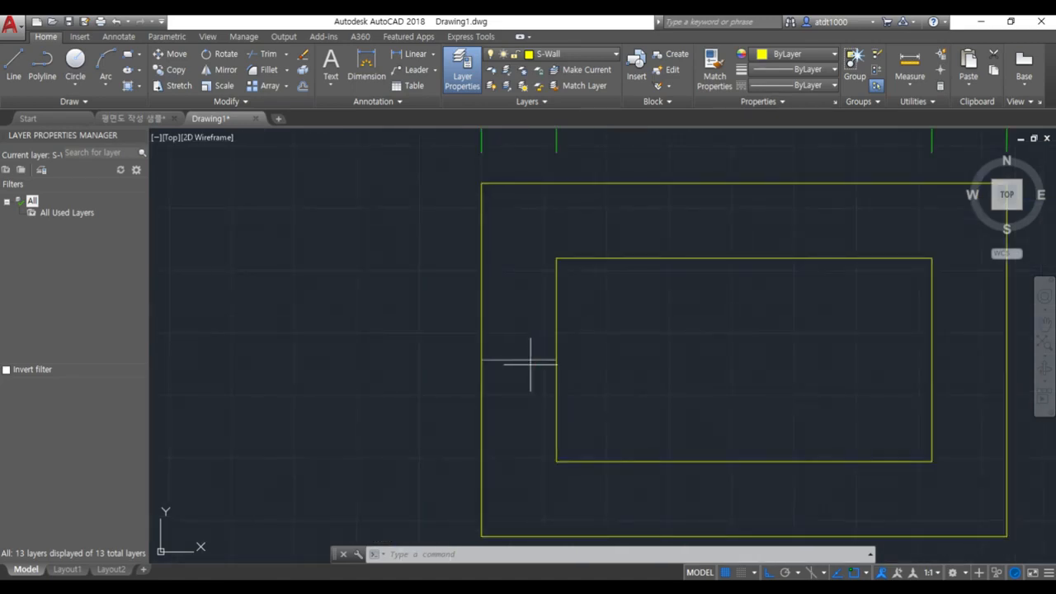
# - Draw a vertical line from the midpoint of the short connecting line straight up past both dimensions
pyautogui.press('l')
pyautogui.press('Return')
pyautogui.keyDown('shift'); pyautogui.rightClick(484, 361); pyautogui.keyUp('shift')
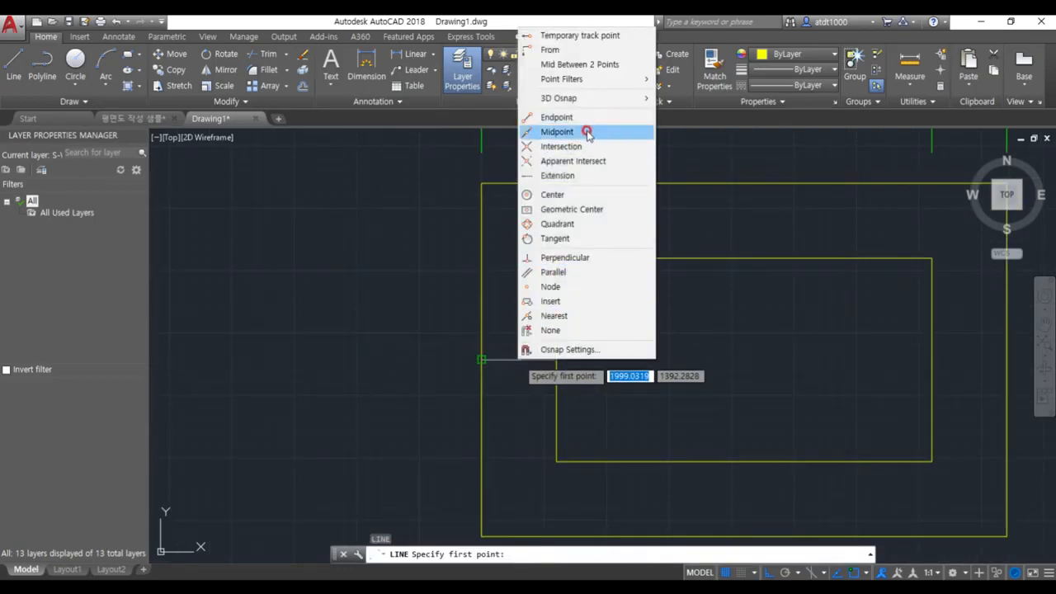
pyautogui.click(588, 132)
pyautogui.click(514, 358)
pyautogui.scroll(-6, 528, 363)
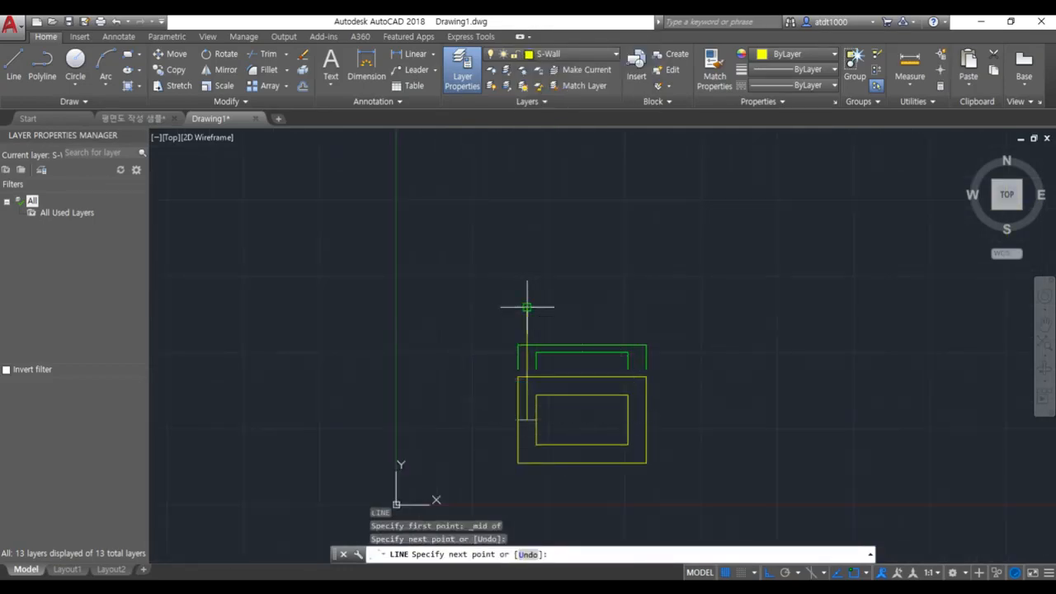
pyautogui.press('Escape')
# - Stretch the vertical line's lower end straight down to below the outer rectangle
pyautogui.scroll(3, 514, 367)
pyautogui.click(513, 349)
pyautogui.press('Escape')
pyautogui.press('Escape')
pyautogui.click(500, 337)
pyautogui.scroll(5, 543, 418)
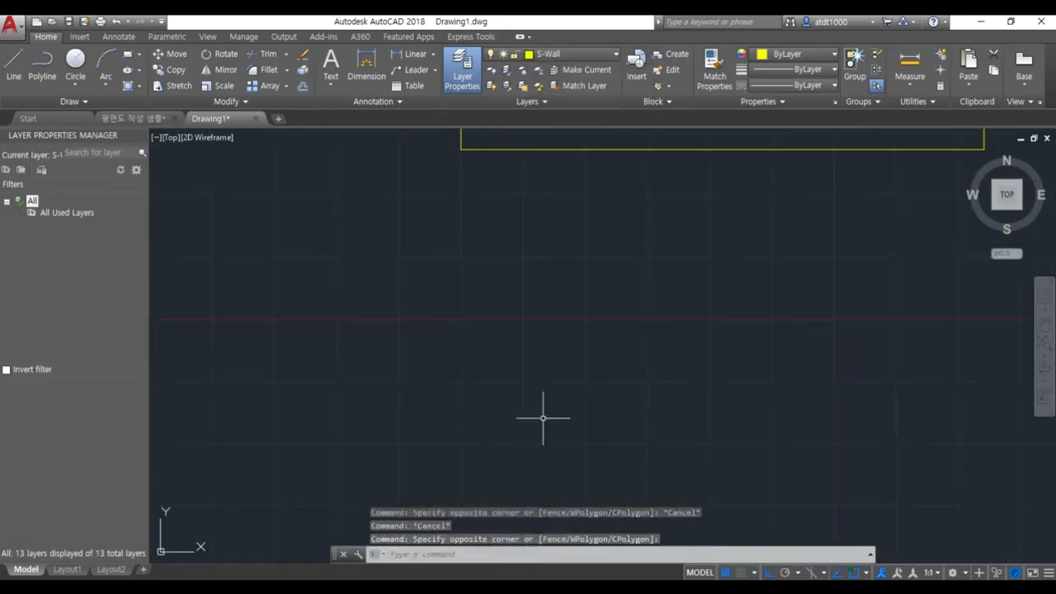
pyautogui.scroll(-4, 543, 418)
pyautogui.scroll(4, 554, 201)
pyautogui.click(530, 223)
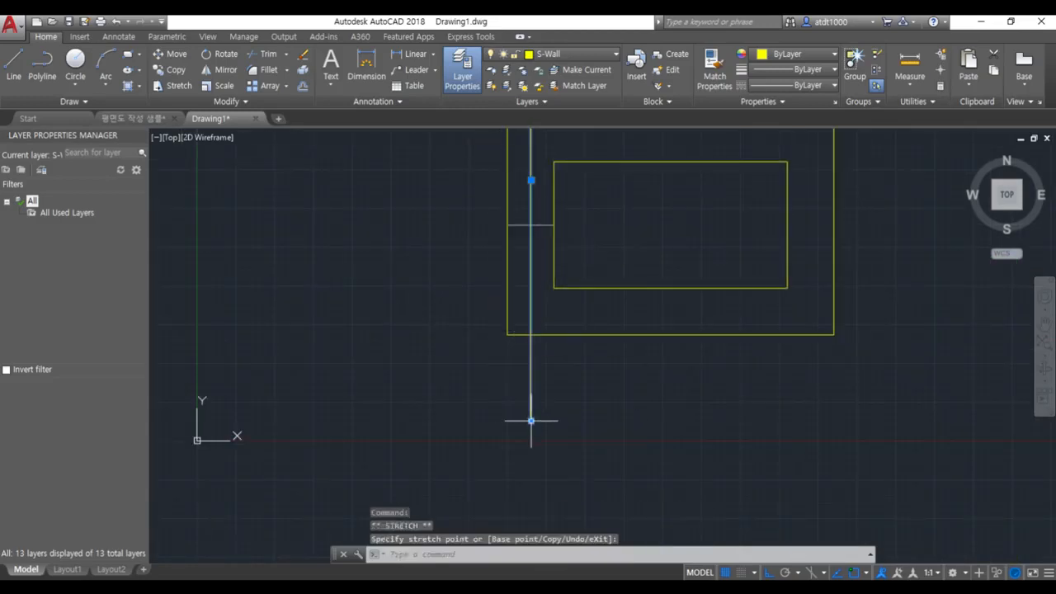
pyautogui.scroll(-4, 605, 354)
pyautogui.press('Escape')
pyautogui.press('Escape')
# - Move the extended vertical line to the red centre-line layer
pyautogui.scroll(2, 514, 292)
pyautogui.click(503, 317)
pyautogui.click(495, 326)
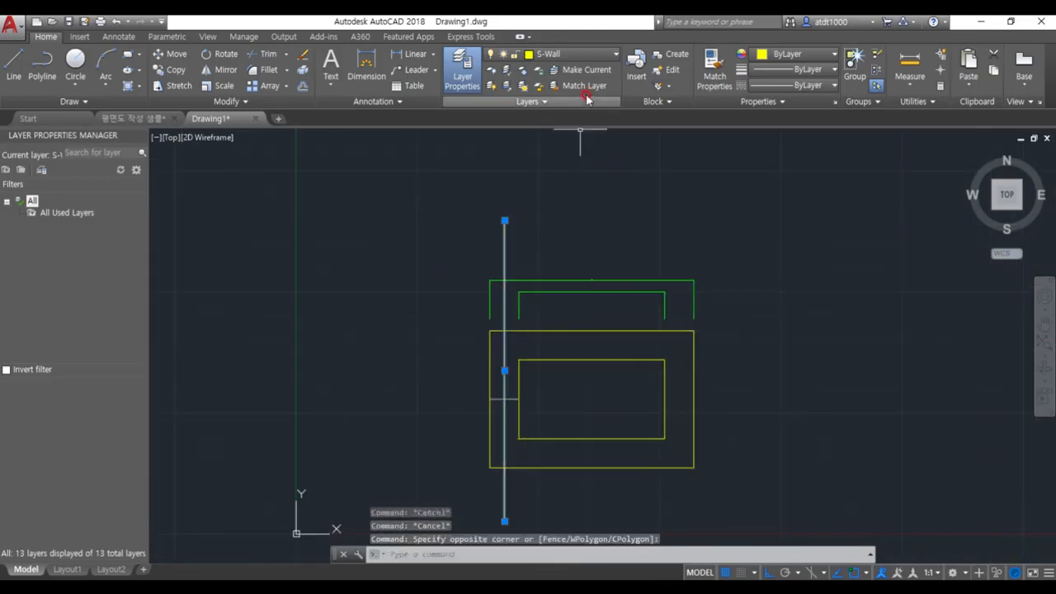
pyautogui.click(577, 53)
pyautogui.click(566, 233)
pyautogui.press('Escape')
pyautogui.press('Escape')
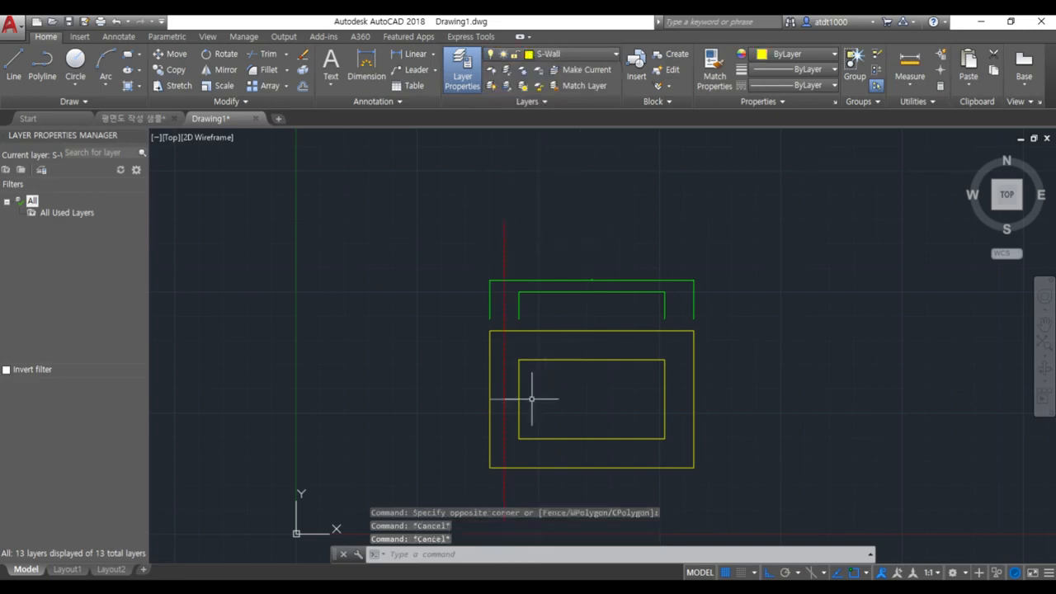
# - Examine the red centre line's position within the left wall and relative to the dimensions above
pyautogui.scroll(4, 533, 401)
pyautogui.scroll(-4, 507, 363)
pyautogui.scroll(2, 499, 311)
pyautogui.scroll(-2, 484, 430)
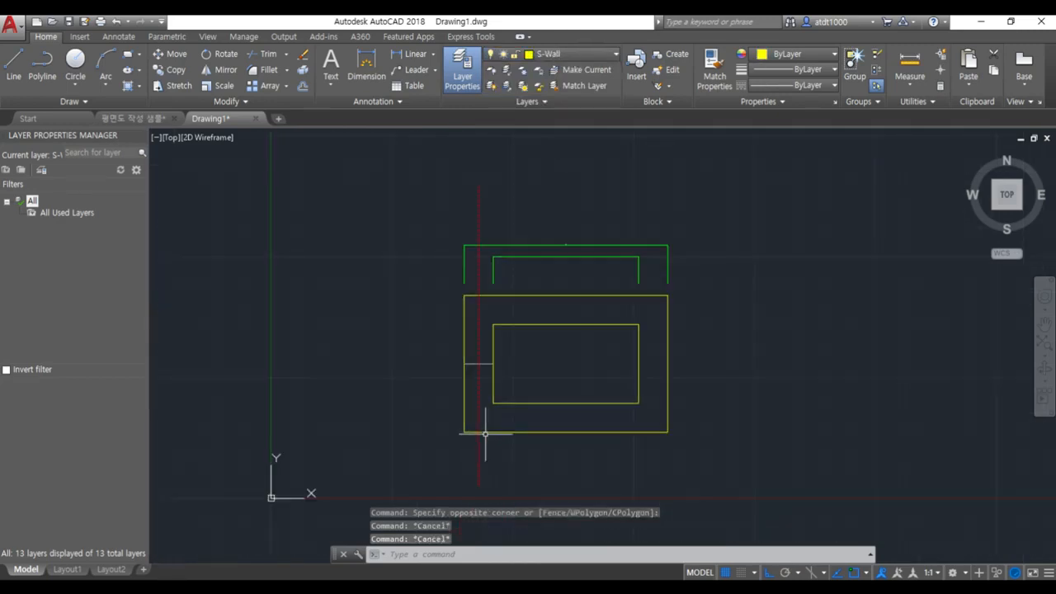
pyautogui.scroll(2, 441, 342)
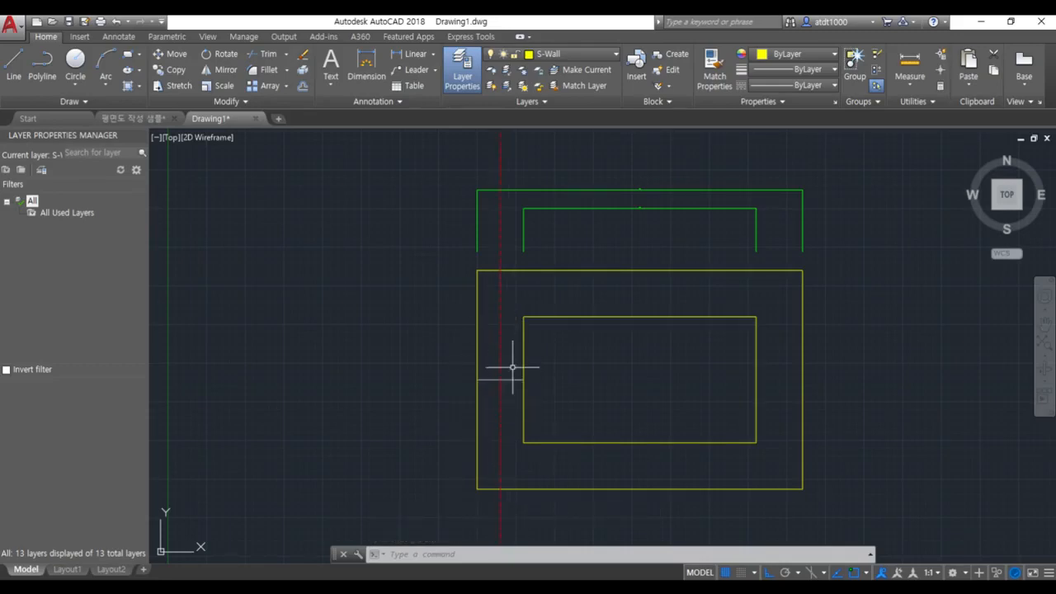
pyautogui.scroll(-2, 512, 384)
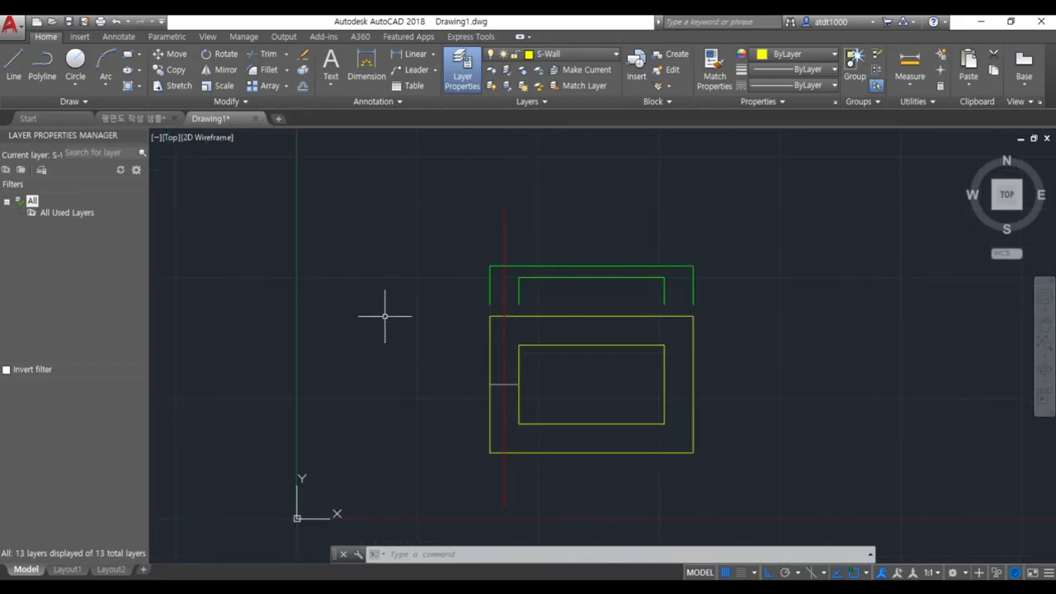
pyautogui.scroll(2, 535, 309)
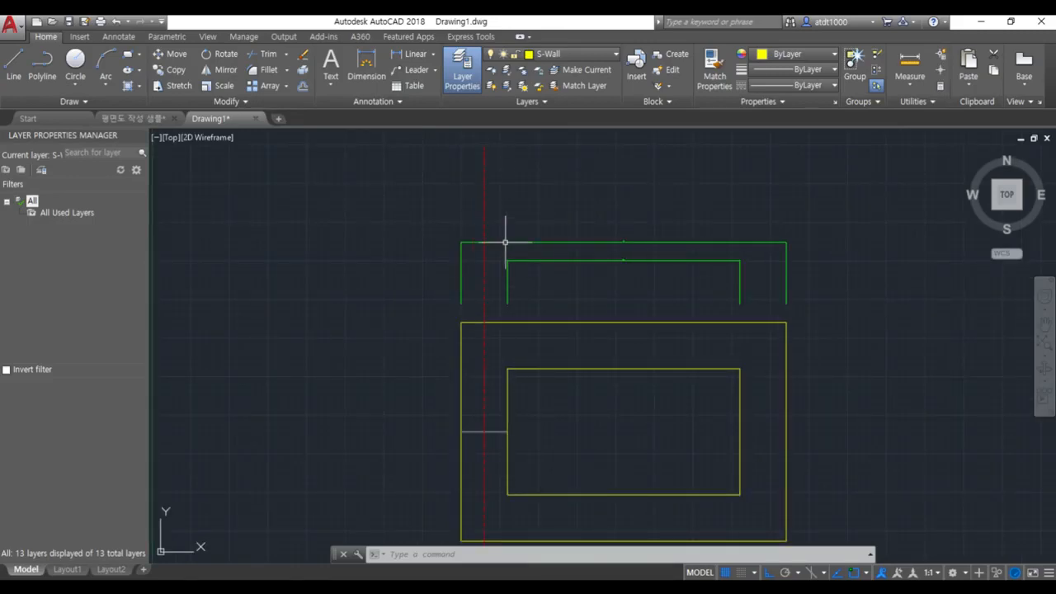
pyautogui.moveTo(495, 401); pyautogui.dragTo(445, 321, button='middle')
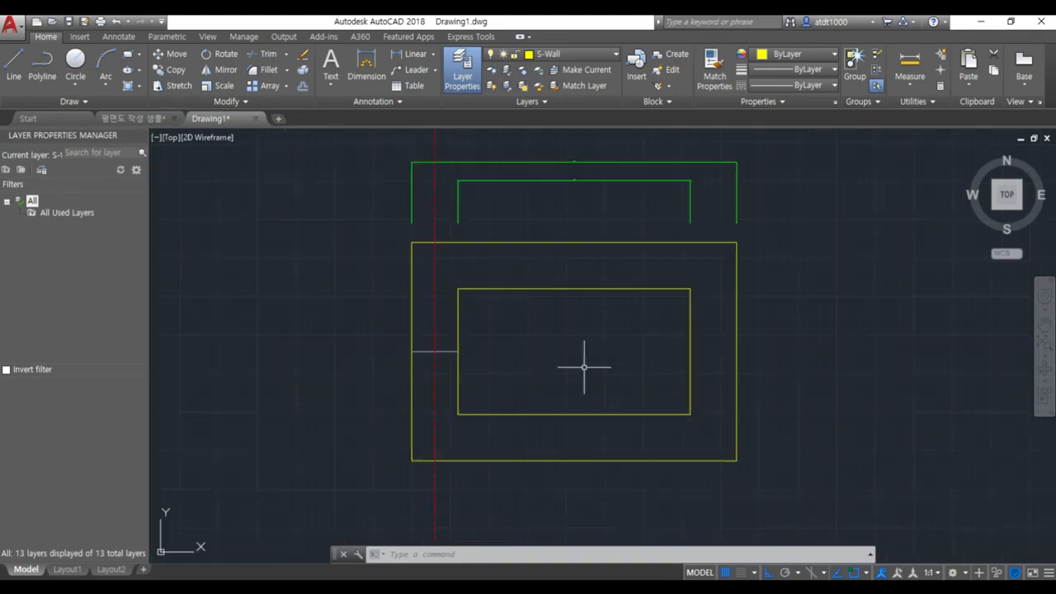
pyautogui.scroll(2, 443, 301)
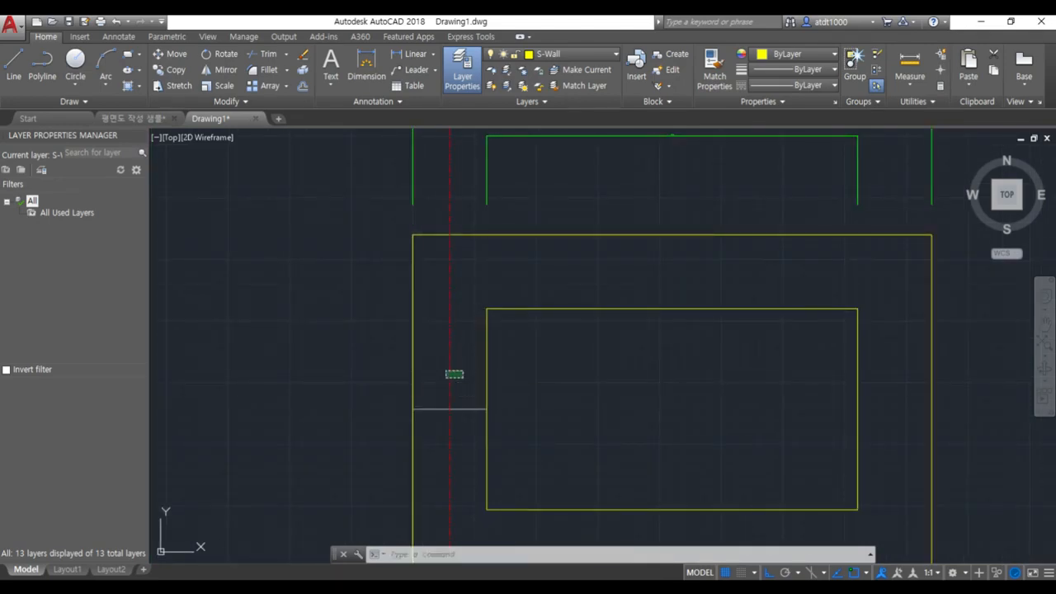
pyautogui.click(451, 373)
pyautogui.write('co')
pyautogui.press('space')
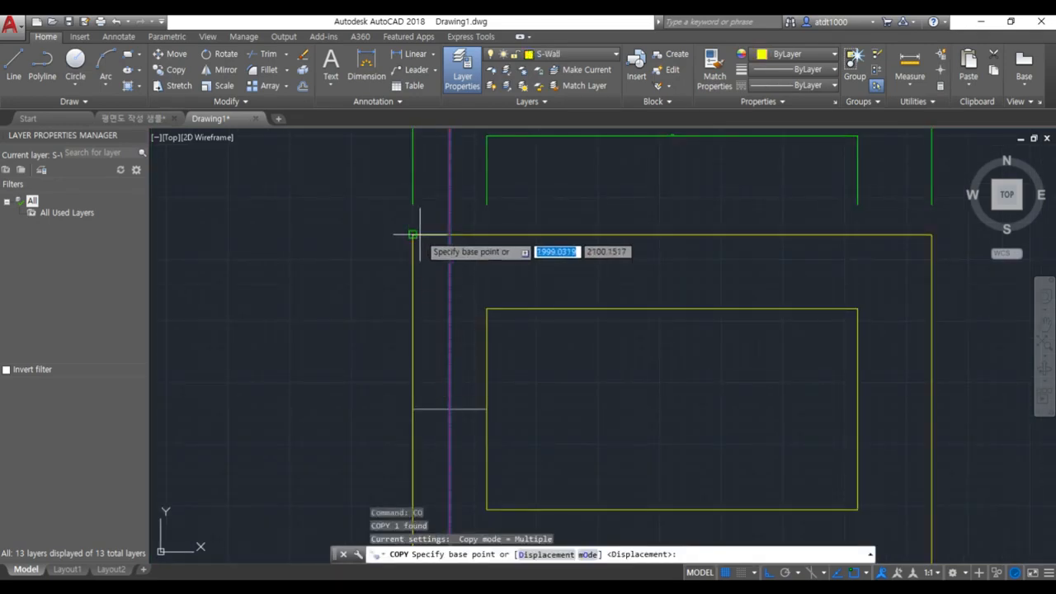
pyautogui.click(420, 235)
pyautogui.press('Escape')
pyautogui.press('space')
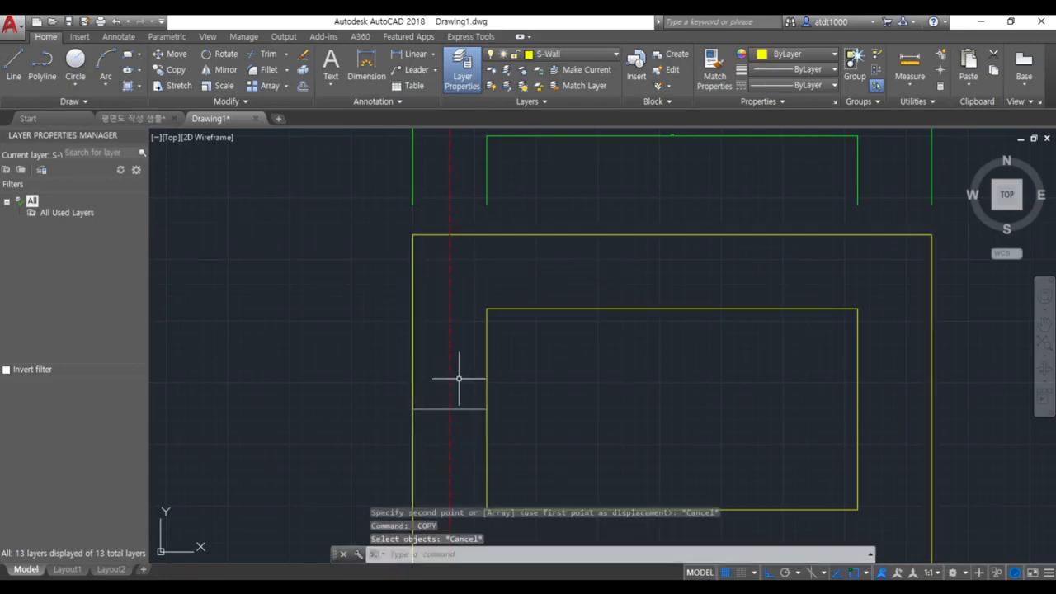
# - Copy the red centre line from the left wall horizontally into the middle of the right wall
pyautogui.click(450, 378)
pyautogui.press('space')
pyautogui.click(413, 408)
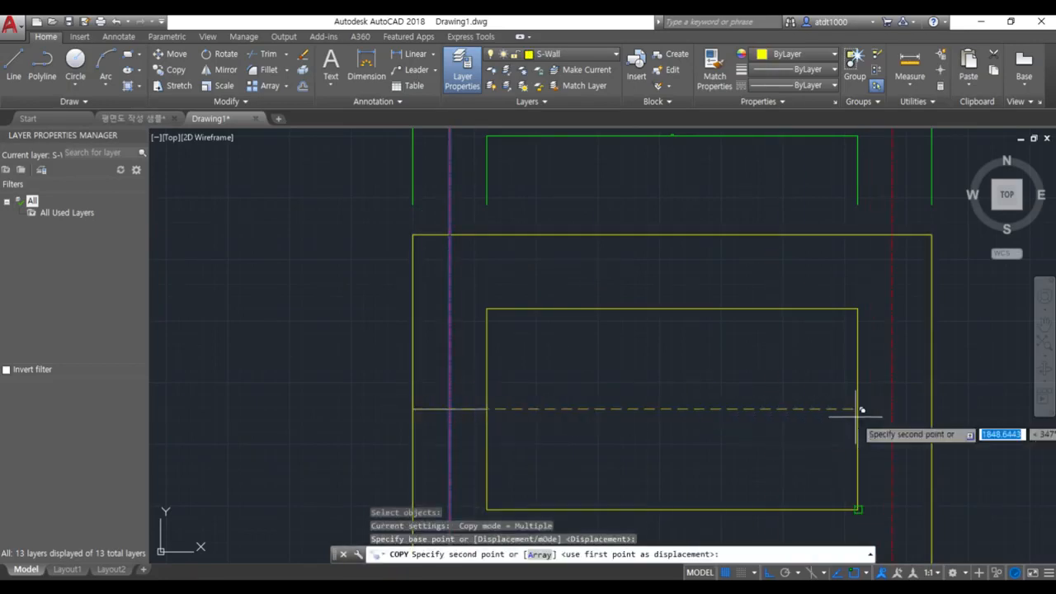
pyautogui.press('Escape')
pyautogui.scroll(-4, 919, 278)
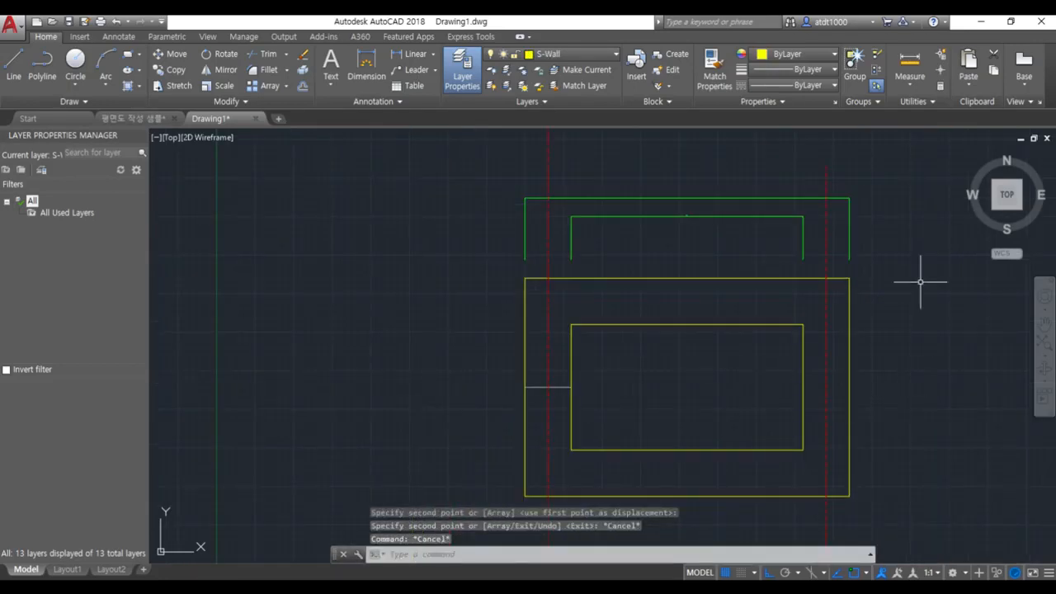
pyautogui.scroll(3, 610, 223)
pyautogui.click(731, 247)
pyautogui.click(685, 226)
pyautogui.press('Escape')
pyautogui.scroll(-2, 754, 235)
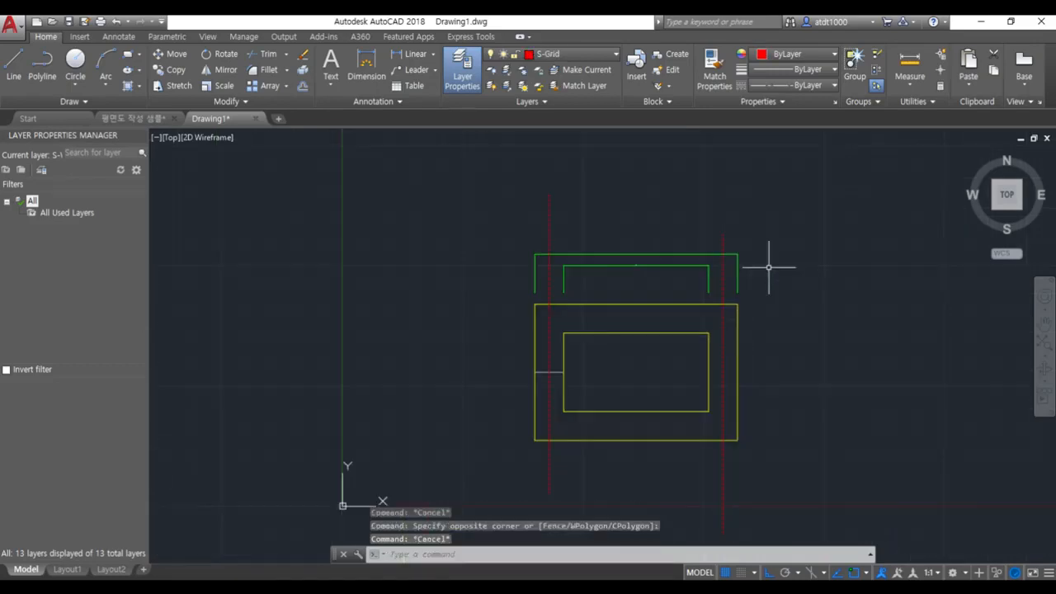
pyautogui.scroll(2, 738, 229)
pyautogui.click(729, 246)
pyautogui.press('Escape')
pyautogui.press('Escape')
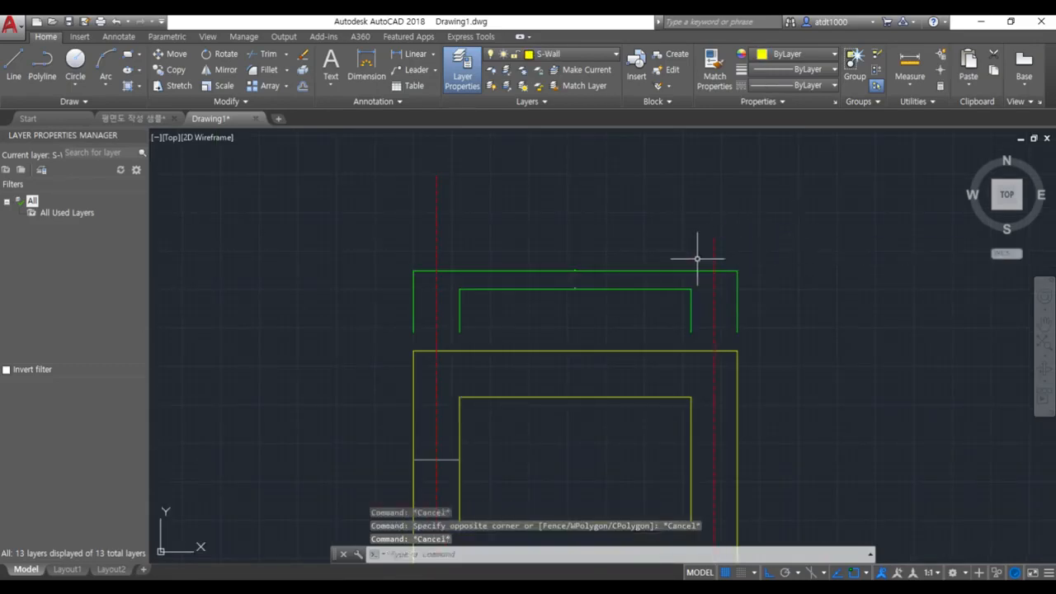
pyautogui.click(499, 193)
pyautogui.press('Escape')
pyautogui.press('Escape')
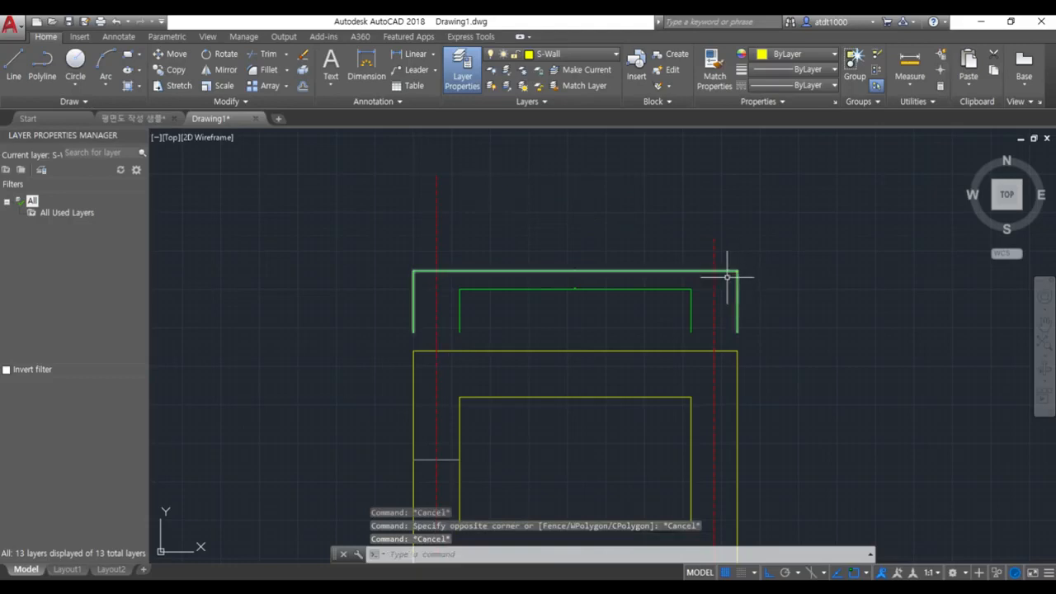
pyautogui.write('dim')
pyautogui.press('Return')
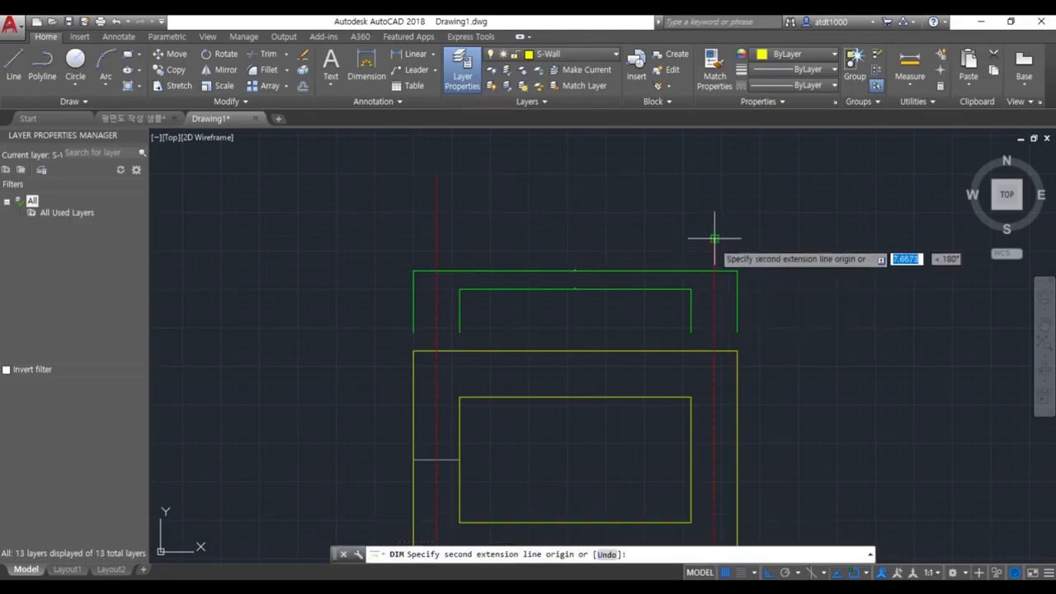
pyautogui.click(437, 177)
pyautogui.press('Escape')
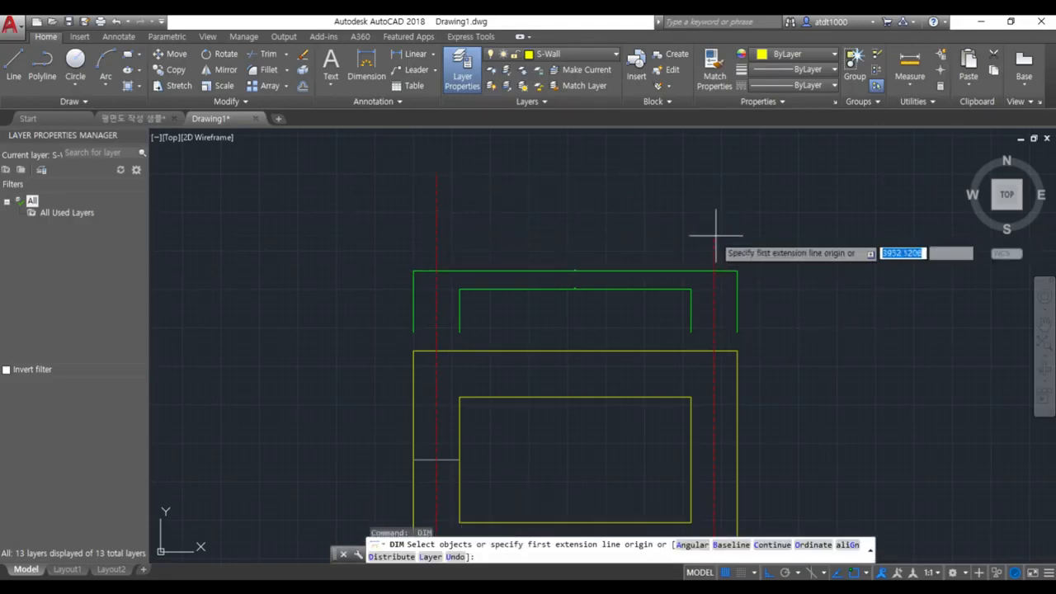
pyautogui.press('Escape')
pyautogui.press('Escape')
pyautogui.click(700, 235)
pyautogui.click(388, 146)
pyautogui.press('Escape')
pyautogui.press('Escape')
# - Draw a horizontal helper line from the right centre line's upper end across and past the left centre line
pyautogui.write('l')
pyautogui.press('Return')
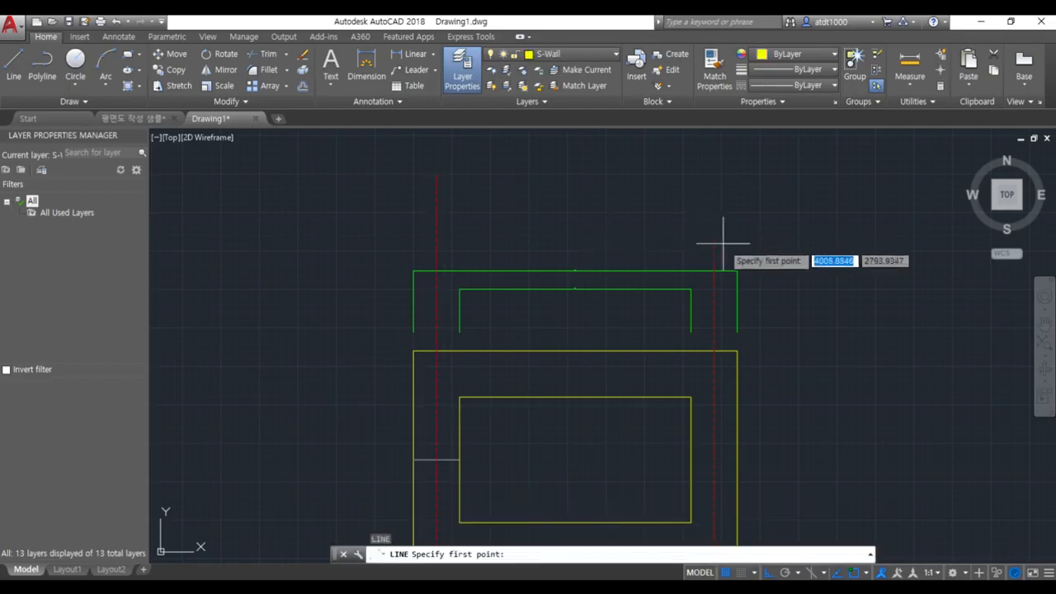
pyautogui.click(714, 239)
pyautogui.click(295, 219)
pyautogui.press('Escape')
# - Trim the left centre line's upper end at the horizontal helper line and erase the helper line
pyautogui.click(463, 258)
pyautogui.click(358, 212)
pyautogui.write('tr')
pyautogui.press('Return')
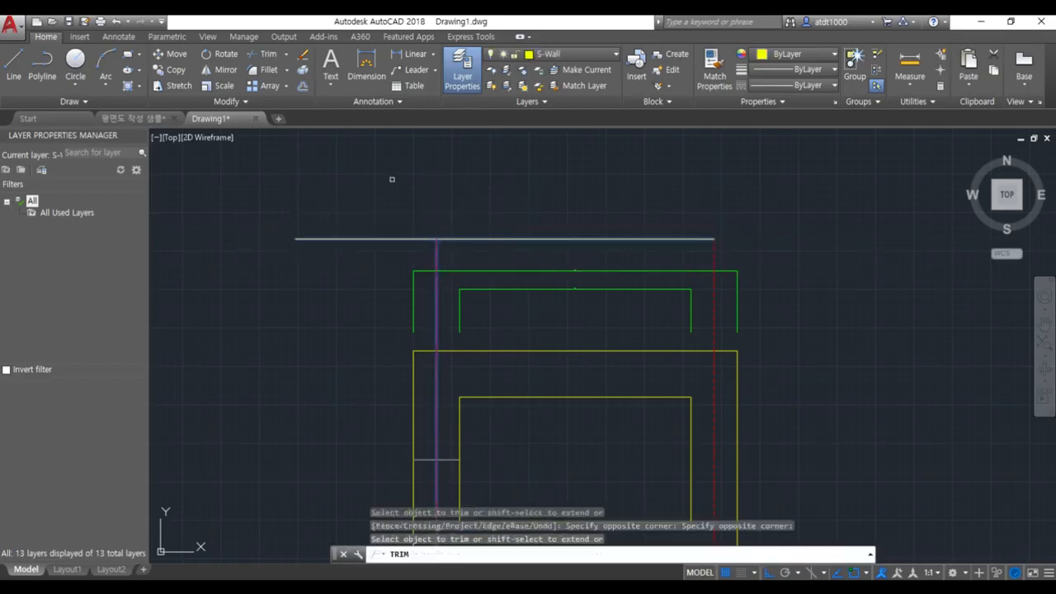
pyautogui.press('Escape')
pyautogui.press('Escape')
pyautogui.click(362, 263)
pyautogui.click(265, 174)
pyautogui.press('Delete')
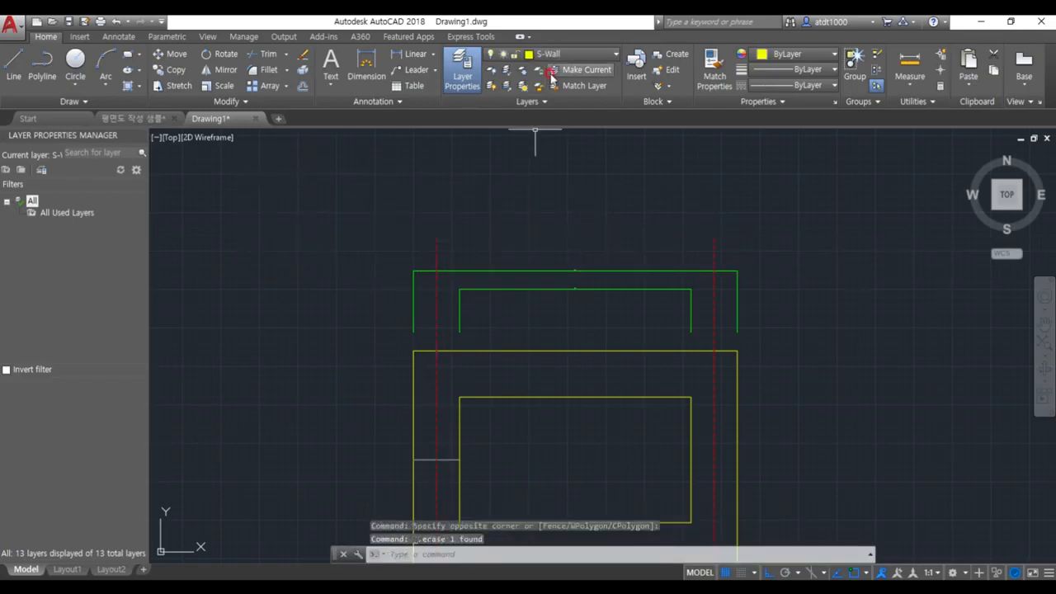
# - Make A-Dim the current layer
pyautogui.click(569, 54)
pyautogui.click(549, 103)
pyautogui.write('d')
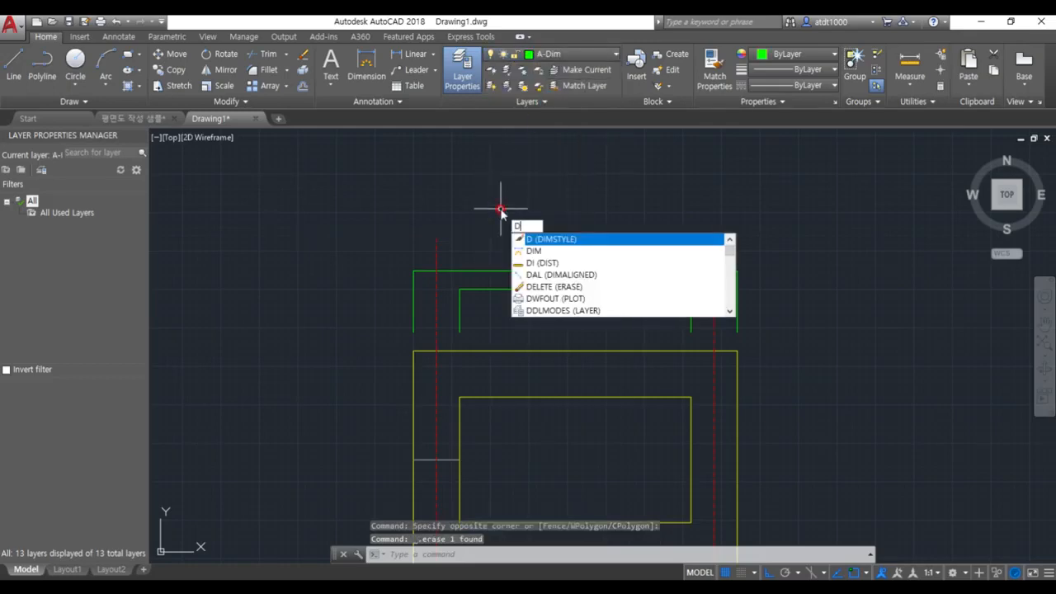
pyautogui.click(532, 250)
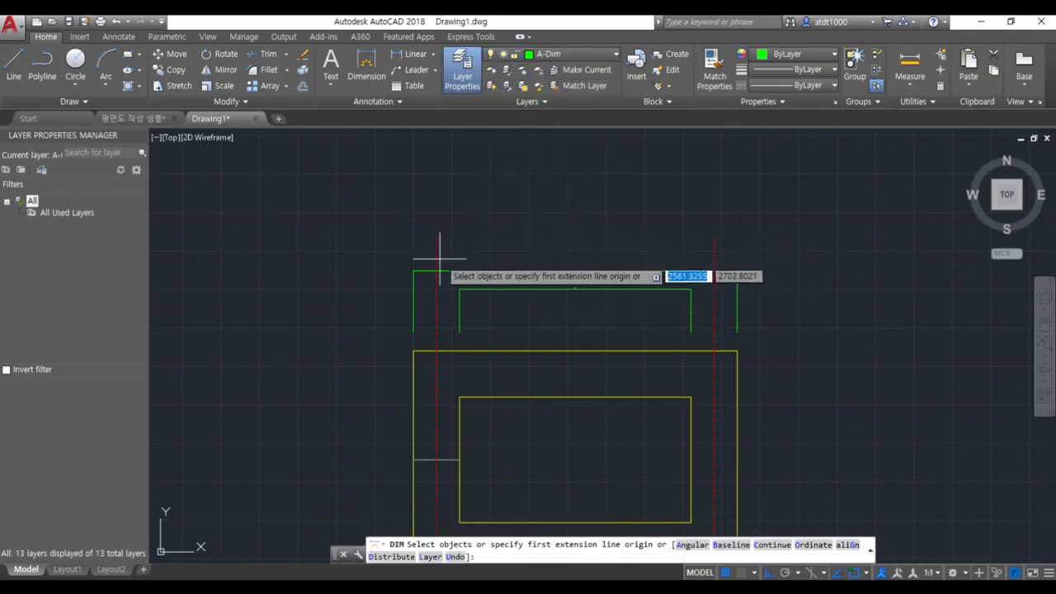
pyautogui.click(435, 236)
pyautogui.click(712, 237)
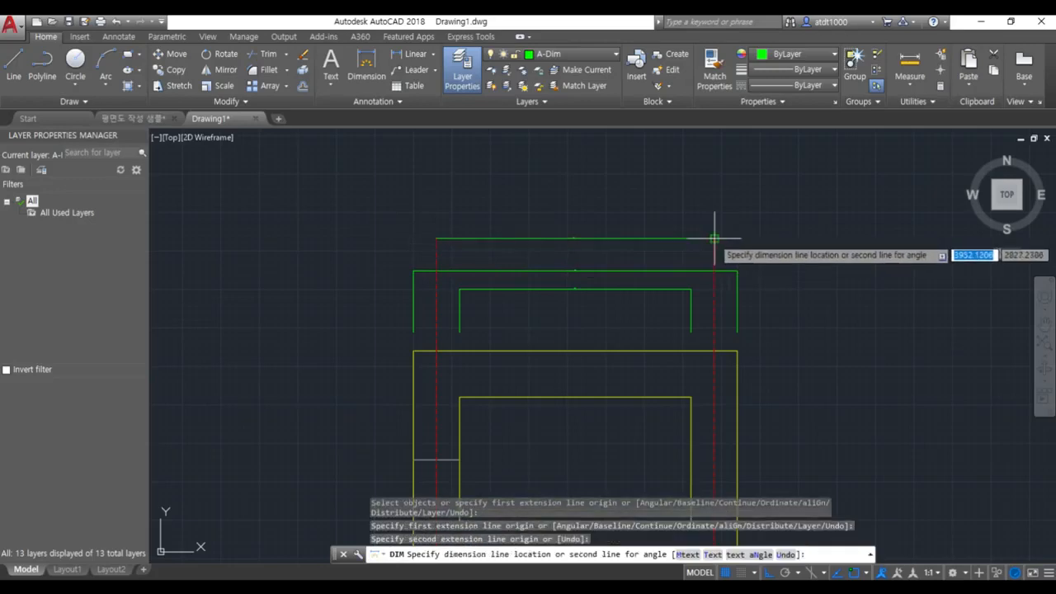
pyautogui.press('Escape')
# - Dimension the distance between the upper ends of the two red centre lines, with the dimension line level with those ends
pyautogui.press('space')
pyautogui.click(714, 238)
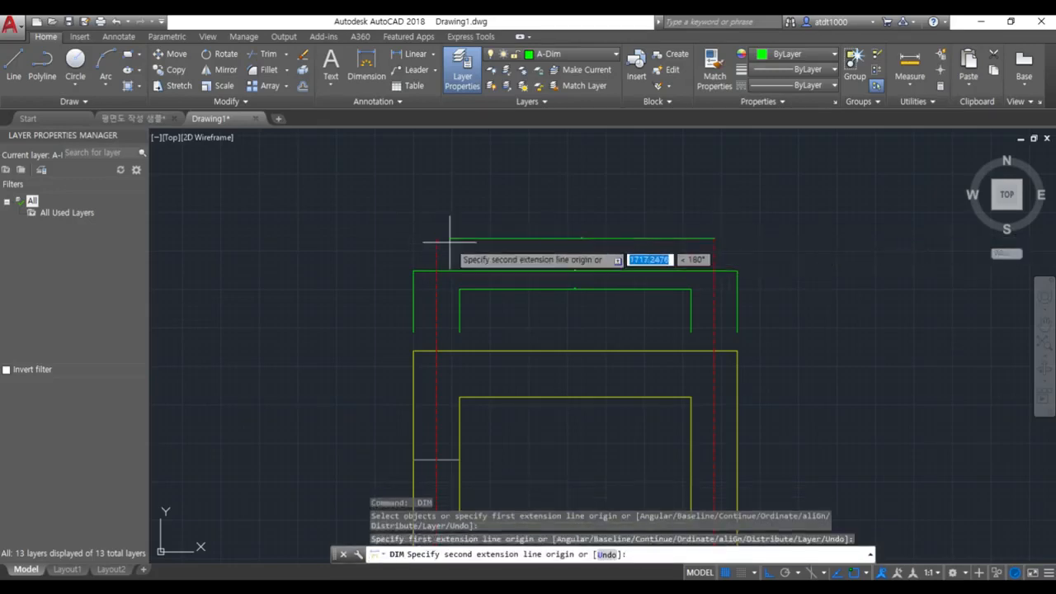
pyautogui.click(431, 236)
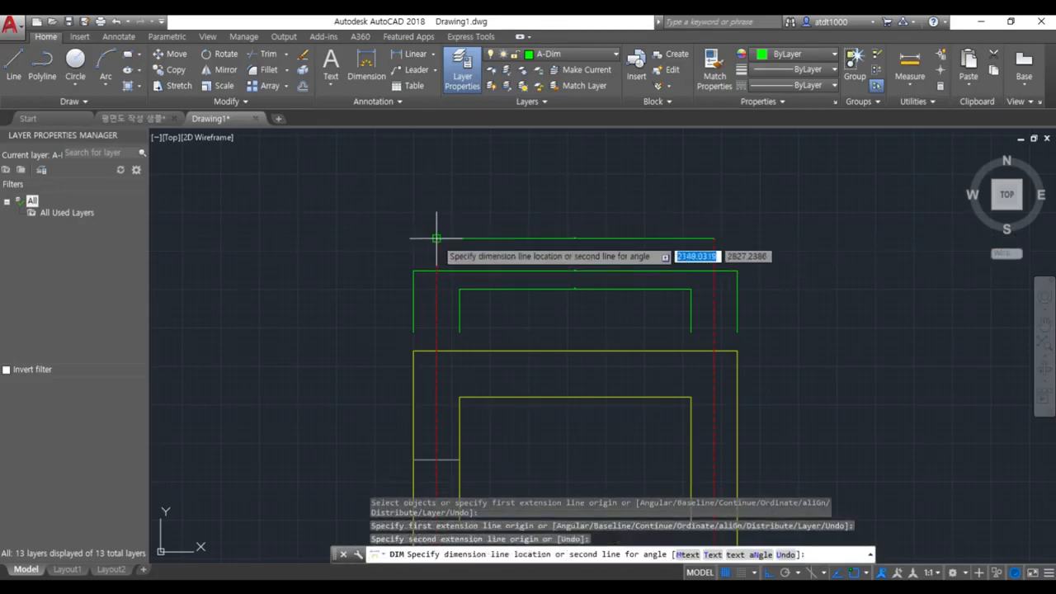
pyautogui.click(395, 235)
pyautogui.press('Escape')
pyautogui.press('Escape')
# - Erase the dimension that spans the inner rectangle's width
pyautogui.scroll(2, 600, 239)
pyautogui.scroll(-4, 599, 198)
pyautogui.scroll(2, 534, 224)
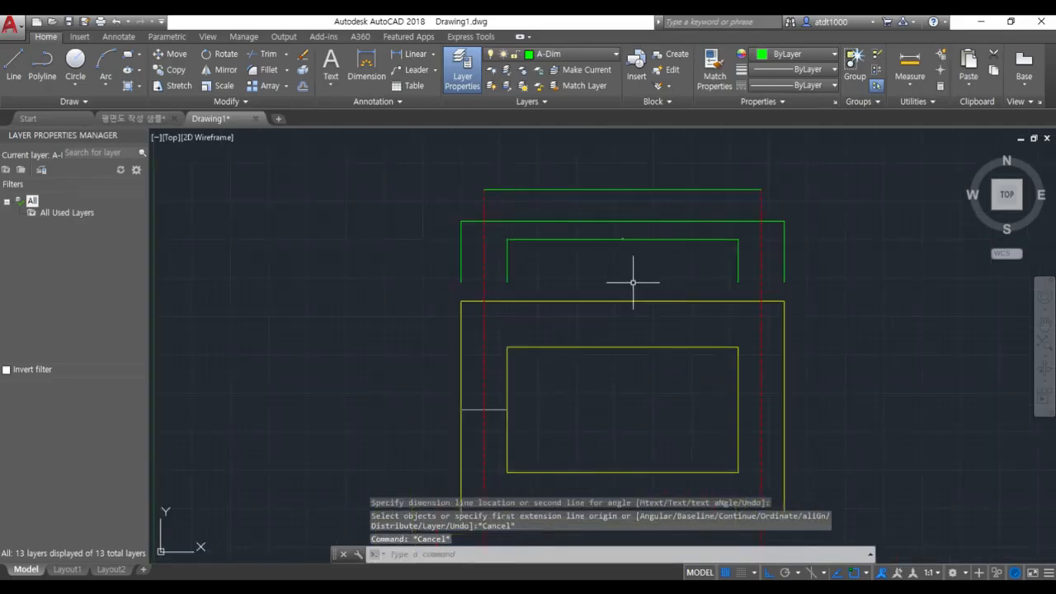
pyautogui.click(654, 252)
pyautogui.click(618, 237)
pyautogui.press('Escape')
pyautogui.click(633, 256)
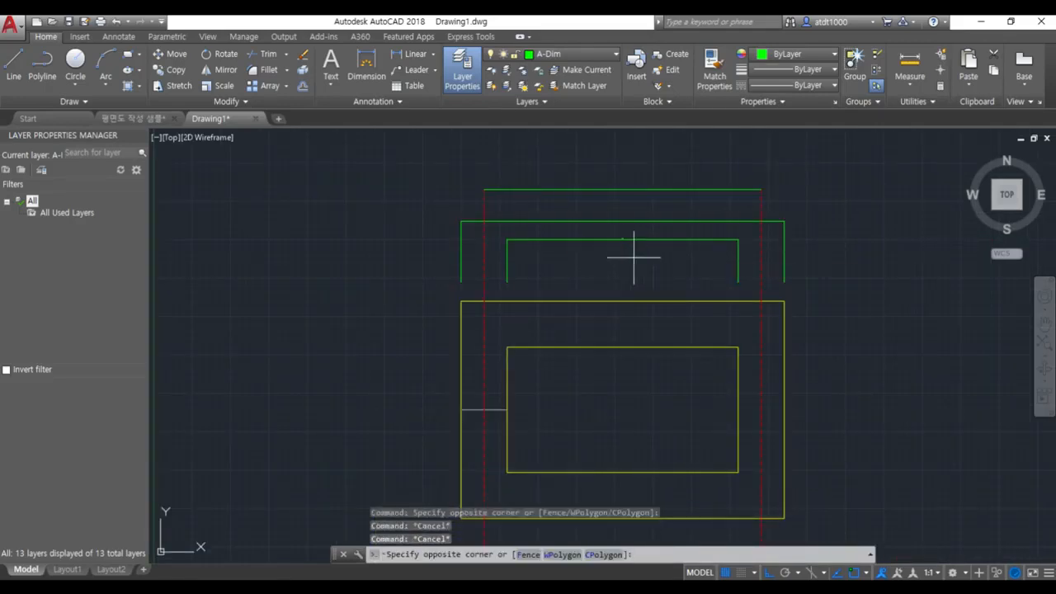
pyautogui.click(565, 229)
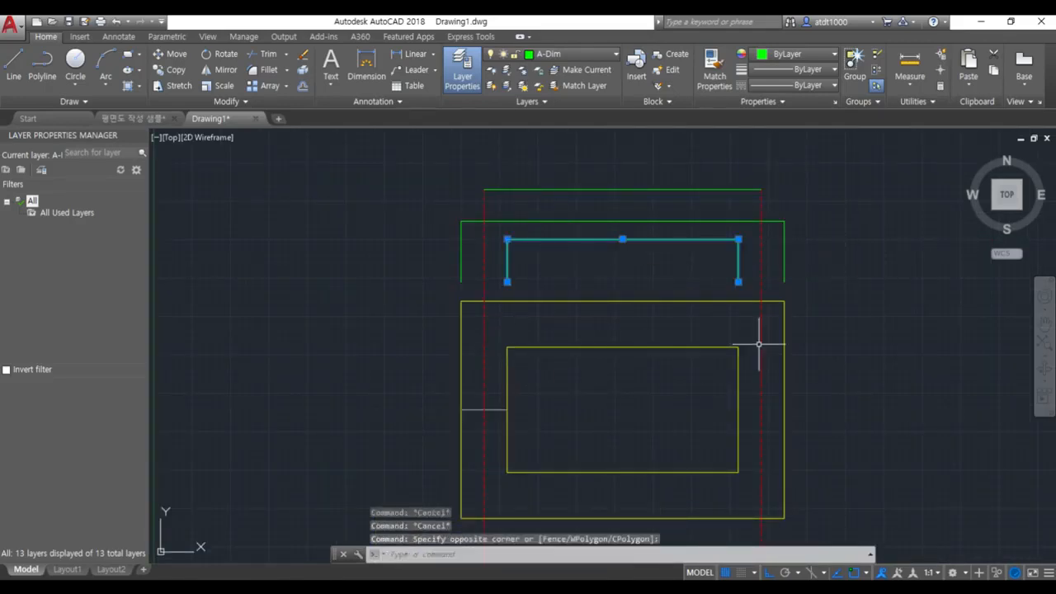
pyautogui.press('Delete')
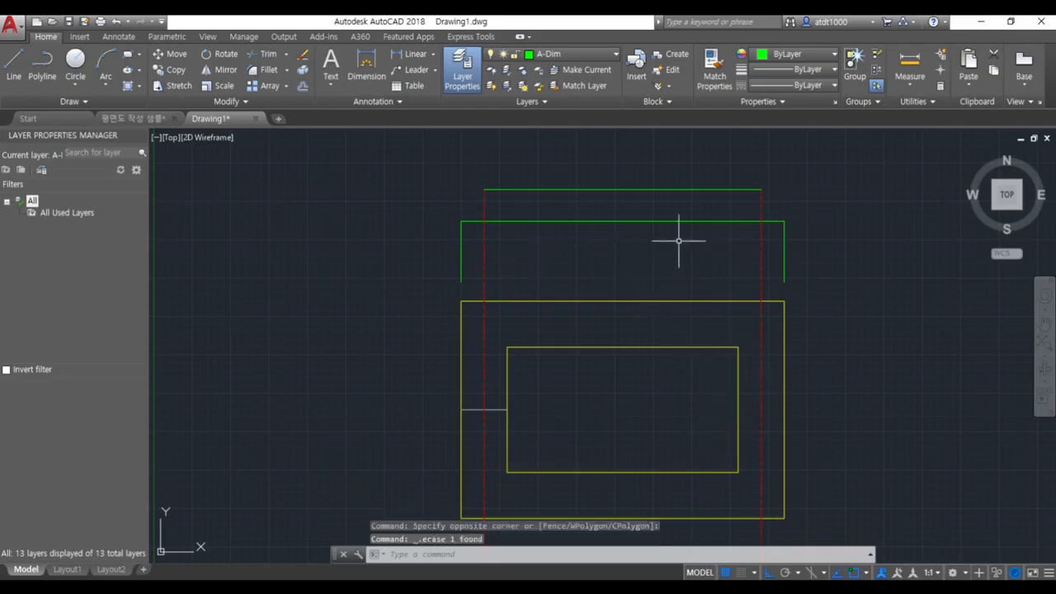
# - Erase the dimension that spans the outer rectangle's width
pyautogui.click(680, 240)
pyautogui.click(618, 216)
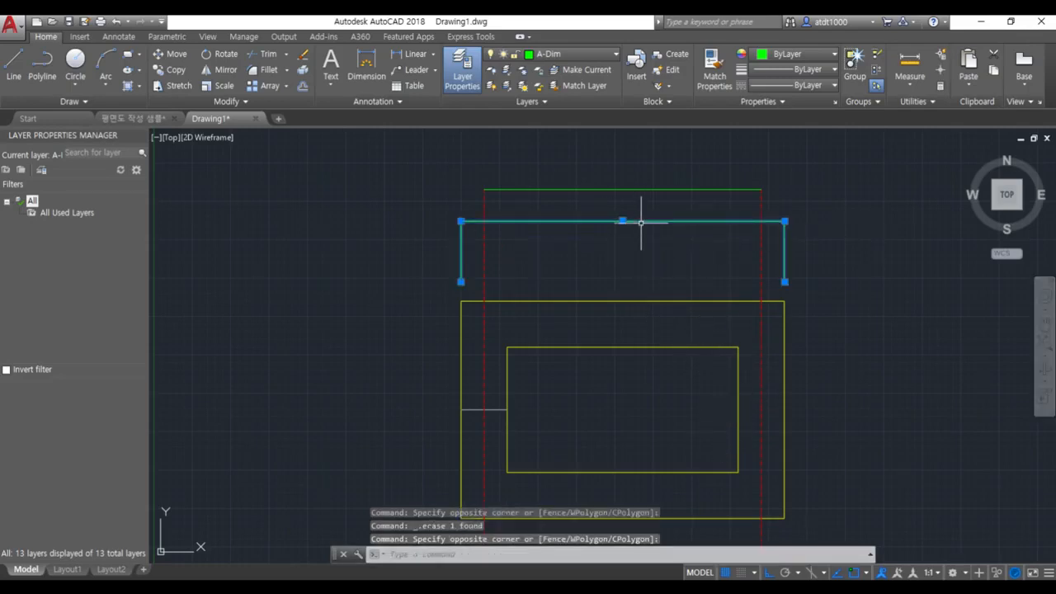
pyautogui.press('Delete')
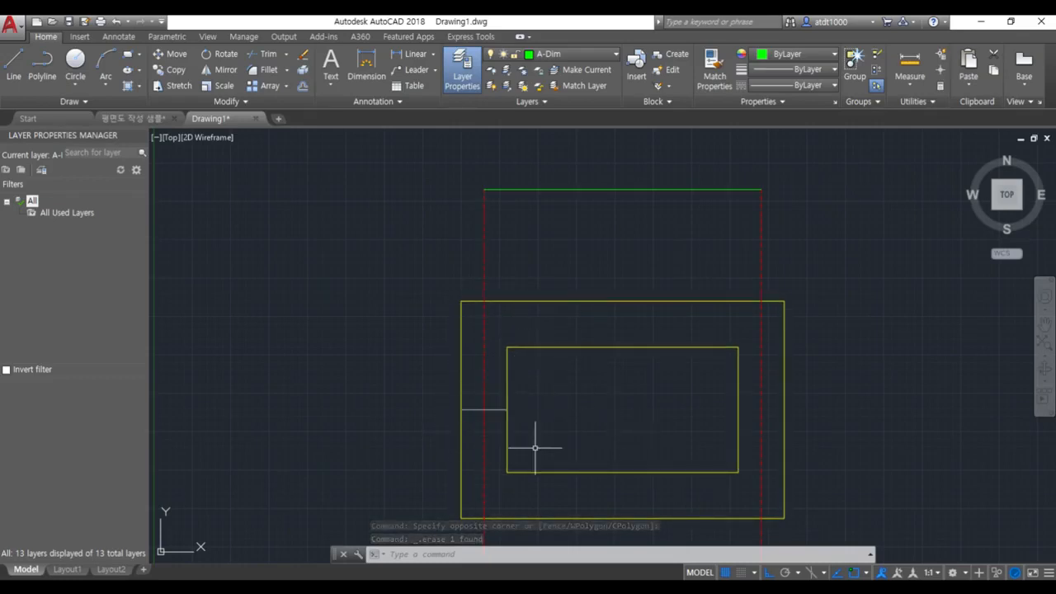
pyautogui.press('Escape')
pyautogui.press('Escape')
# - Examine the centre-to-centre dimension above the walls and how its ends meet the two red centre lines
pyautogui.scroll(3, 492, 429)
pyautogui.scroll(-3, 547, 431)
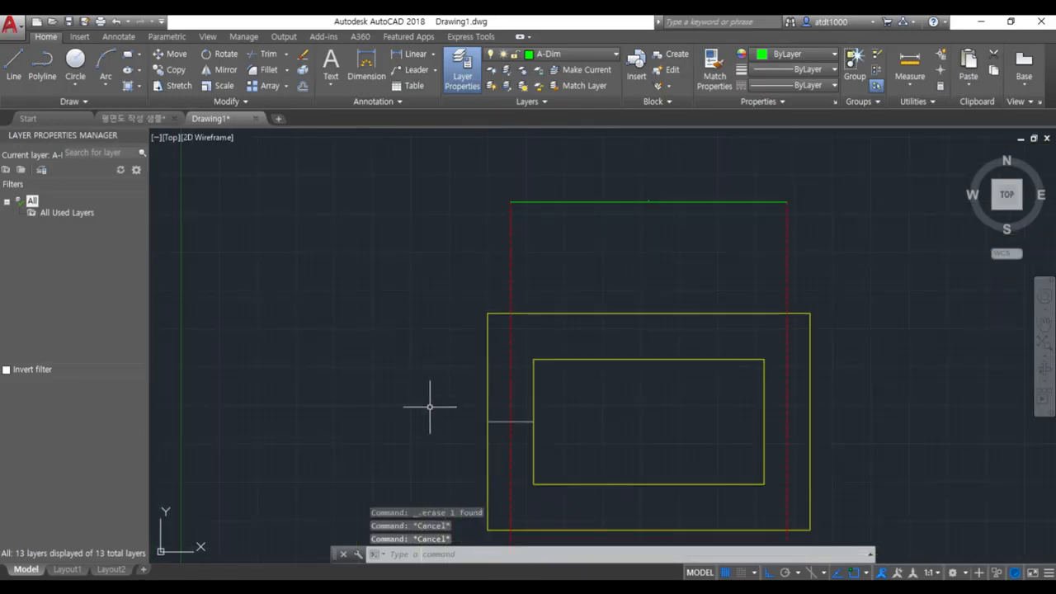
pyautogui.scroll(-3, 660, 437)
pyautogui.press('Escape')
pyautogui.scroll(3, 742, 458)
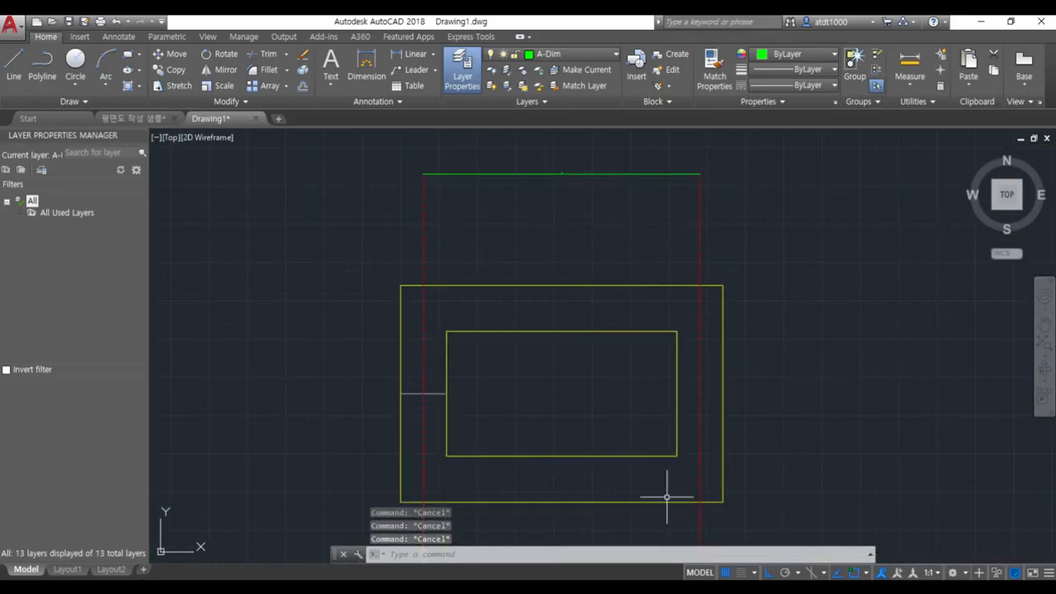
pyautogui.scroll(3, 495, 161)
pyautogui.scroll(-3, 470, 176)
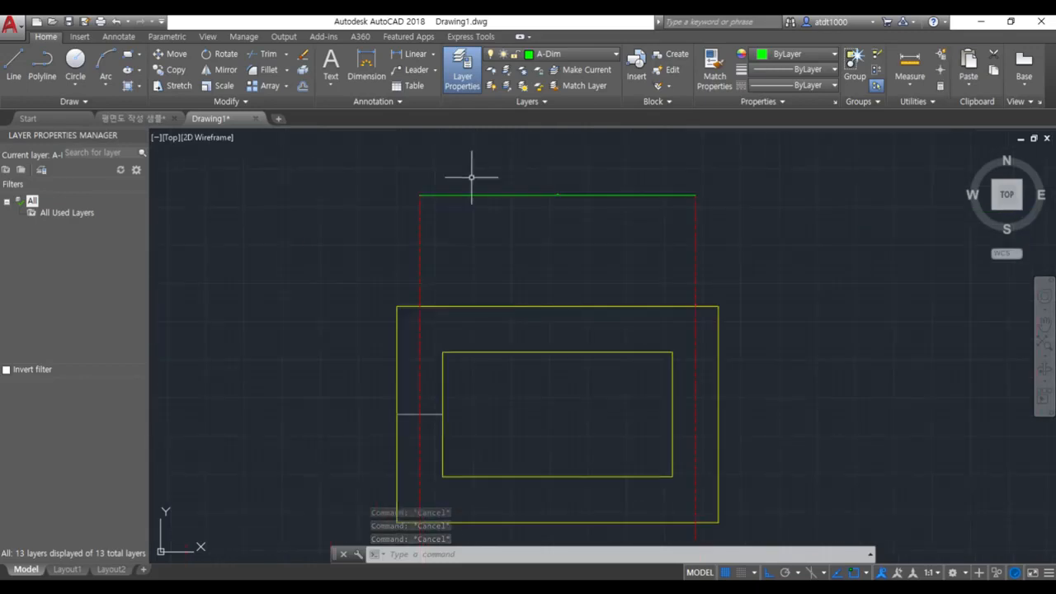
pyautogui.scroll(-3, 448, 228)
pyautogui.scroll(3, 545, 197)
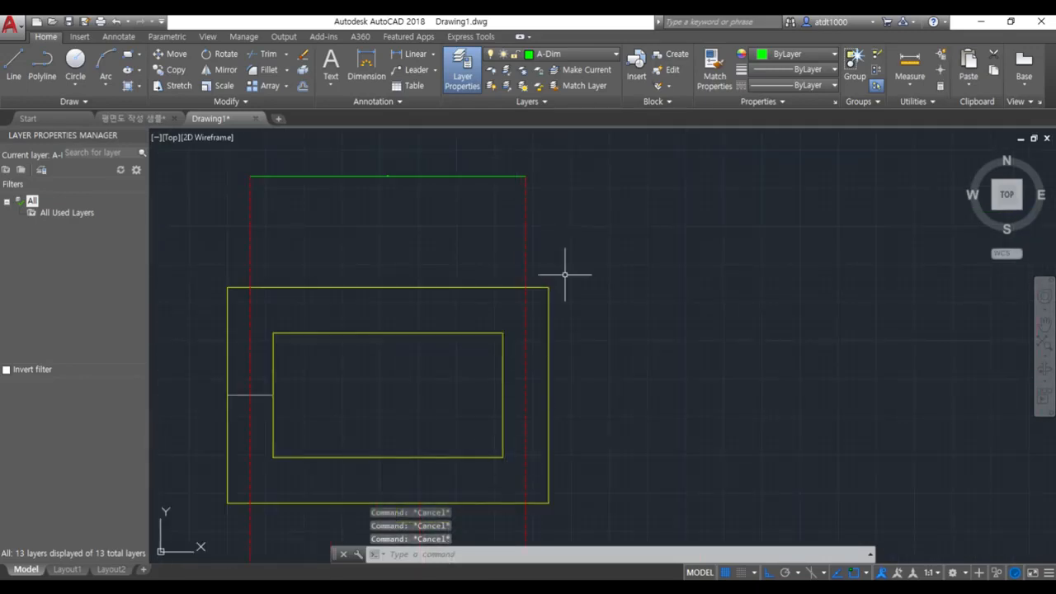
pyautogui.scroll(-2, 569, 264)
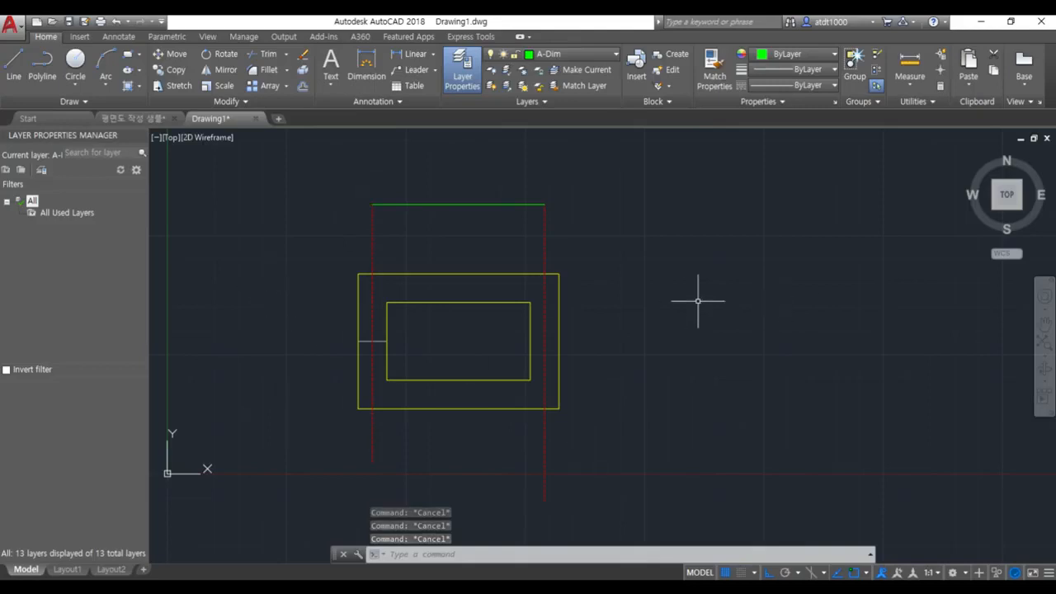
pyautogui.scroll(2, 414, 247)
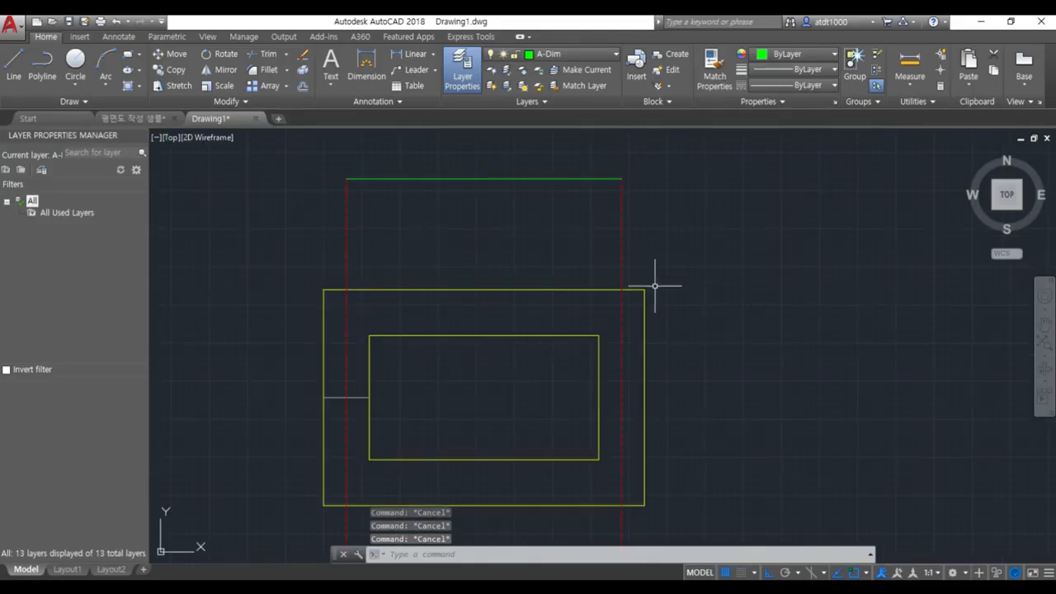
pyautogui.scroll(4, 459, 170)
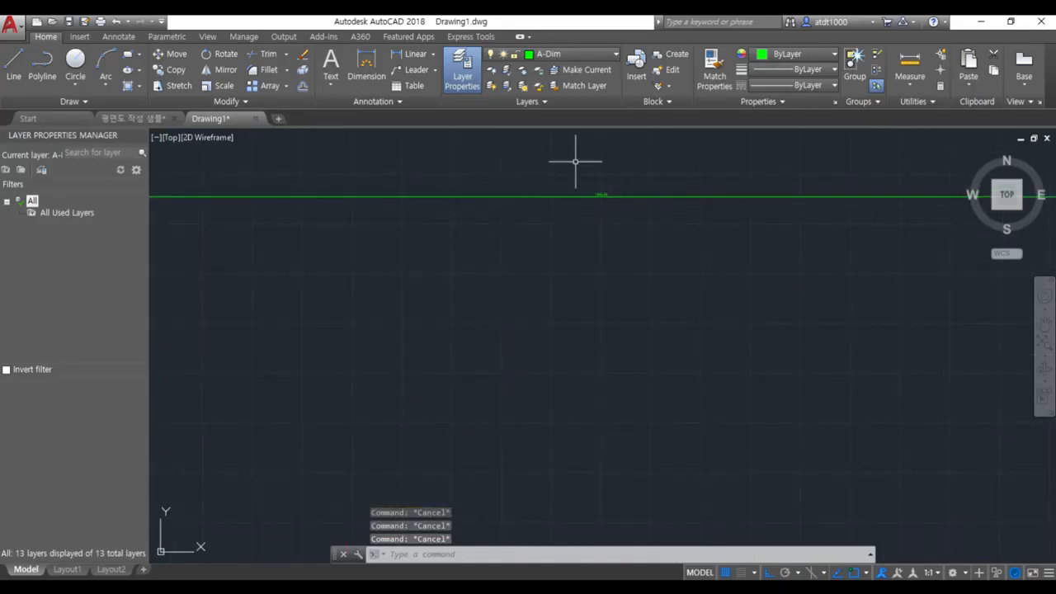
pyautogui.scroll(-2, 624, 170)
pyautogui.scroll(-2, 462, 177)
# - Inspect the left and right red centre lines where they rise from the walls to the dimension line
pyautogui.click(499, 216)
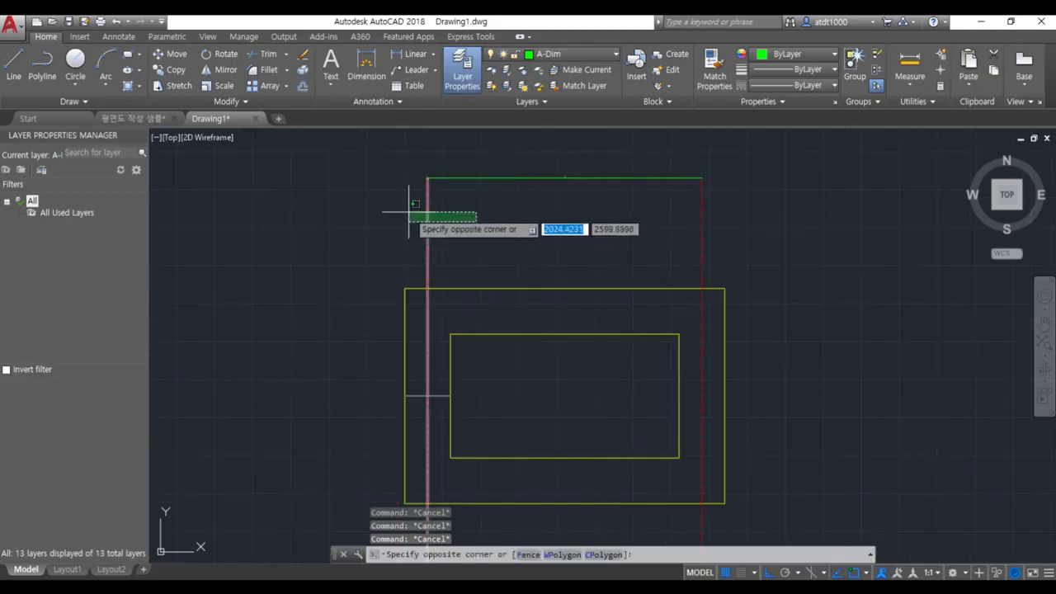
pyautogui.press('Escape')
pyautogui.click(427, 208)
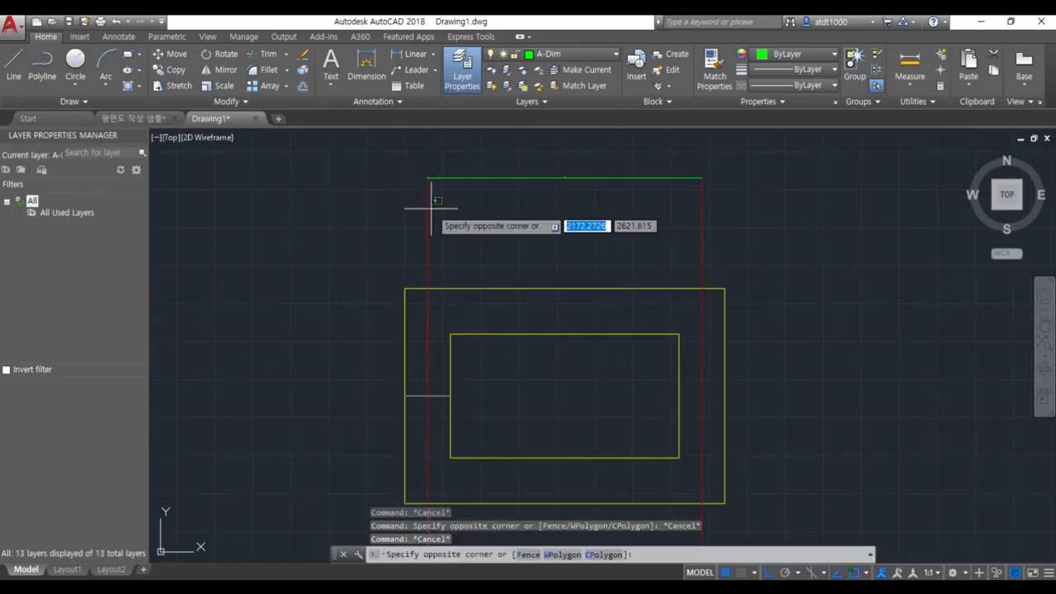
pyautogui.press('Escape')
pyautogui.click(428, 209)
pyautogui.press('Escape')
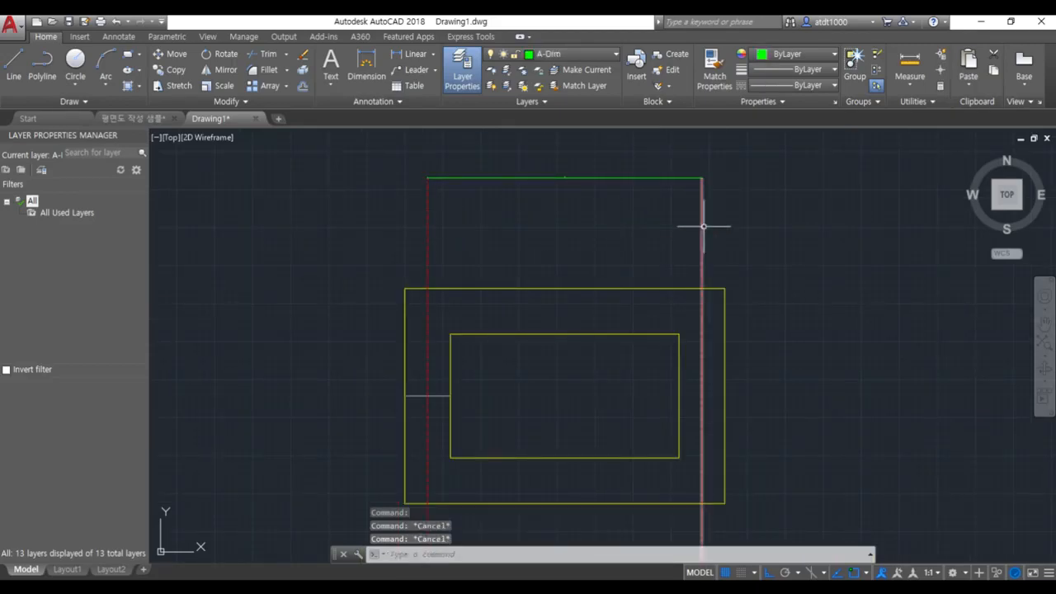
pyautogui.click(697, 226)
pyautogui.press('Escape')
pyautogui.press('Escape')
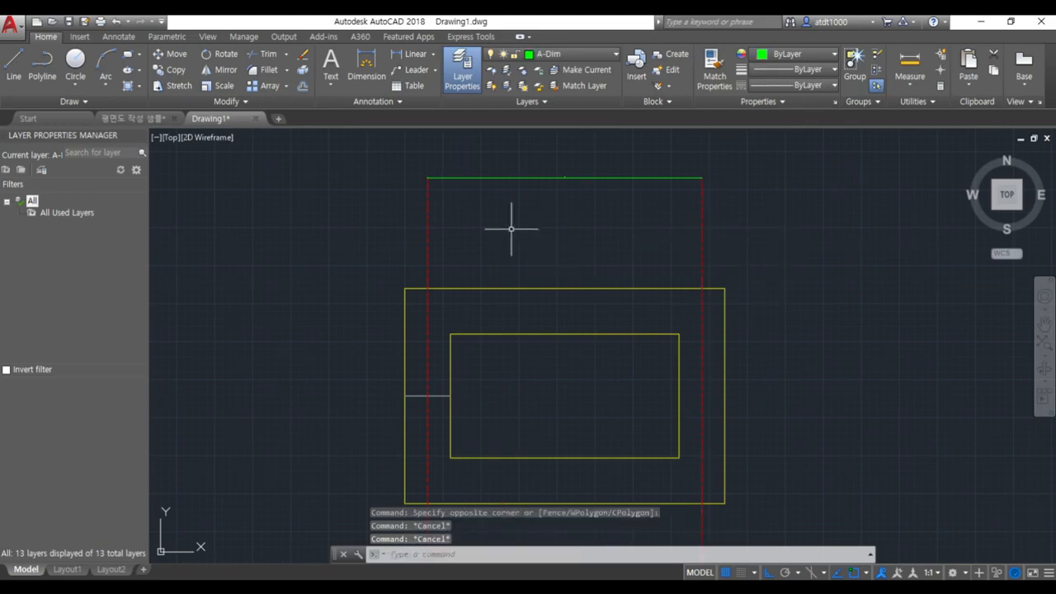
pyautogui.click(428, 218)
pyautogui.press('Escape')
pyautogui.press('Escape')
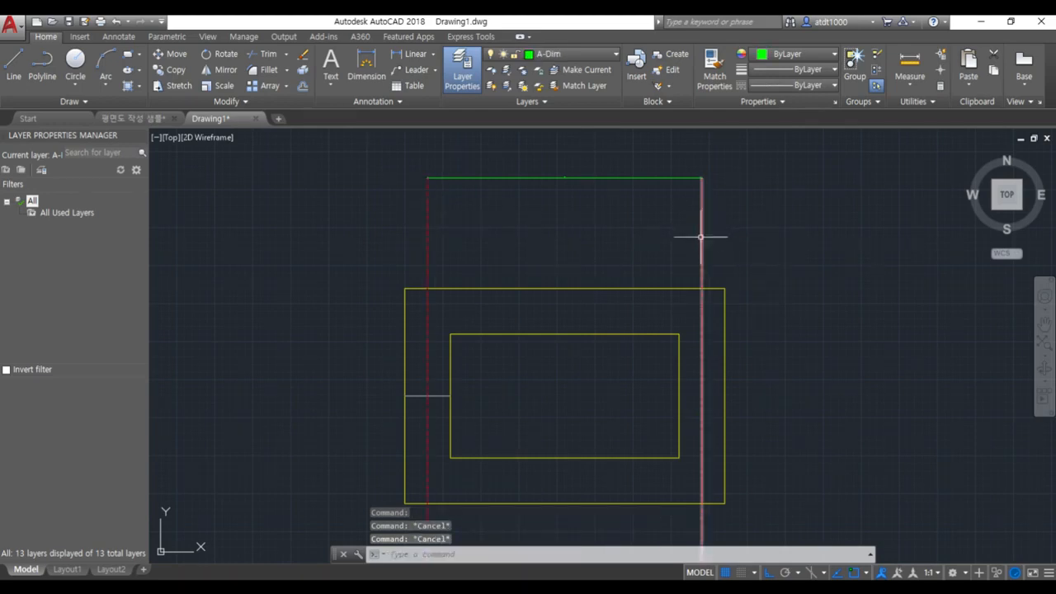
pyautogui.scroll(-2, 473, 234)
pyautogui.moveTo(509, 245); pyautogui.dragTo(382, 228, button='middle')
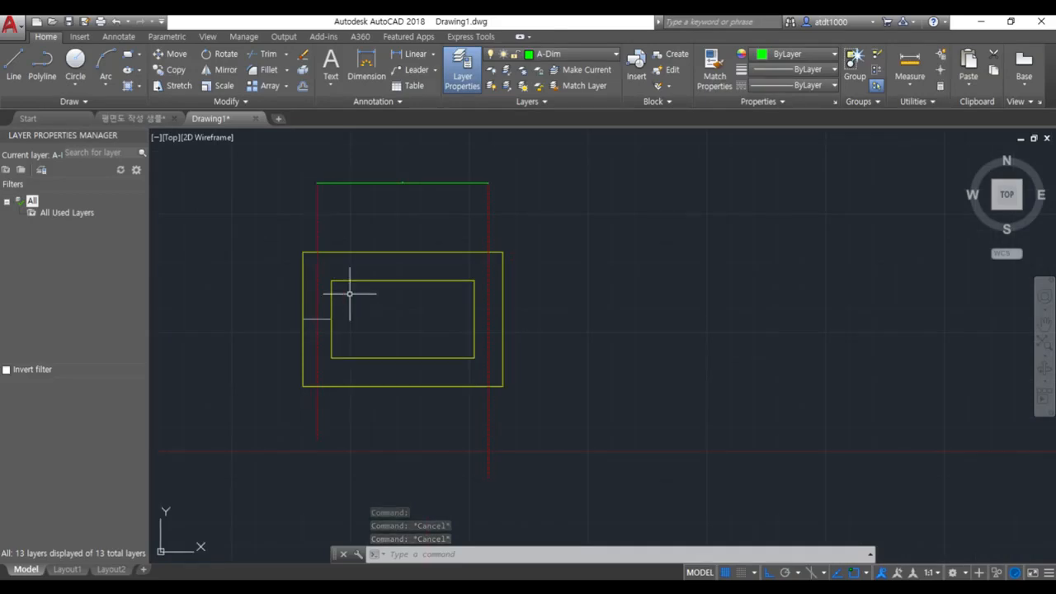
pyautogui.press('Escape')
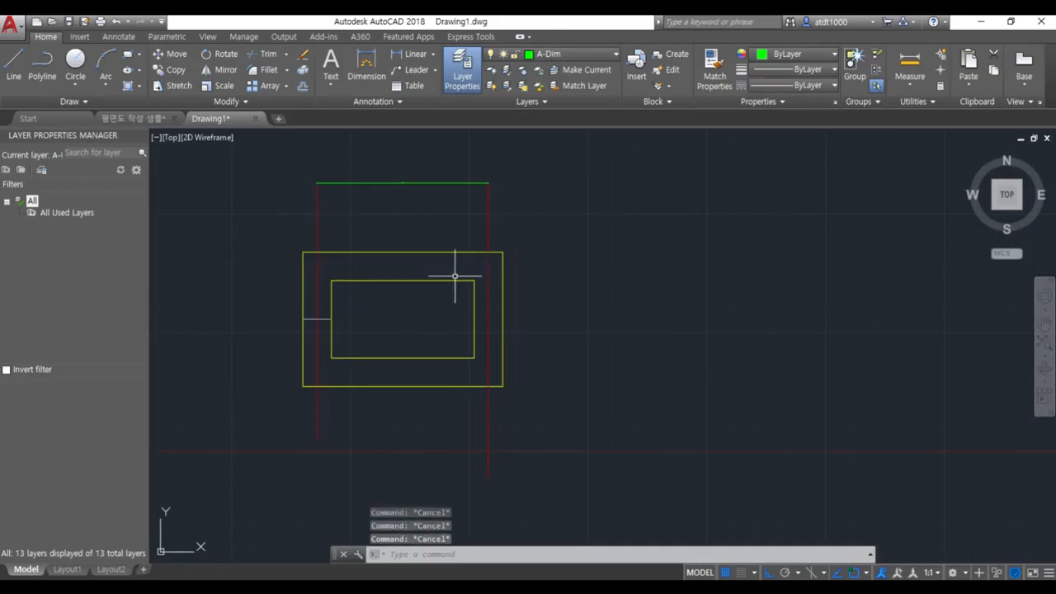
# - Inspect the left centre line's layer details and how both centre lines run through the walls up to the dimension
pyautogui.moveTo(316, 232)
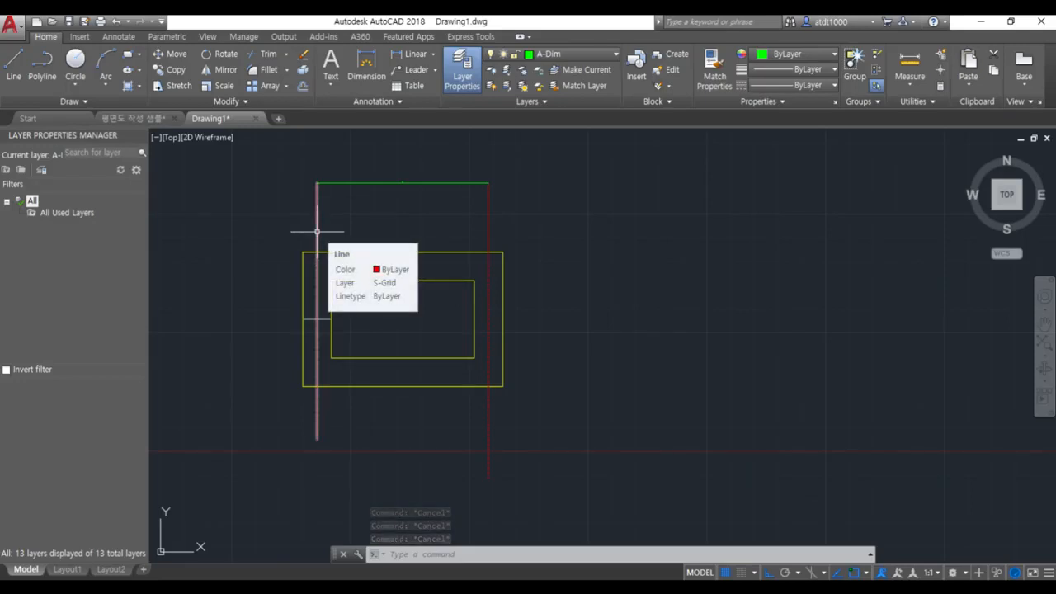
pyautogui.press('Escape')
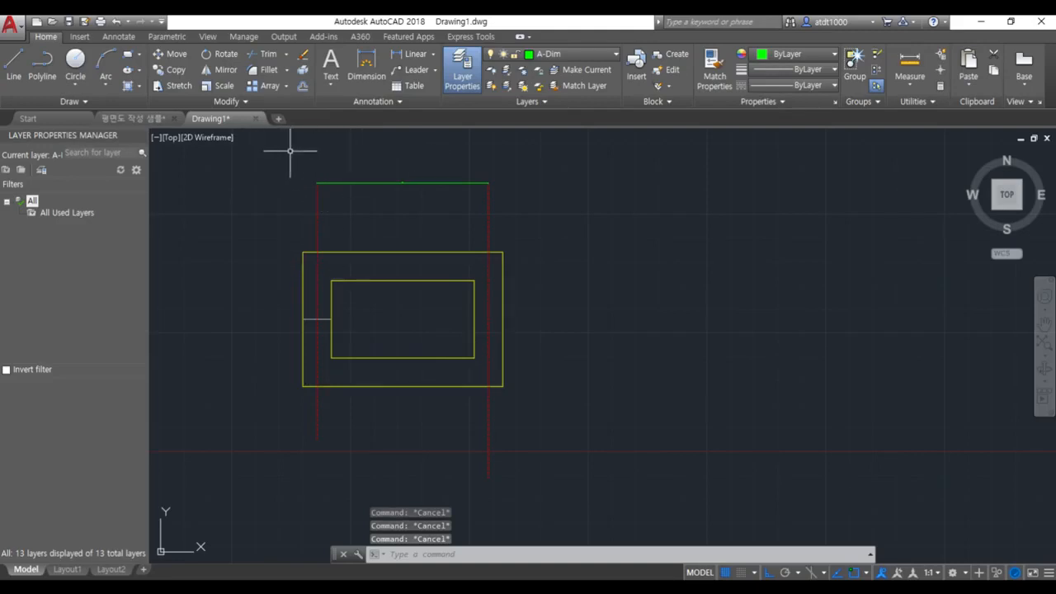
pyautogui.scroll(2, 337, 194)
pyautogui.scroll(2, 375, 161)
pyautogui.scroll(-1, 644, 258)
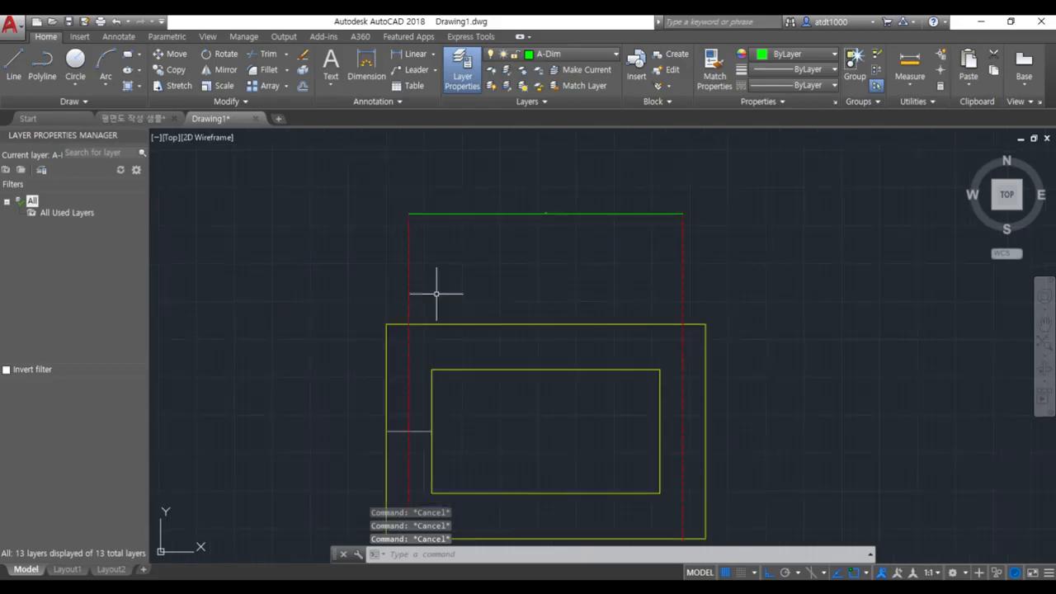
pyautogui.scroll(-1, 438, 154)
pyautogui.scroll(1, 581, 189)
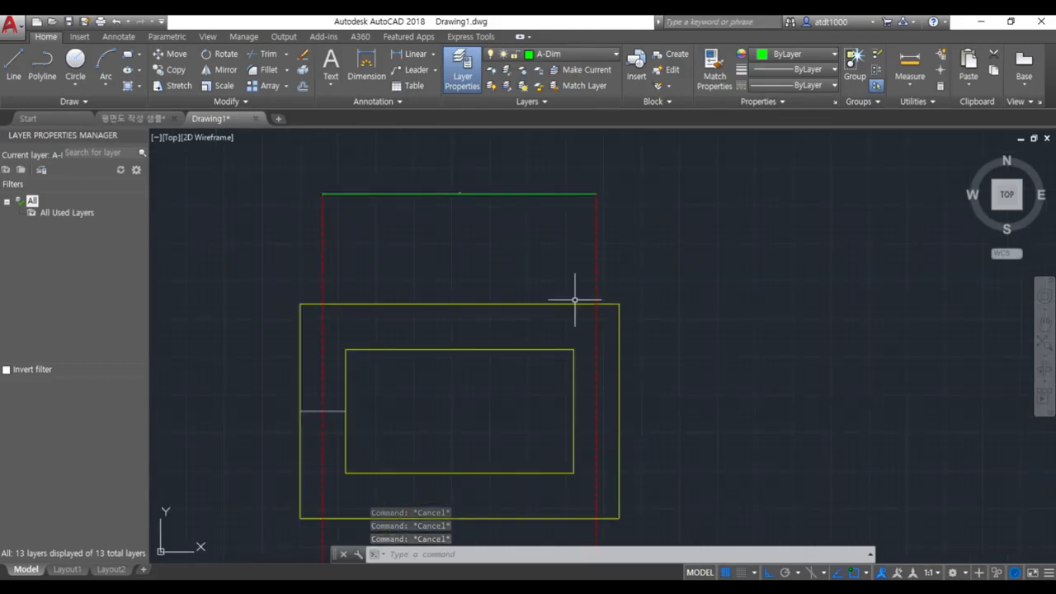
pyautogui.scroll(-2, 573, 294)
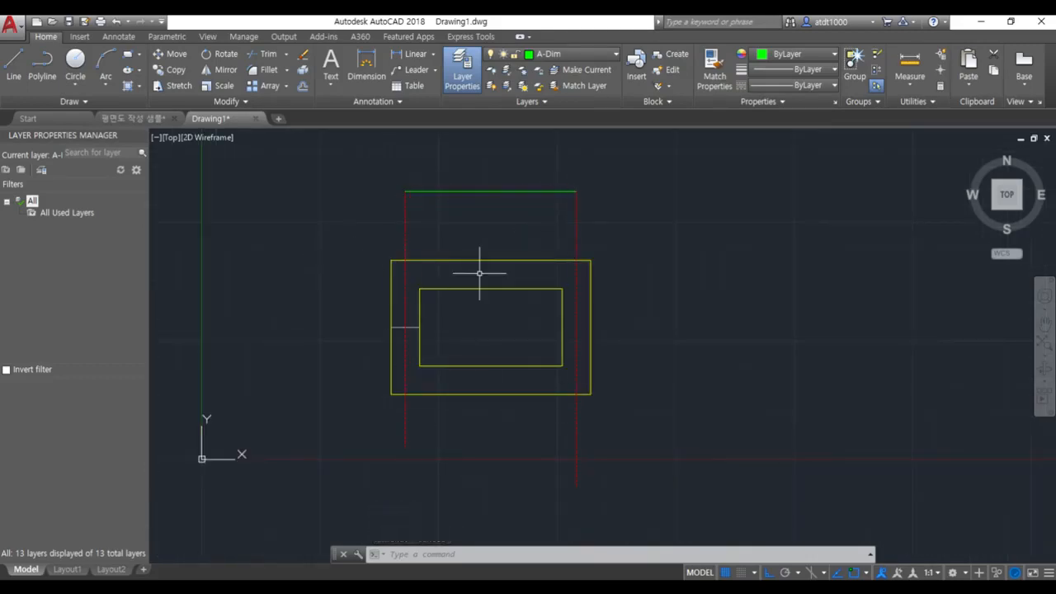
pyautogui.press('Escape')
pyautogui.press('Escape')
pyautogui.press('Escape')
pyautogui.scroll(2, 413, 165)
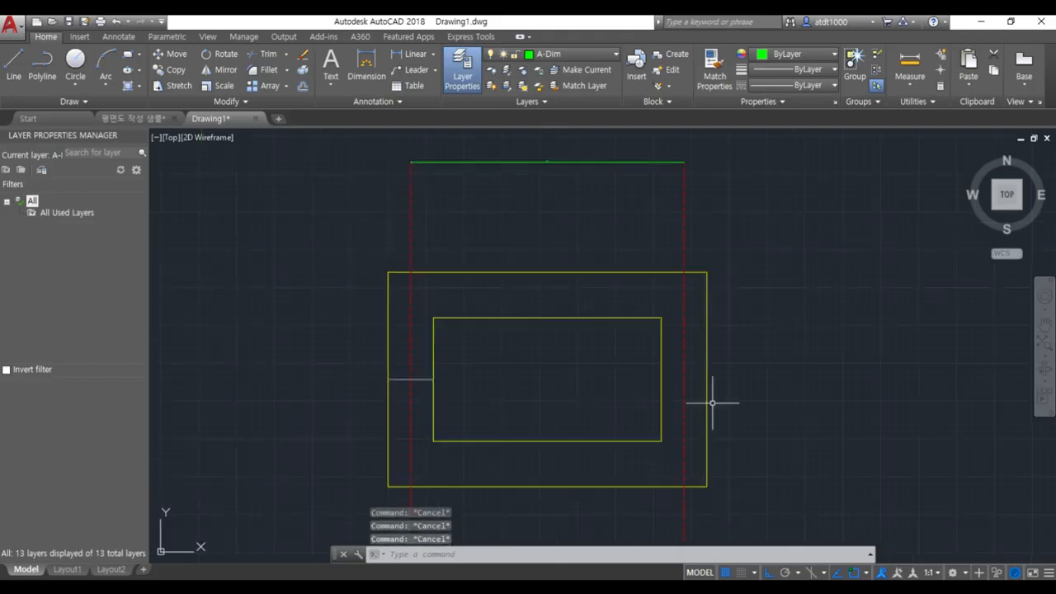
pyautogui.scroll(-2, 730, 414)
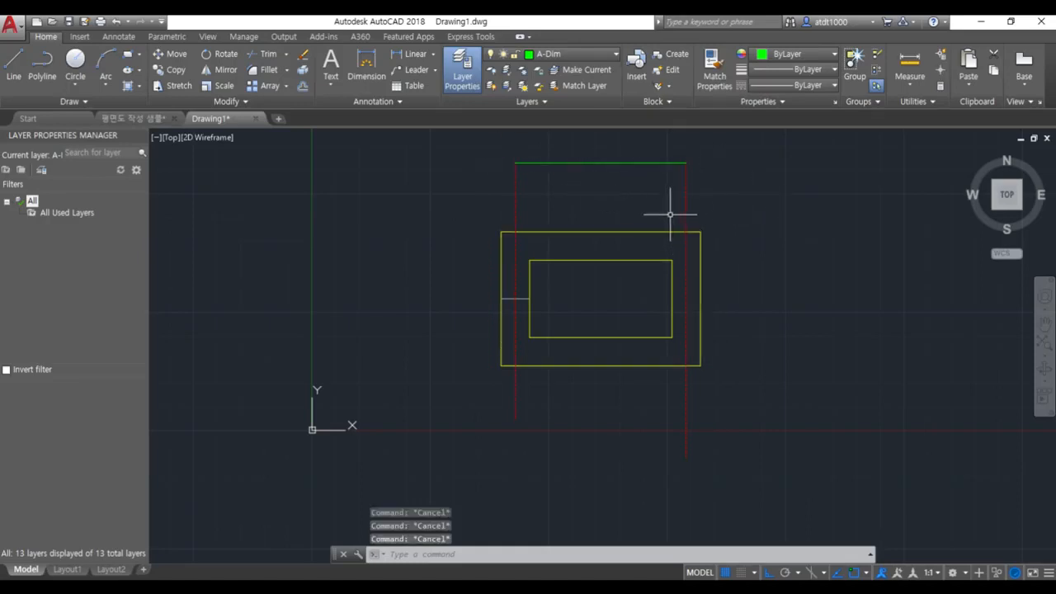
pyautogui.scroll(2, 644, 184)
pyautogui.scroll(-2, 608, 247)
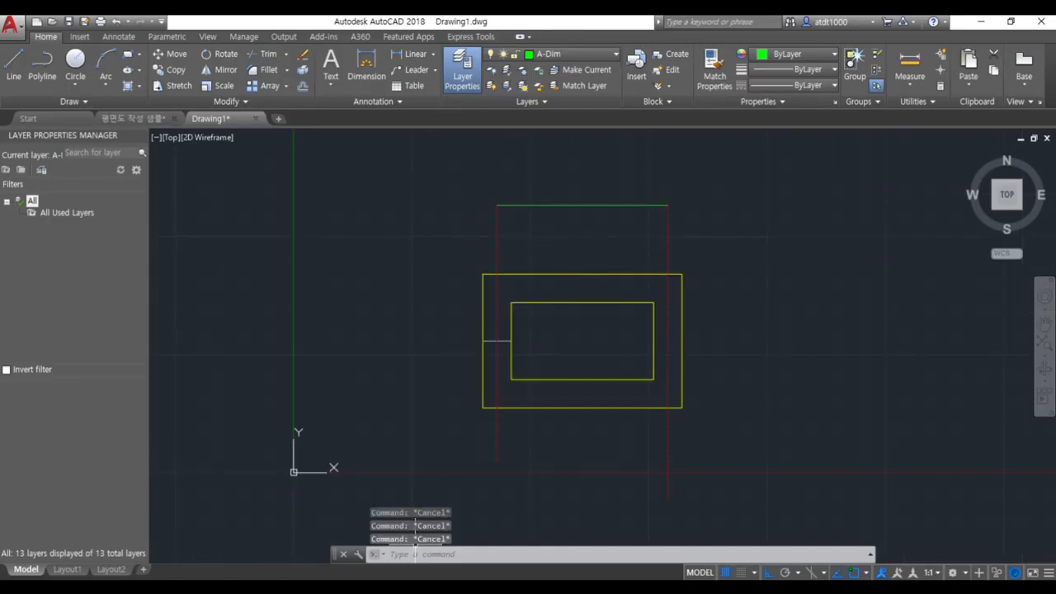
# - Switch to Chrome's floor plan image results, open the selected restaurant plan in a new tab, and return to the results to examine it
pyautogui.moveTo(516, 540)
pyautogui.click(418, 548)
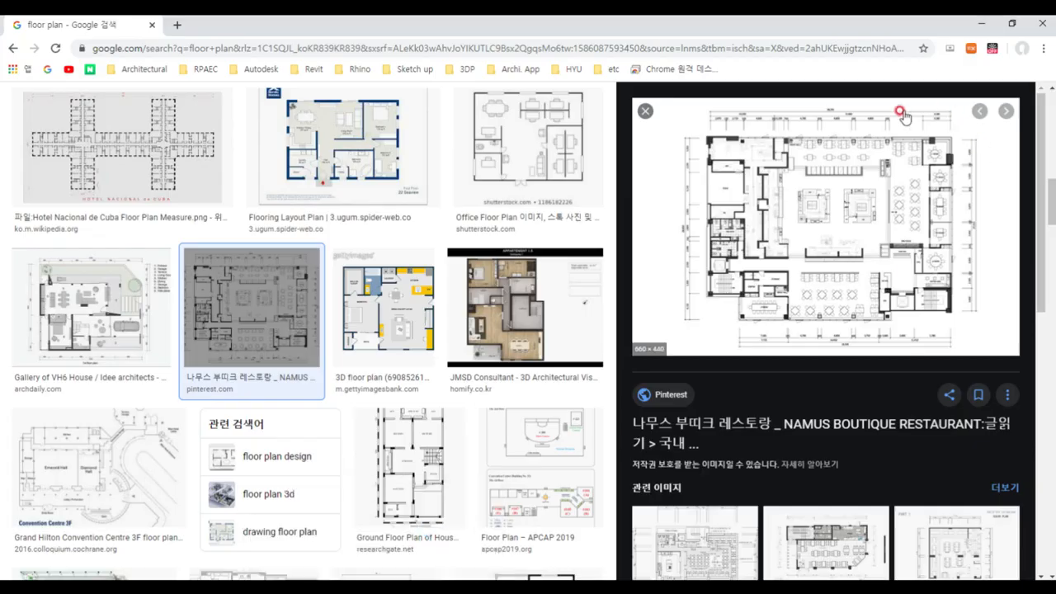
pyautogui.rightClick(843, 177)
pyautogui.click(832, 196)
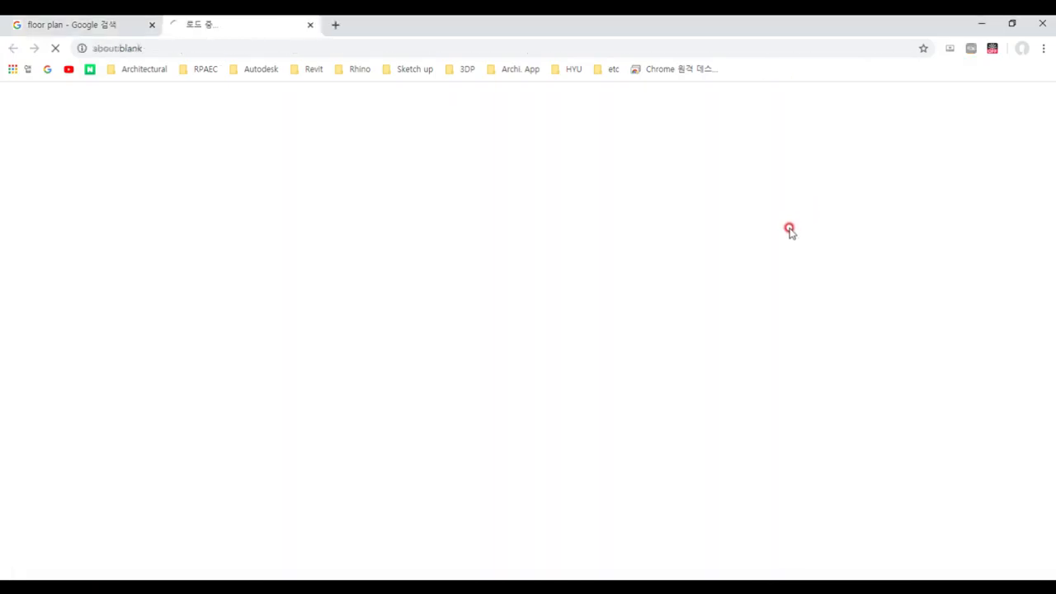
pyautogui.click(107, 19)
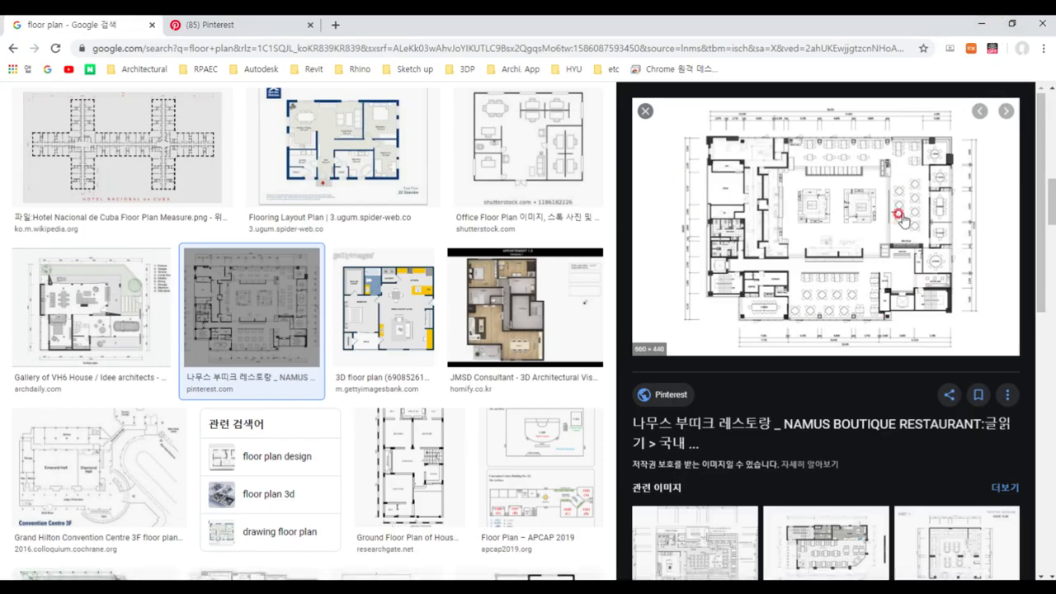
# - Switch back to AutoCAD and erase the green dimension above the walls
pyautogui.click(984, 23)
pyautogui.press('Escape')
pyautogui.press('Escape')
pyautogui.press('Escape')
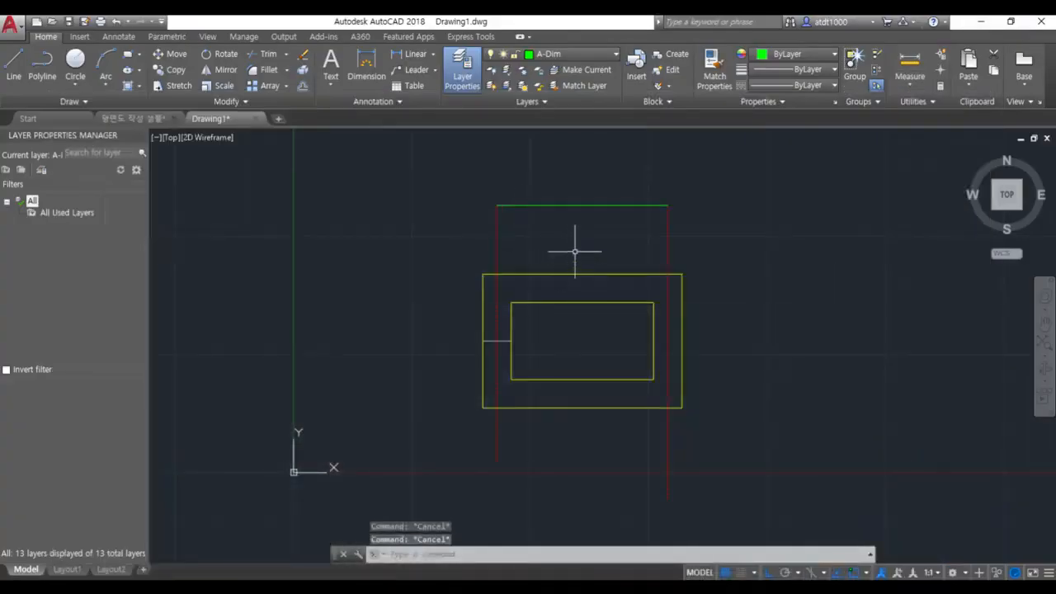
pyautogui.click(734, 193)
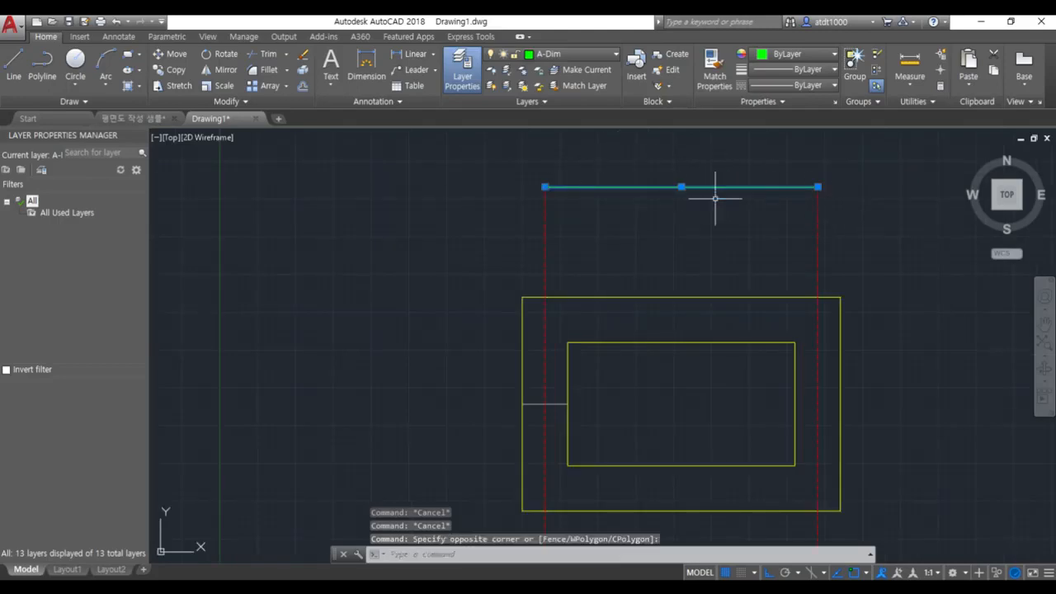
pyautogui.press('Delete')
# - Erase both wall rectangles, the short line between them and the two red centre lines
pyautogui.scroll(-2, 883, 262)
pyautogui.click(490, 146)
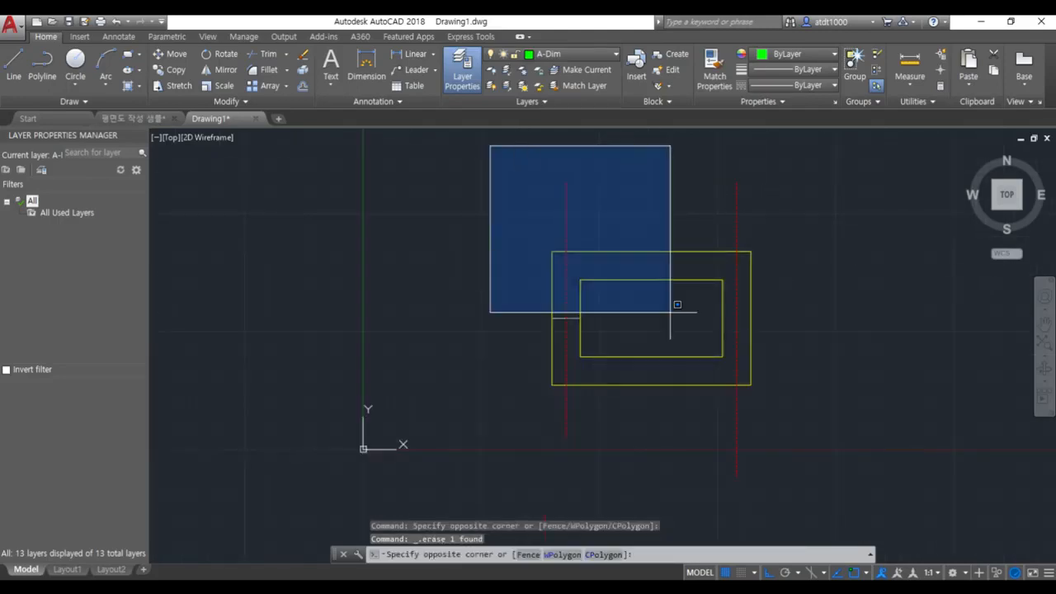
pyautogui.click(796, 474)
pyautogui.press('Delete')
pyautogui.scroll(-1, 501, 275)
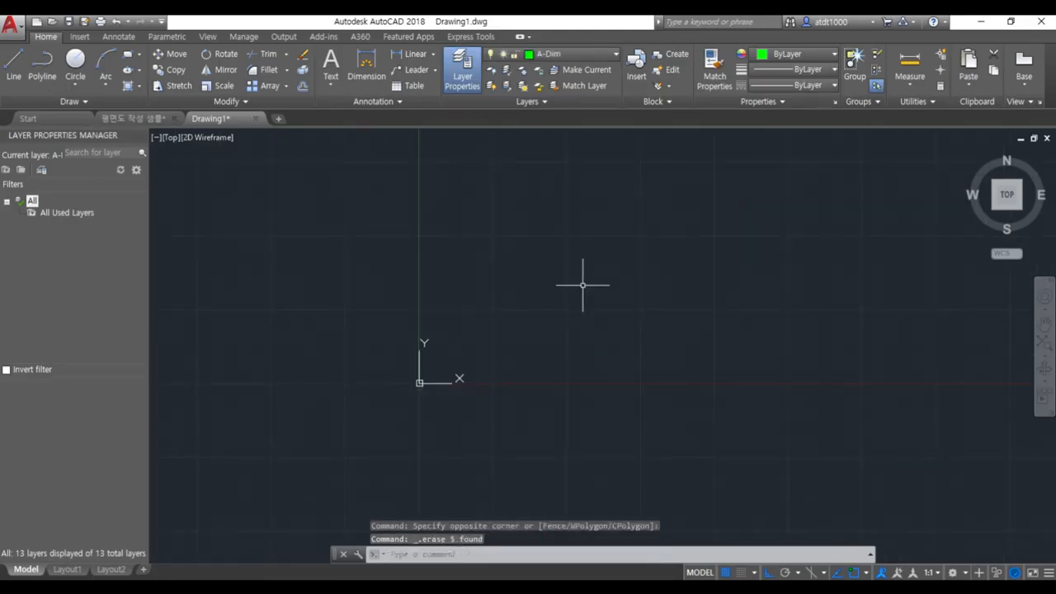
# - Make S-Grid the current layer and draw a vertical centre line to the right of the origin
pyautogui.click(579, 51)
pyautogui.click(549, 243)
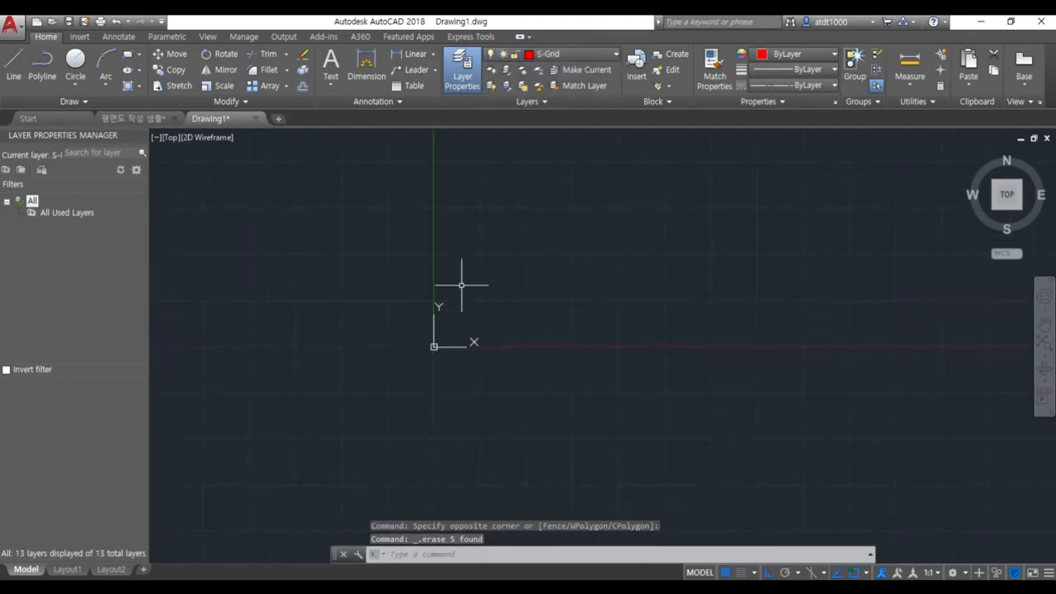
pyautogui.write('line')
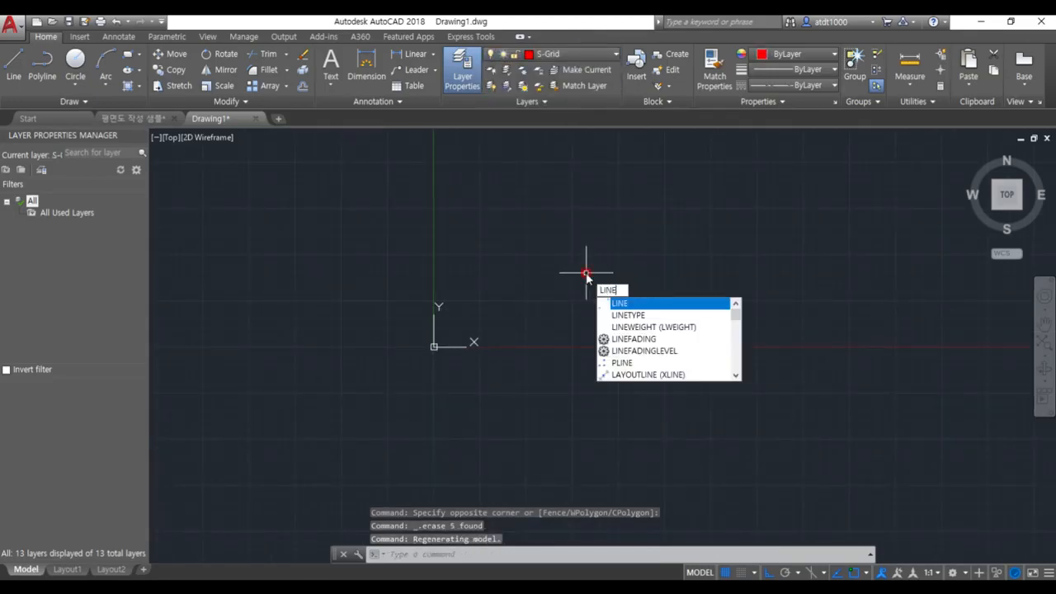
pyautogui.press('Return')
pyautogui.click(524, 405)
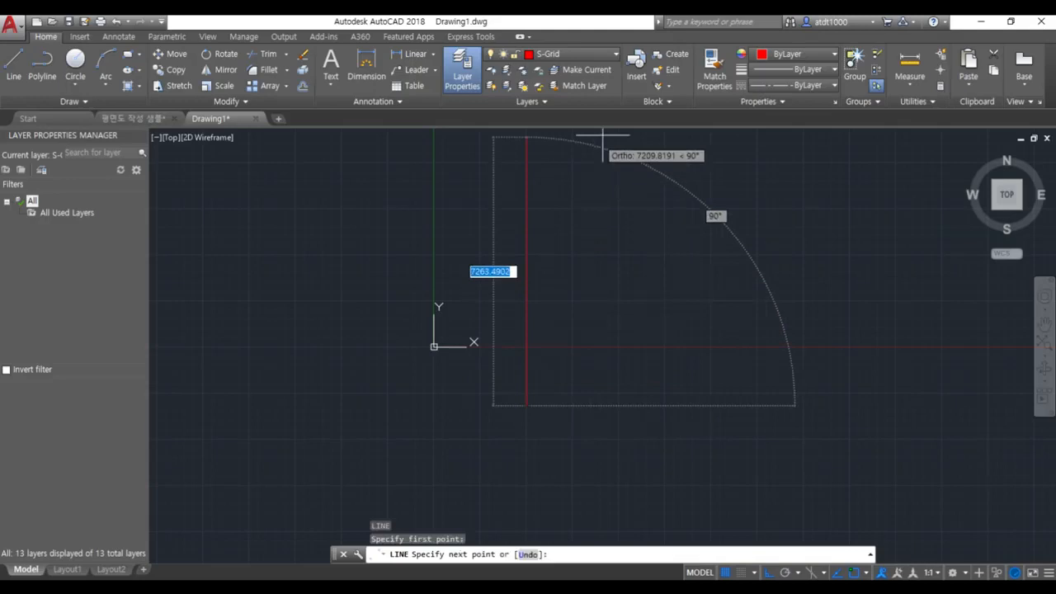
pyautogui.scroll(2, 525, 189)
pyautogui.click(528, 179)
pyautogui.press('Return')
# - Draw a horizontal centre line above the origin that crosses the vertical line and extends well to its right
pyautogui.press('Return')
pyautogui.click(422, 351)
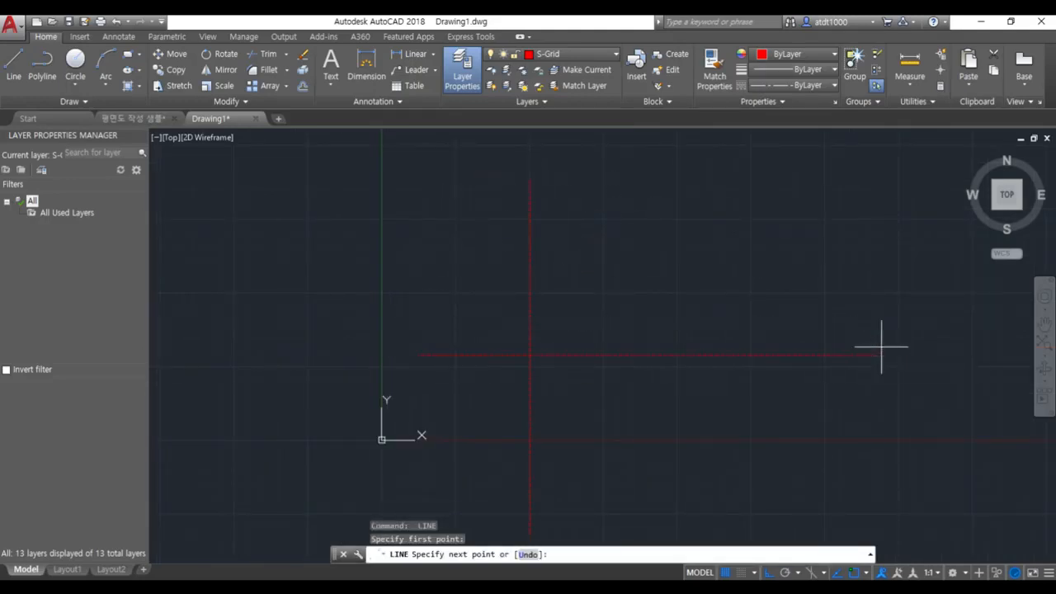
pyautogui.click(879, 352)
pyautogui.press('Escape')
pyautogui.scroll(-3, 636, 226)
pyautogui.scroll(5, 624, 229)
pyautogui.scroll(-1, 472, 235)
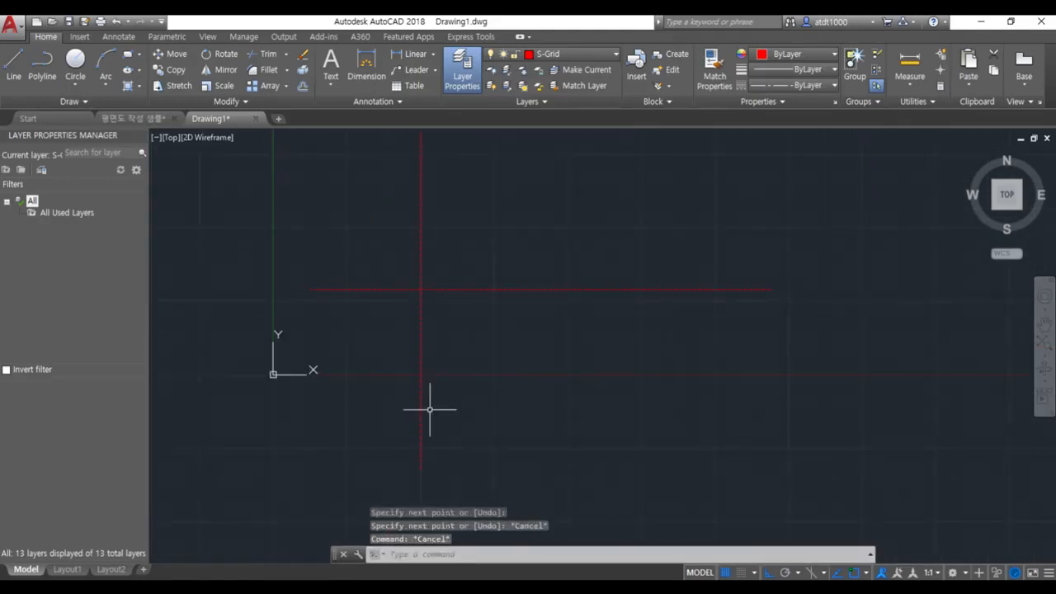
# - Offset the vertical centre line 3000 to the right
pyautogui.scroll(-1, 541, 308)
pyautogui.scroll(1, 452, 157)
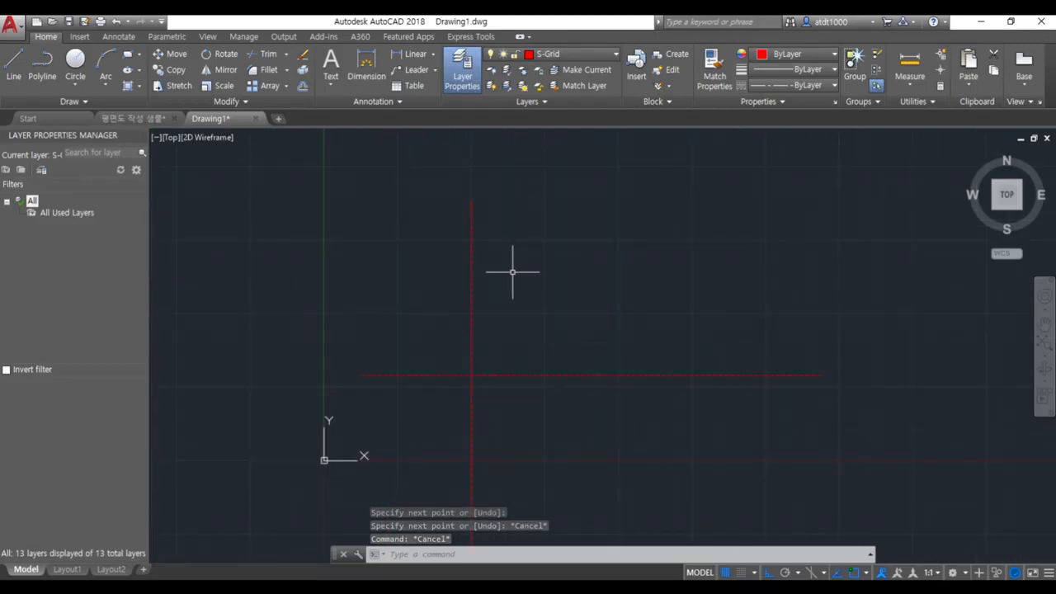
pyautogui.write('of')
pyautogui.press('Return')
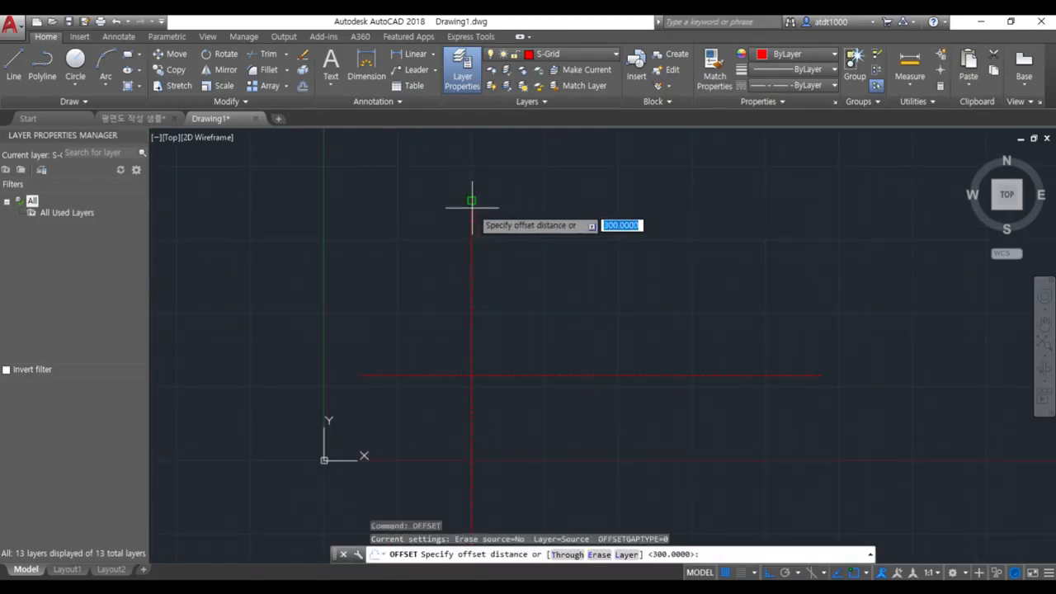
pyautogui.write('3000')
pyautogui.press('Return')
pyautogui.click(479, 301)
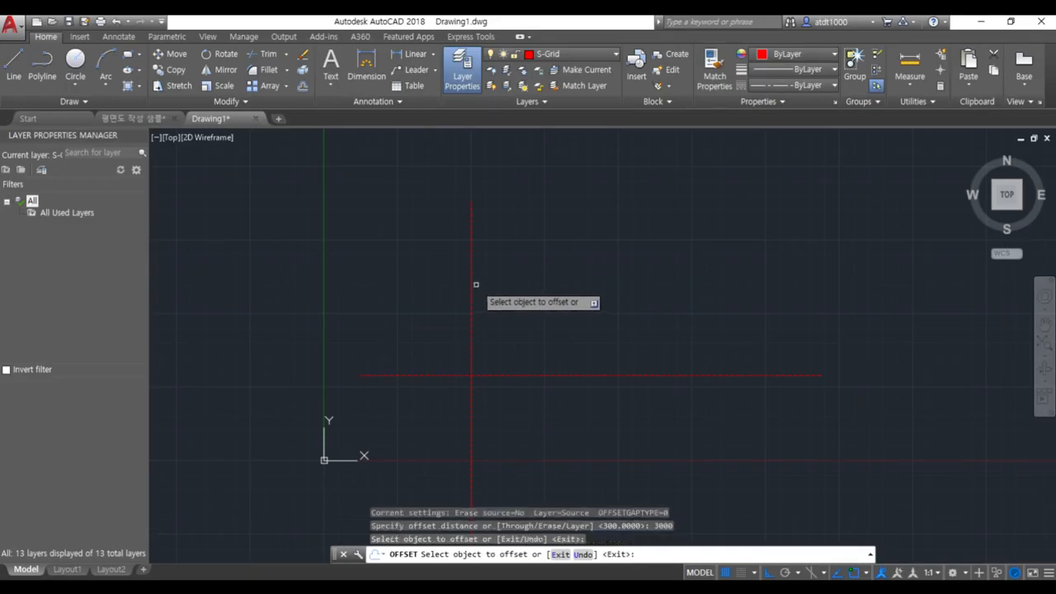
pyautogui.click(472, 302)
pyautogui.click(767, 286)
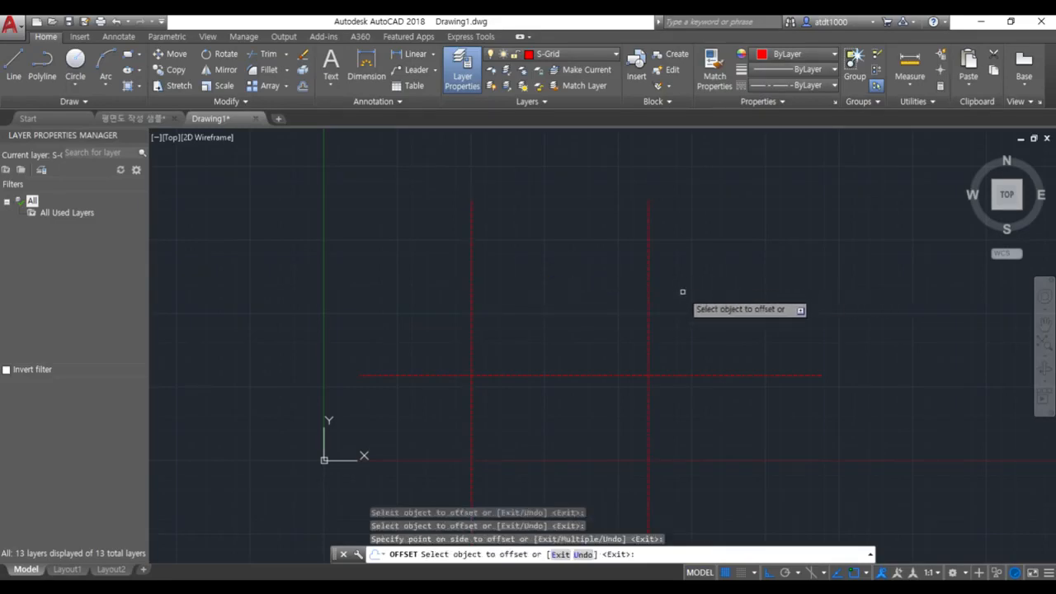
pyautogui.write('2000')
pyautogui.press('Return')
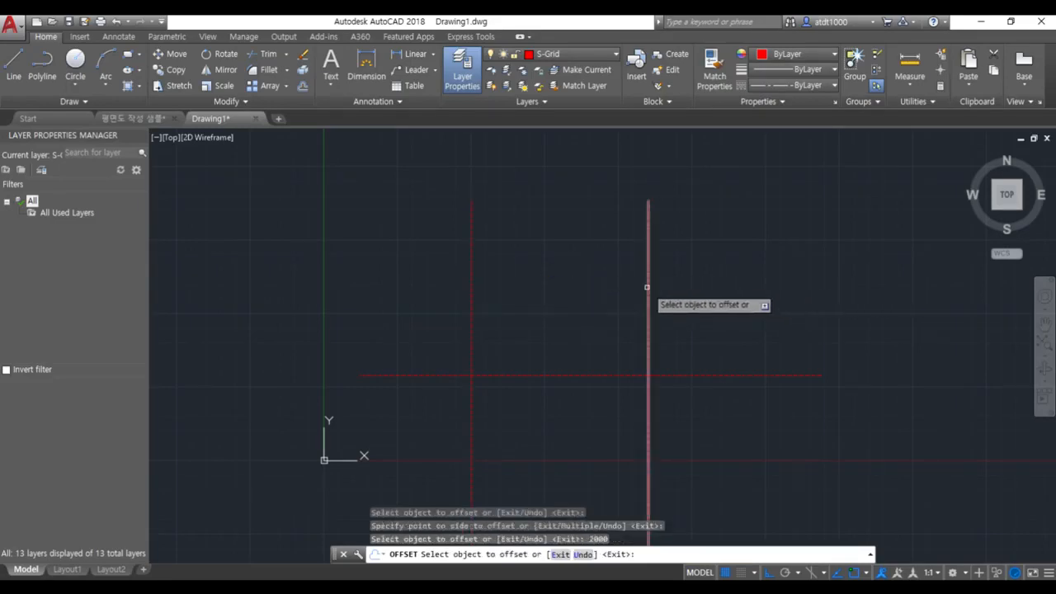
pyautogui.scroll(-2, 610, 233)
pyautogui.press('Escape')
# - Offset the horizontal centre line 2000 downward
pyautogui.press('Return')
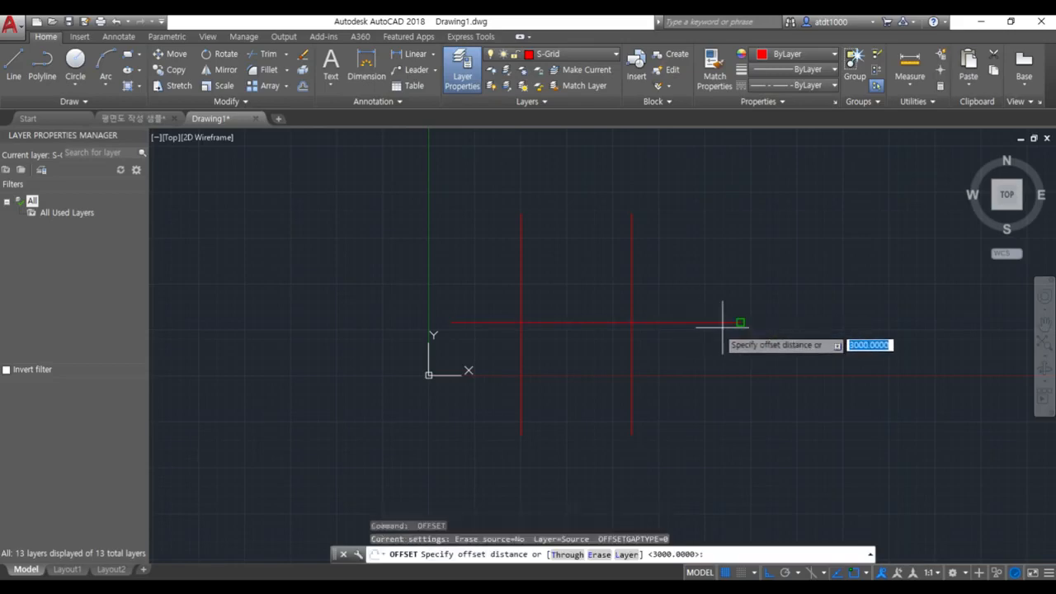
pyautogui.write('2000')
pyautogui.press('Return')
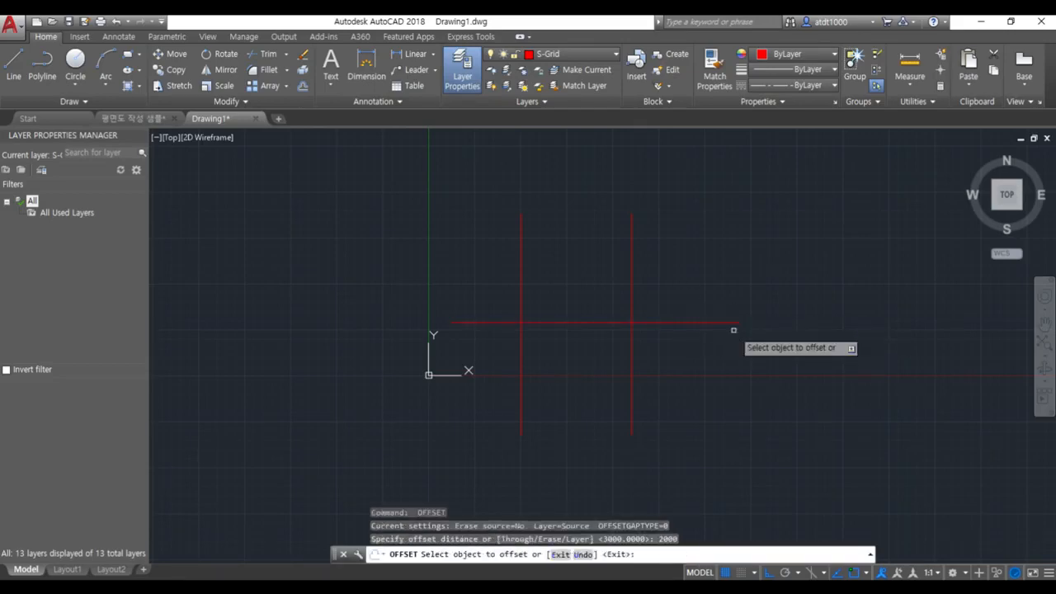
pyautogui.click(686, 322)
pyautogui.click(687, 430)
pyautogui.press('Escape')
pyautogui.press('Escape')
pyautogui.scroll(2, 705, 402)
pyautogui.scroll(-2, 613, 390)
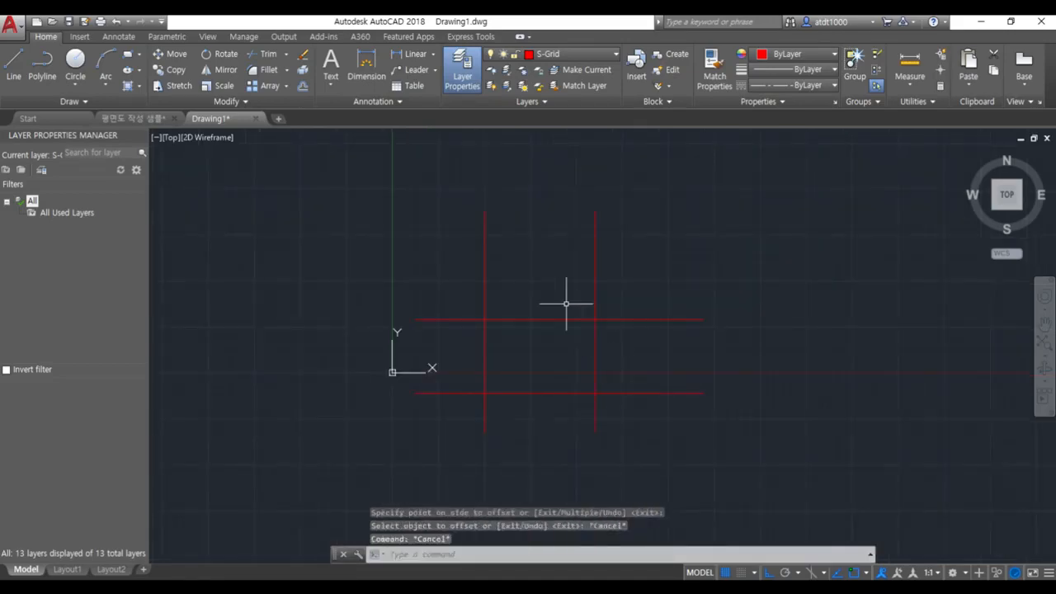
# - Offset the upper horizontal centre line 2000 upward
pyautogui.scroll(2, 533, 276)
pyautogui.write('o')
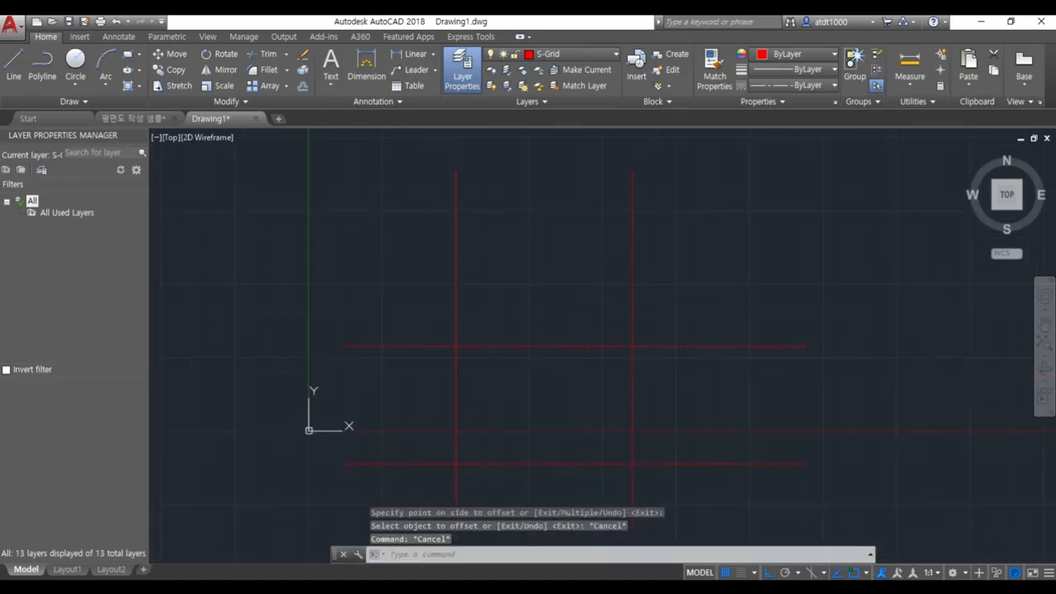
pyautogui.press('Return')
pyautogui.press('Return')
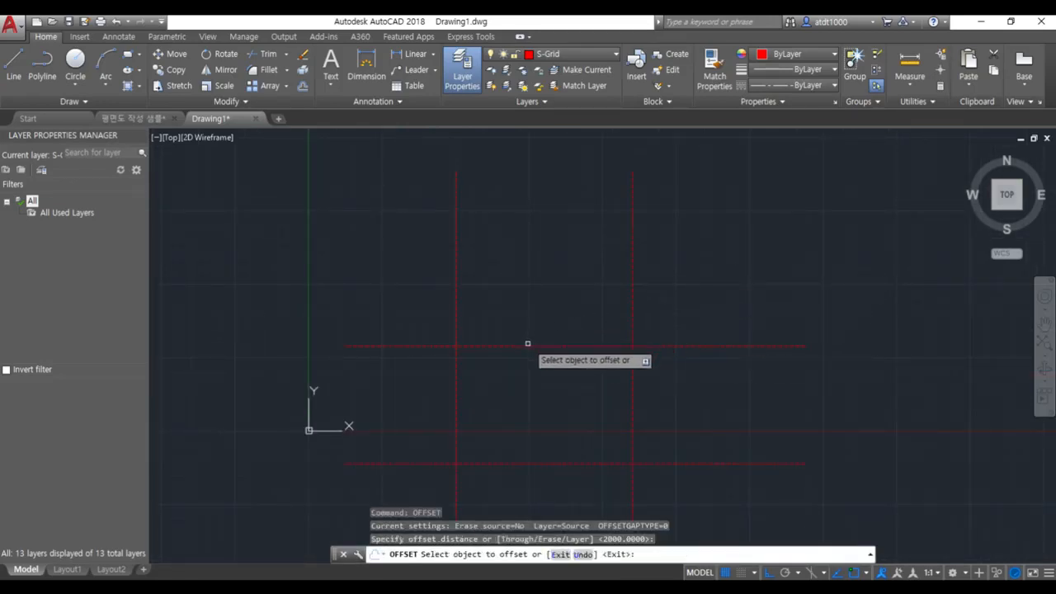
pyautogui.click(538, 347)
pyautogui.click(542, 248)
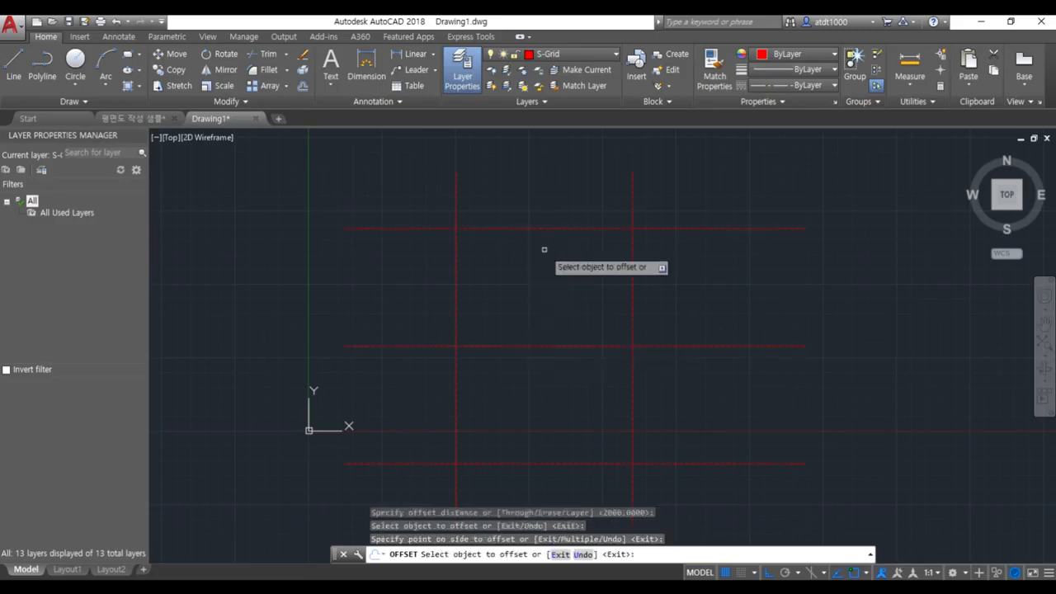
# - Offset the right vertical centre line 2000 further to the right and end the command
pyautogui.click(632, 279)
pyautogui.click(703, 278)
pyautogui.press('Escape')
pyautogui.press('Escape')
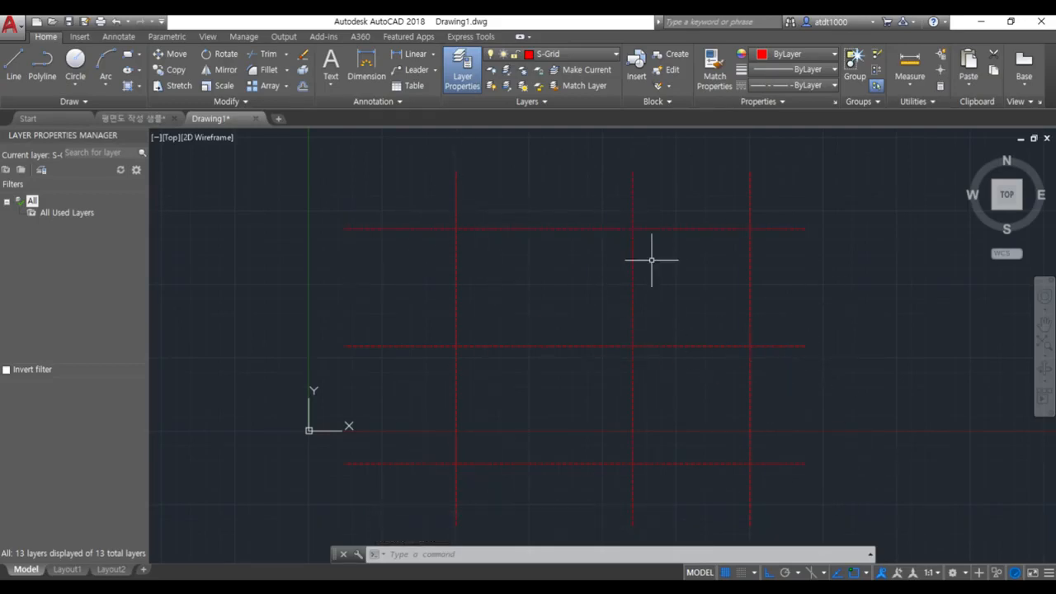
pyautogui.scroll(-2, 660, 264)
pyautogui.scroll(4, 671, 135)
pyautogui.scroll(-3, 526, 244)
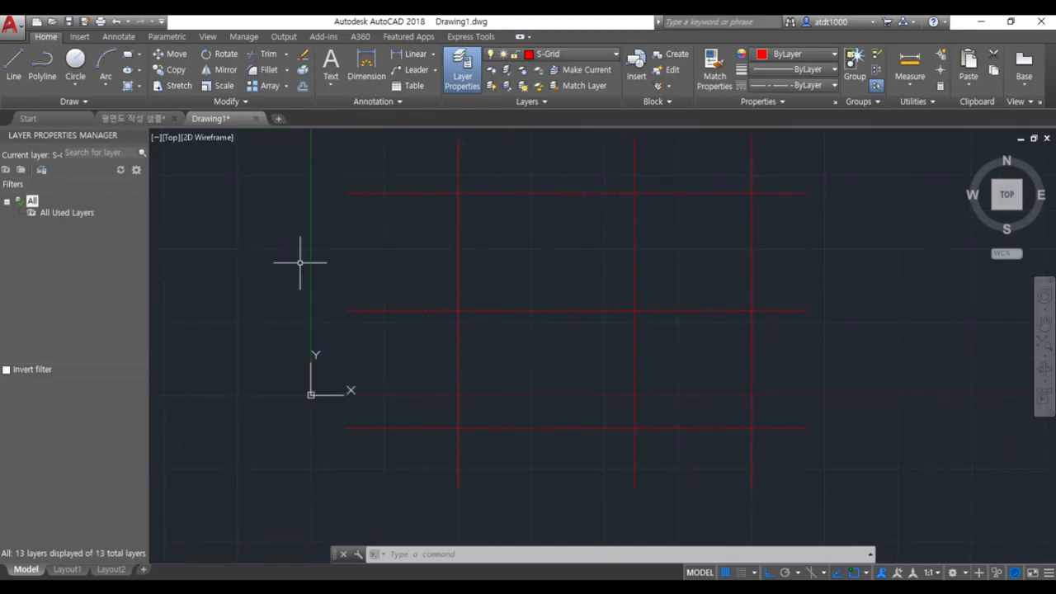
pyautogui.scroll(-2, 627, 217)
pyautogui.scroll(2, 614, 171)
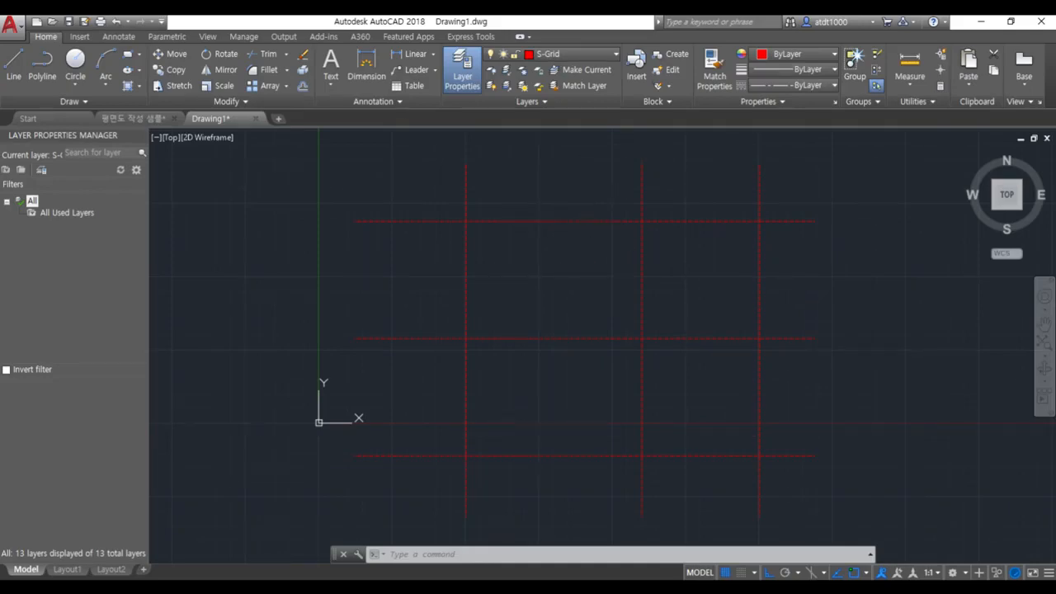
# - Offset the top horizontal centre line 150 both upward and downward
pyautogui.write('o')
pyautogui.press('Return')
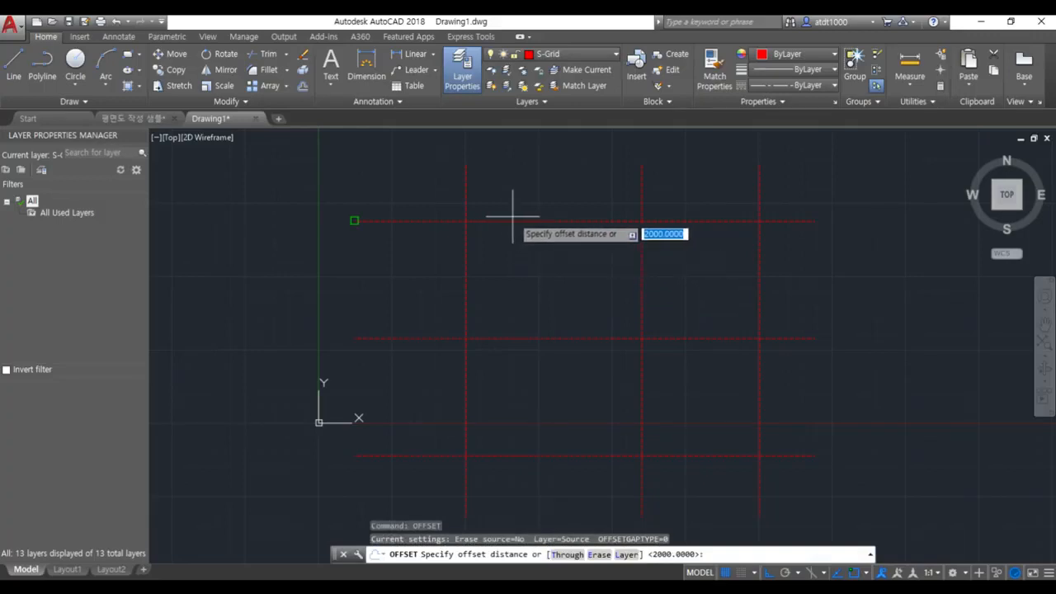
pyautogui.scroll(2, 536, 191)
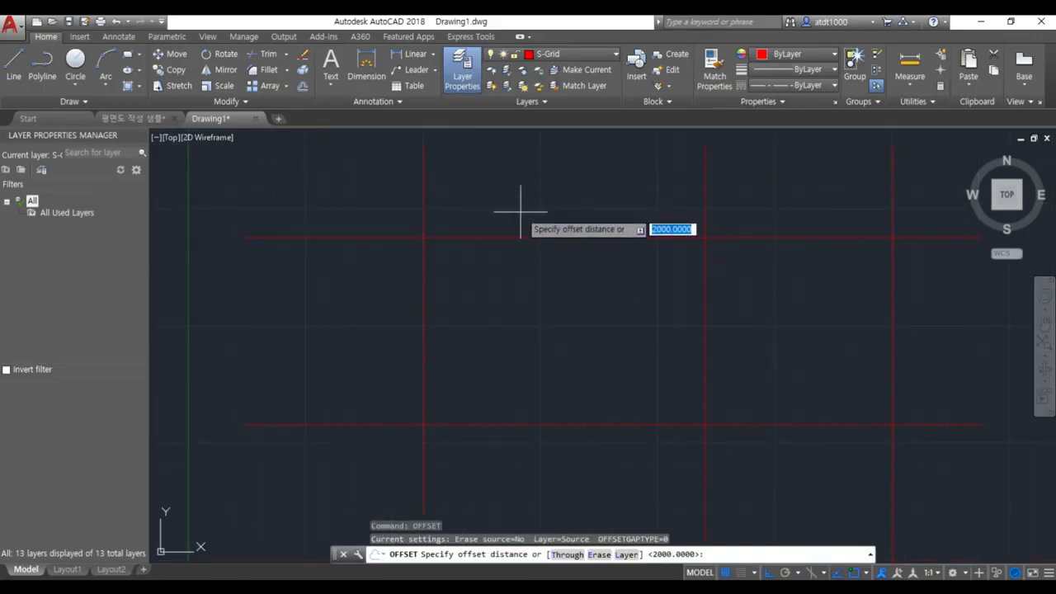
pyautogui.write('150')
pyautogui.press('Return')
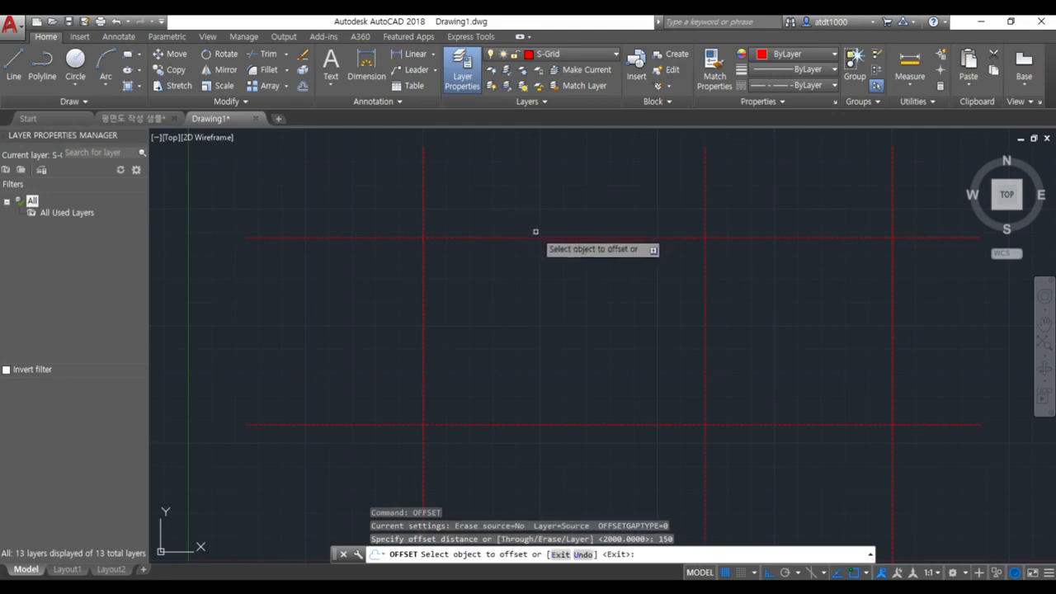
pyautogui.click(531, 235)
pyautogui.click(541, 206)
pyautogui.click(533, 237)
pyautogui.click(531, 246)
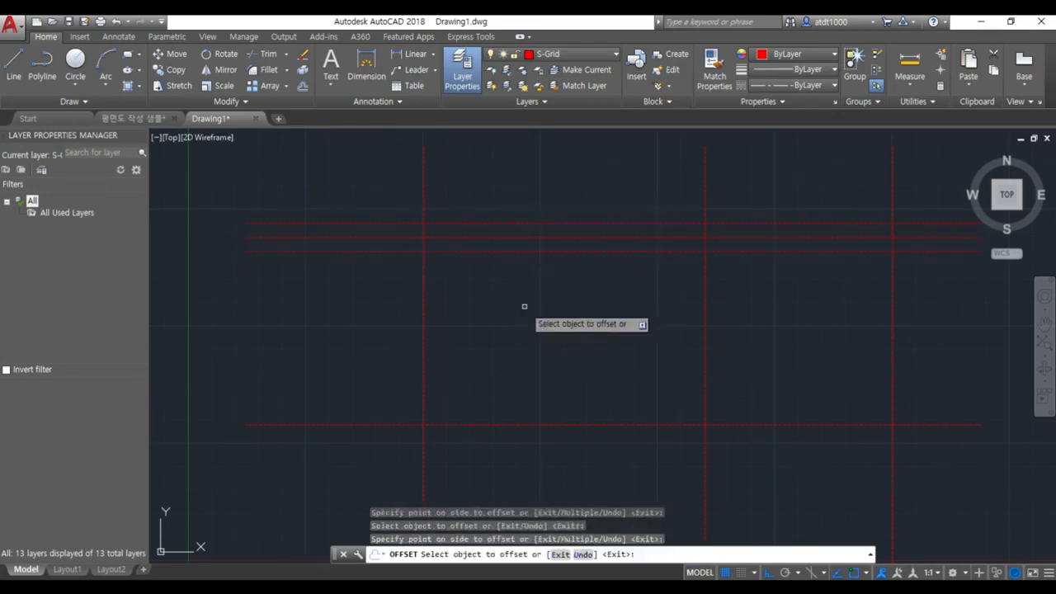
# - Offset the left vertical centre line 150 to both sides
pyautogui.click(425, 314)
pyautogui.click(499, 313)
pyautogui.click(424, 319)
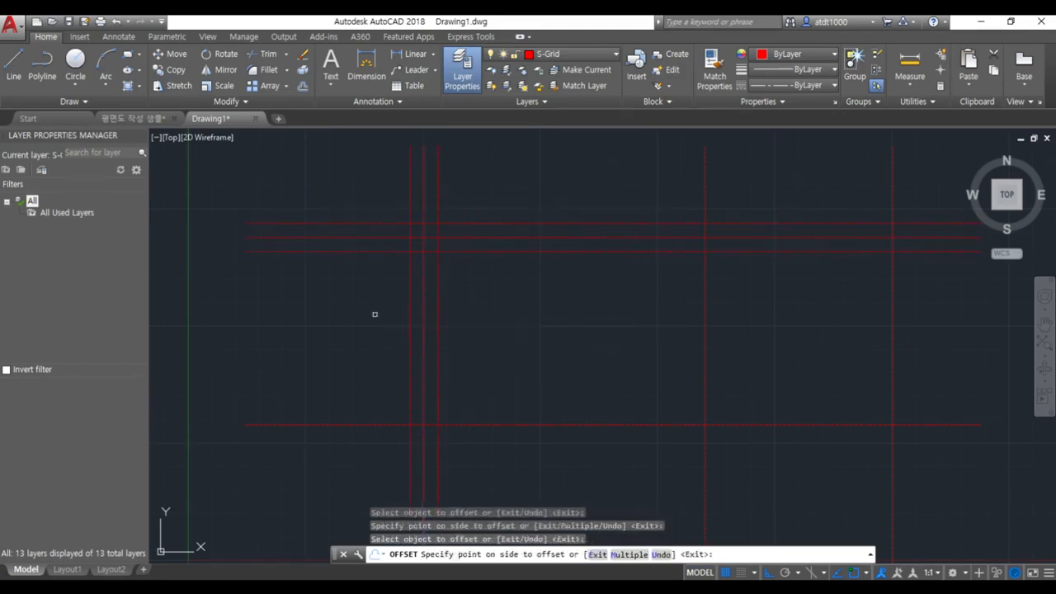
pyautogui.click(372, 311)
# - Offset the bottom horizontal centre line 150 above and below itself
pyautogui.scroll(-2, 509, 234)
pyautogui.click(515, 468)
pyautogui.click(521, 435)
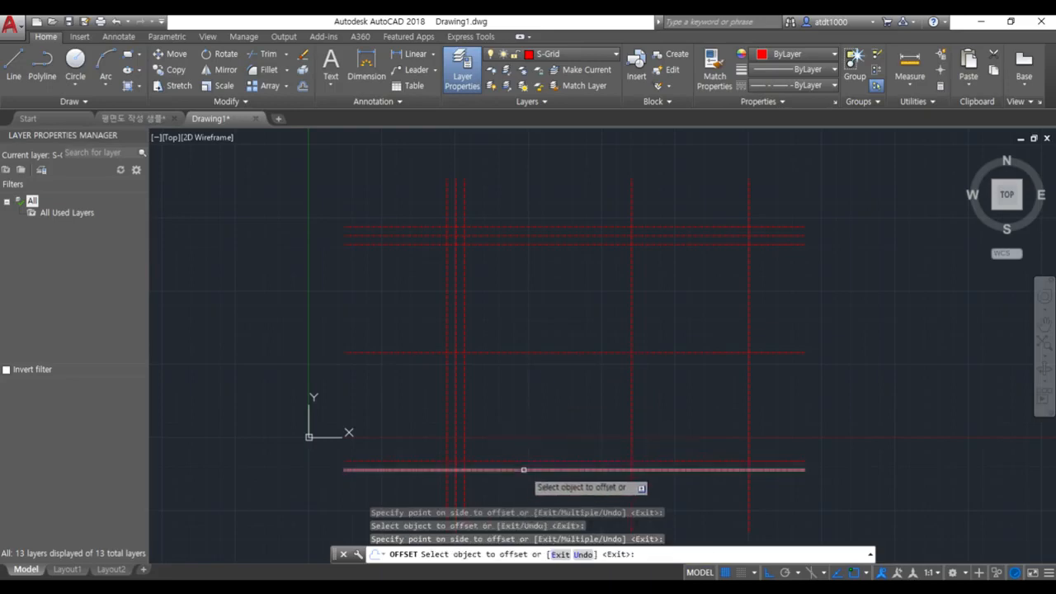
pyautogui.click(517, 470)
pyautogui.click(523, 490)
# - Offset the right vertical centre line 150 to both sides
pyautogui.click(748, 420)
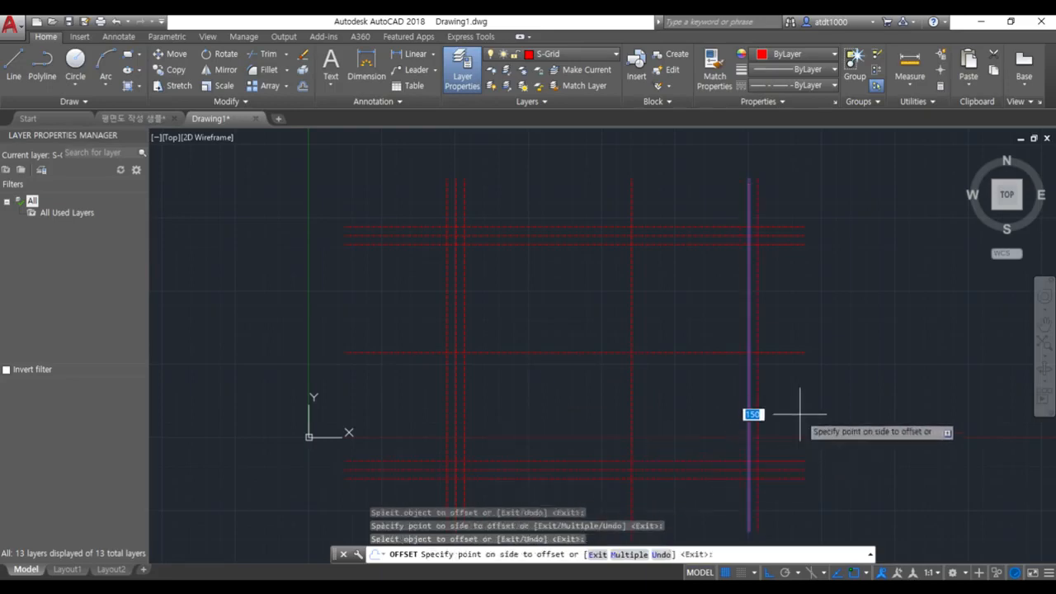
pyautogui.click(796, 414)
pyautogui.click(749, 406)
pyautogui.click(709, 404)
# - Offset the middle horizontal centre line 150 above and below itself
pyautogui.click(690, 353)
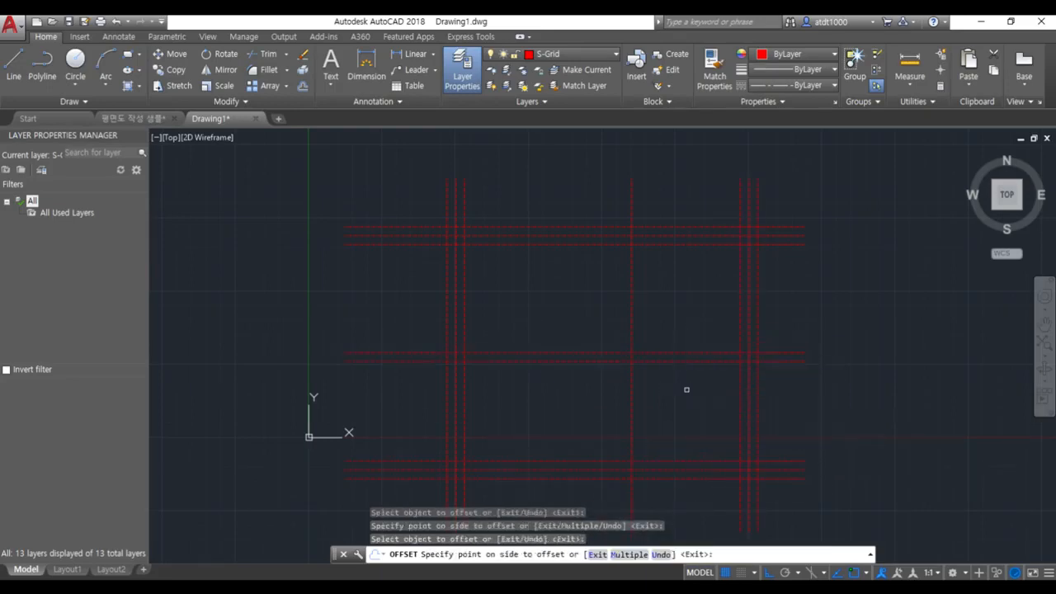
pyautogui.click(685, 388)
pyautogui.click(690, 353)
pyautogui.click(693, 322)
# - Offset the middle vertical centre line 150 to both sides and end the Offset command
pyautogui.click(630, 301)
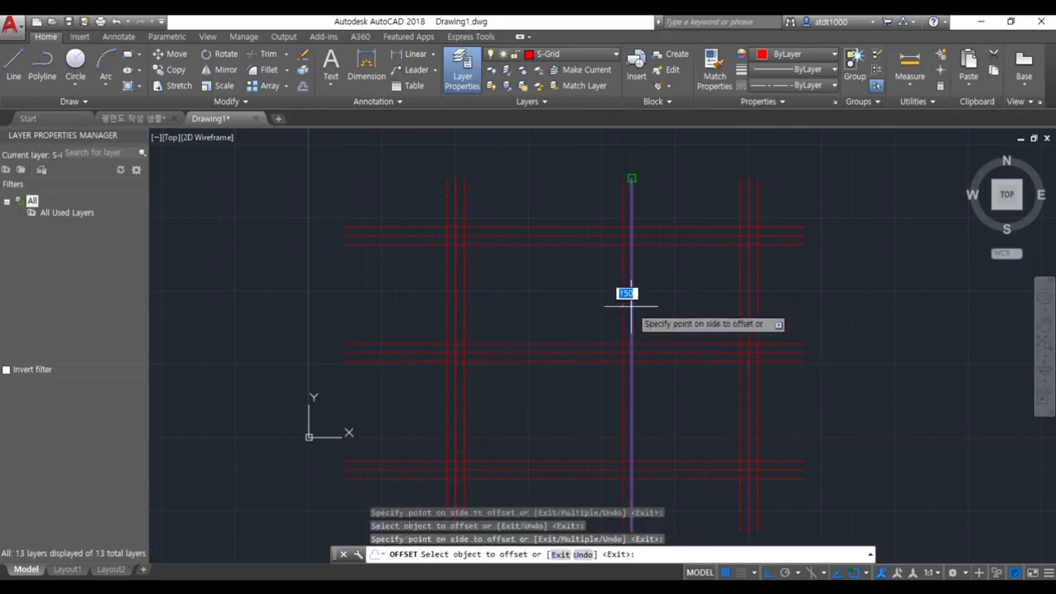
pyautogui.click(648, 302)
pyautogui.click(630, 300)
pyautogui.click(655, 217)
pyautogui.press('Escape')
pyautogui.press('Escape')
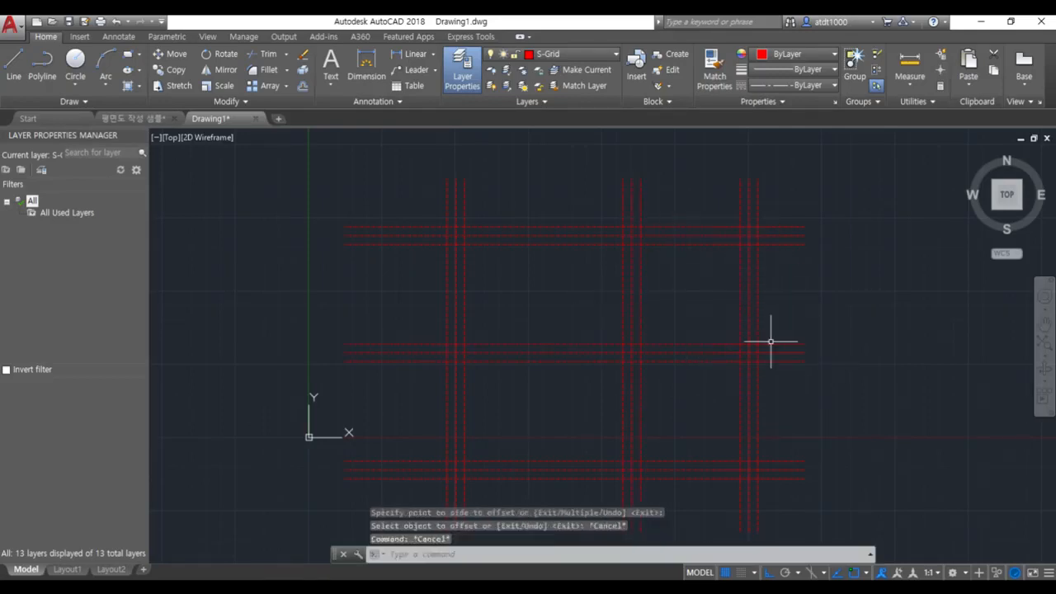
# - Start the Trim command with all centre lines and their offset lines as cutting edges
pyautogui.scroll(-2, 564, 309)
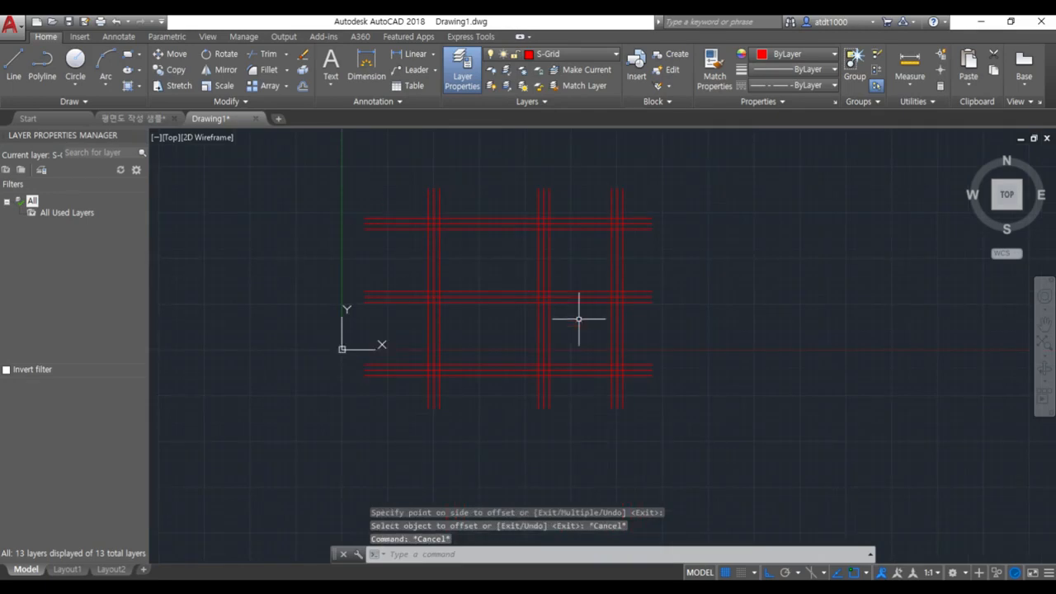
pyautogui.scroll(2, 486, 280)
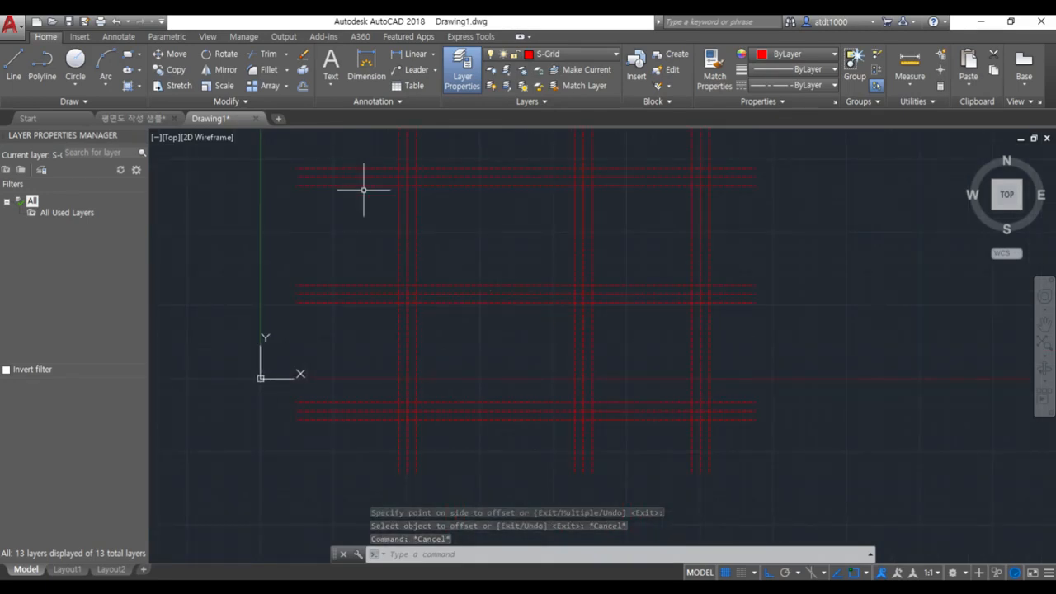
pyautogui.scroll(-2, 625, 334)
pyautogui.click(752, 442)
pyautogui.press('Escape')
pyautogui.write('tr')
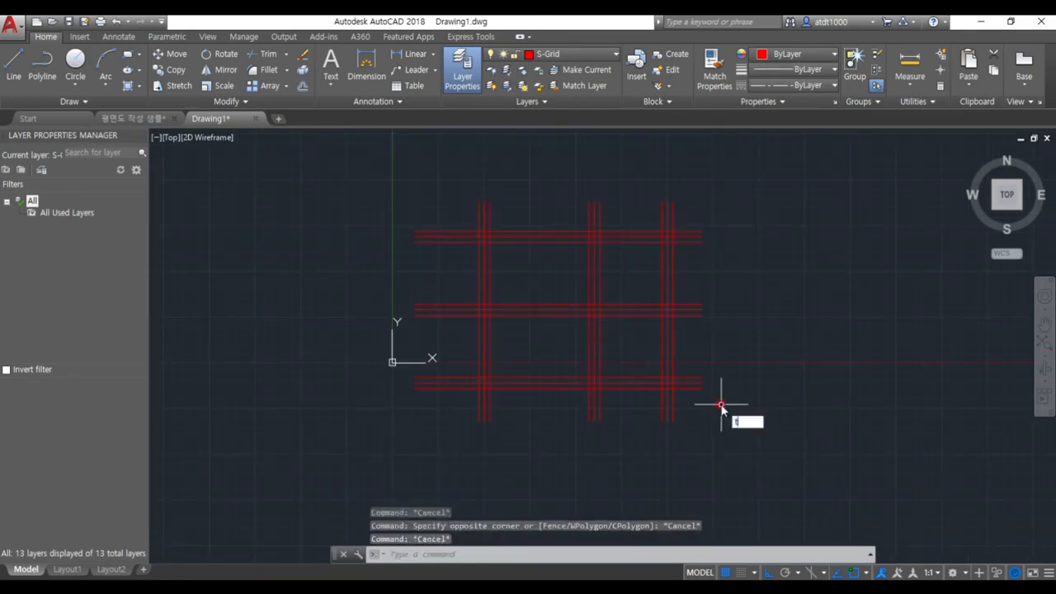
pyautogui.press('Return')
pyautogui.click(737, 432)
pyautogui.click(450, 197)
pyautogui.press('Return')
pyautogui.scroll(4, 489, 216)
# - Try trimming all overhangs at the upper-left corner, centre lines included, and undo both trims
pyautogui.click(559, 231)
pyautogui.click(421, 163)
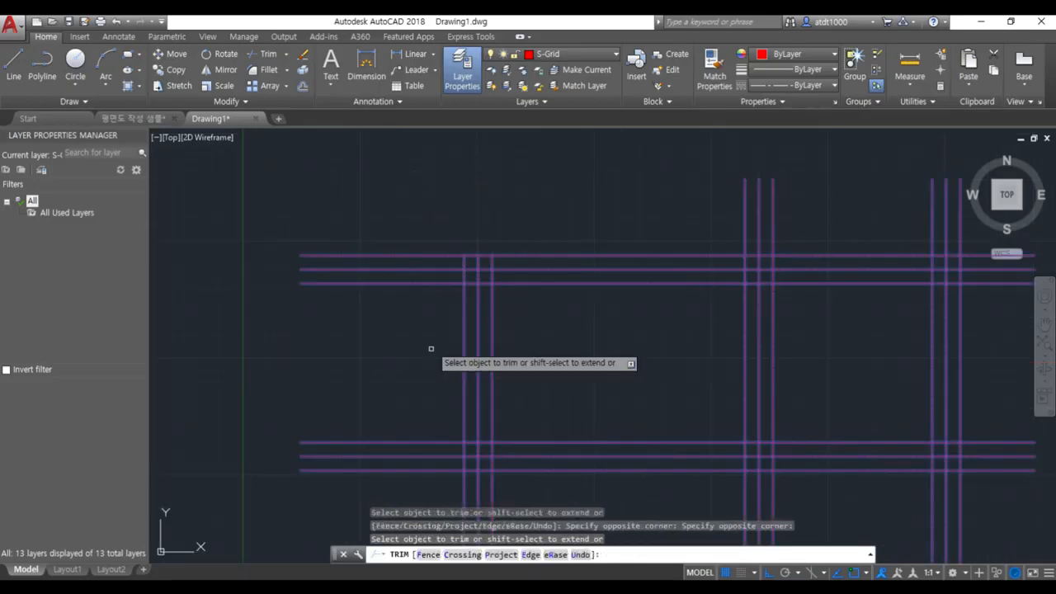
pyautogui.click(431, 349)
pyautogui.click(339, 205)
pyautogui.scroll(-7, 419, 230)
pyautogui.scroll(2, 396, 241)
pyautogui.moveTo(686, 296); pyautogui.dragTo(607, 257, button='middle')
pyautogui.scroll(2, 567, 270)
pyautogui.moveTo(682, 346); pyautogui.dragTo(482, 283, button='middle')
pyautogui.scroll(-2, 491, 284)
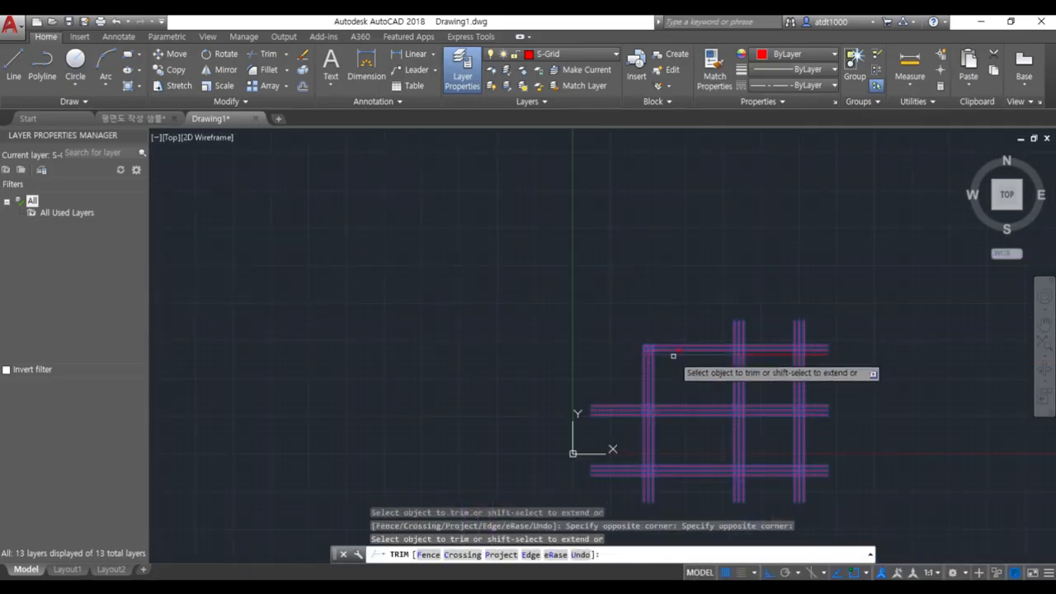
pyautogui.hotkey('ctrl', 'z')
pyautogui.hotkey('ctrl', 'z')
# - Trim the outer offset lines' overhangs above and left of the upper-left corner, keeping the centre lines
pyautogui.scroll(2, 493, 216)
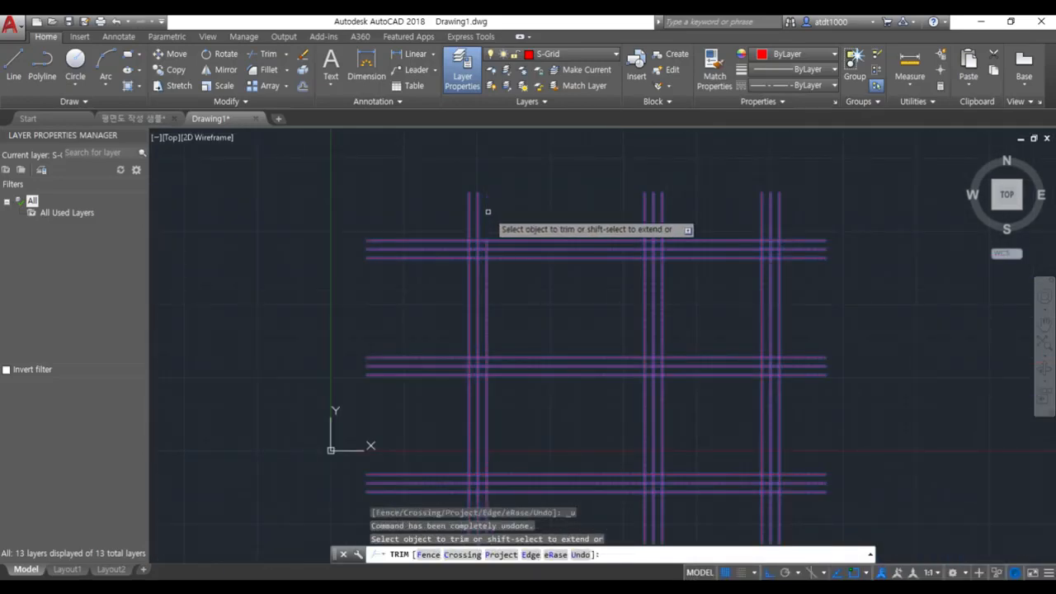
pyautogui.click(486, 212)
pyautogui.click(470, 212)
pyautogui.click(439, 234)
pyautogui.click(435, 240)
pyautogui.click(429, 258)
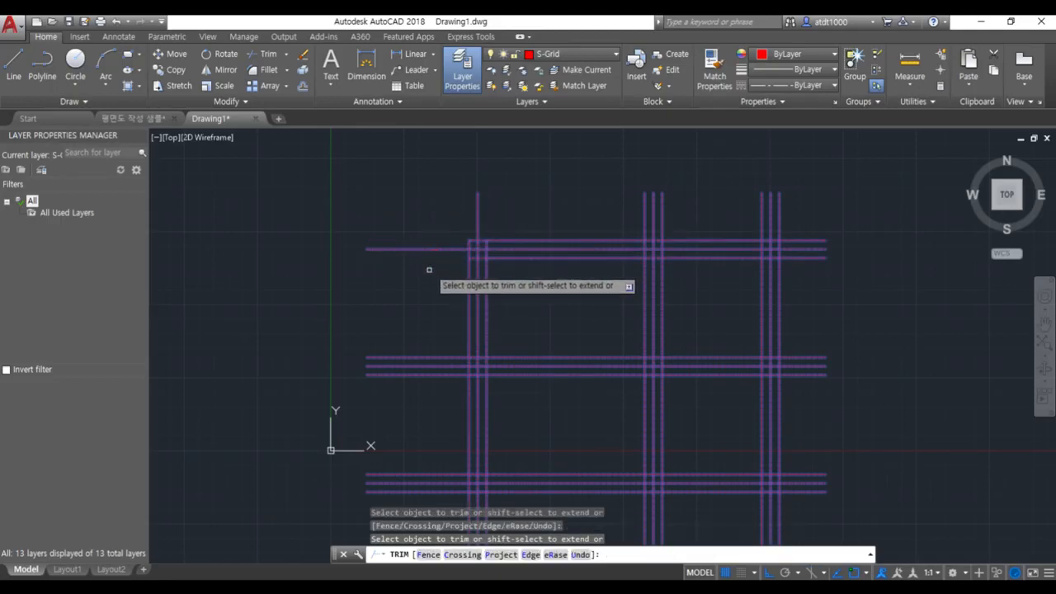
# - Trim the middle and bottom horizontal offset lines where they extend left of the left wall, keeping the centre lines
pyautogui.click(441, 357)
pyautogui.click(437, 375)
pyautogui.scroll(-4, 464, 281)
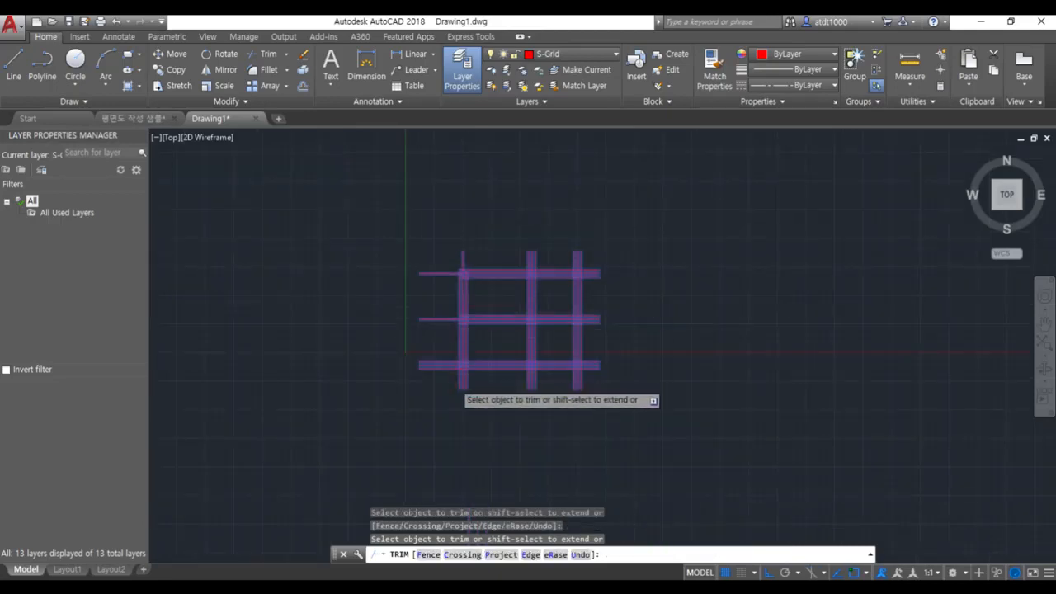
pyautogui.scroll(2, 459, 354)
pyautogui.click(451, 363)
pyautogui.click(448, 350)
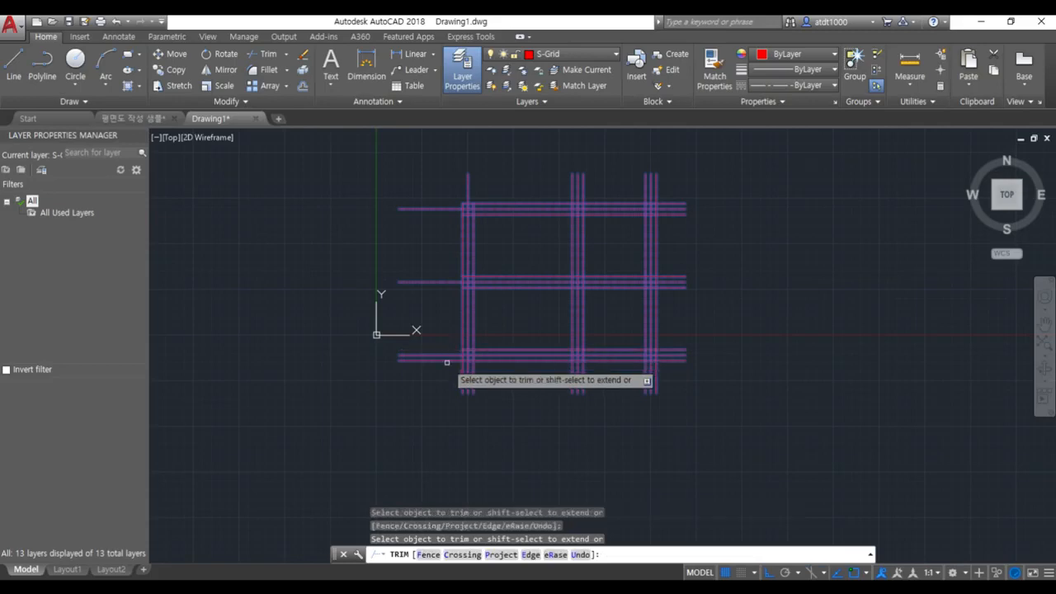
pyautogui.click(447, 361)
# - Trim the overhangs of all vertical offset lines below the bottom wall, keeping the three centre lines
pyautogui.scroll(2, 470, 371)
pyautogui.click(456, 375)
pyautogui.click(470, 365)
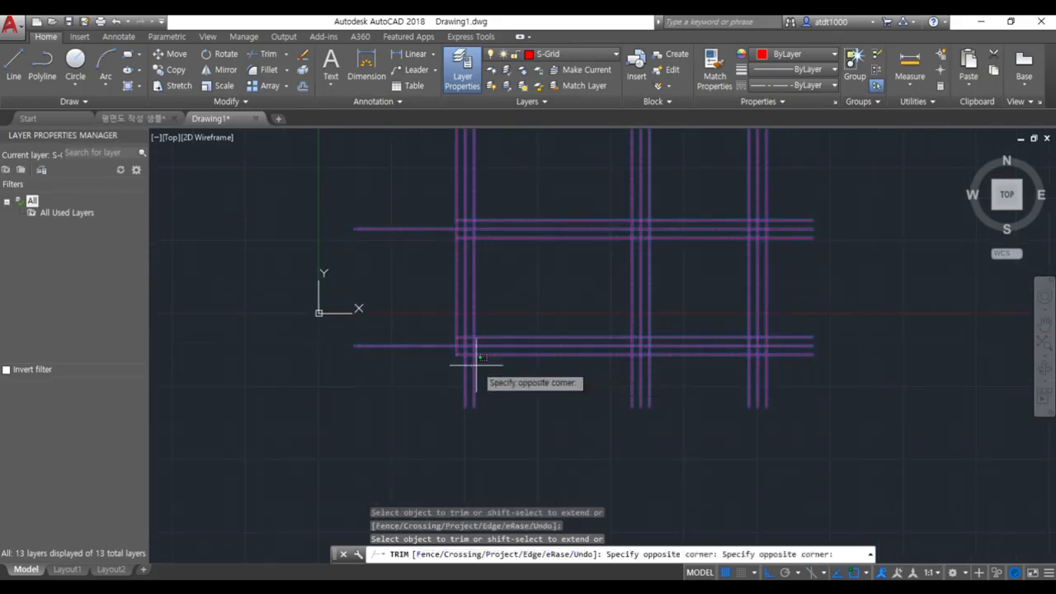
pyautogui.click(589, 384)
pyautogui.click(632, 392)
pyautogui.click(634, 373)
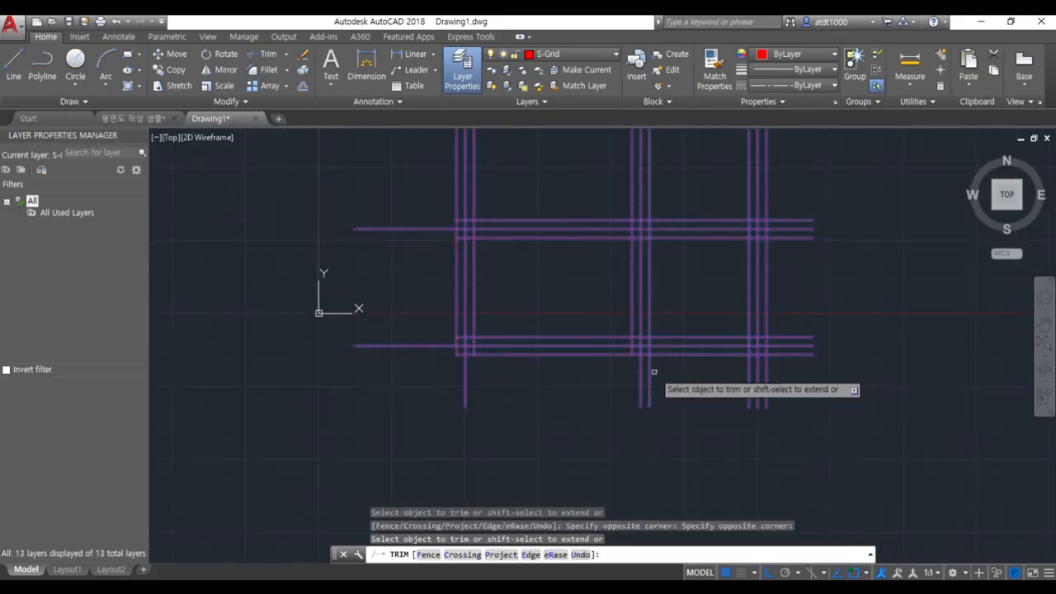
pyautogui.click(651, 371)
pyautogui.click(645, 378)
pyautogui.click(744, 372)
pyautogui.click(762, 370)
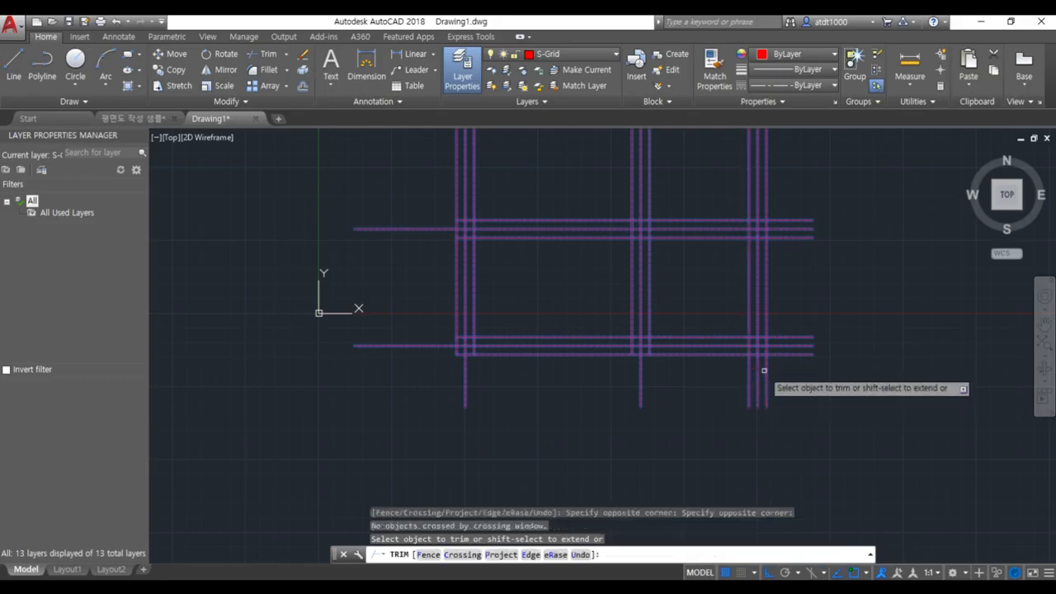
pyautogui.click(751, 376)
pyautogui.click(761, 377)
# - Trim the bottom and middle horizontal offset lines where they extend right of the right wall, keeping the centre lines
pyautogui.click(790, 355)
pyautogui.click(786, 336)
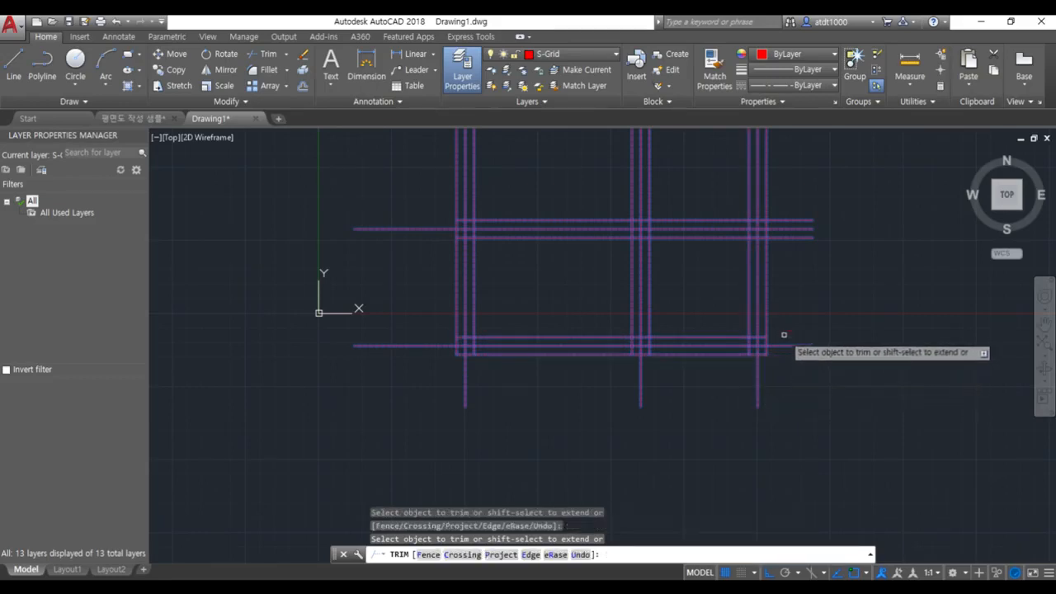
pyautogui.click(797, 225)
pyautogui.click(794, 216)
pyautogui.click(795, 237)
pyautogui.click(799, 268)
pyautogui.scroll(-2, 802, 301)
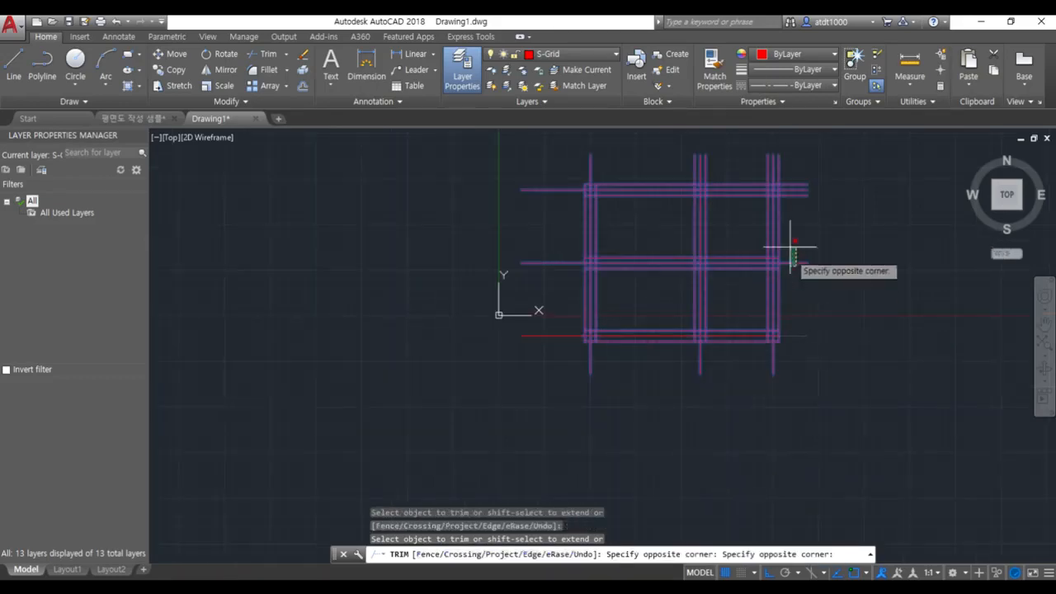
pyautogui.scroll(2, 797, 214)
pyautogui.click(838, 289)
pyautogui.hotkey('ctrl', 'z')
pyautogui.scroll(-2, 801, 325)
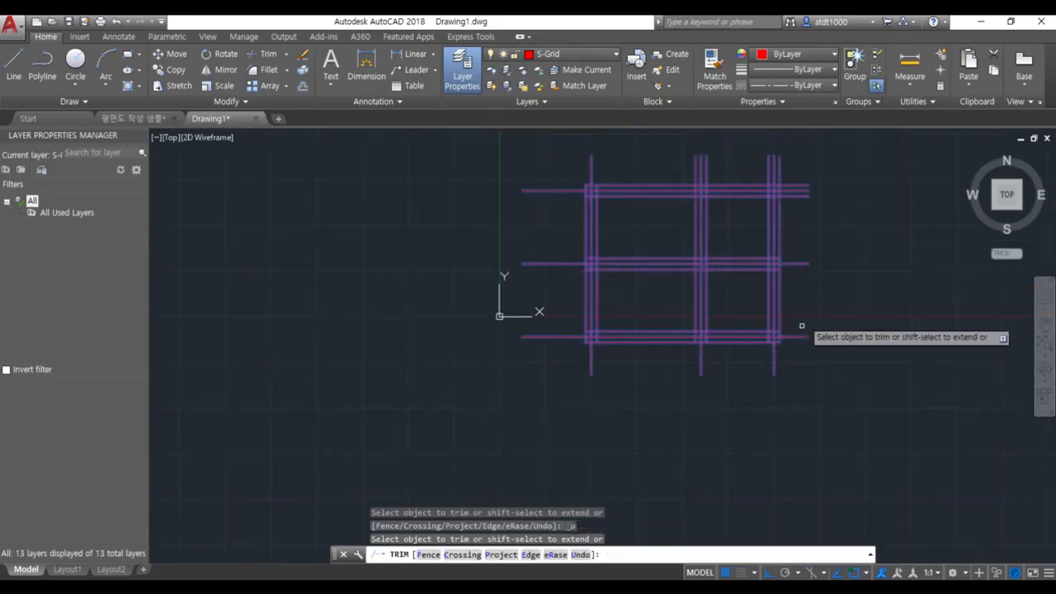
# - Trim both right-wall offset lines between the top and middle walls, keeping the centre line
pyautogui.scroll(4, 796, 278)
pyautogui.click(778, 325)
pyautogui.click(748, 325)
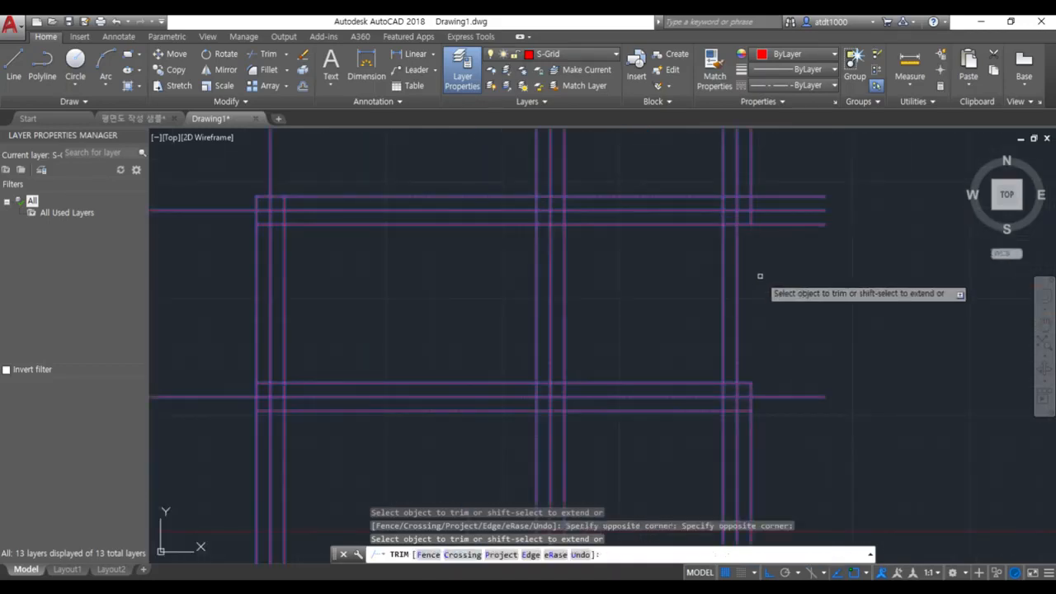
pyautogui.click(726, 289)
# - Trim the top offset lines between the middle and right vertical walls and the middle vertical offset lines above the top wall, and end Trim
pyautogui.click(589, 213)
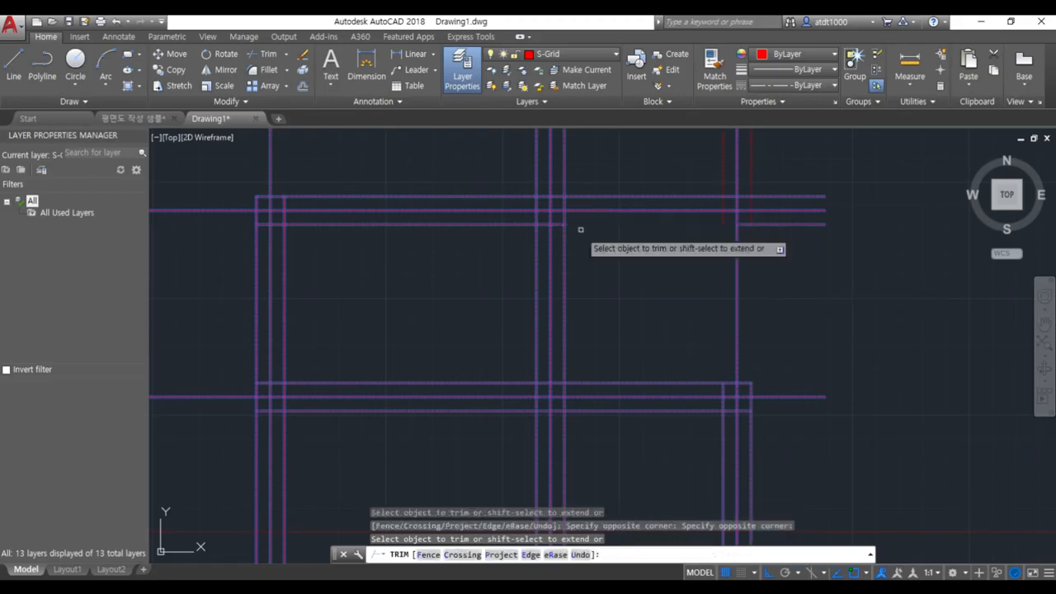
pyautogui.click(596, 199)
pyautogui.click(566, 165)
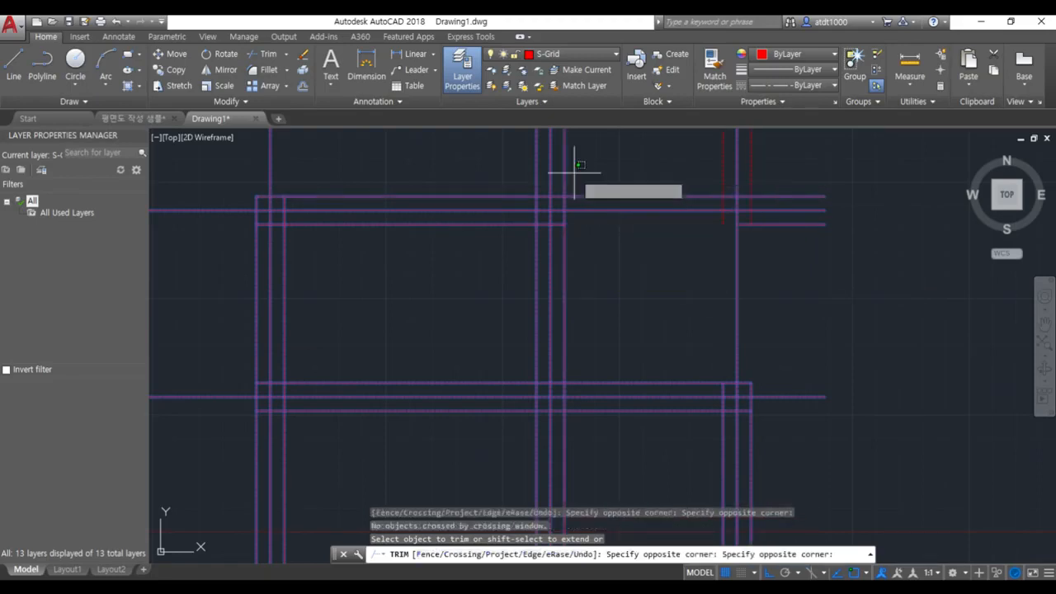
pyautogui.click(529, 165)
pyautogui.click(614, 217)
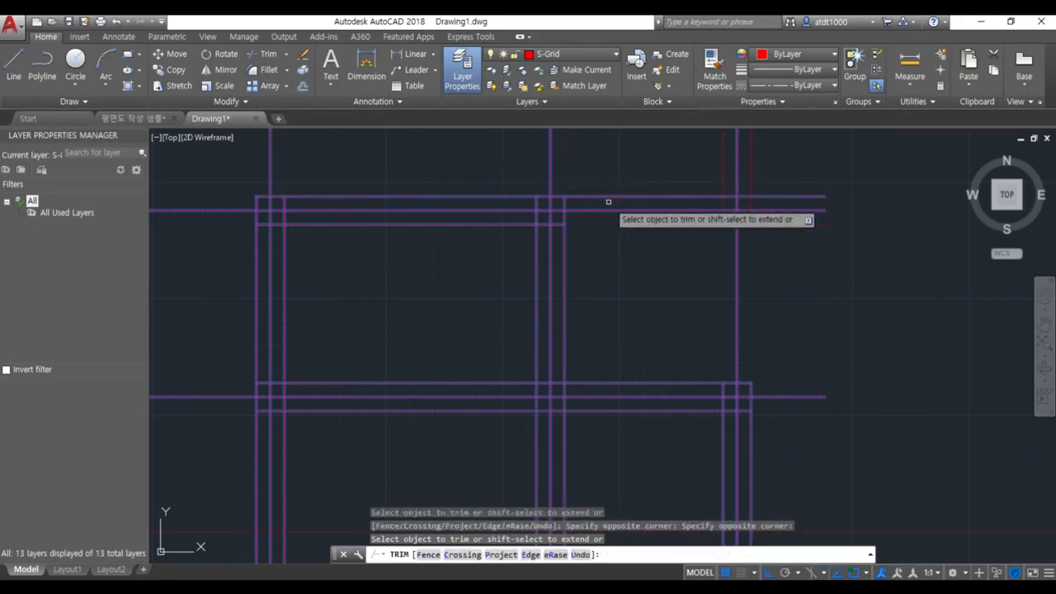
pyautogui.scroll(-2, 626, 264)
pyautogui.scroll(2, 689, 210)
pyautogui.press('Escape')
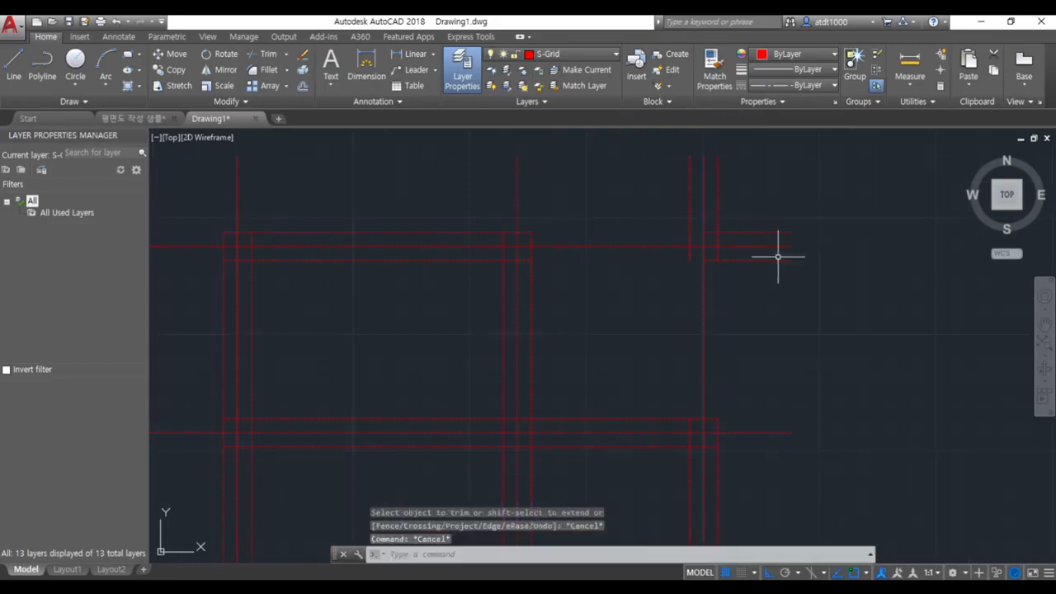
# - Erase the leftover horizontal and vertical offset-line stubs at the upper-right corner, keeping the centre lines
pyautogui.click(795, 264)
pyautogui.click(707, 238)
pyautogui.press('Delete')
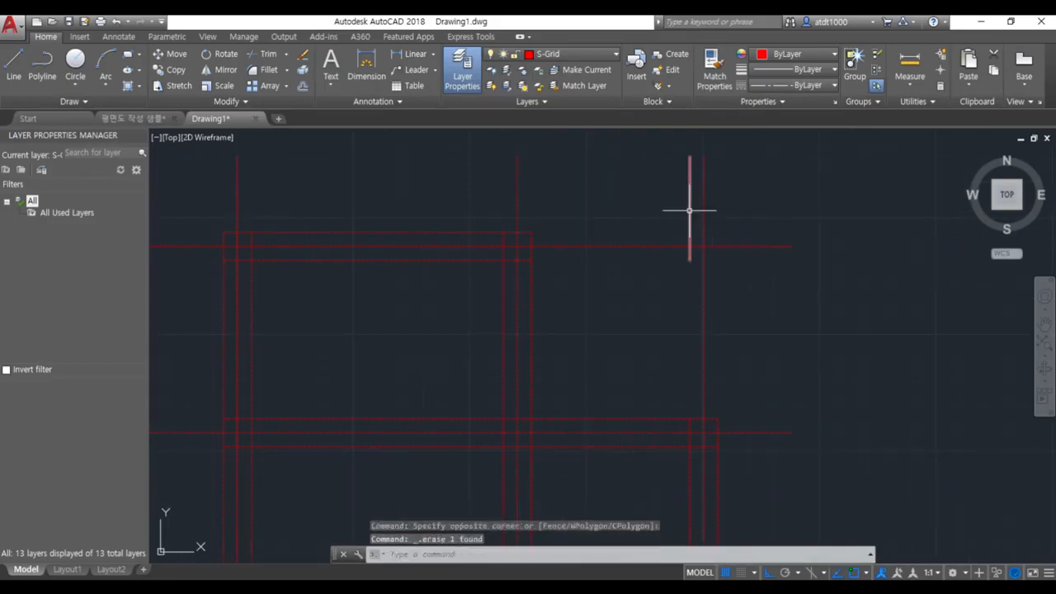
pyautogui.scroll(-2, 633, 179)
pyautogui.press('Escape')
pyautogui.press('Escape')
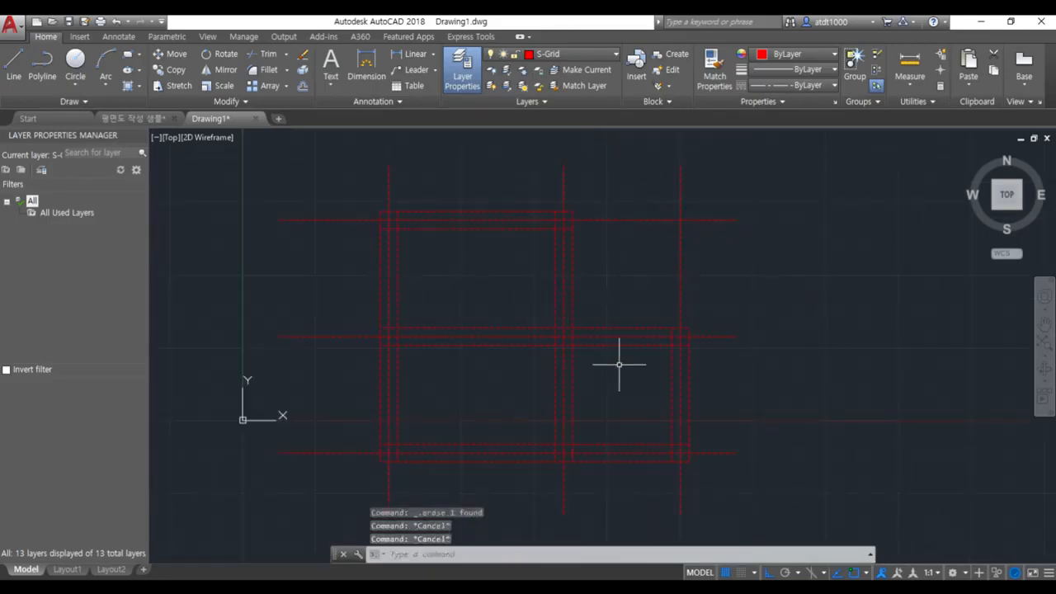
pyautogui.scroll(-2, 783, 372)
pyautogui.scroll(2, 743, 426)
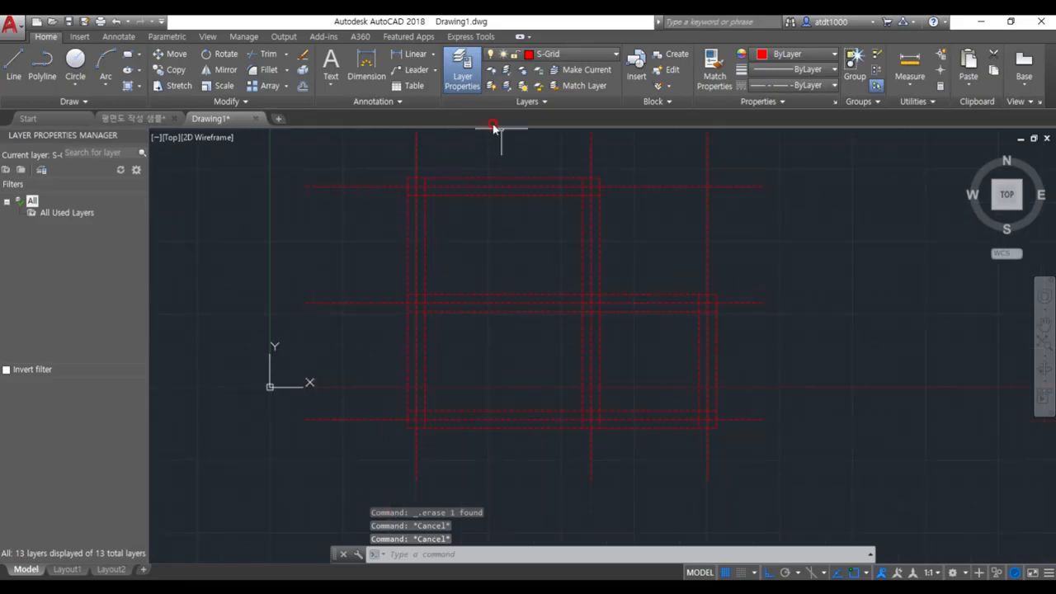
# - Try to trim the inner offset line at the upper-left wall corner, using the whole plan as cutting edges
pyautogui.scroll(-2, 498, 256)
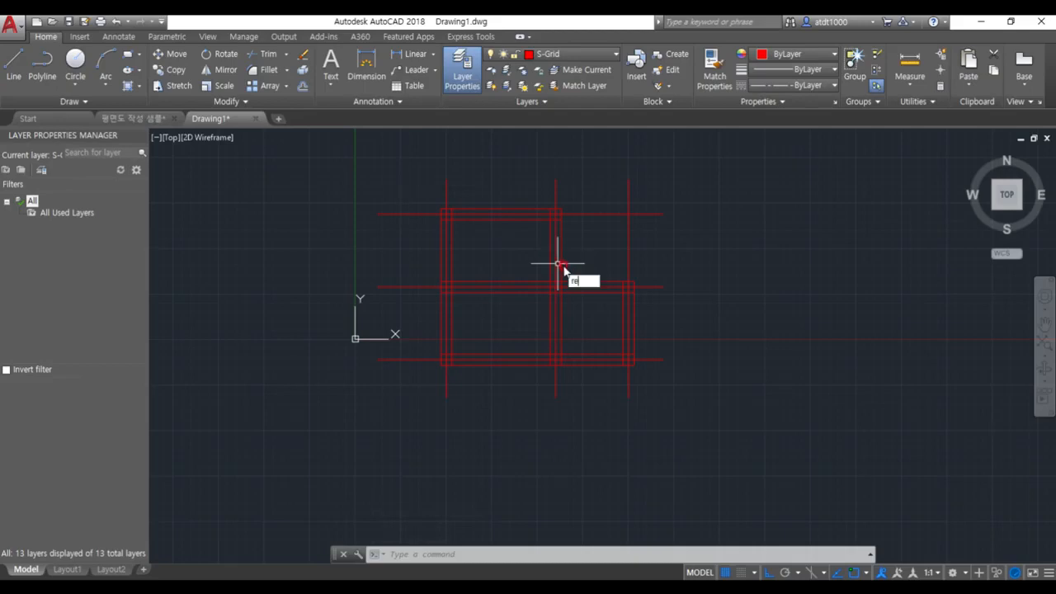
pyautogui.press('Escape')
pyautogui.press('Escape')
pyautogui.write('tr')
pyautogui.press('Return')
pyautogui.click(700, 431)
pyautogui.click(448, 252)
pyautogui.press('Return')
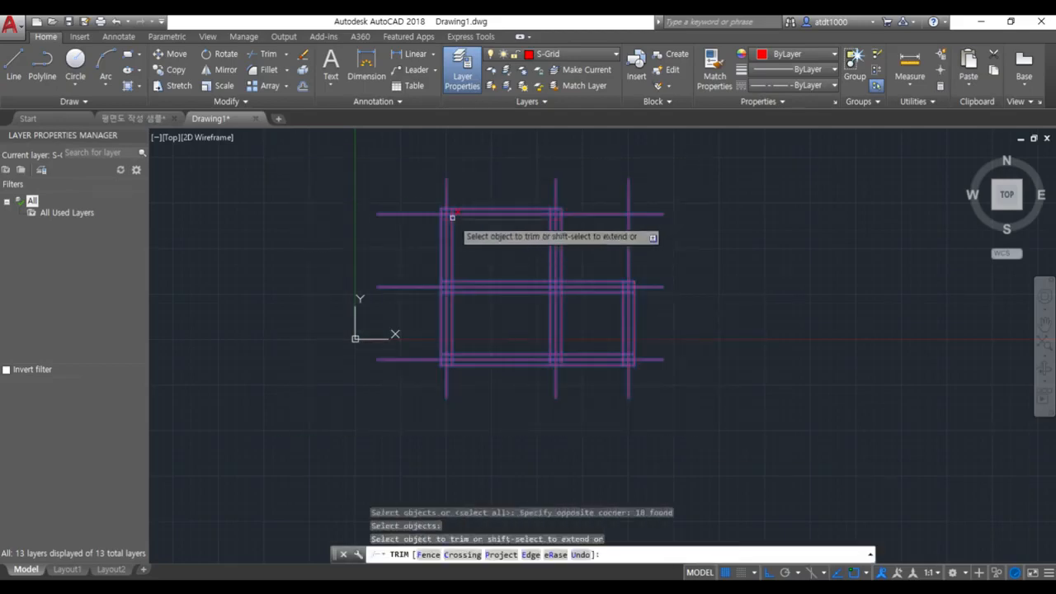
pyautogui.scroll(4, 486, 236)
pyautogui.click(512, 205)
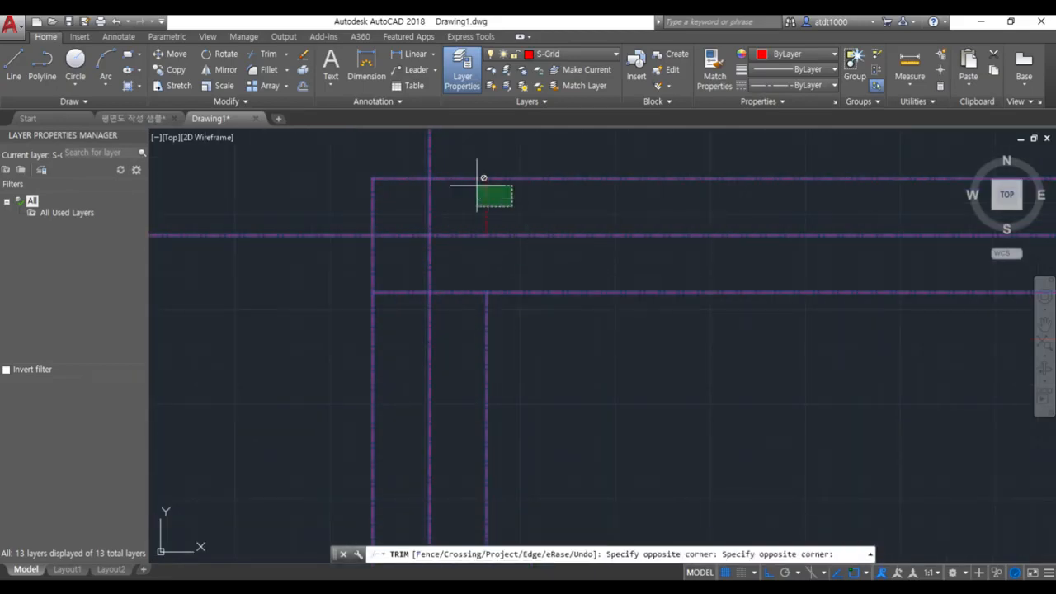
pyautogui.click(484, 177)
# - Undo the trim attempt at the upper-left wall corner
pyautogui.hotkey('ctrl', 'z')
pyautogui.hotkey('ctrl', 'z')
pyautogui.scroll(4, 460, 218)
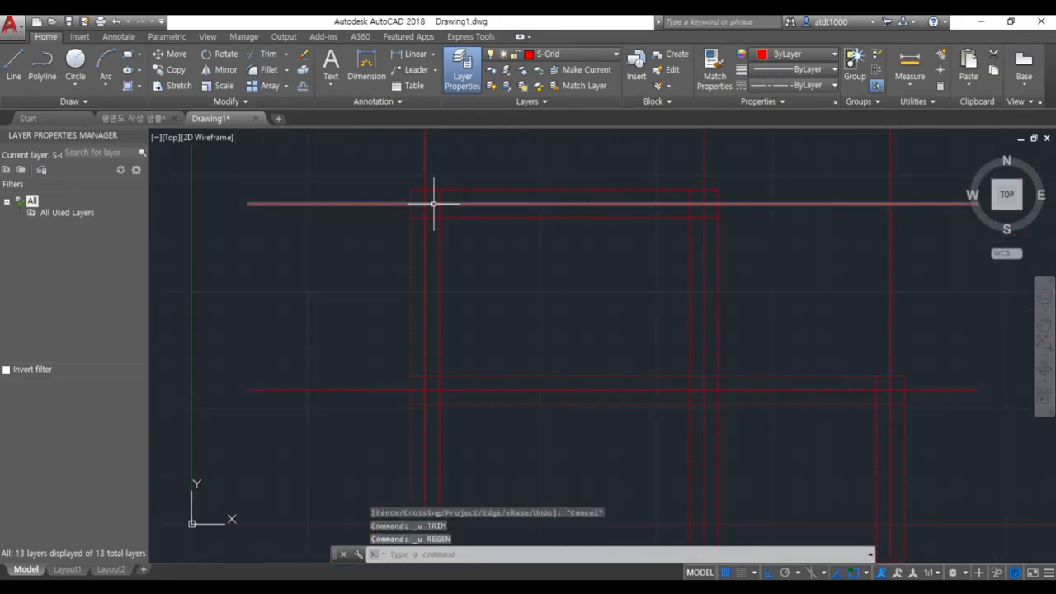
pyautogui.press('Escape')
pyautogui.scroll(-3, 444, 193)
pyautogui.click(739, 382)
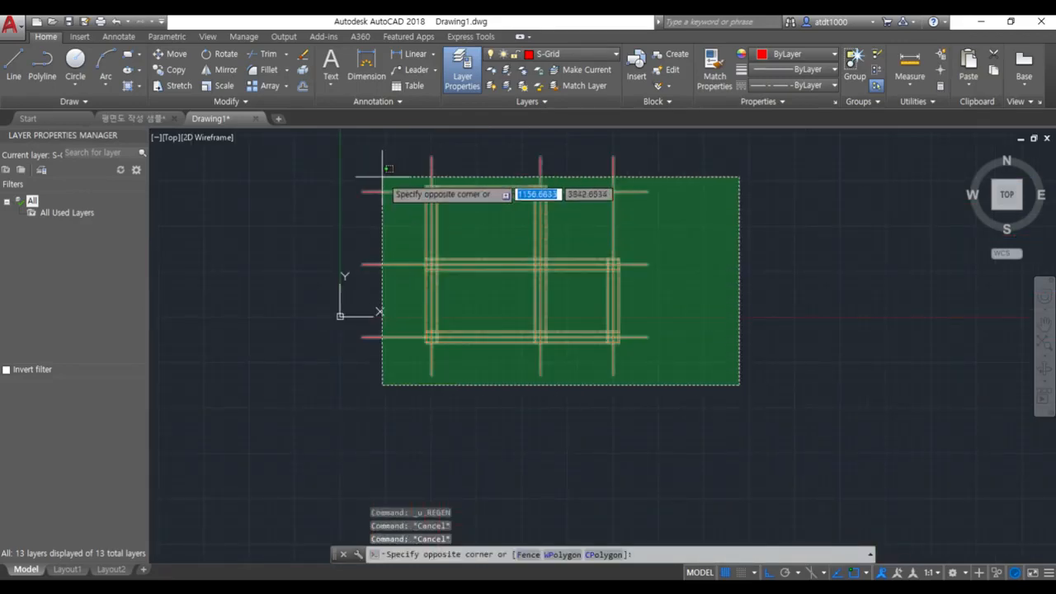
pyautogui.press('Escape')
pyautogui.press('Escape')
pyautogui.click(671, 170)
pyautogui.click(425, 204)
pyautogui.write('tr')
pyautogui.press('space')
pyautogui.scroll(4, 425, 204)
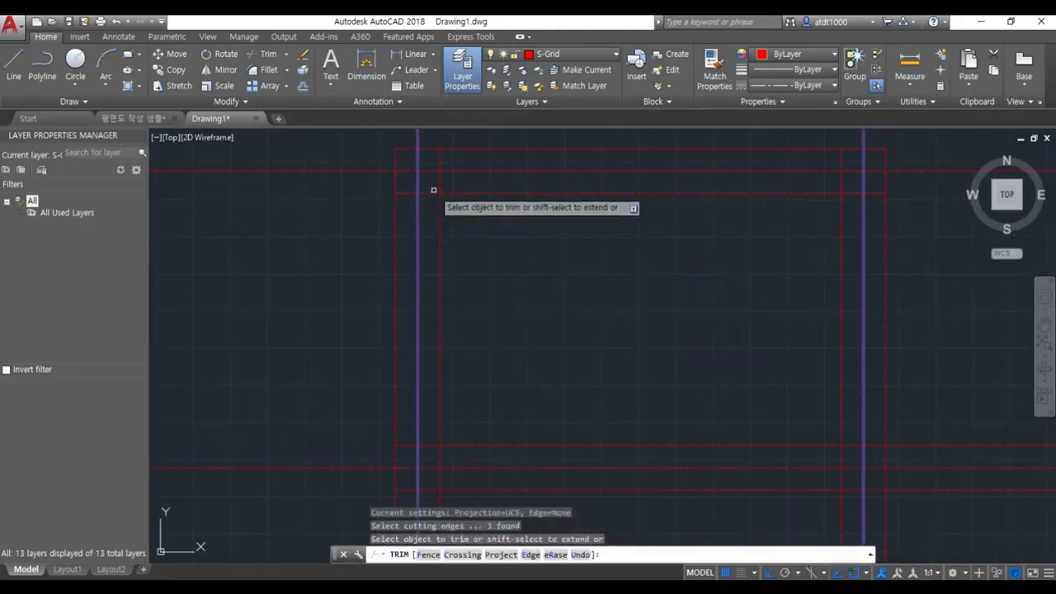
pyautogui.scroll(-4, 499, 270)
pyautogui.press('Escape')
pyautogui.press('Escape')
# - Start Trim with the whole plan as cutting edges and trim the inner offset-line pieces between the centre lines at the upper-left wall corner
pyautogui.write('tr')
pyautogui.press('space')
pyautogui.click(714, 370)
pyautogui.press('space')
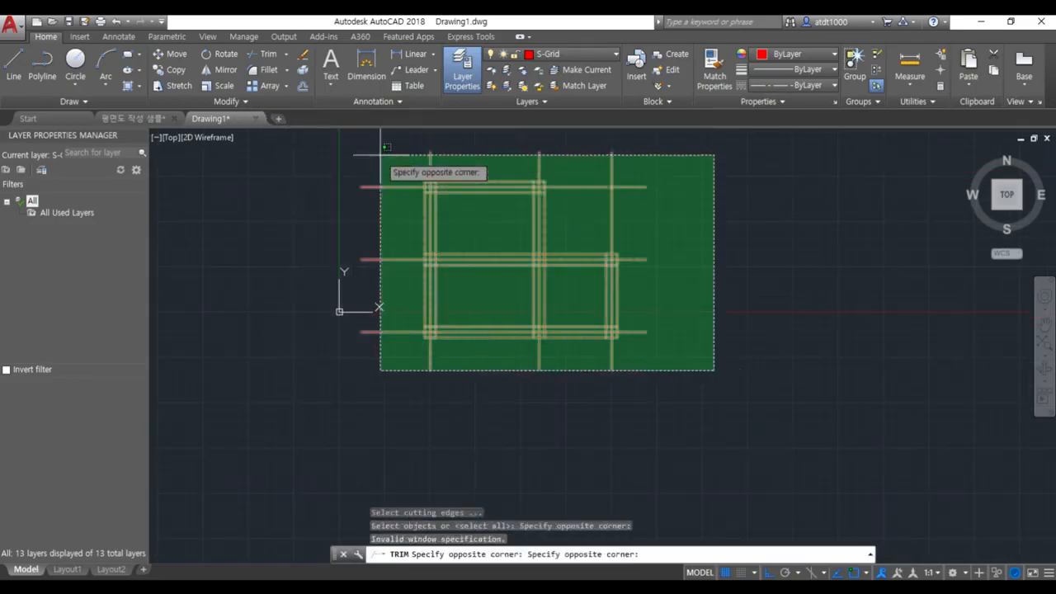
pyautogui.click(381, 154)
pyautogui.press('space')
pyautogui.scroll(6, 415, 183)
pyautogui.click(495, 212)
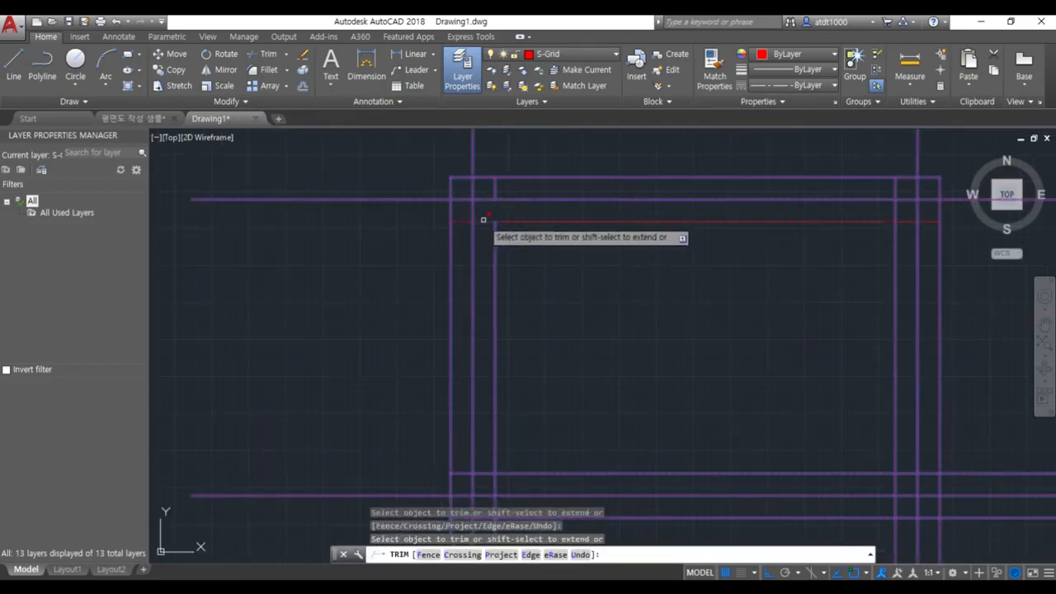
pyautogui.click(484, 220)
# - Trim both middle horizontal offset lines between the left wall's centre line and its inner offset line
pyautogui.scroll(-3, 483, 215)
pyautogui.scroll(5, 482, 387)
pyautogui.scroll(-1, 455, 436)
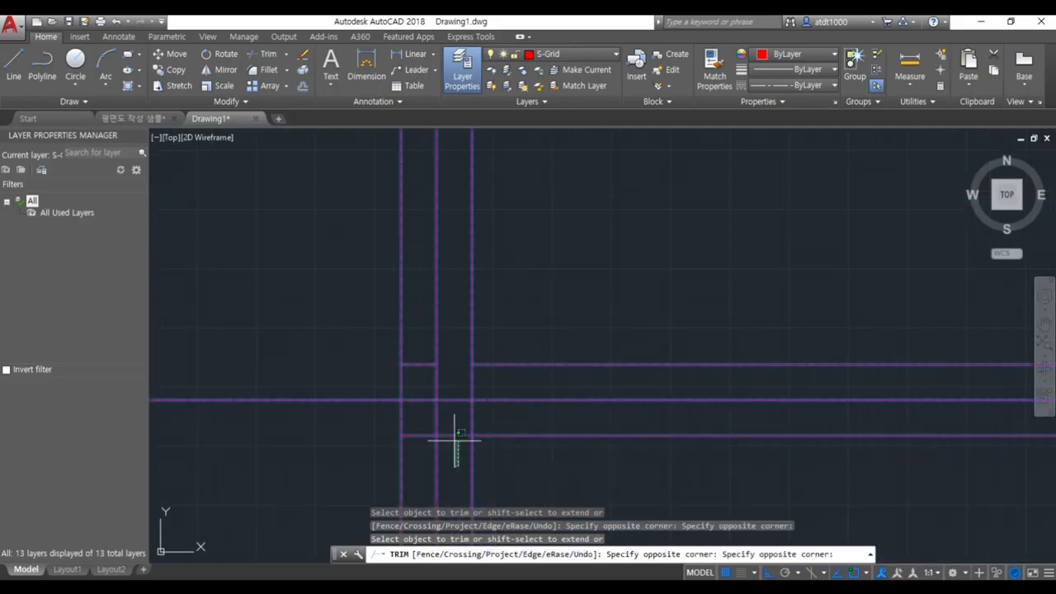
pyautogui.scroll(-3, 493, 394)
pyautogui.scroll(3, 455, 419)
pyautogui.scroll(-1, 437, 248)
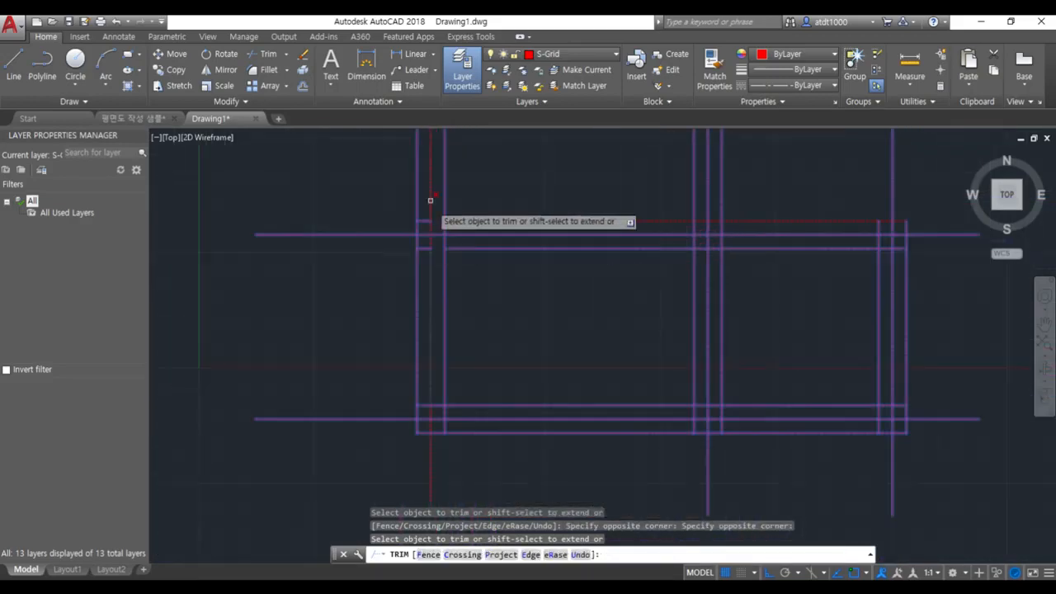
# - Trim the inner wall lines where they cross at the lower-left corner of the plan
pyautogui.click(427, 288)
pyautogui.scroll(-1, 440, 359)
pyautogui.scroll(3, 439, 359)
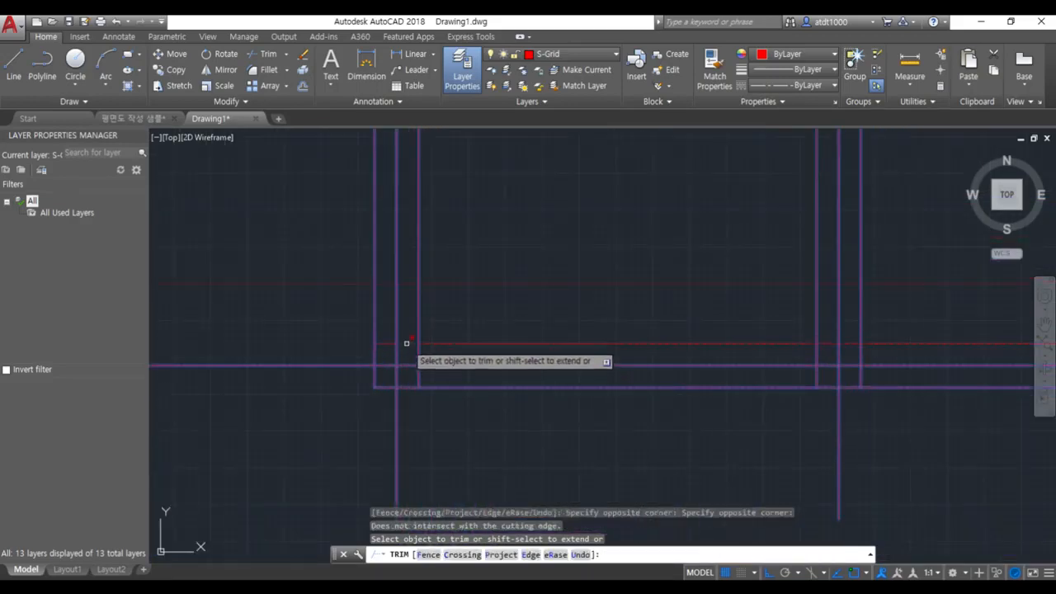
pyautogui.click(405, 344)
pyautogui.click(426, 358)
# - Trim the middle wall's two vertical lines where they run into the bottom wall, keeping the centre gridline intact
pyautogui.click(841, 351)
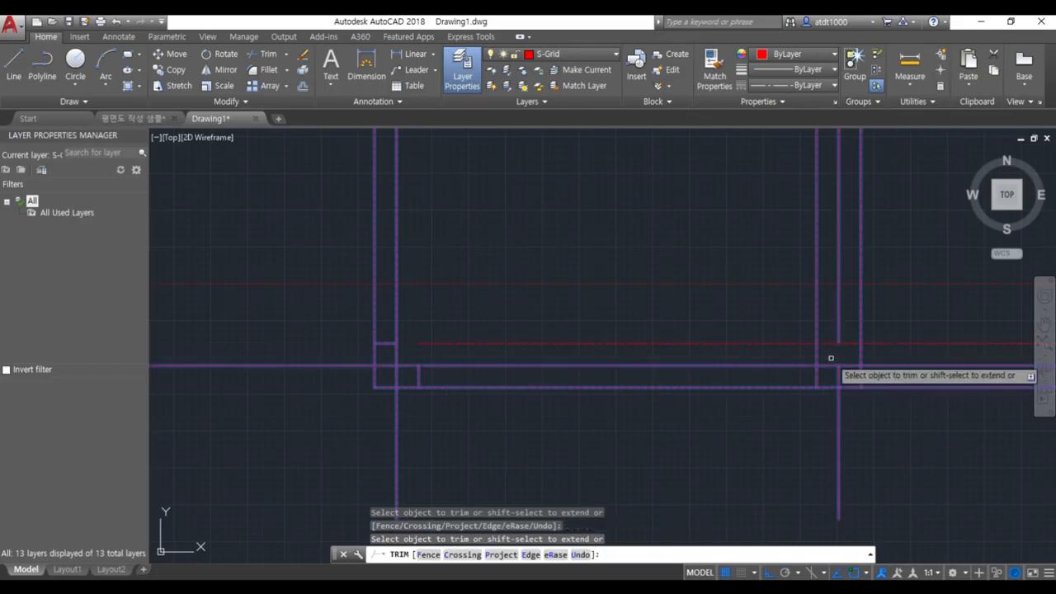
pyautogui.click(832, 351)
pyautogui.click(808, 351)
pyautogui.hotkey('ctrl', 'z')
pyautogui.click(829, 376)
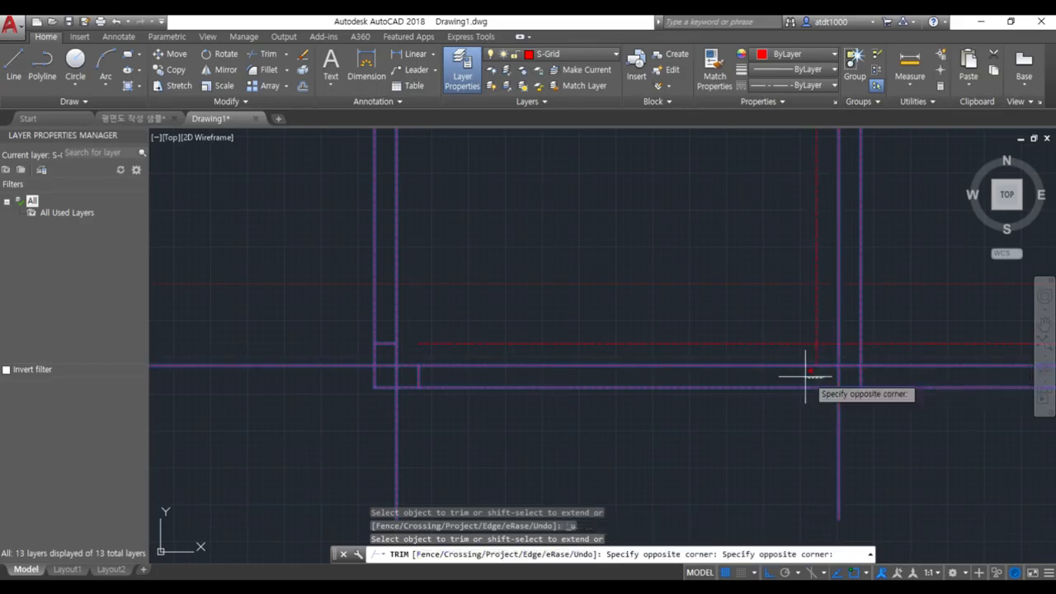
pyautogui.click(803, 377)
pyautogui.click(876, 378)
pyautogui.click(849, 378)
pyautogui.scroll(-2, 671, 379)
pyautogui.scroll(2, 822, 371)
pyautogui.press('Escape')
pyautogui.press('Escape')
pyautogui.click(825, 412)
pyautogui.click(609, 308)
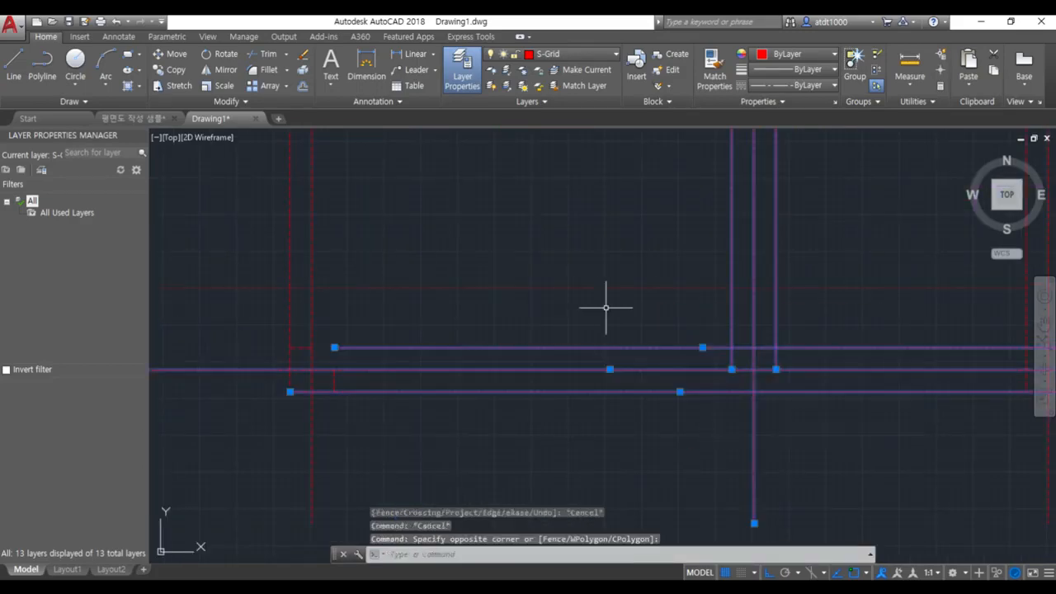
pyautogui.press('space')
pyautogui.press('Escape')
# - Trim the overlapping inner wall lines at the lower-right corner, using the lower room's lines as cutting edges
pyautogui.scroll(-3, 845, 377)
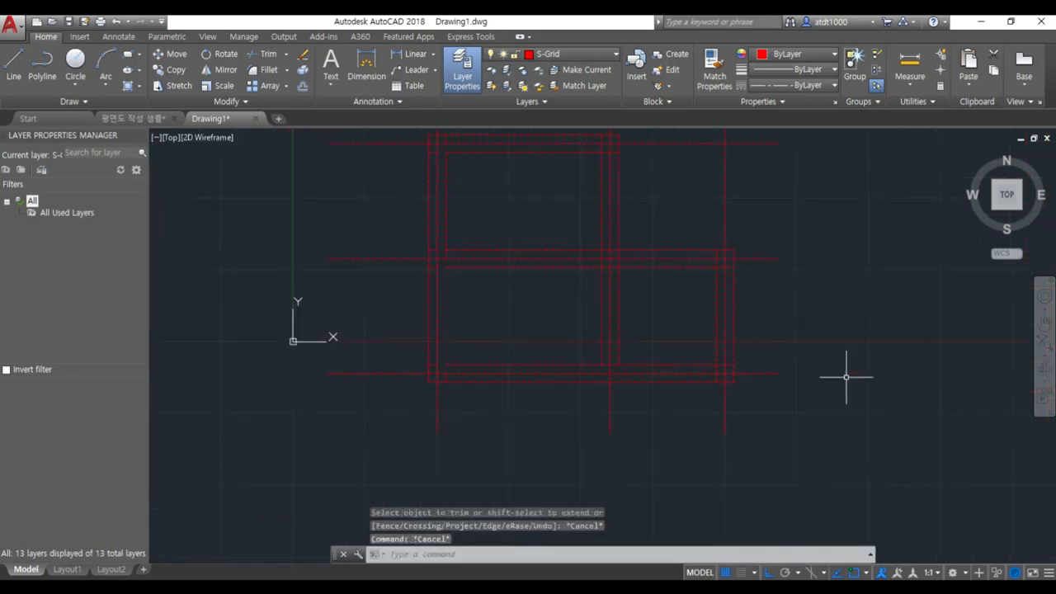
pyautogui.click(838, 466)
pyautogui.click(530, 276)
pyautogui.press('space')
pyautogui.scroll(3, 739, 416)
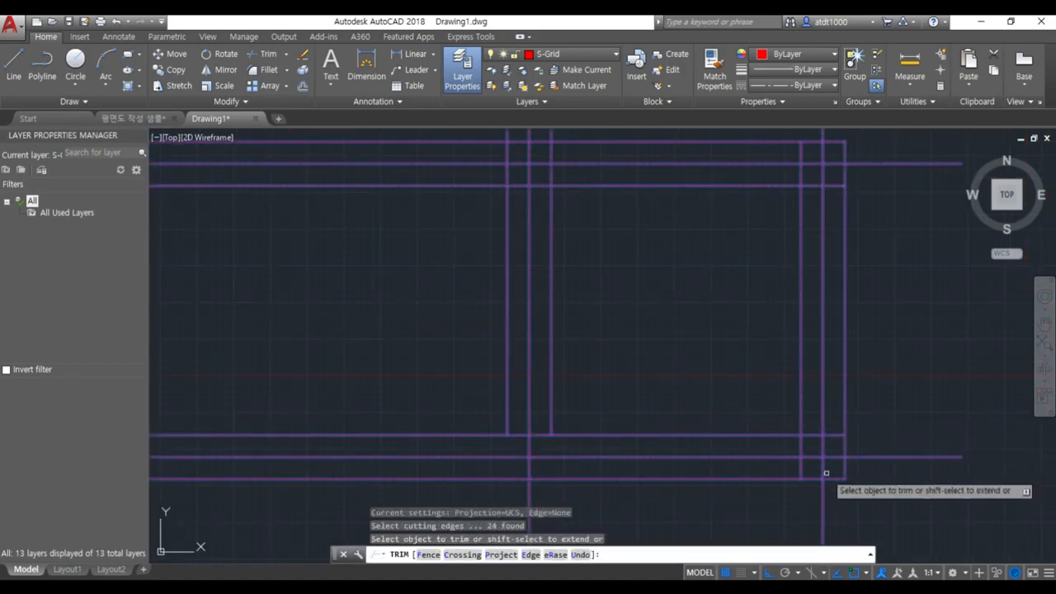
pyautogui.scroll(1, 806, 468)
pyautogui.click(805, 467)
pyautogui.click(804, 441)
pyautogui.scroll(-2, 796, 337)
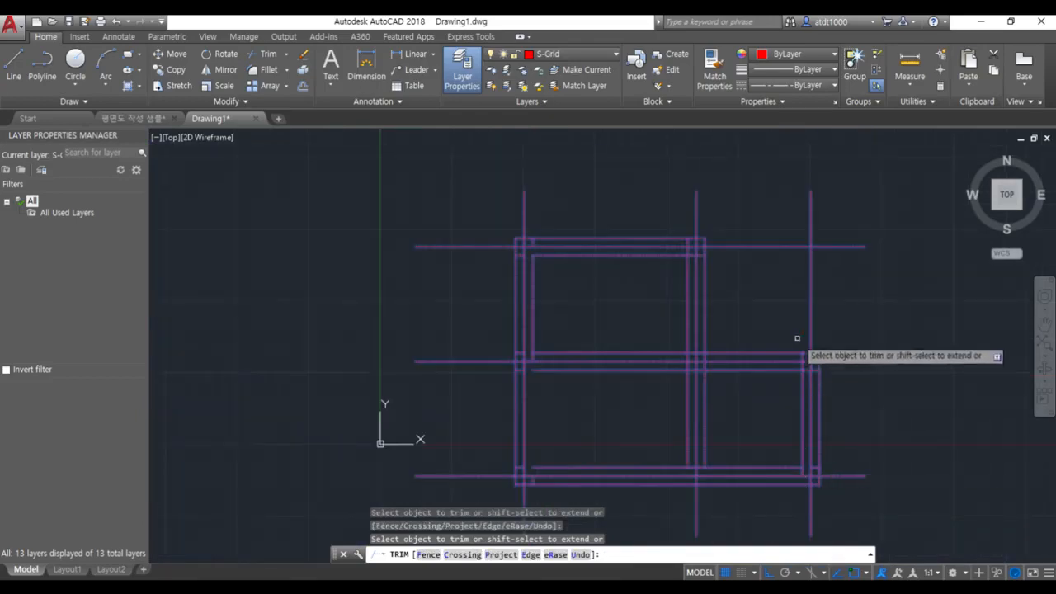
pyautogui.scroll(-1, 822, 489)
pyautogui.scroll(5, 816, 497)
pyautogui.click(825, 483)
pyautogui.click(815, 487)
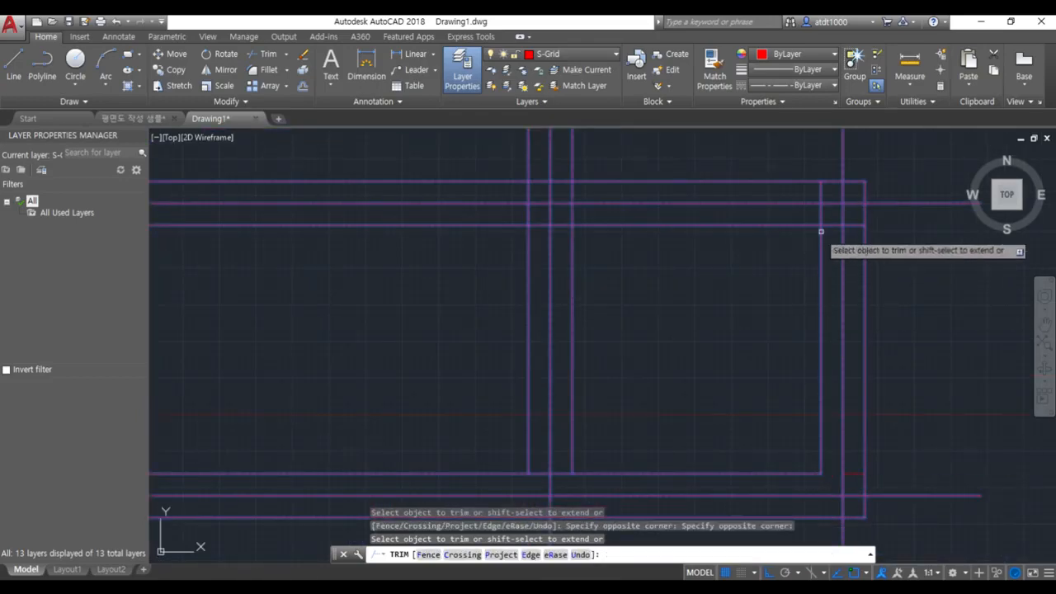
# - Trim away the middle wall lines below the central junction and the horizontal wall lines to its left
pyautogui.moveTo(508, 116); pyautogui.dragTo(559, 201, button='middle')
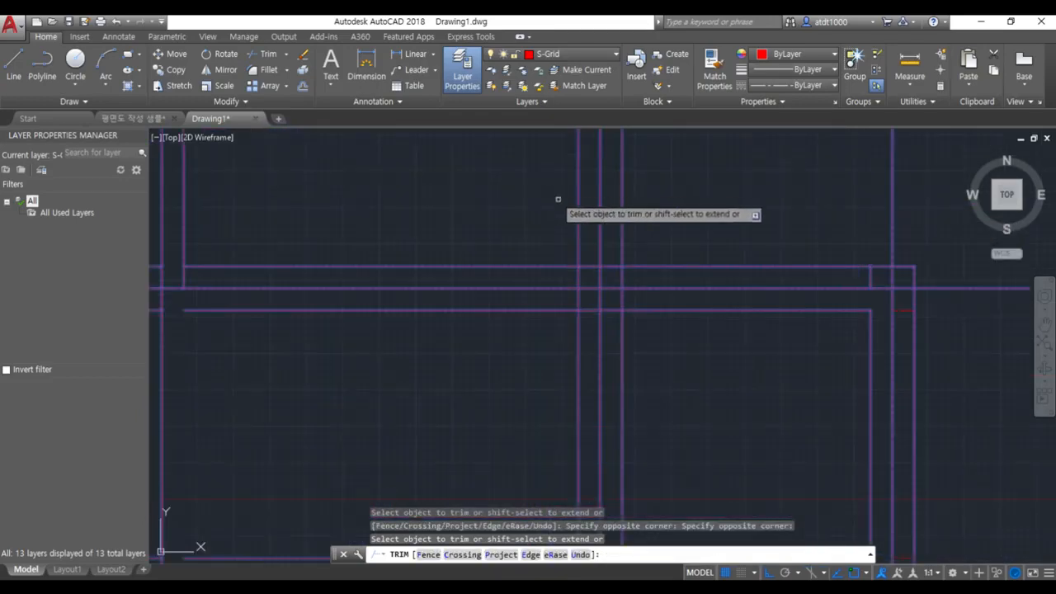
pyautogui.click(621, 361)
pyautogui.click(592, 363)
pyautogui.click(575, 343)
pyautogui.click(550, 326)
pyautogui.click(502, 294)
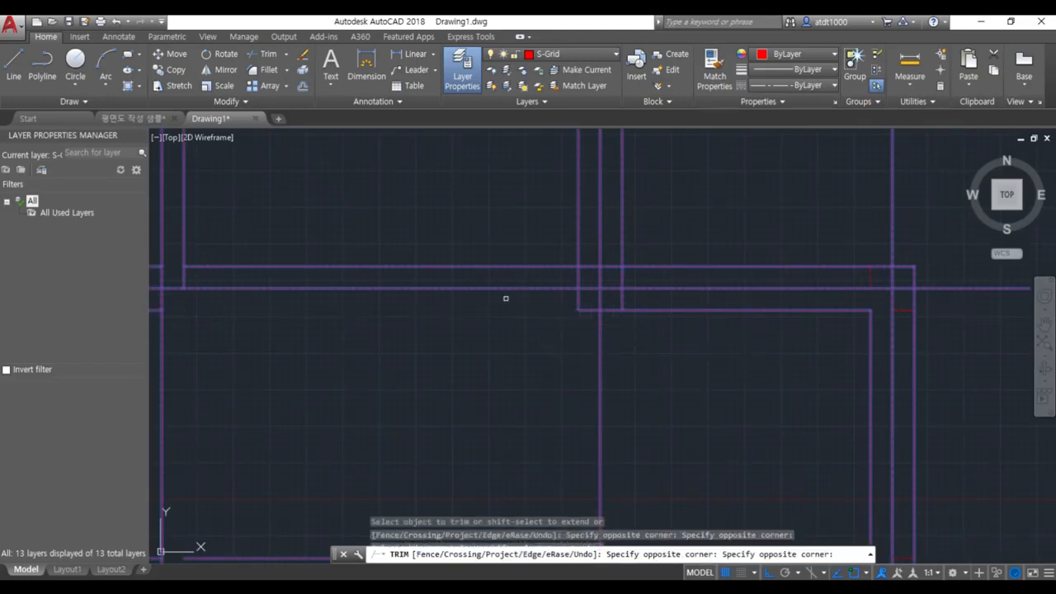
pyautogui.click(512, 273)
pyautogui.click(577, 276)
pyautogui.click(583, 259)
pyautogui.click(588, 313)
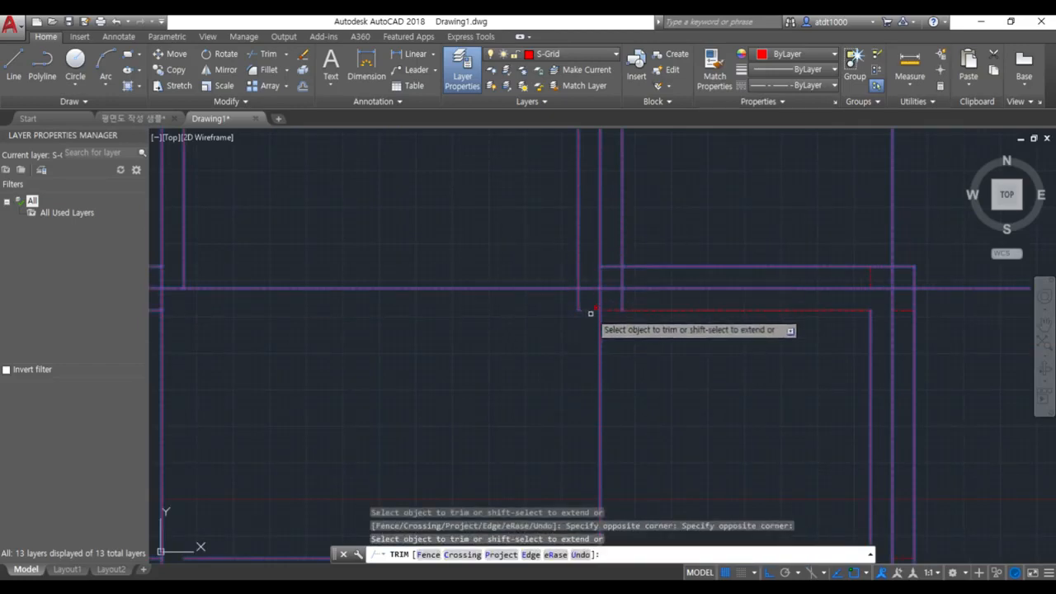
# - Trim the inner top and inner right wall lines at the upper room's upper-right corner
pyautogui.scroll(-3, 582, 360)
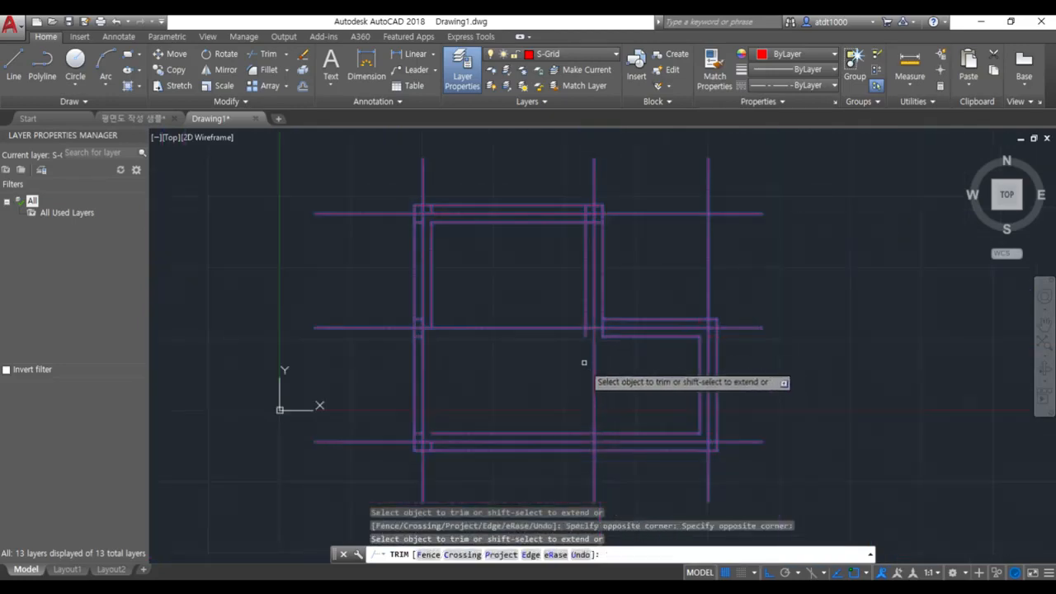
pyautogui.scroll(4, 601, 214)
pyautogui.click(606, 248)
pyautogui.click(585, 259)
pyautogui.scroll(-1, 636, 236)
pyautogui.scroll(1, 585, 224)
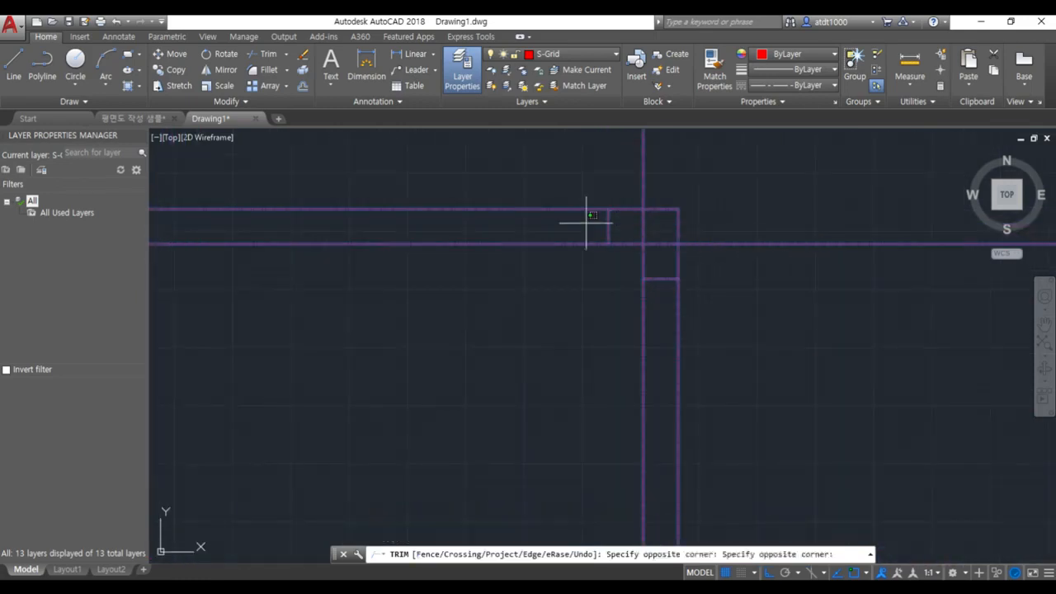
pyautogui.scroll(-3, 633, 216)
pyautogui.press('Escape')
pyautogui.press('Escape')
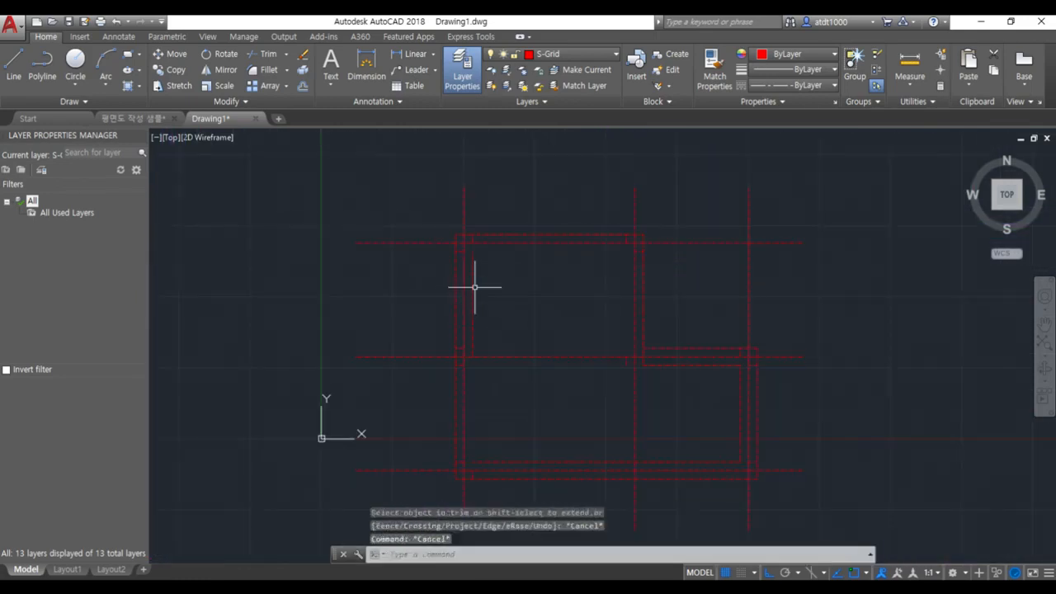
# - Erase the upper room's inner left wall line and the leftover short stubs inside the top wall
pyautogui.click(473, 287)
pyautogui.click(474, 275)
pyautogui.press('Delete')
pyautogui.scroll(3, 474, 231)
pyautogui.click(472, 234)
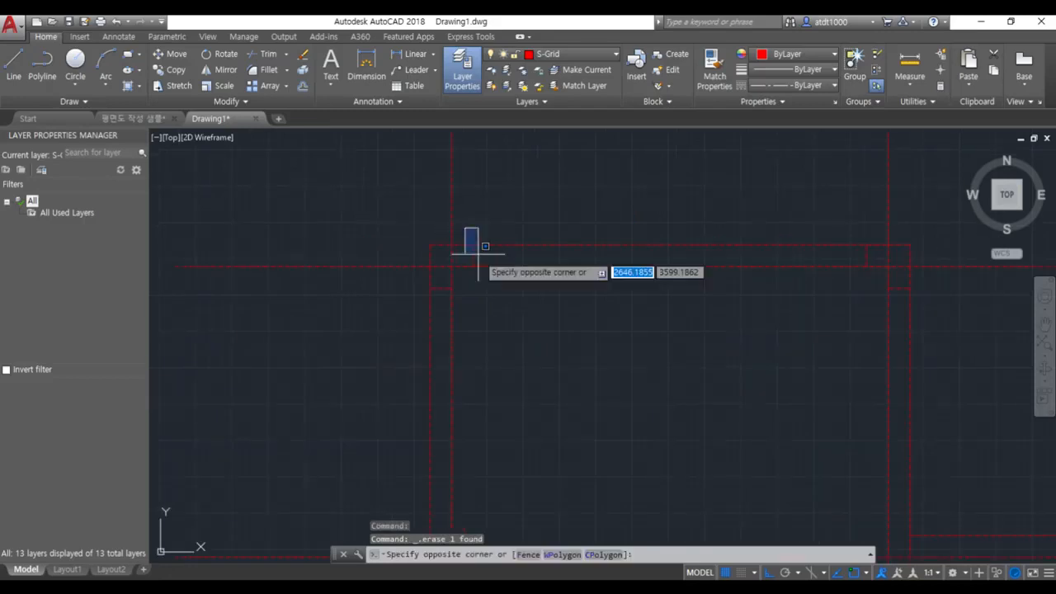
pyautogui.click(619, 257)
pyautogui.click(831, 212)
pyautogui.click(866, 295)
pyautogui.scroll(-3, 565, 198)
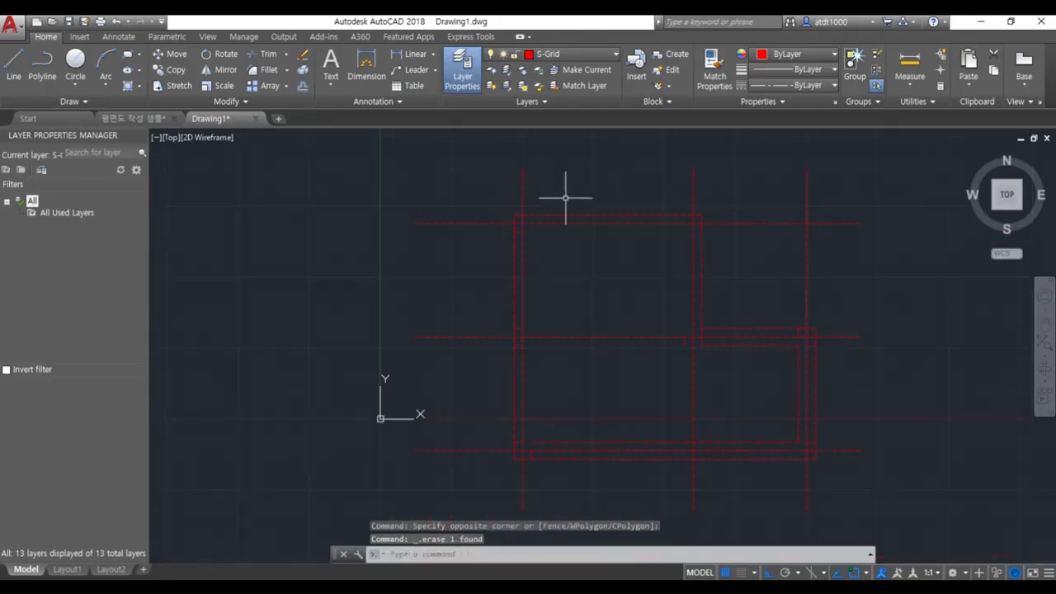
# - Erase the short stub beside the middle gridline at the central junction and undo that erasure
pyautogui.click(570, 408)
pyautogui.press('Delete')
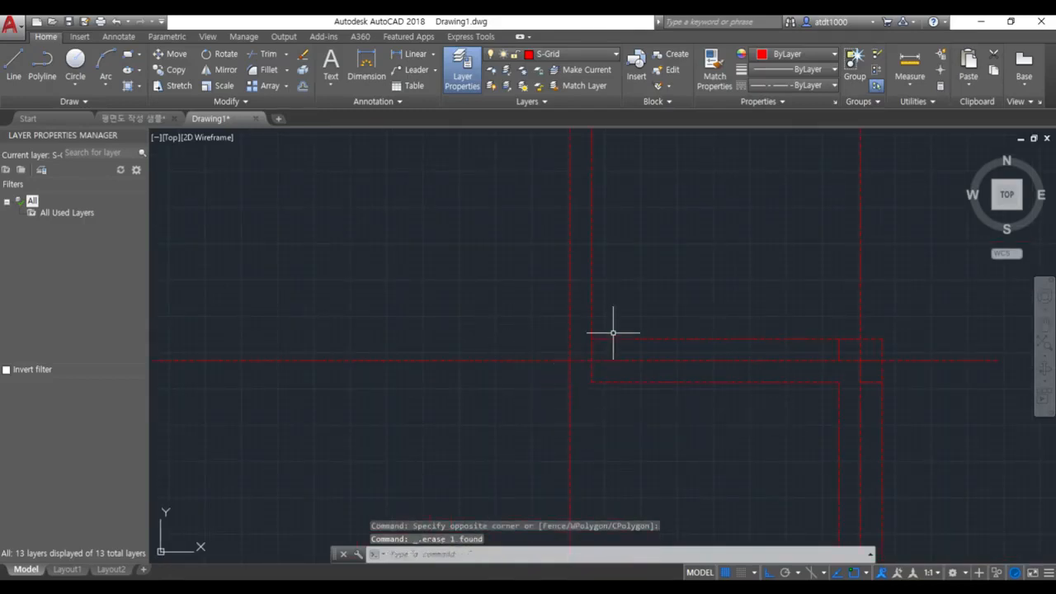
pyautogui.press('super')
pyautogui.press('Escape')
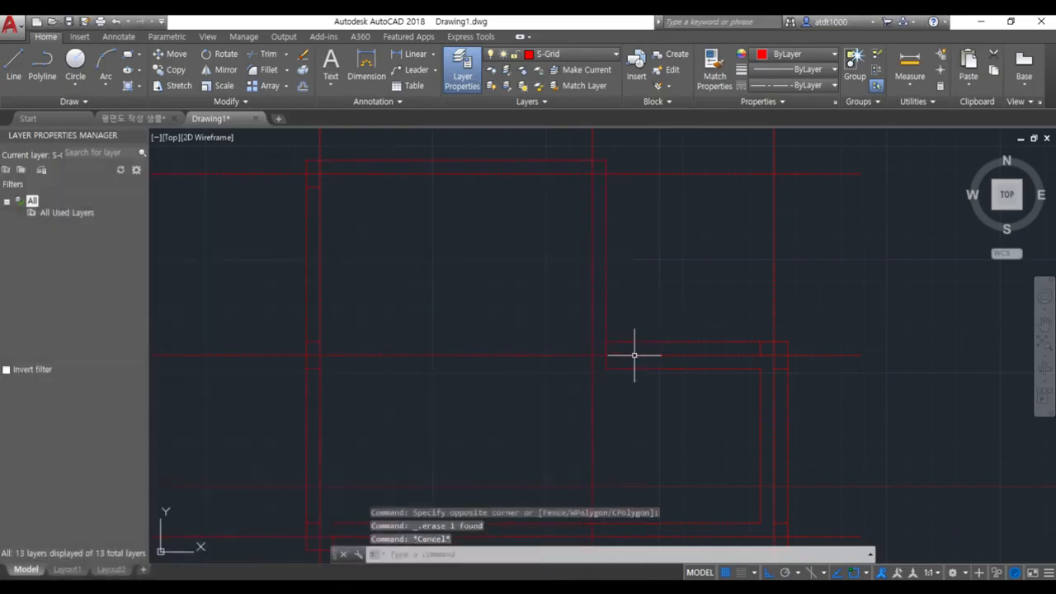
pyautogui.hotkey('ctrl', 'z')
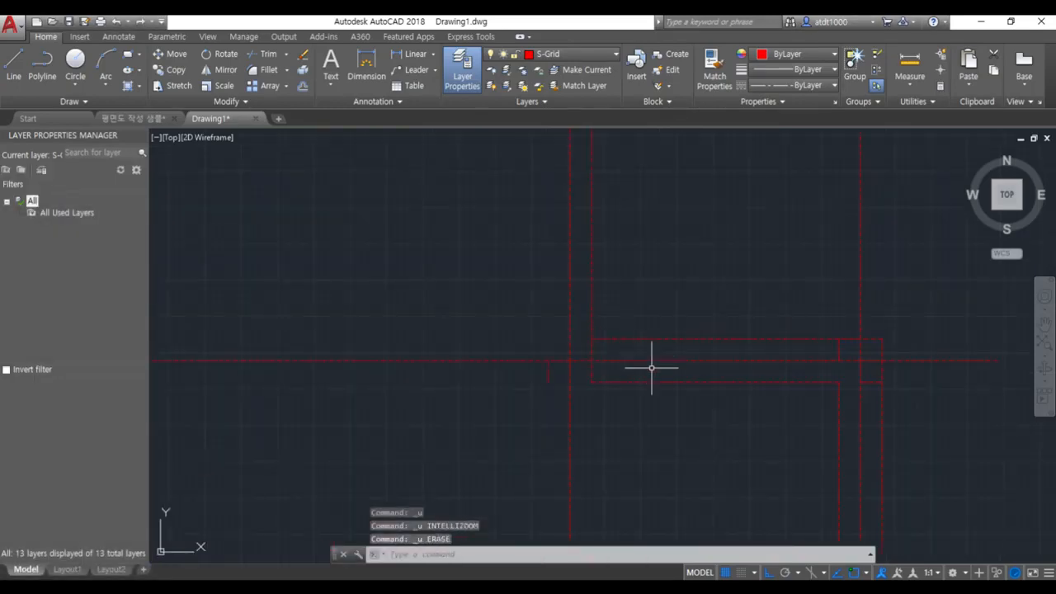
# - Fillet the inner stub in the upper-left corner with the stub at the central junction to form the upper room's inner corner
pyautogui.write('f')
pyautogui.press('Return')
pyautogui.click(448, 294)
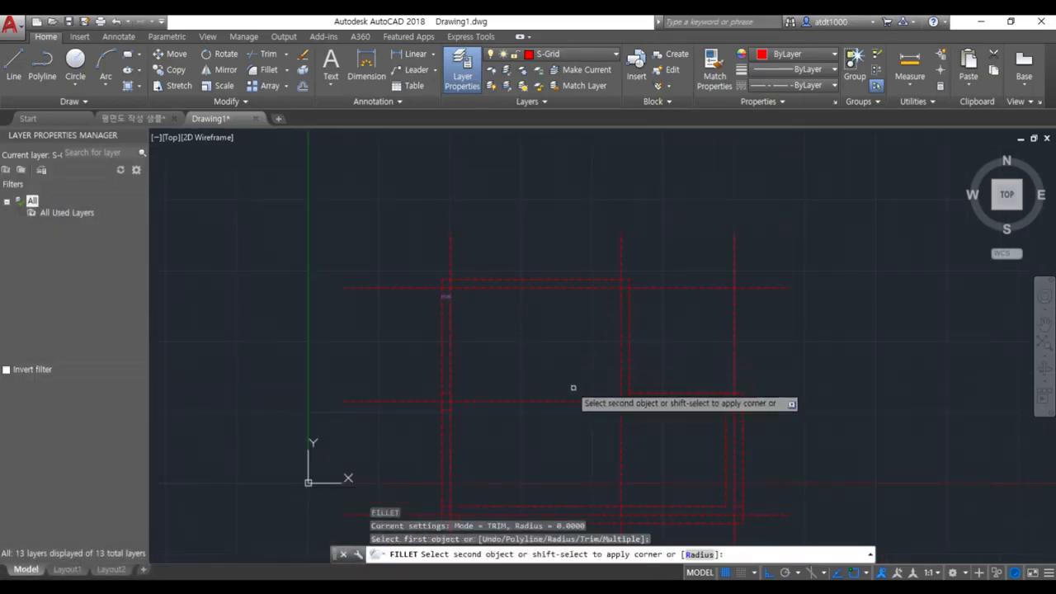
pyautogui.click(613, 408)
pyautogui.scroll(2, 630, 429)
# - Fillet the upper room's inner right wall line with the lower-right area's inner top wall line
pyautogui.press('Return')
pyautogui.click(597, 387)
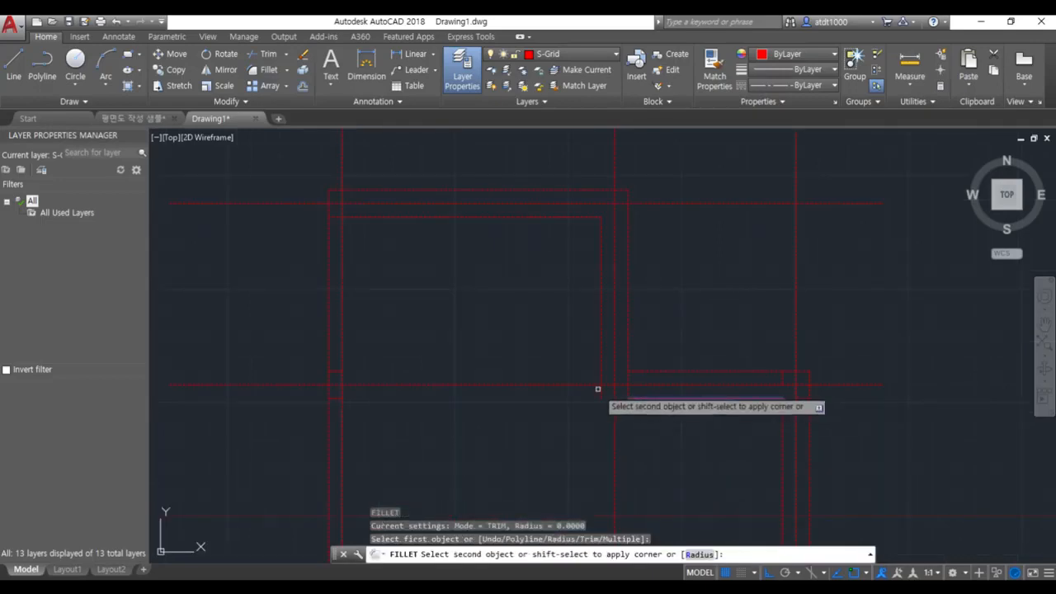
pyautogui.press('Escape')
pyautogui.click(601, 392)
pyautogui.press('Escape')
pyautogui.press('Escape')
pyautogui.click(323, 199)
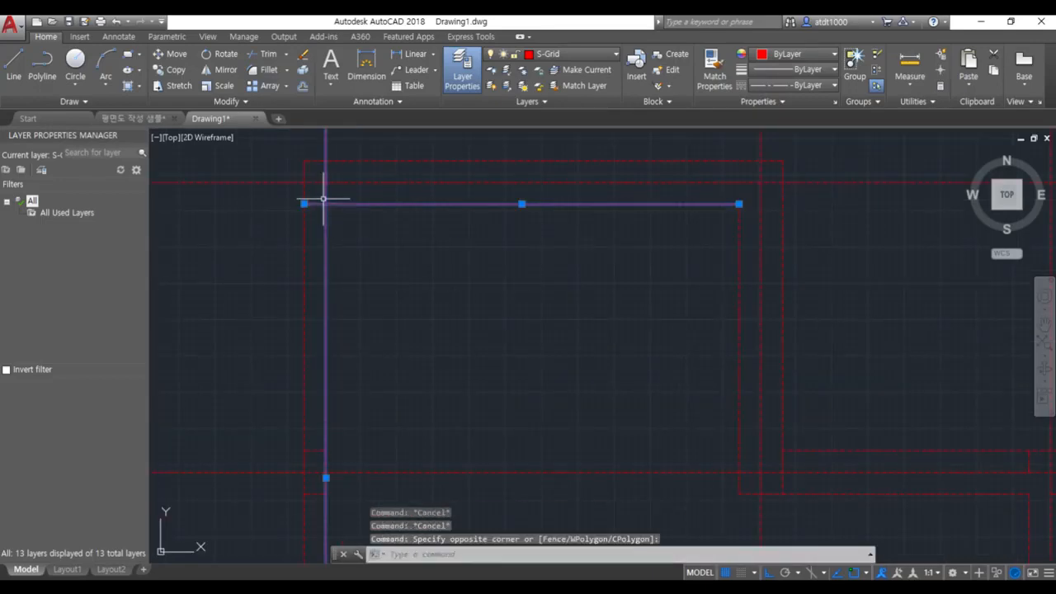
pyautogui.scroll(-2, 420, 238)
pyautogui.press('Escape')
pyautogui.press('Escape')
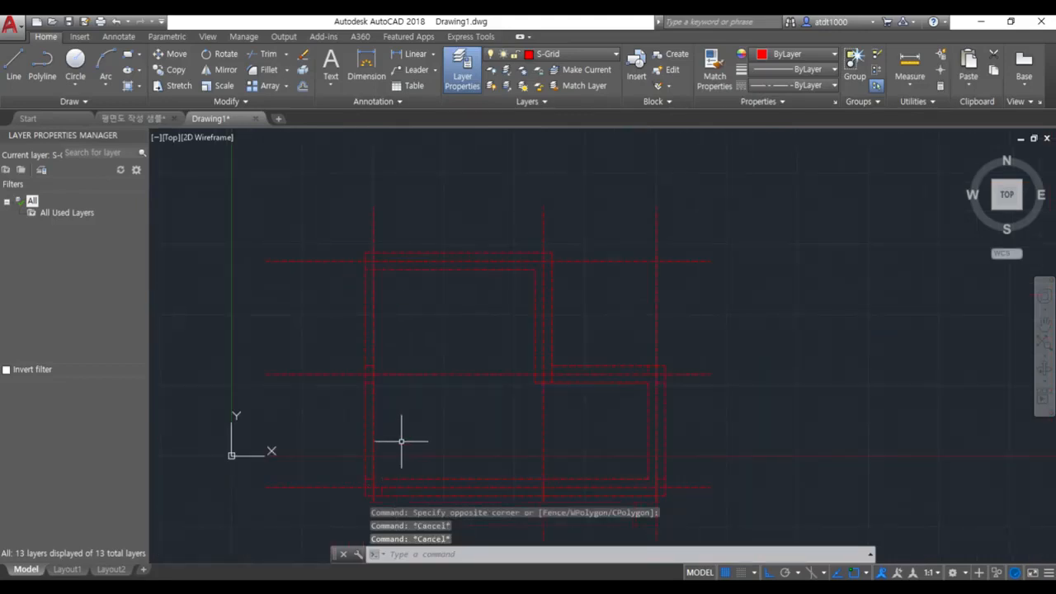
# - Fillet the vertical stub at the lower-left corner with the inner top wall line to rebuild the inner left wall line
pyautogui.write('f')
pyautogui.press('Return')
pyautogui.click(400, 270)
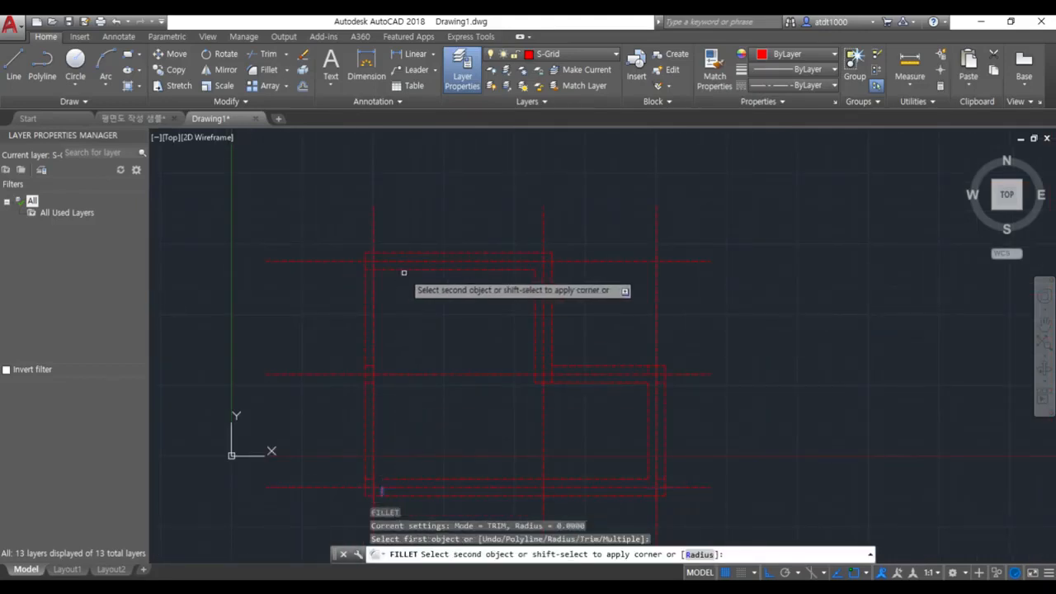
pyautogui.click(376, 458)
# - Stretch the lower end of the inner left wall line to the end of the inner bottom wall line
pyautogui.scroll(2, 377, 478)
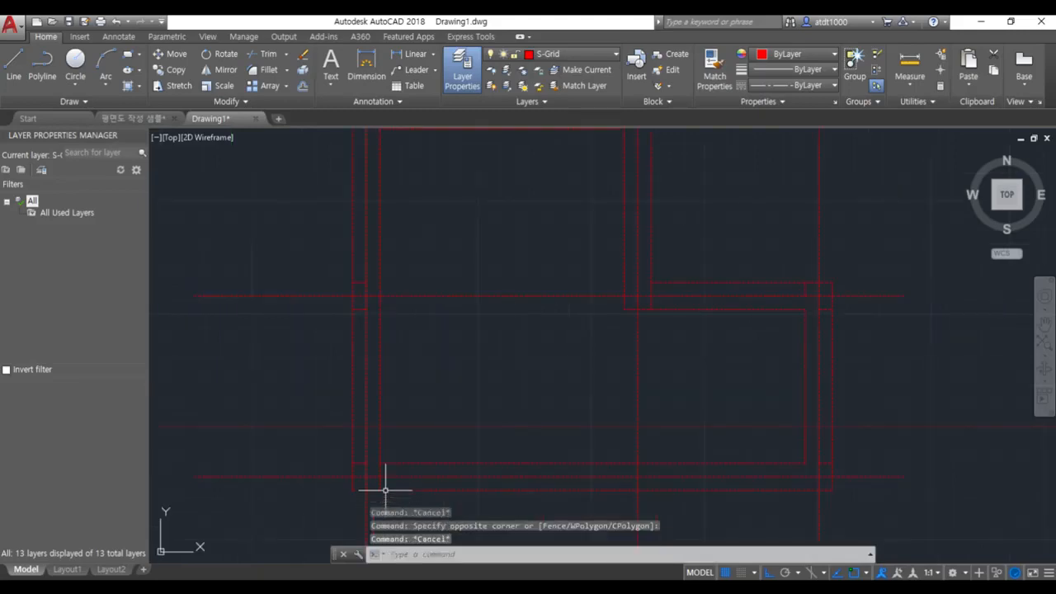
pyautogui.click(379, 489)
pyautogui.click(379, 463)
pyautogui.press('Escape')
pyautogui.press('Escape')
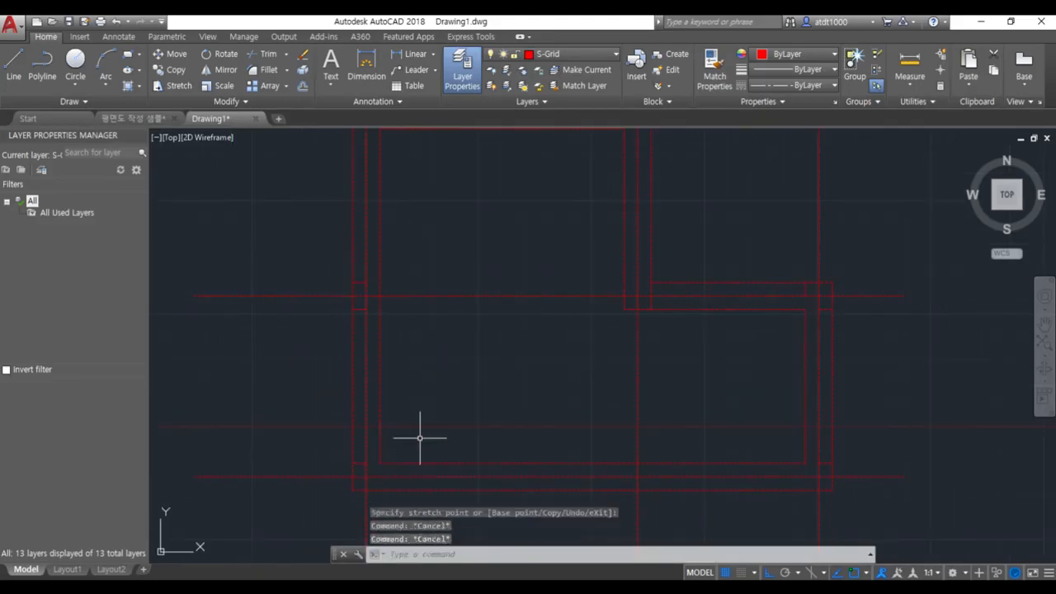
# - Erase the two short stubs inside the left wall at the middle gridline
pyautogui.click(332, 259)
pyautogui.click(371, 334)
pyautogui.press('Delete')
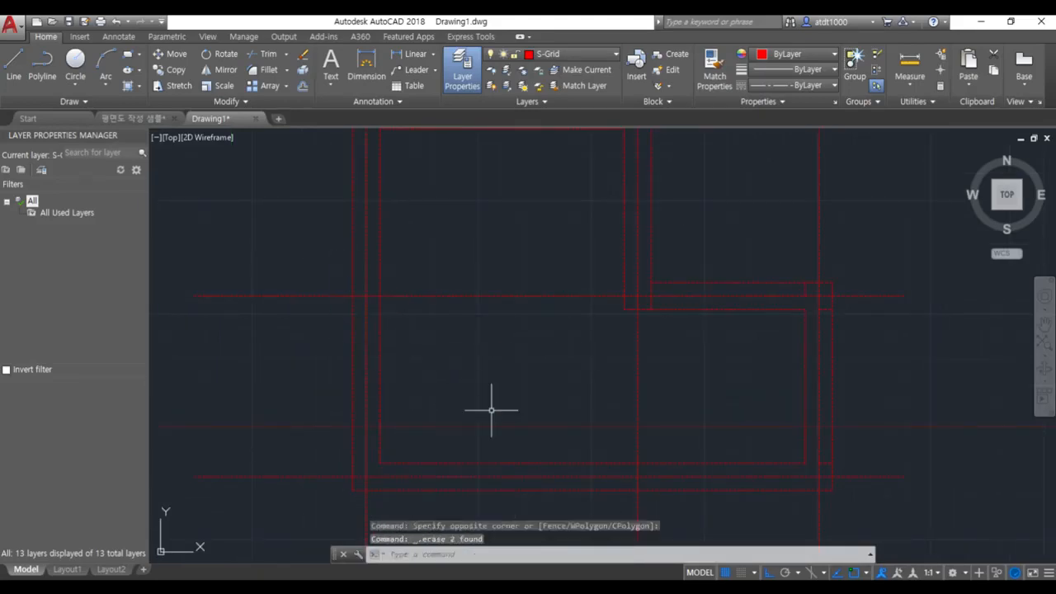
pyautogui.click(652, 285)
pyautogui.click(660, 298)
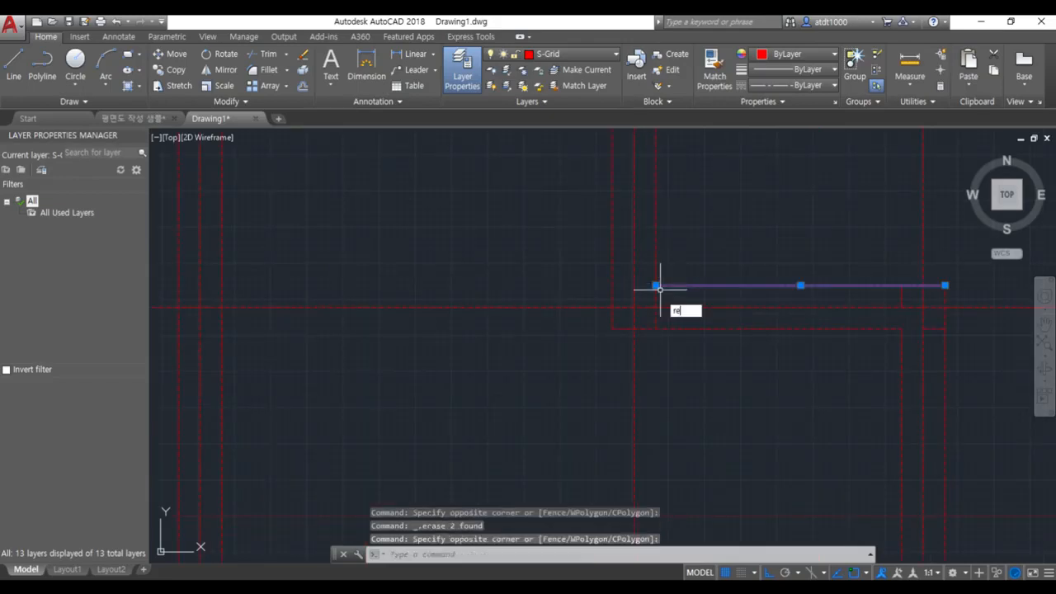
pyautogui.press('Escape')
pyautogui.press('Escape')
# - Trim the middle wall's outer vertical line below the outer top line of the lower-right wing
pyautogui.click(674, 288)
pyautogui.click(664, 280)
pyautogui.write('tr')
pyautogui.press('space')
pyautogui.click(663, 295)
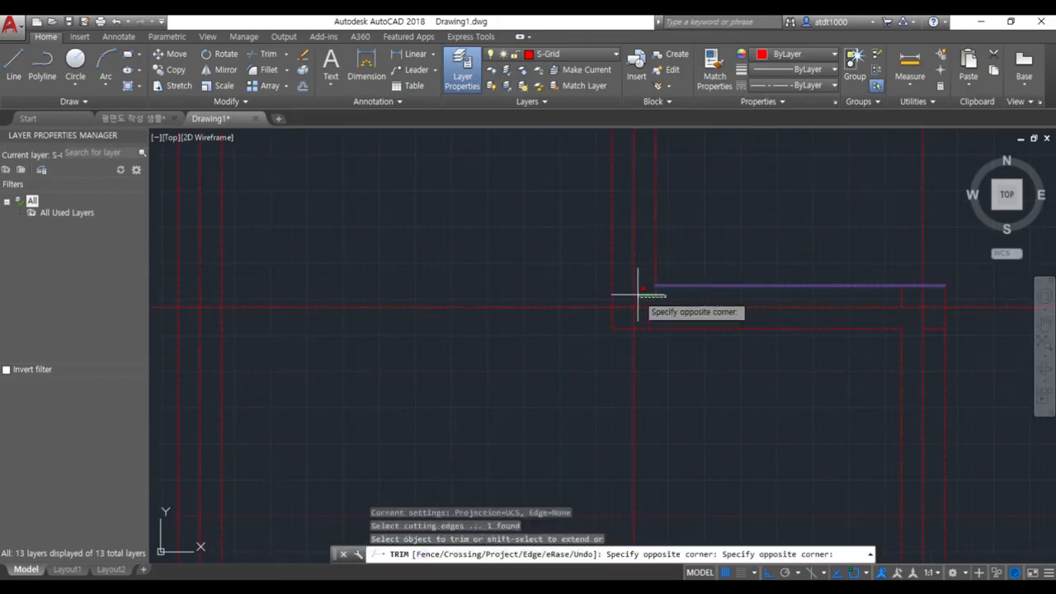
pyautogui.click(636, 295)
pyautogui.press('Escape')
pyautogui.press('Escape')
# - Erase the remaining short stubs at the upper-right and lower-right corners of the lower-right wing
pyautogui.scroll(-4, 591, 313)
pyautogui.click(654, 272)
pyautogui.click(672, 323)
pyautogui.press('Delete')
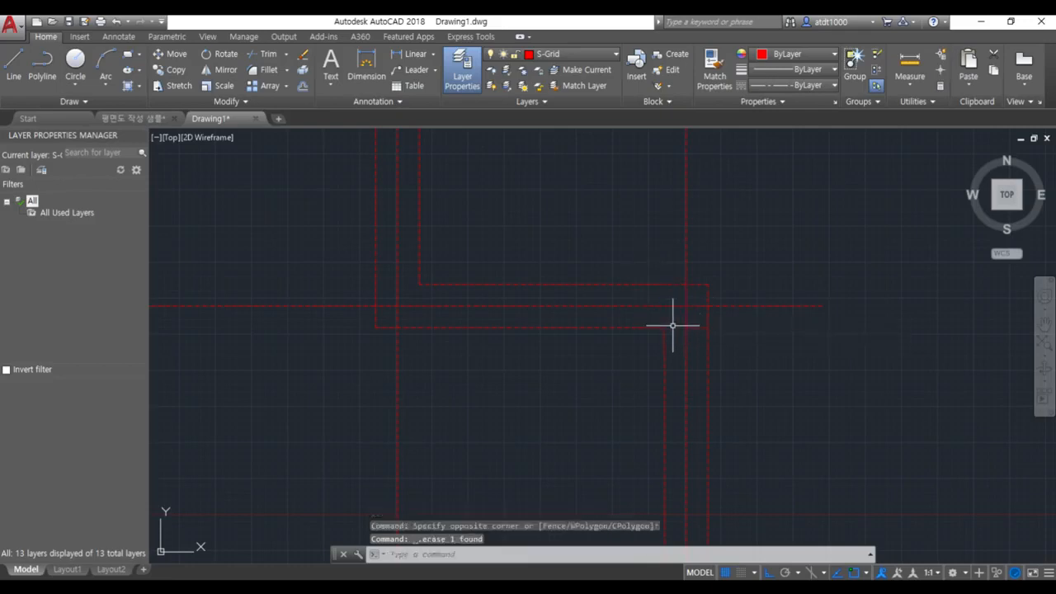
pyautogui.click(675, 320)
pyautogui.click(715, 338)
pyautogui.press('Delete')
pyautogui.click(668, 414)
pyautogui.click(727, 445)
pyautogui.press('Delete')
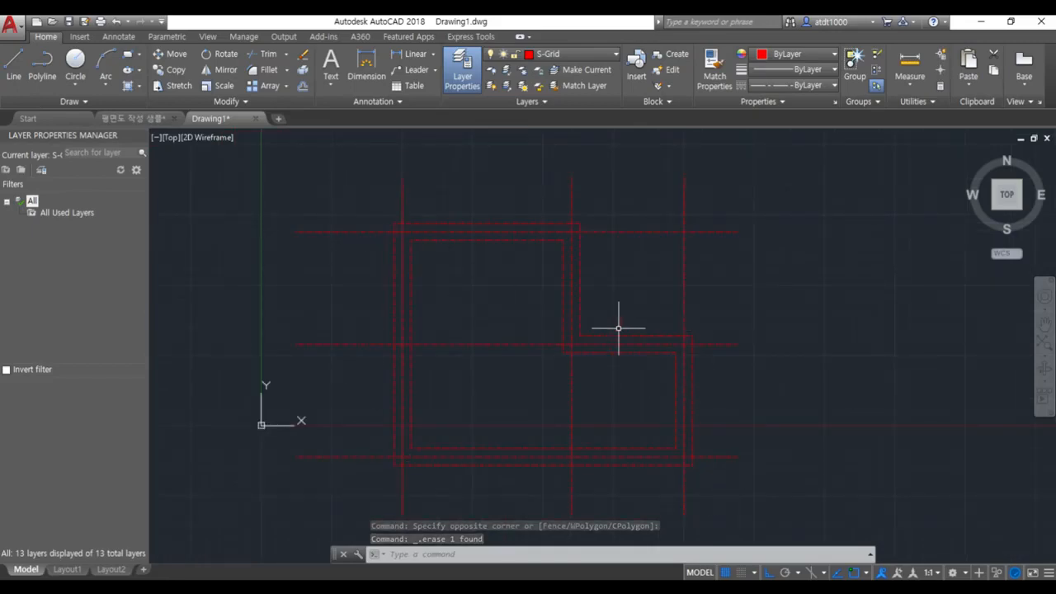
# - Assign the outermost top wall line to the S-Wall layer
pyautogui.press('Escape')
pyautogui.press('Escape')
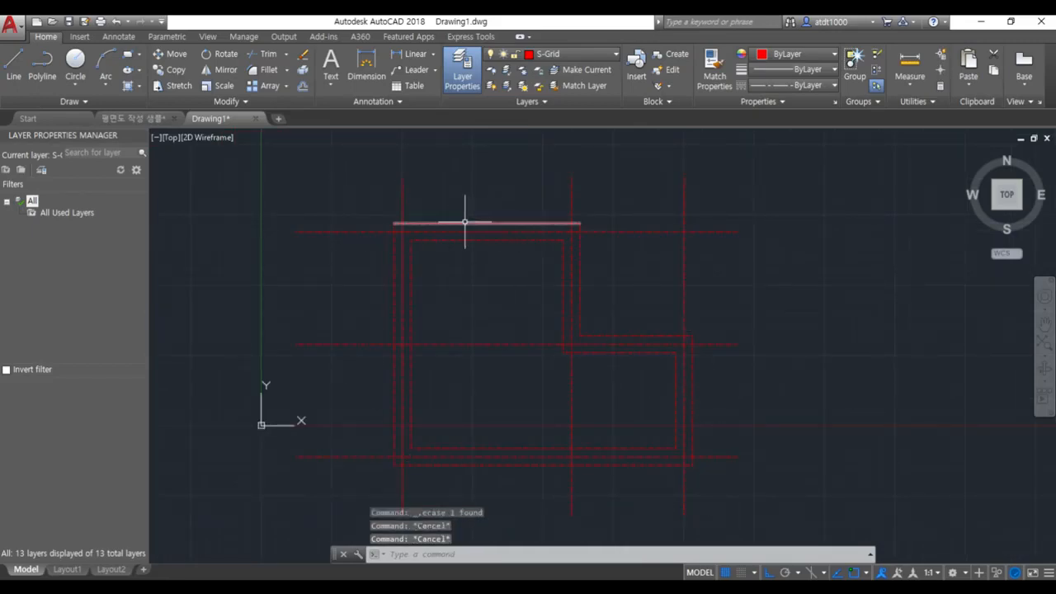
pyautogui.click(544, 54)
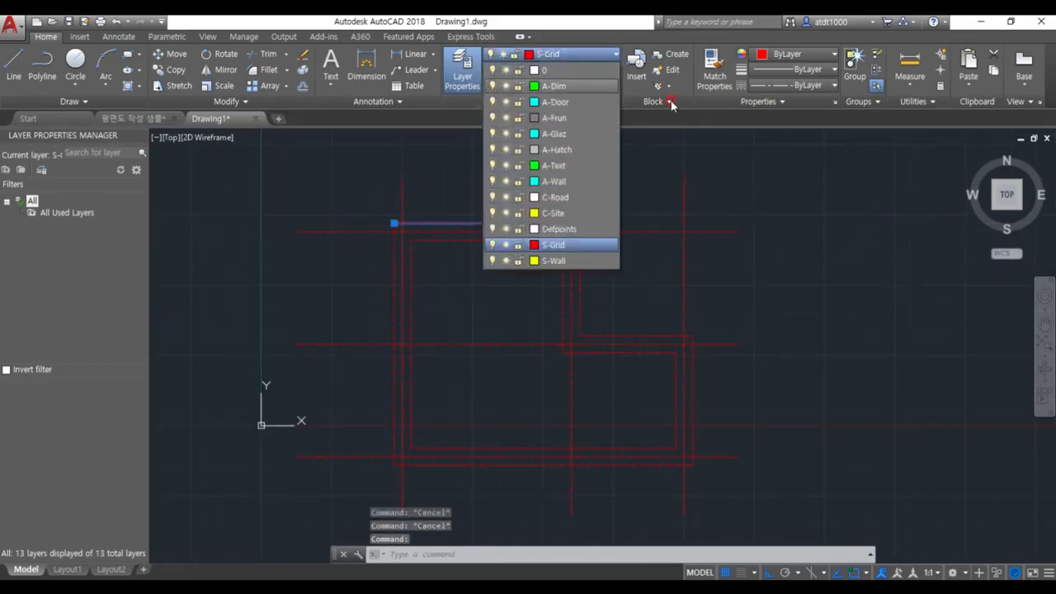
pyautogui.click(558, 259)
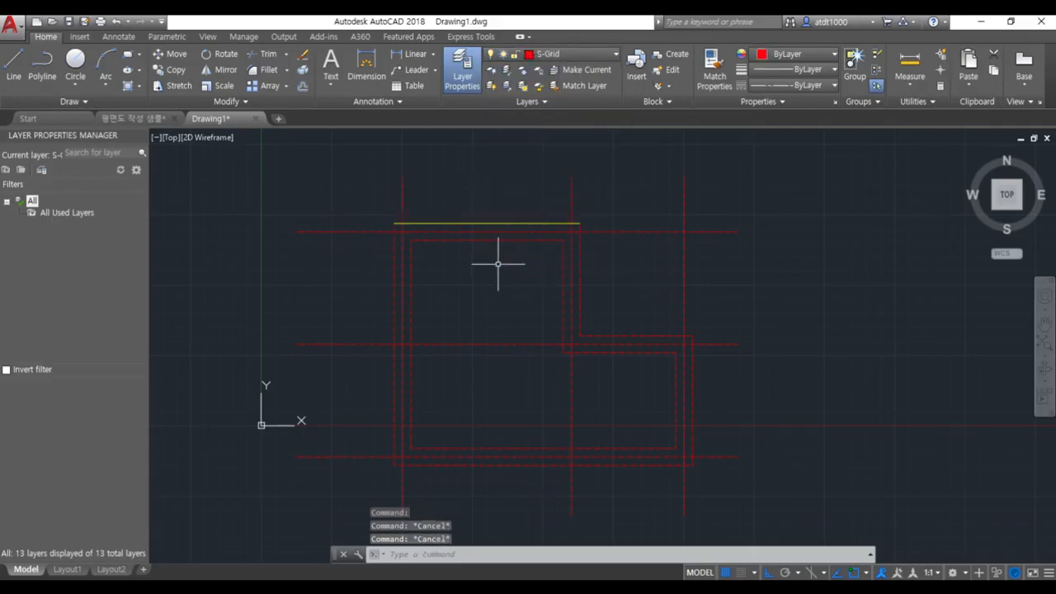
# - Match the properties of the outermost top wall line onto the inner top line and both left and bottom wall lines
pyautogui.write('ma')
pyautogui.press('Return')
pyautogui.click(467, 222)
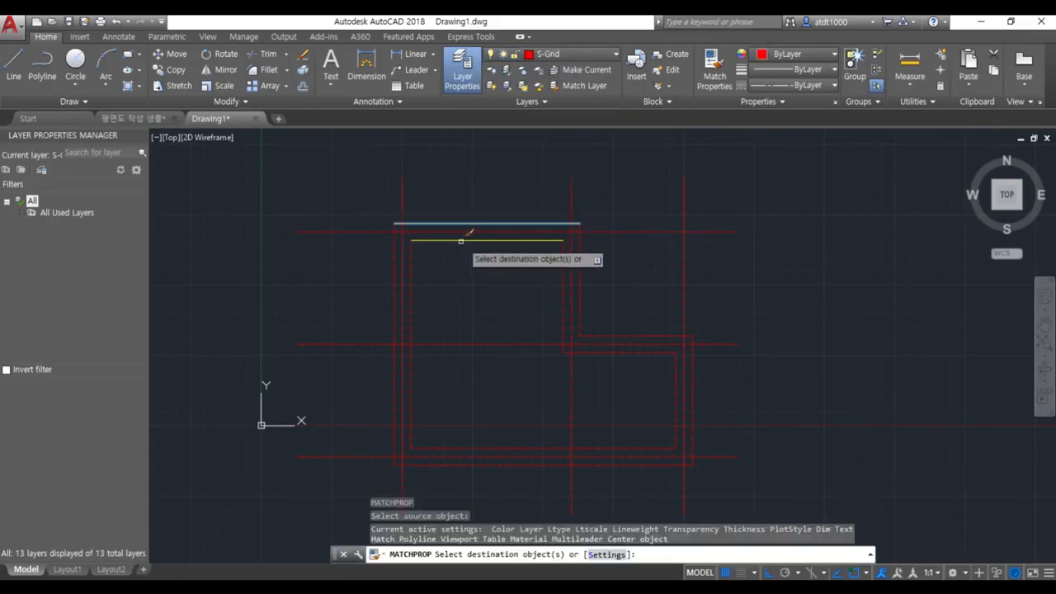
pyautogui.click(400, 247)
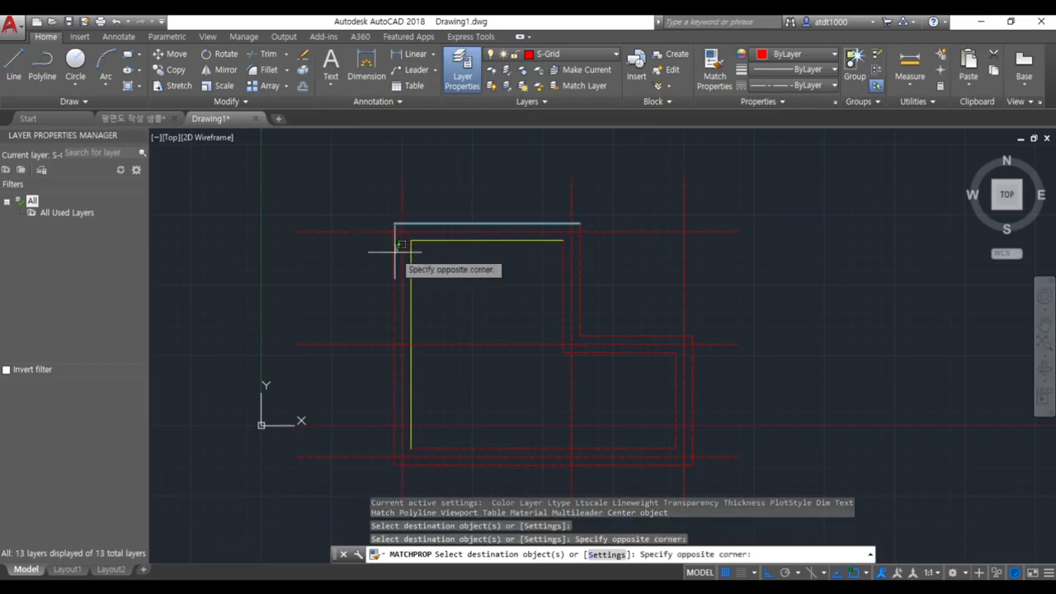
pyautogui.click(394, 252)
pyautogui.click(402, 456)
pyautogui.click(396, 466)
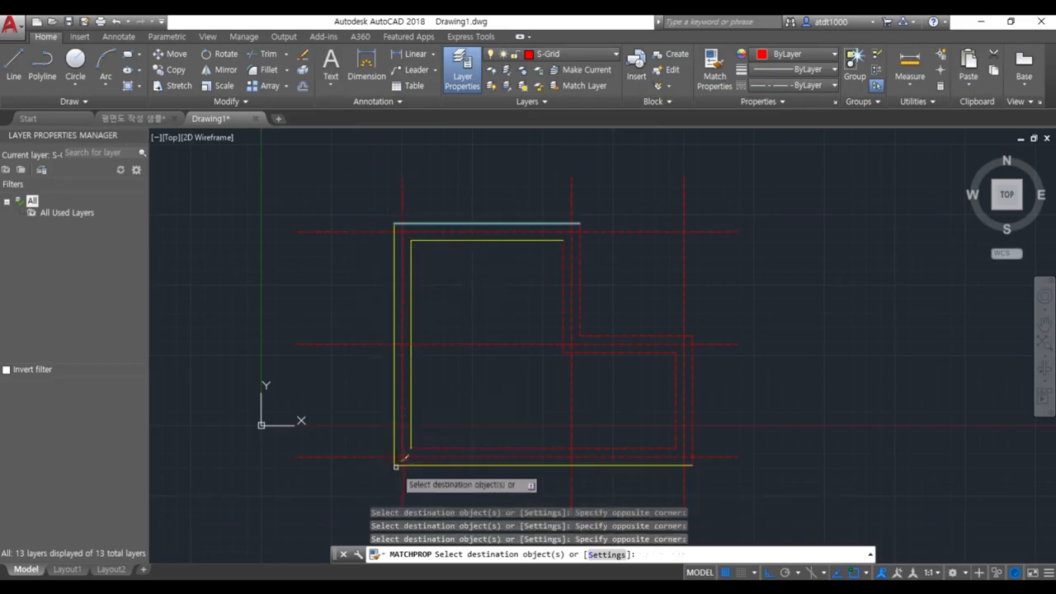
pyautogui.click(477, 475)
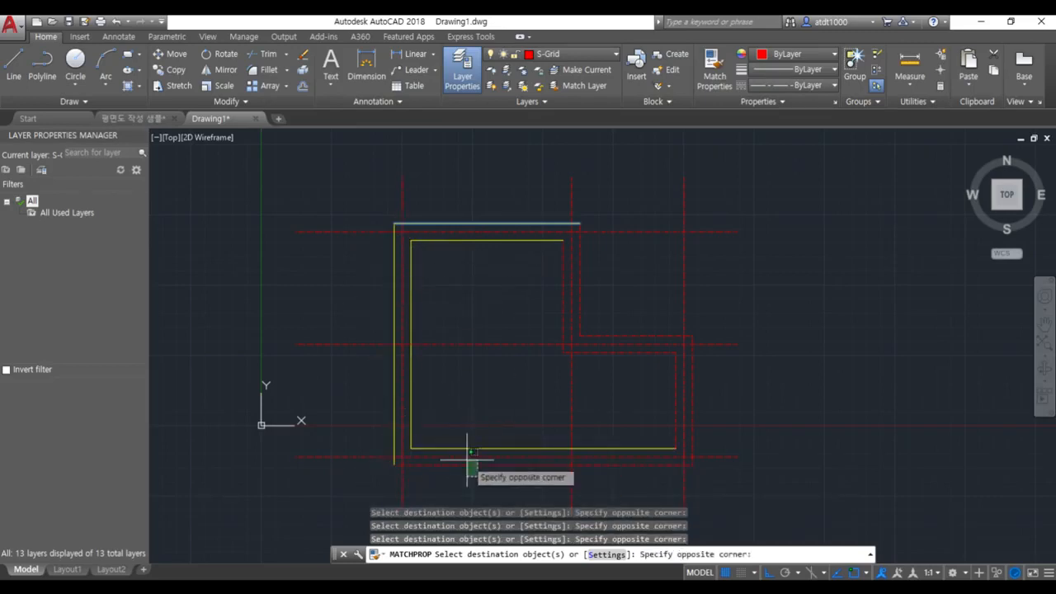
pyautogui.click(465, 458)
# - Match the same wall properties onto both right wall lines and both top lines of the lower-right wing
pyautogui.scroll(2, 679, 451)
pyautogui.click(752, 448)
pyautogui.click(715, 415)
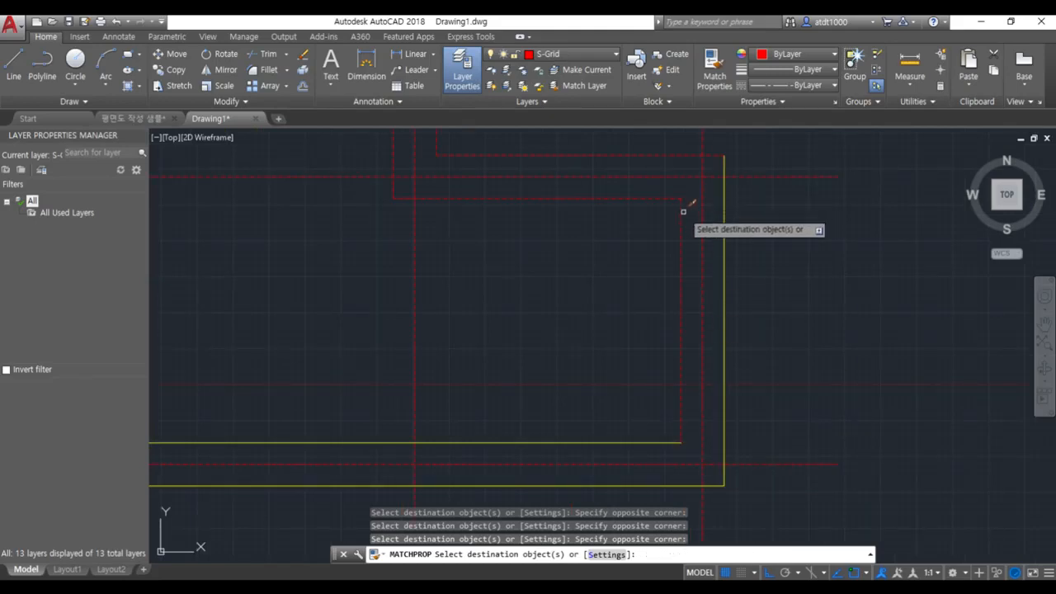
pyautogui.scroll(-3, 688, 207)
pyautogui.click(624, 187)
pyautogui.click(617, 196)
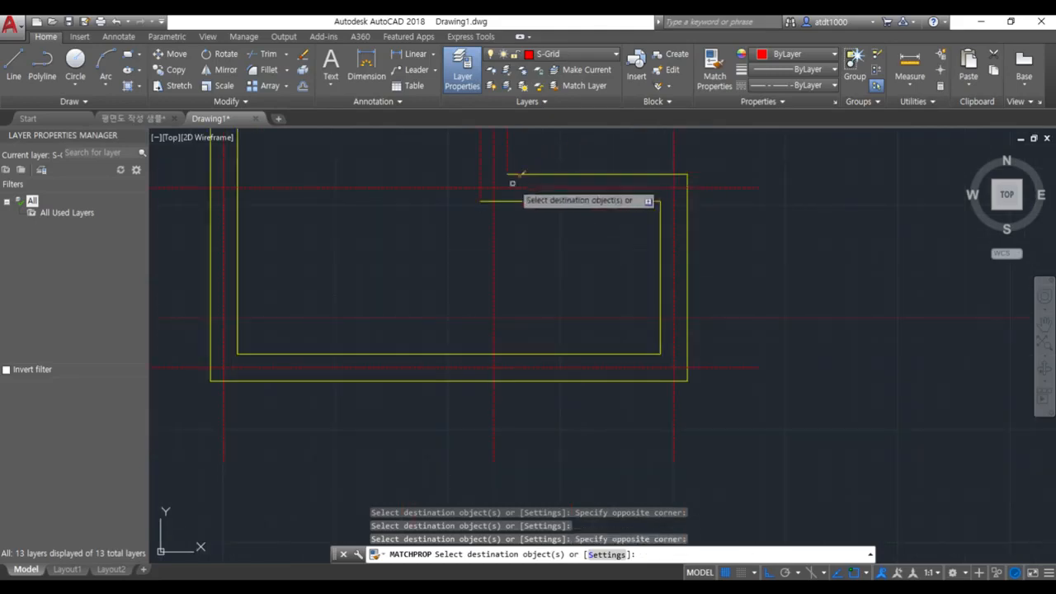
# - Match the wall properties onto both vertical lines of the middle wall above the lower-right wing and finish matching
pyautogui.click(518, 177)
pyautogui.click(499, 164)
pyautogui.click(484, 204)
pyautogui.click(470, 196)
pyautogui.scroll(-2, 542, 315)
pyautogui.scroll(4, 524, 177)
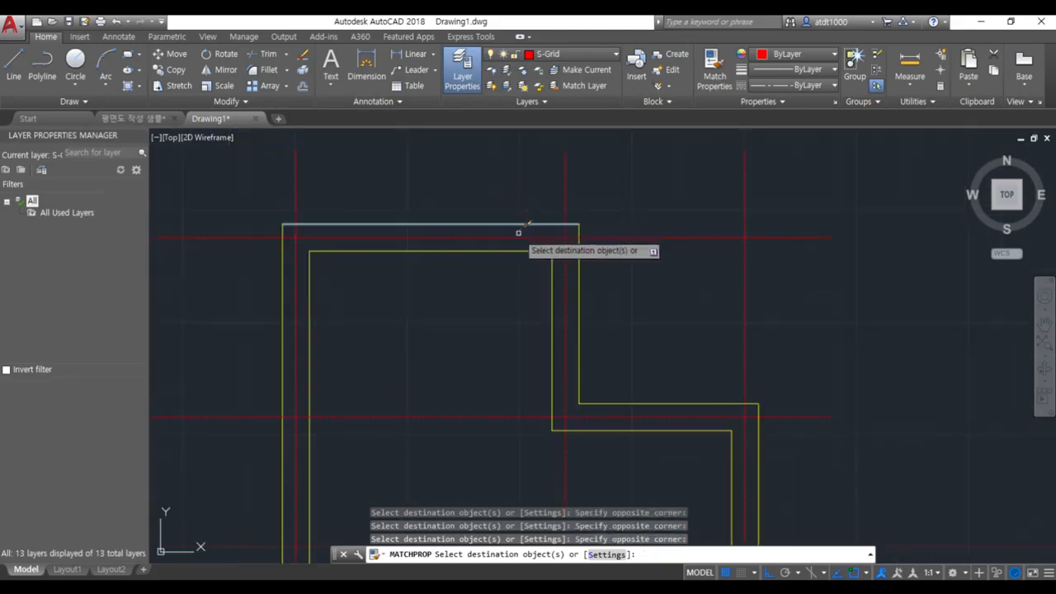
pyautogui.press('Escape')
# - Inspect the L-shaped wall outline and check the layer of the lower-right wing's inner top line
pyautogui.scroll(-6, 577, 169)
pyautogui.scroll(6, 616, 262)
pyautogui.scroll(-5, 614, 314)
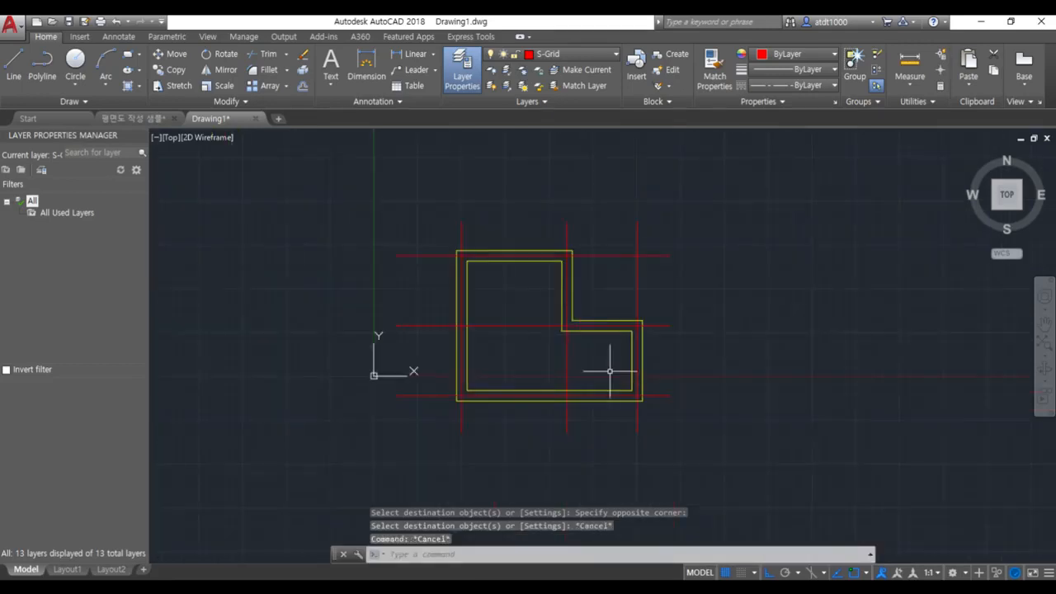
pyautogui.scroll(4, 626, 272)
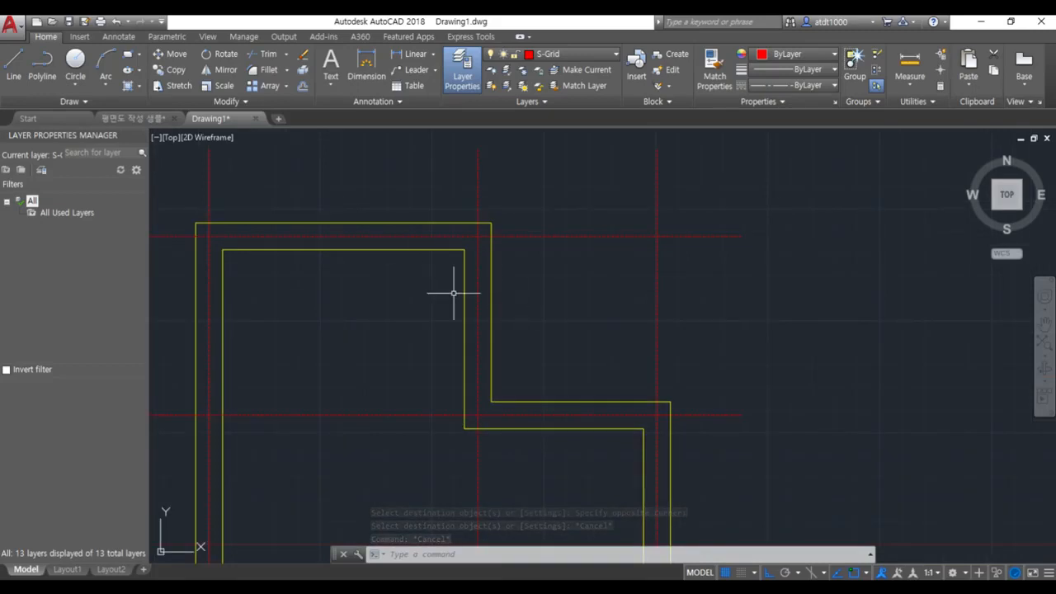
pyautogui.scroll(-4, 568, 373)
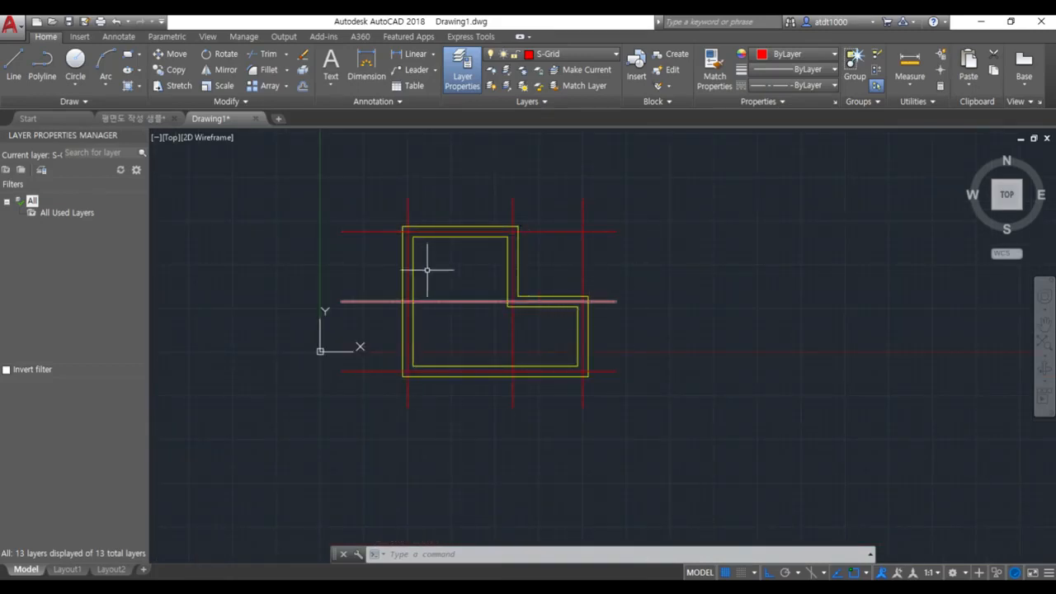
pyautogui.scroll(4, 427, 270)
pyautogui.scroll(-2, 488, 281)
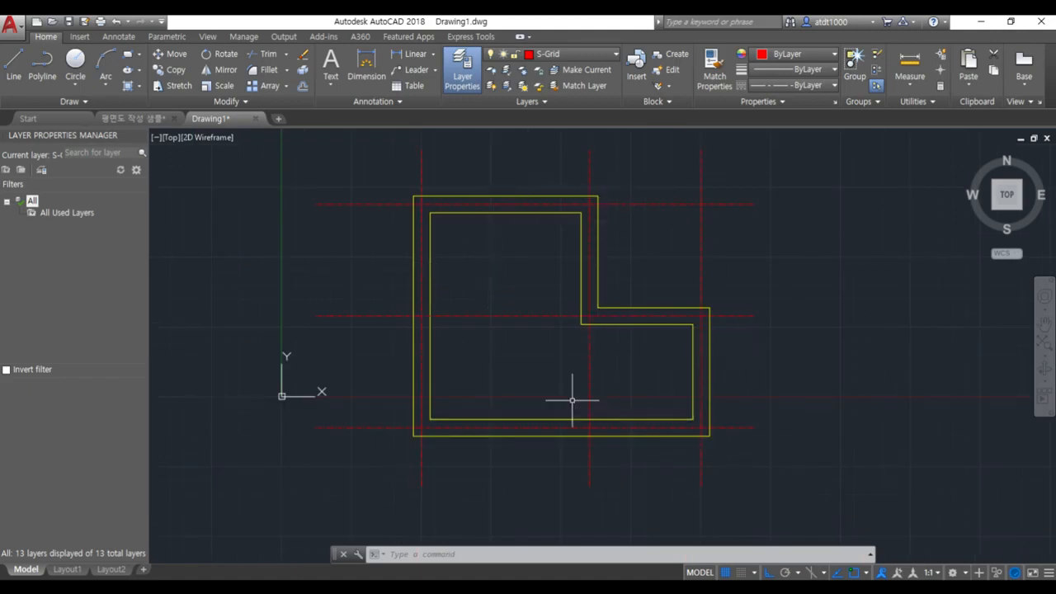
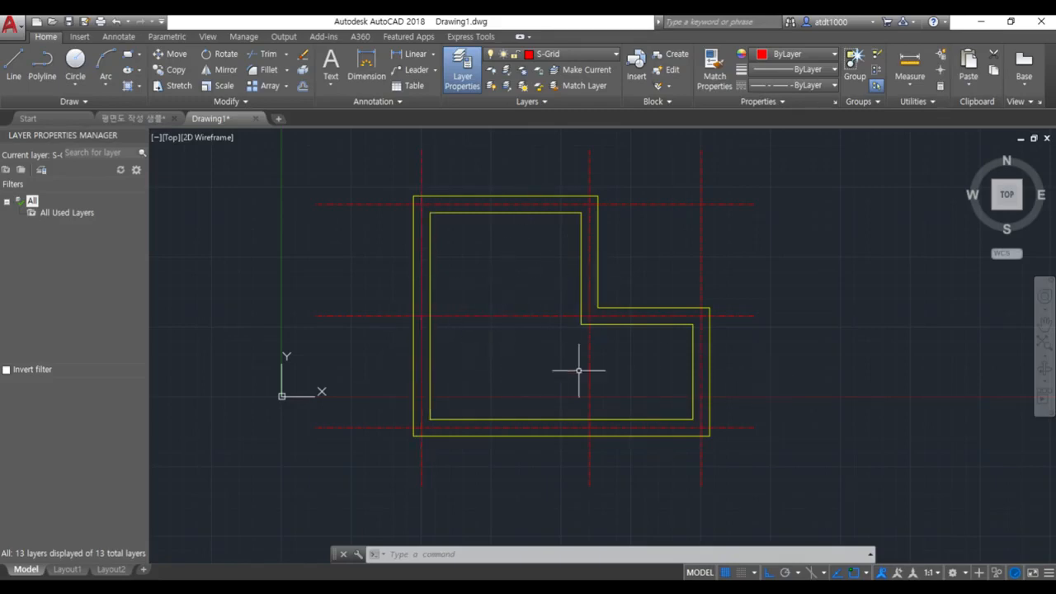
pyautogui.moveTo(611, 322)
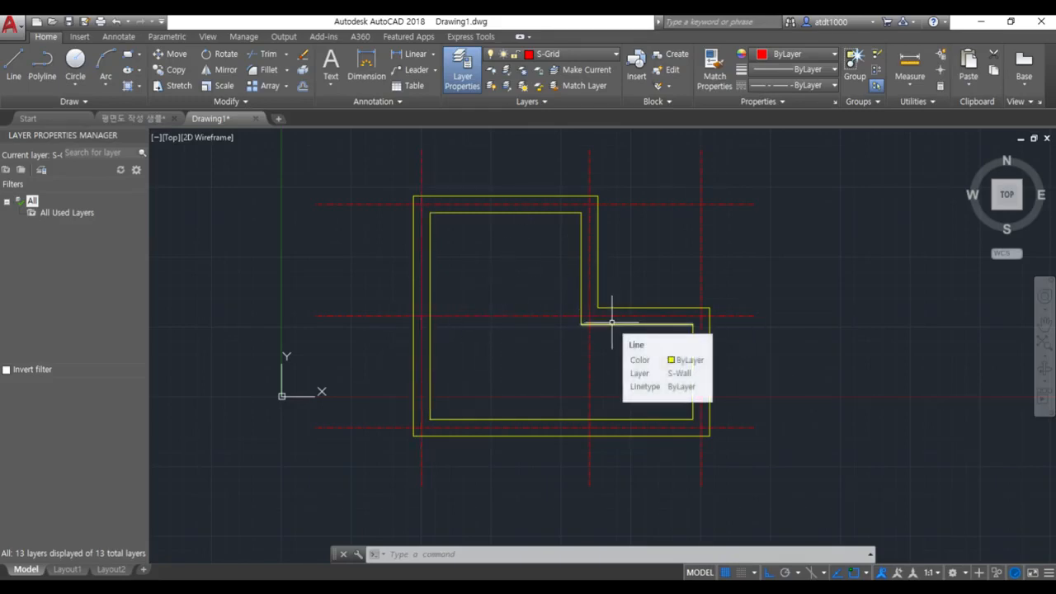
pyautogui.press('Escape')
pyautogui.press('Escape')
pyautogui.scroll(-4, 605, 259)
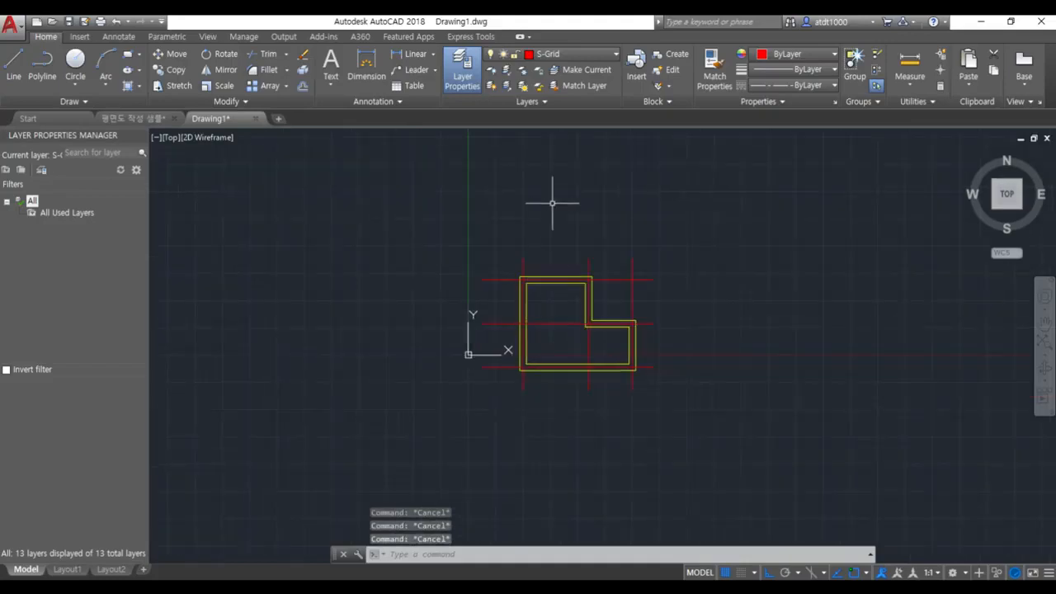
pyautogui.scroll(4, 554, 203)
pyautogui.scroll(-2, 605, 308)
pyautogui.scroll(3, 423, 204)
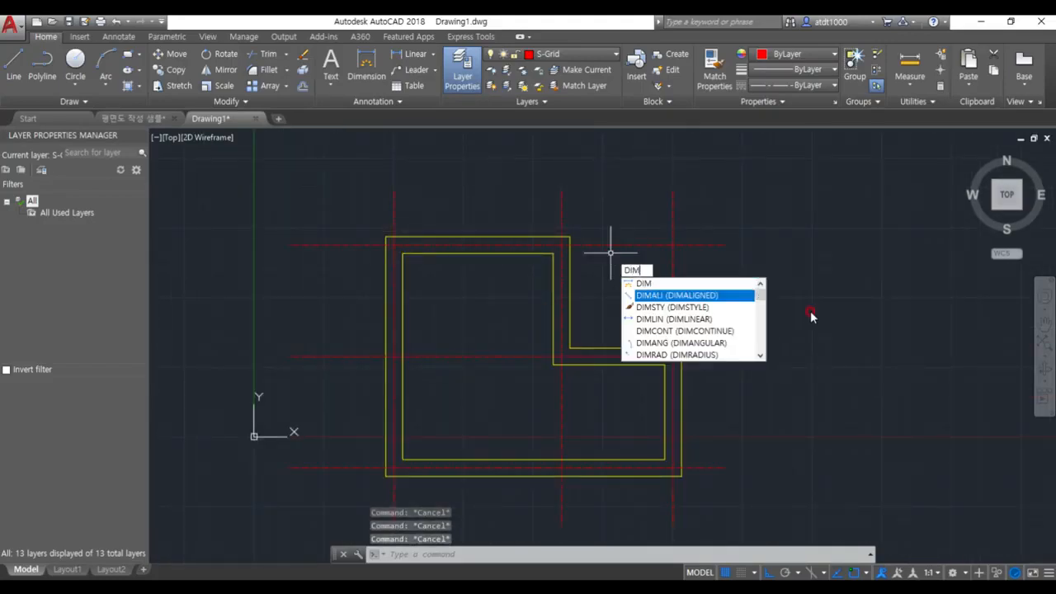
pyautogui.press('Return')
pyautogui.press('Return')
pyautogui.press('Escape')
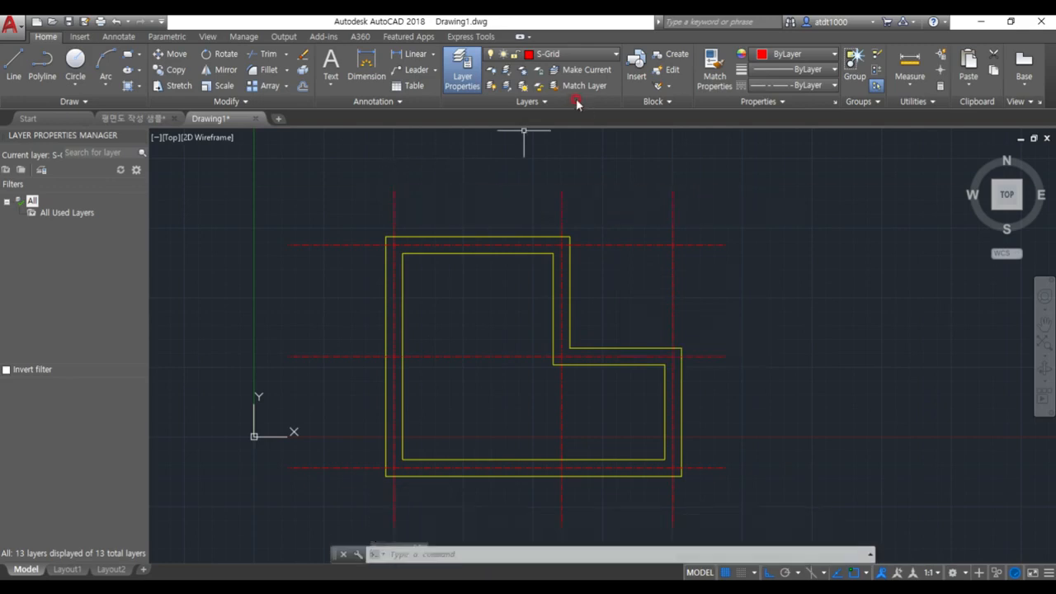
# - Try to dimension the overall width between the outer vertical gridlines on the A-Dim layer, and undo both the dimension and the layer change
pyautogui.click(554, 58)
pyautogui.click(554, 110)
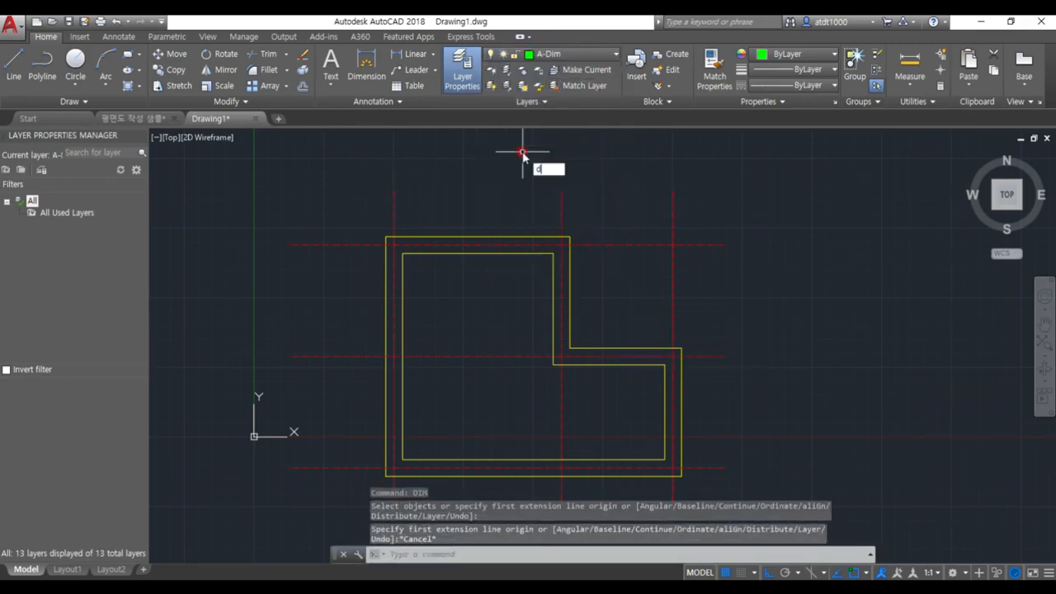
pyautogui.press('Return')
pyautogui.click(395, 190)
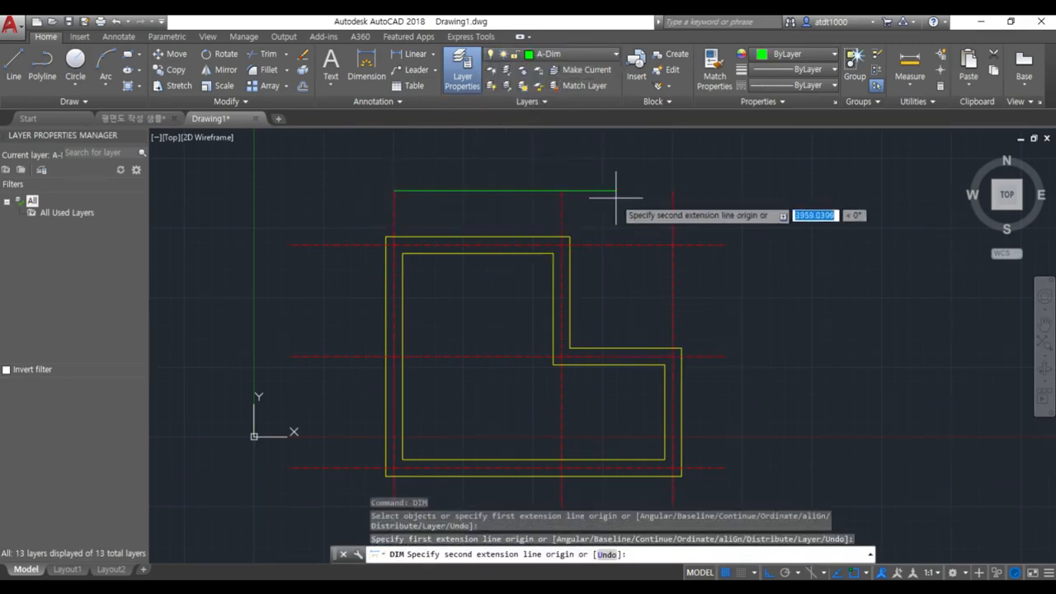
pyautogui.click(673, 190)
pyautogui.click(674, 195)
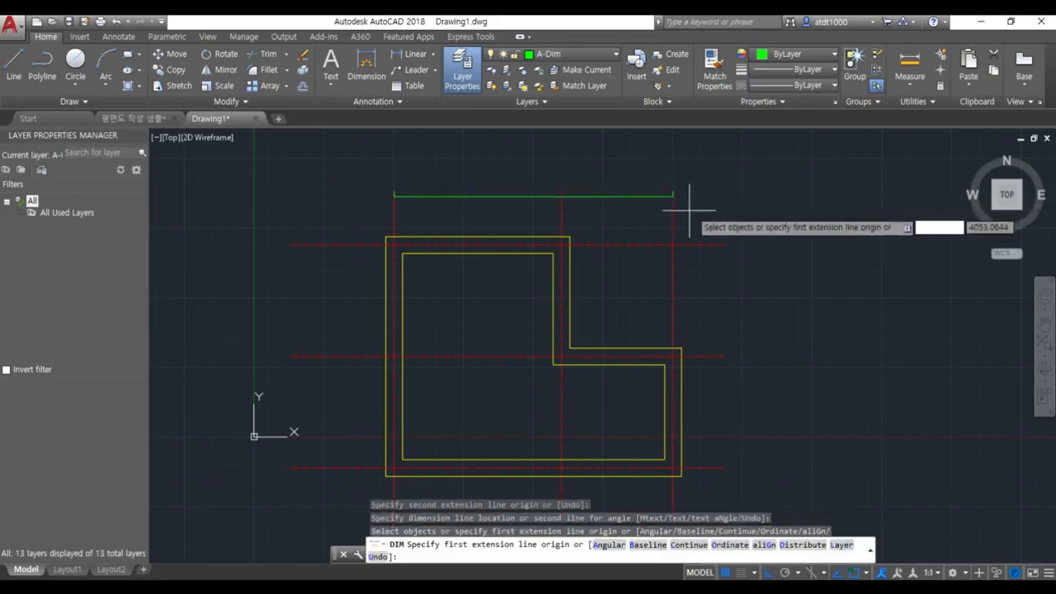
pyautogui.press('Escape')
pyautogui.hotkey('ctrl', 'z')
pyautogui.hotkey('ctrl', 'z')
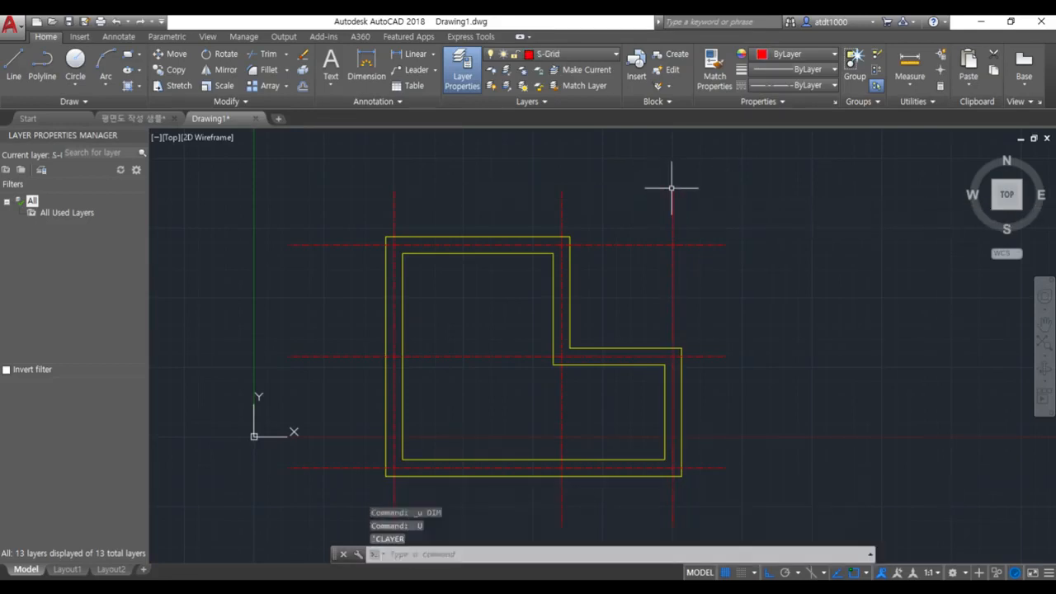
pyautogui.click(577, 54)
pyautogui.click(541, 90)
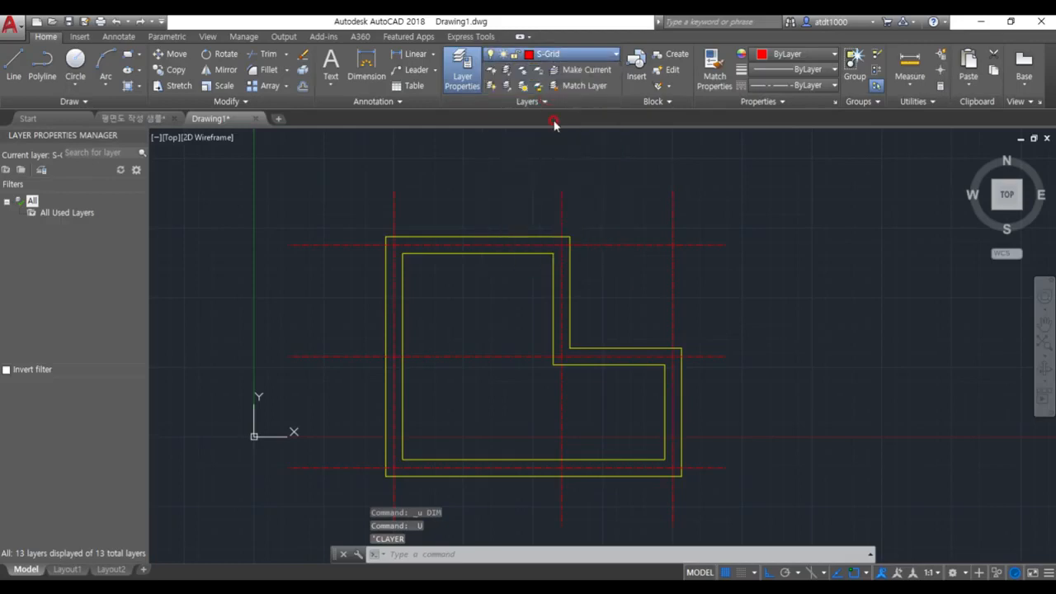
pyautogui.click(637, 181)
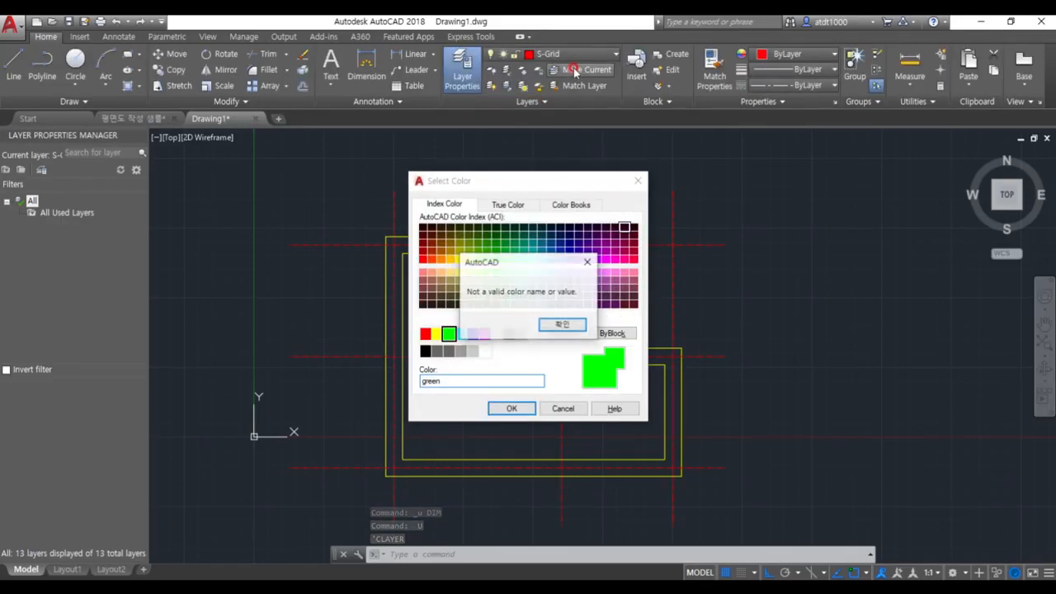
pyautogui.click(564, 326)
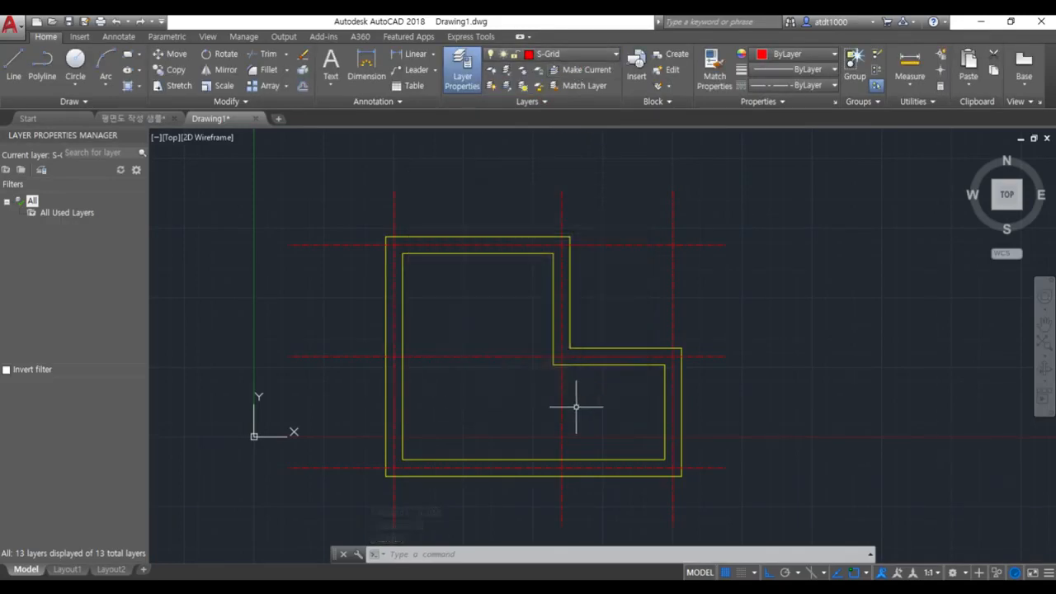
# - Make A-Dim the current layer and dimension the overall width between the outer vertical gridlines, placing the dimension above their upper ends
pyautogui.click(549, 54)
pyautogui.click(542, 141)
pyautogui.write('di')
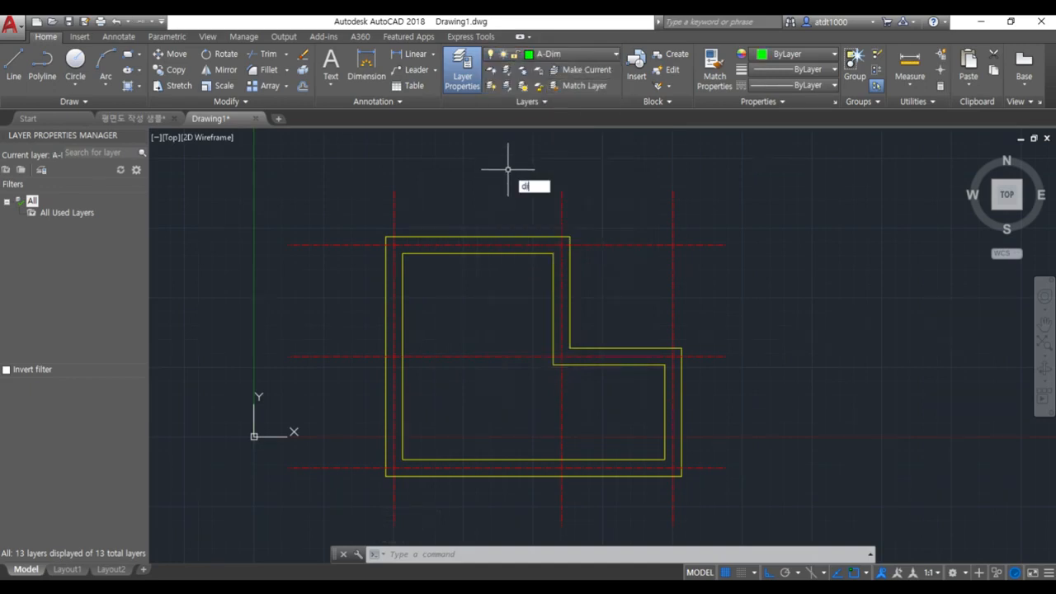
pyautogui.write('m')
pyautogui.press('Return')
pyautogui.click(673, 192)
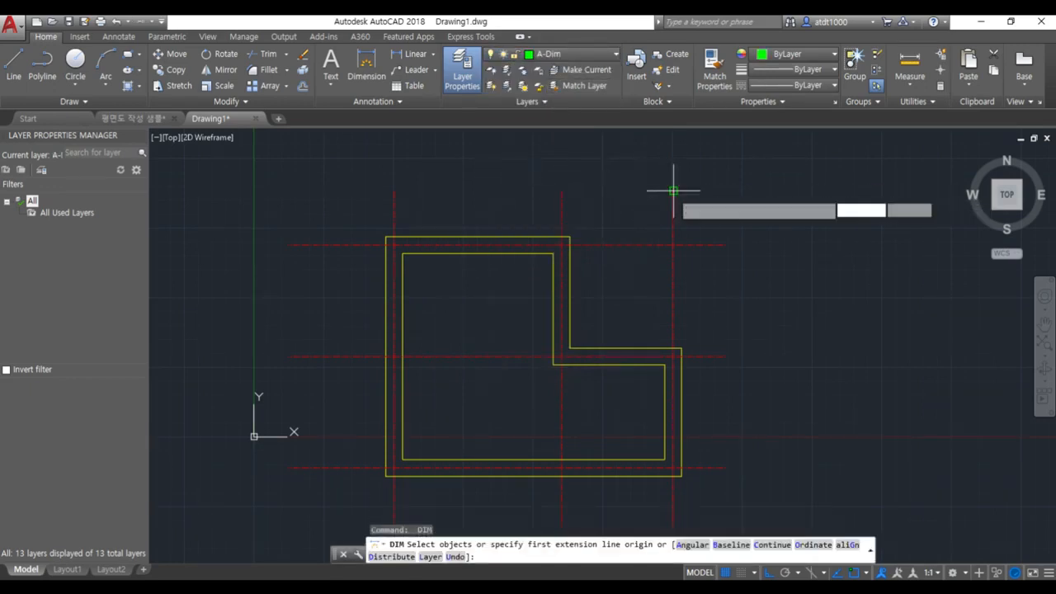
pyautogui.click(394, 191)
pyautogui.click(380, 172)
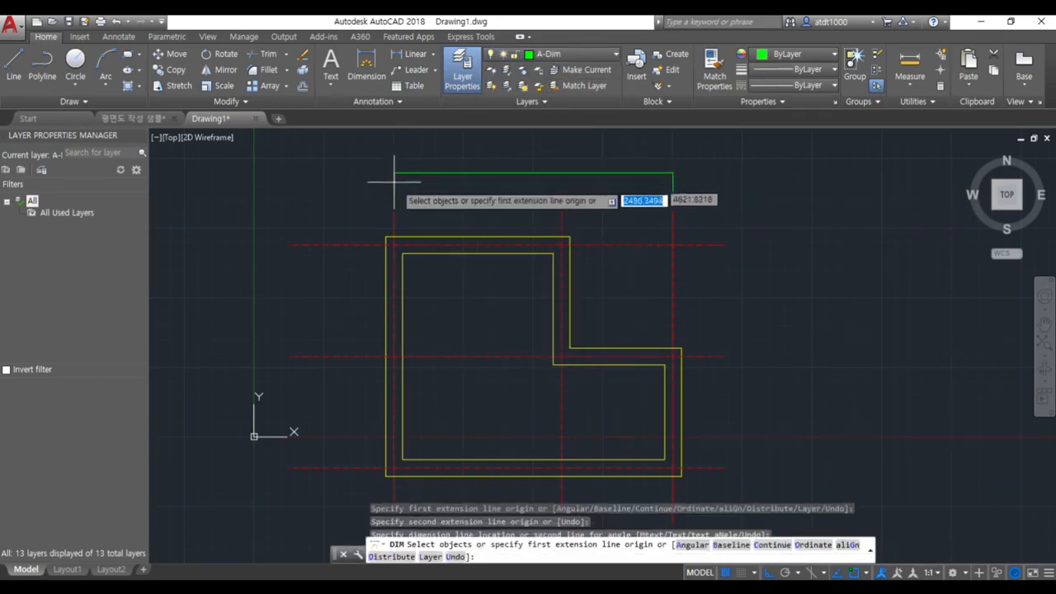
pyautogui.press('Escape')
# - Try to dimension the two bays between the vertical gridlines level with the gridlines' upper ends, and undo these dimensions
pyautogui.write('dim')
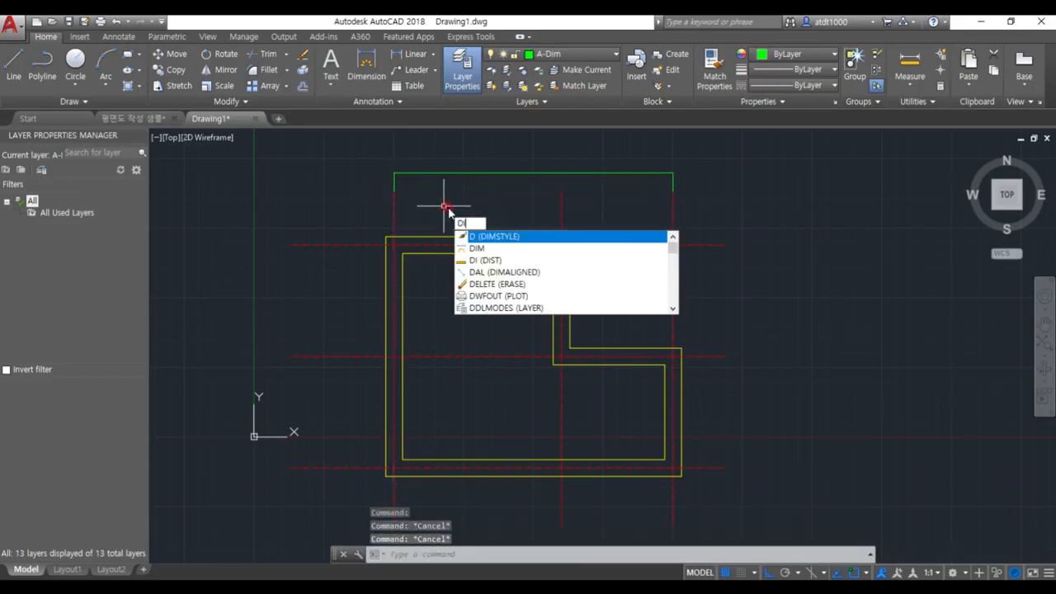
pyautogui.press('Return')
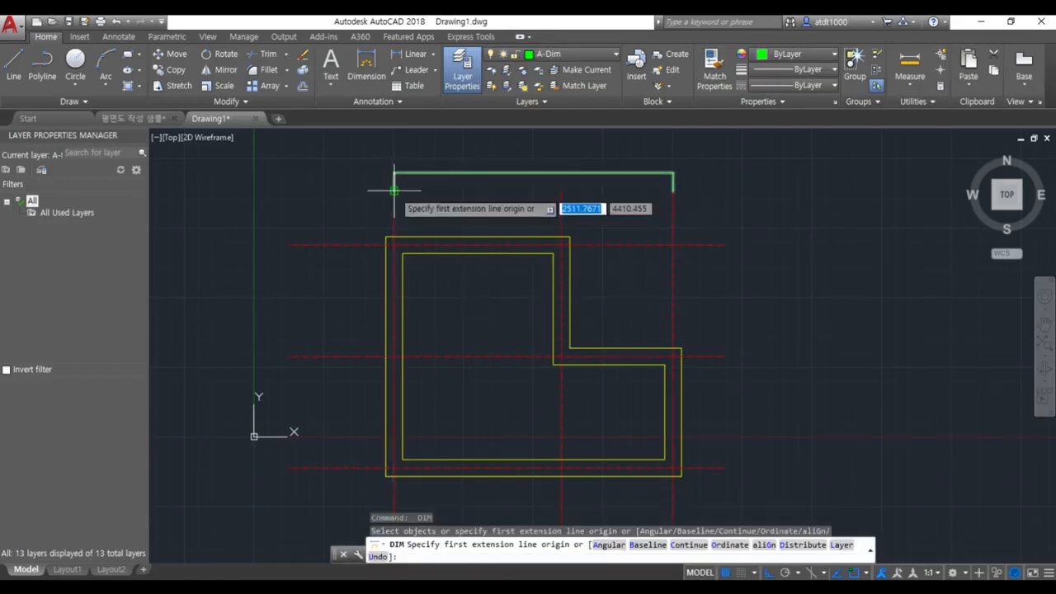
pyautogui.click(395, 191)
pyautogui.click(561, 191)
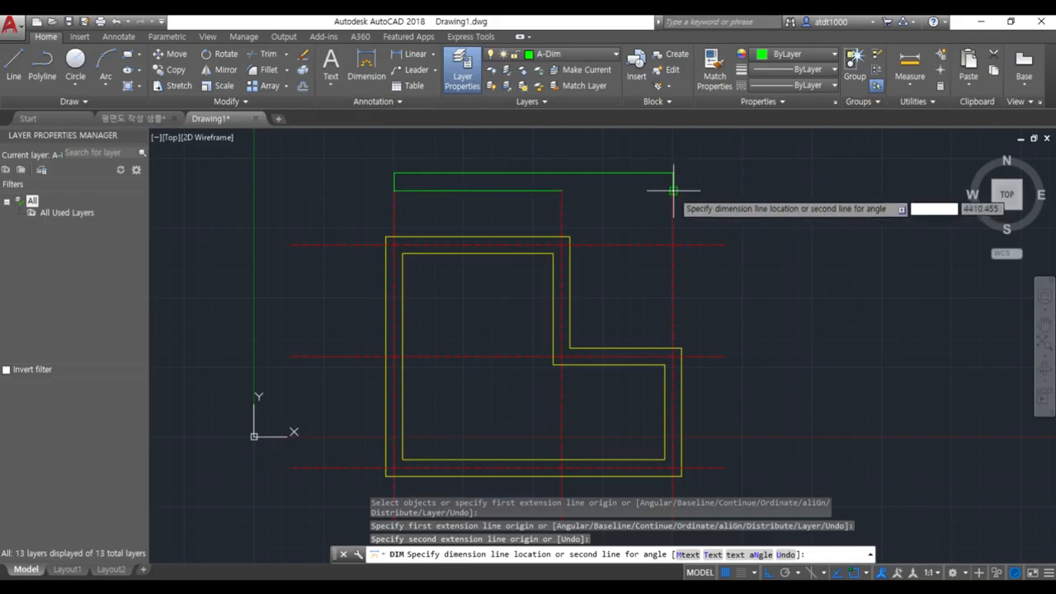
pyautogui.click(673, 192)
pyautogui.press('Escape')
pyautogui.click(673, 191)
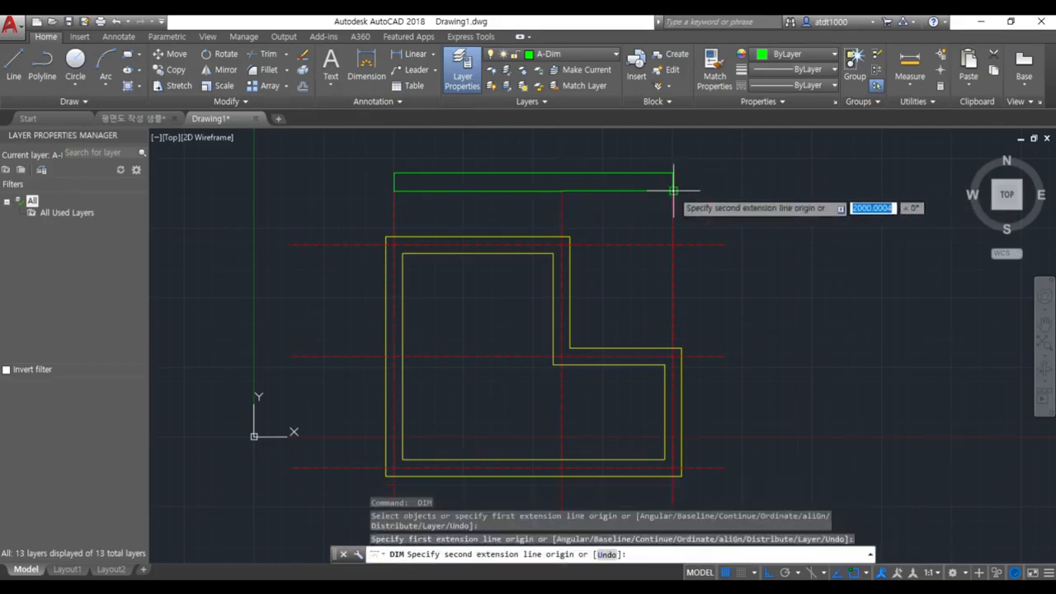
pyautogui.click(715, 190)
pyautogui.click(715, 190)
pyautogui.press('Escape')
pyautogui.write('u')
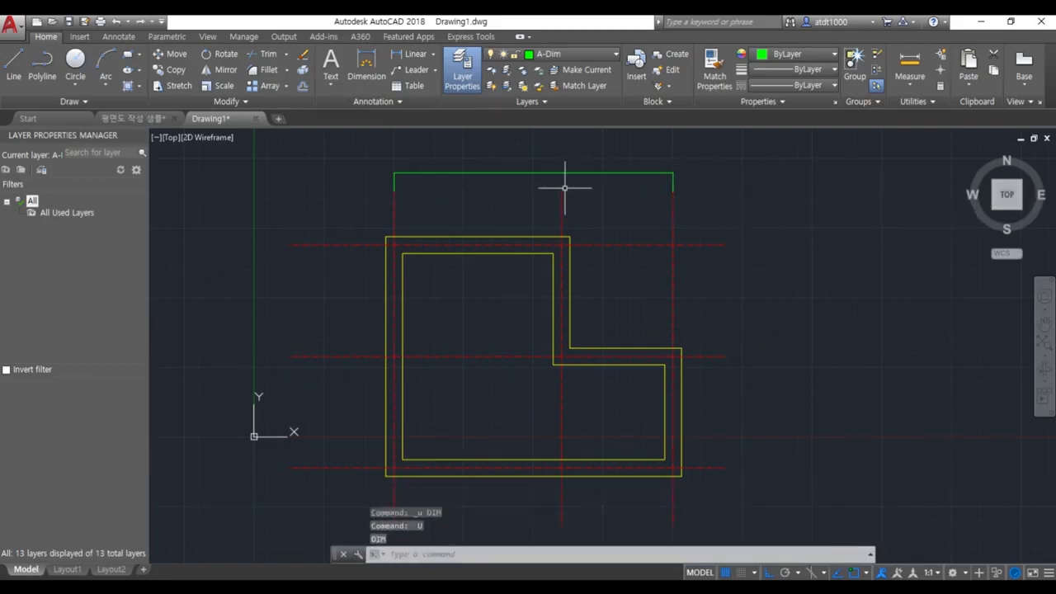
pyautogui.press('Return')
# - Dimension the bay between the left and middle vertical gridlines, placing it just below the overall width dimension
pyautogui.write('dim')
pyautogui.press('Return')
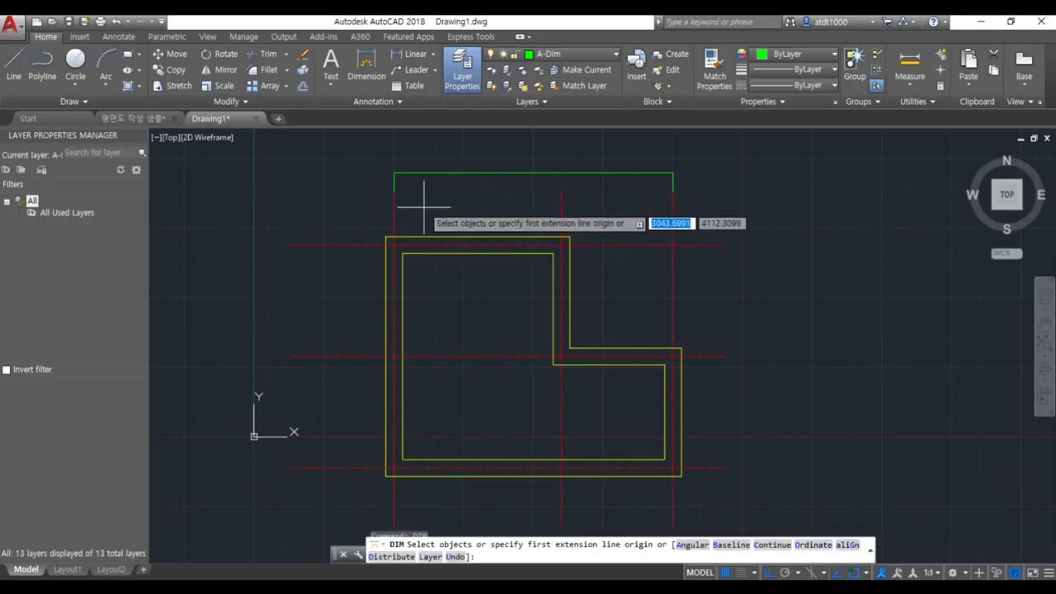
pyautogui.click(410, 177)
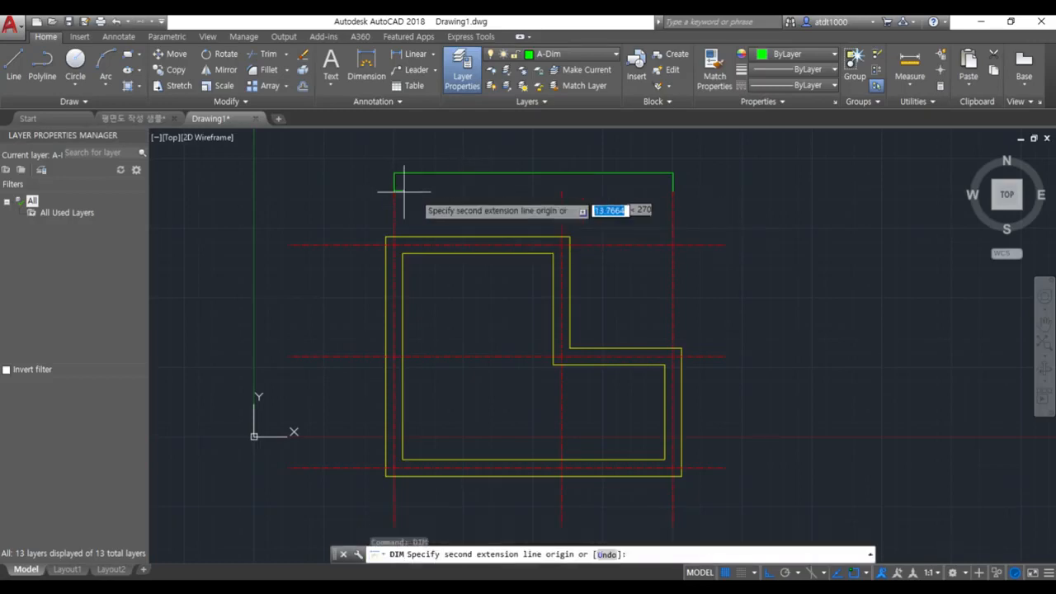
pyautogui.click(561, 191)
pyautogui.click(566, 188)
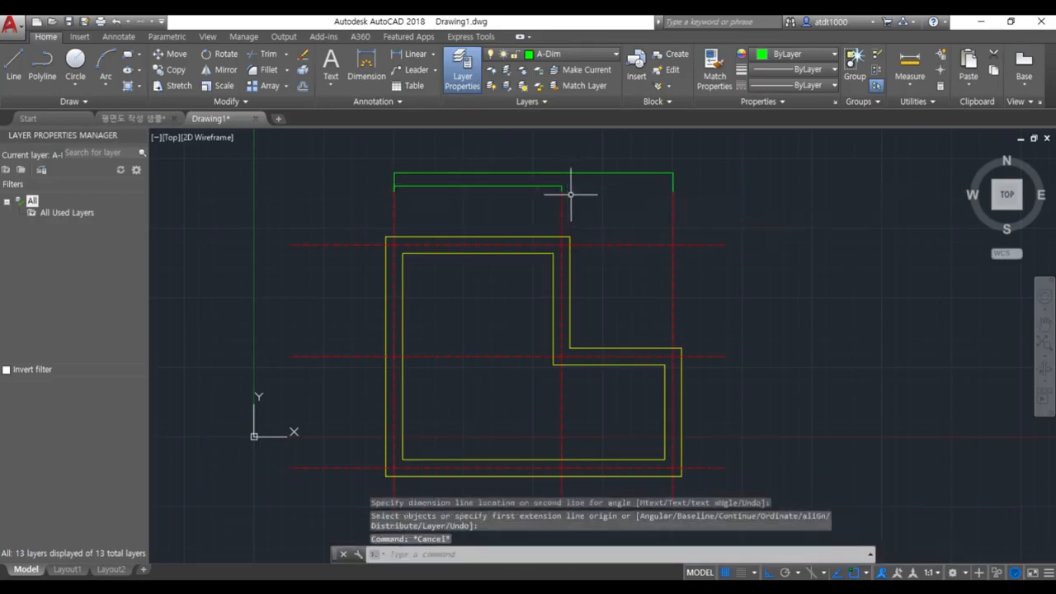
# - Dimension the bay between the middle and right vertical gridlines, placing it about level with the neighbouring bay dimension
pyautogui.press('Return')
pyautogui.click(561, 194)
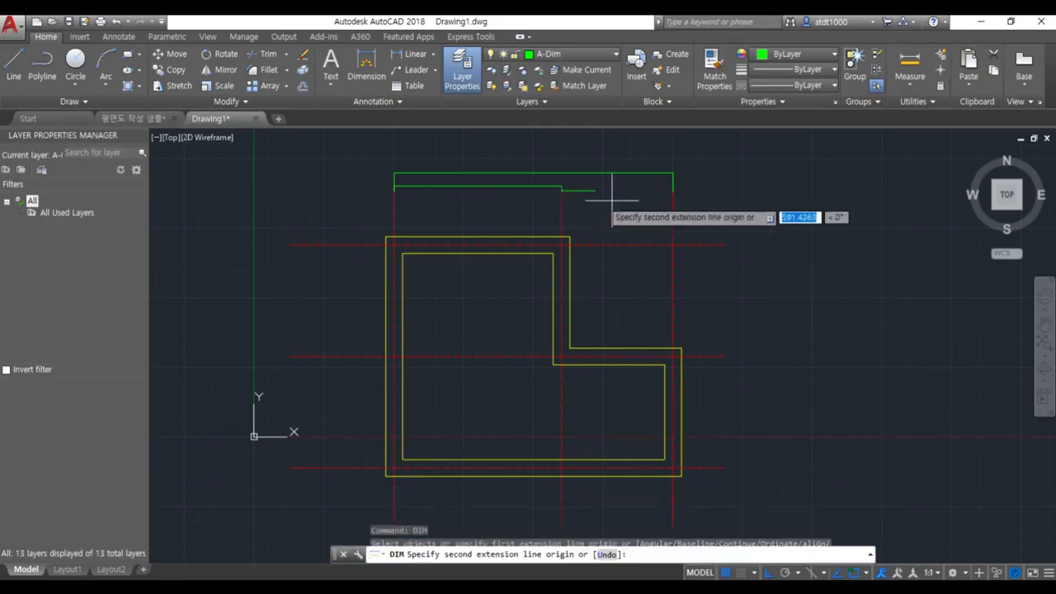
pyautogui.click(672, 195)
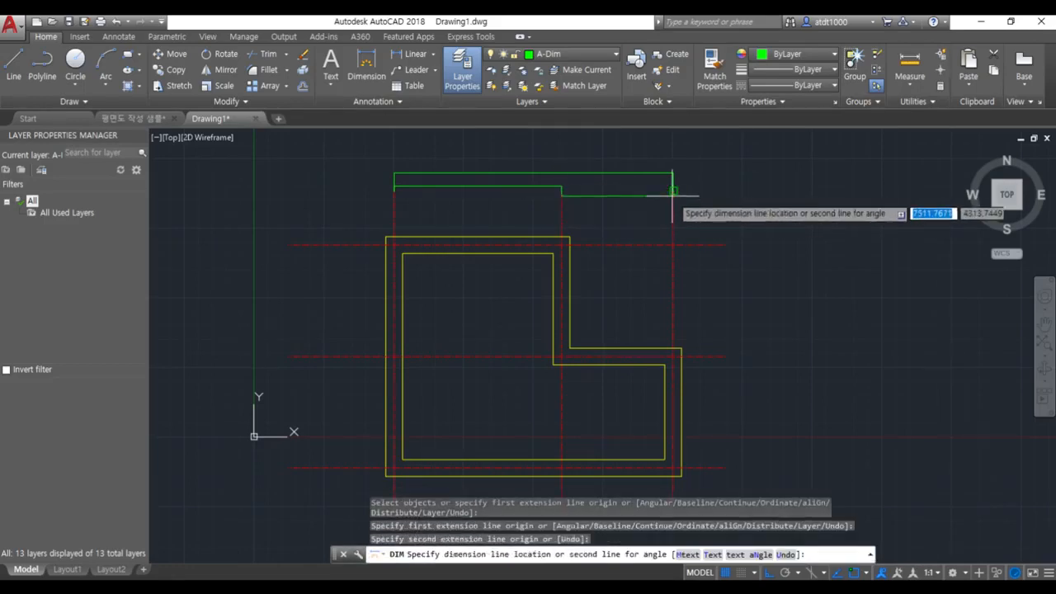
pyautogui.click(734, 178)
pyautogui.press('Escape')
# - Dimension the overall height between the outer horizontal gridlines, placing the dimension just beyond their left ends
pyautogui.press('Return')
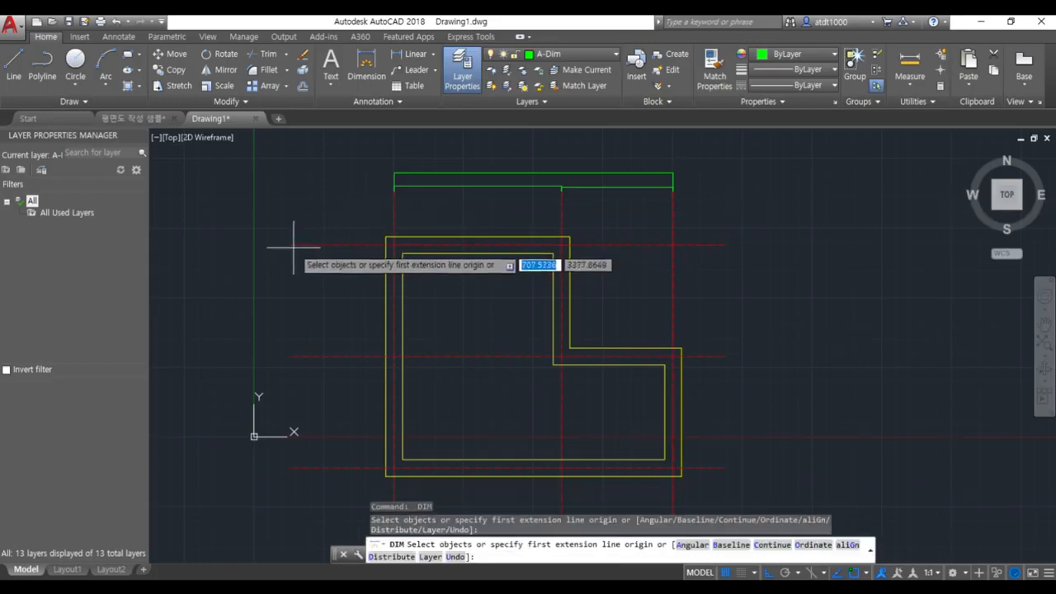
pyautogui.click(287, 245)
pyautogui.click(288, 468)
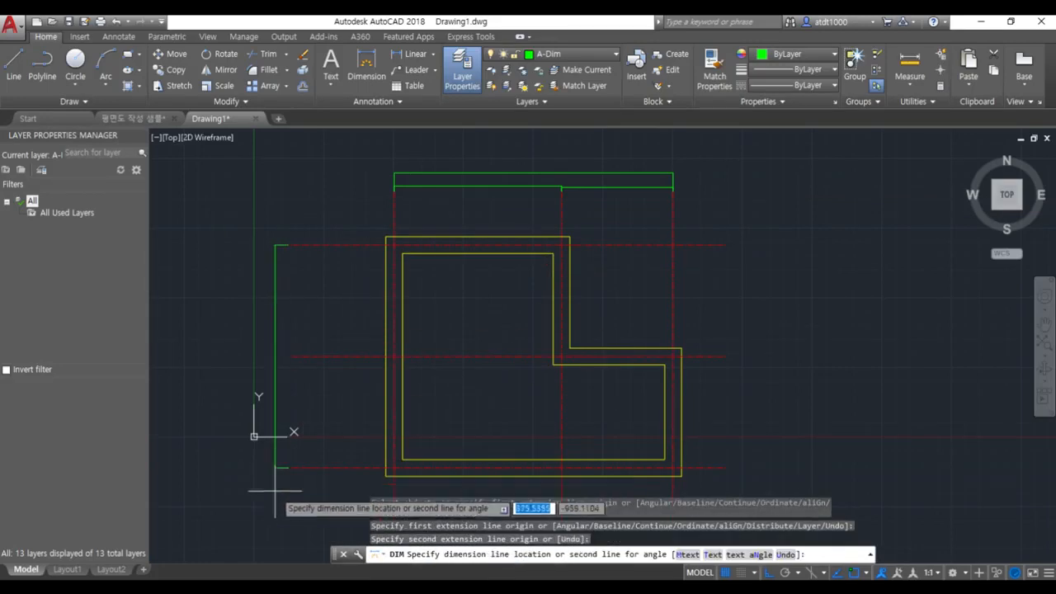
pyautogui.click(278, 476)
pyautogui.press('Escape')
pyautogui.press('Escape')
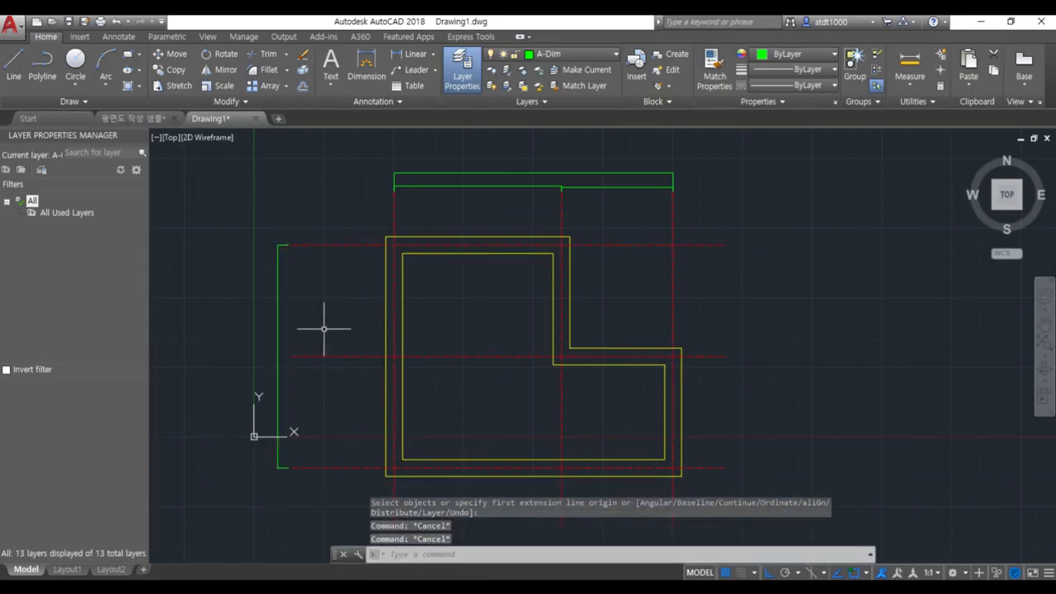
# - Dimension the bay between the upper and middle horizontal gridlines, placing it at their left ends inside the overall height dimension
pyautogui.write('dim')
pyautogui.press('Return')
pyautogui.click(288, 245)
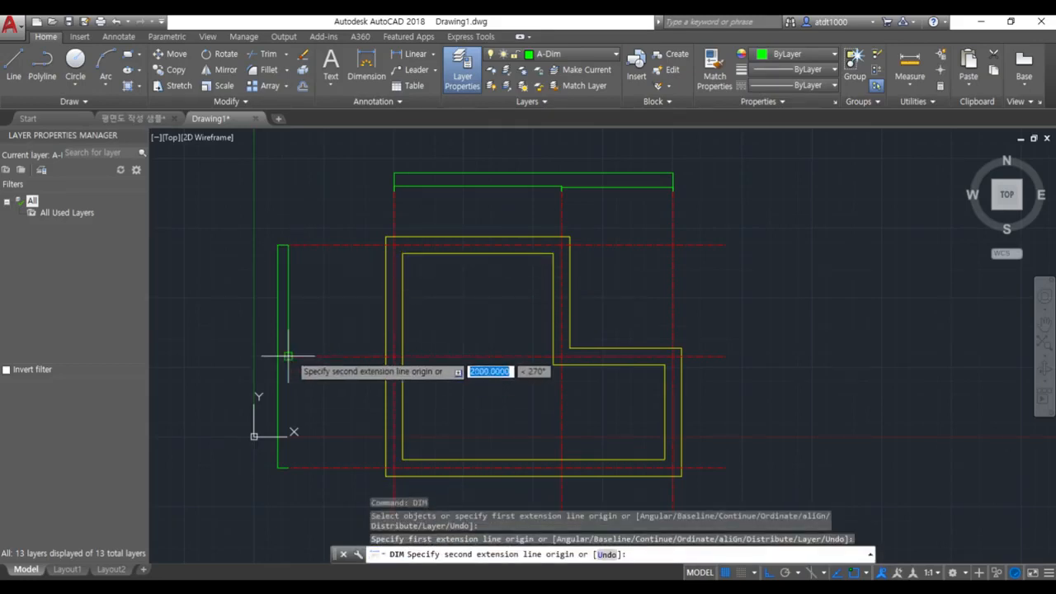
pyautogui.click(288, 356)
pyautogui.click(288, 396)
pyautogui.press('Escape')
pyautogui.press('Escape')
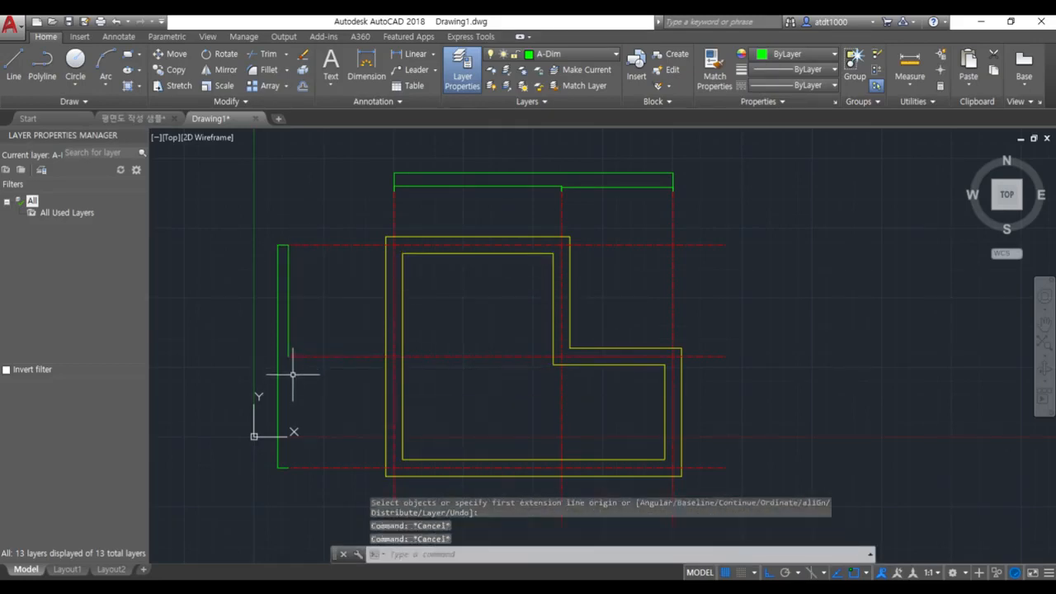
# - Dimension the bay between the middle and lower horizontal gridlines, in line with the upper bay dimension
pyautogui.write('dim')
pyautogui.press('Return')
pyautogui.press('Return')
pyautogui.click(288, 356)
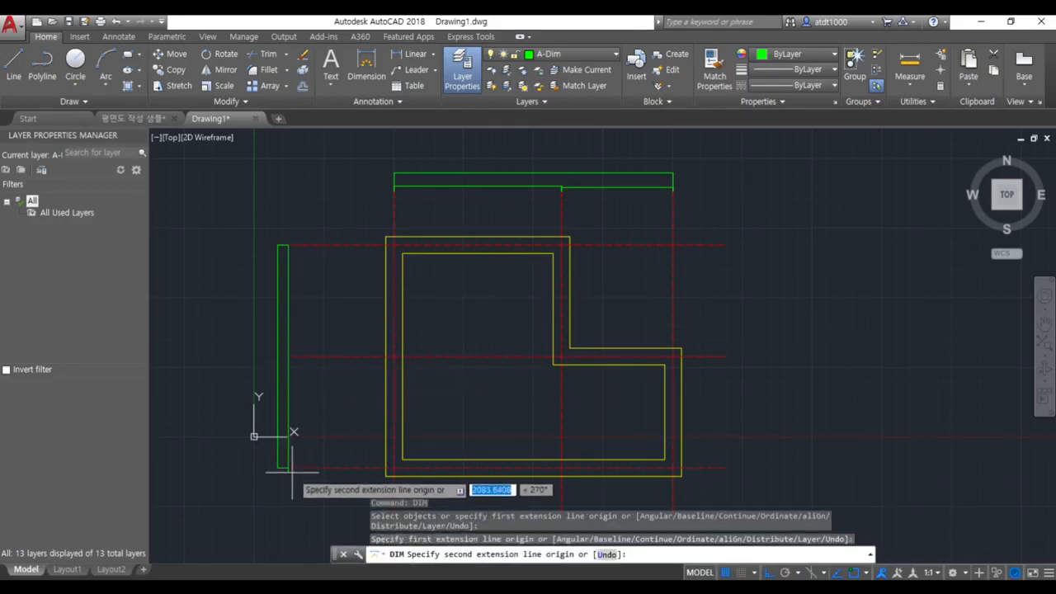
pyautogui.click(288, 468)
pyautogui.click(287, 519)
pyautogui.press('Escape')
pyautogui.press('Escape')
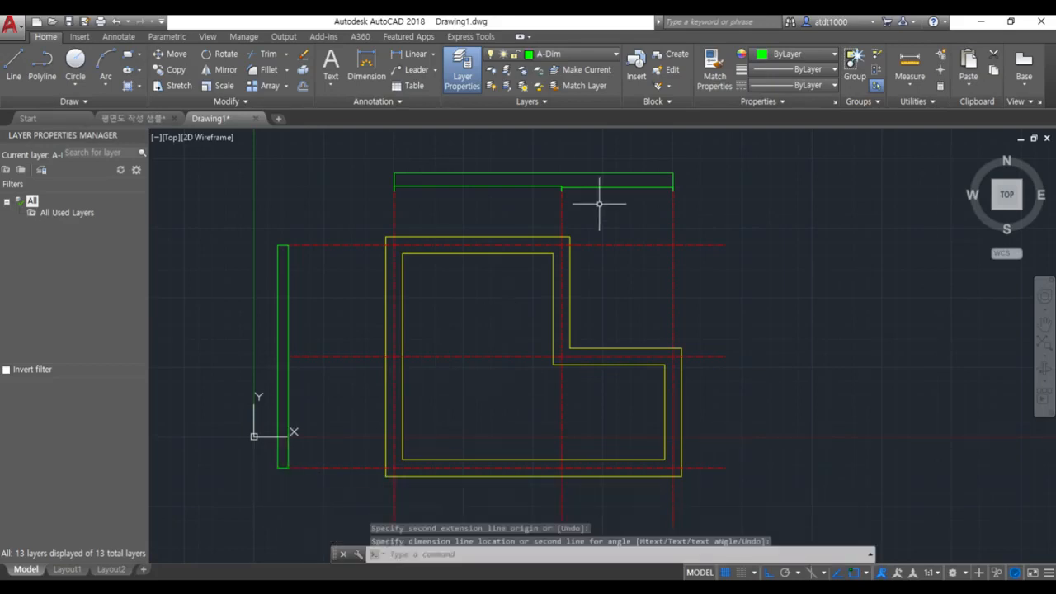
pyautogui.scroll(-2, 680, 231)
pyautogui.scroll(2, 757, 296)
pyautogui.press('Return')
pyautogui.press('Return')
pyautogui.click(683, 206)
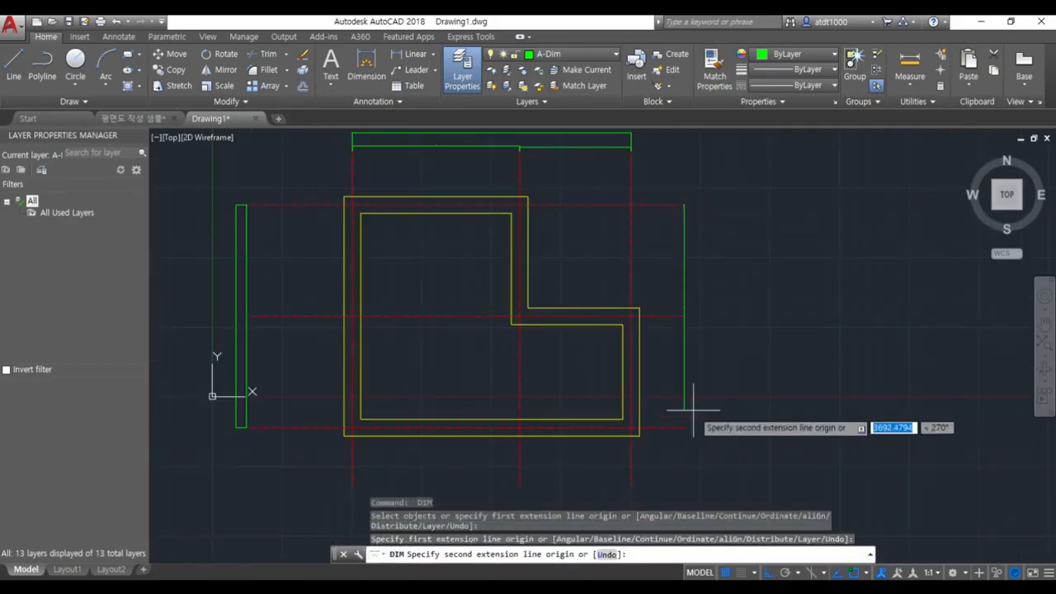
pyautogui.press('Escape')
pyautogui.press('Escape')
# - Move the dimension of the right vertical-gridline bay by its left end so that it lines up with the left bay dimension
pyautogui.scroll(-2, 691, 342)
pyautogui.scroll(1, 672, 333)
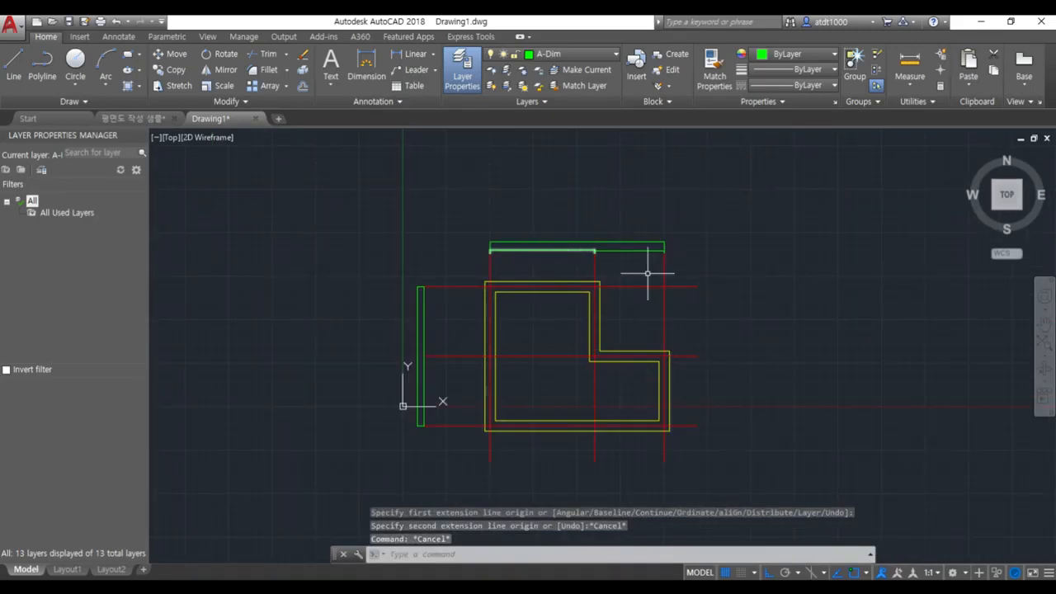
pyautogui.scroll(2, 635, 206)
pyautogui.scroll(-2, 572, 243)
pyautogui.scroll(2, 684, 220)
pyautogui.click(648, 198)
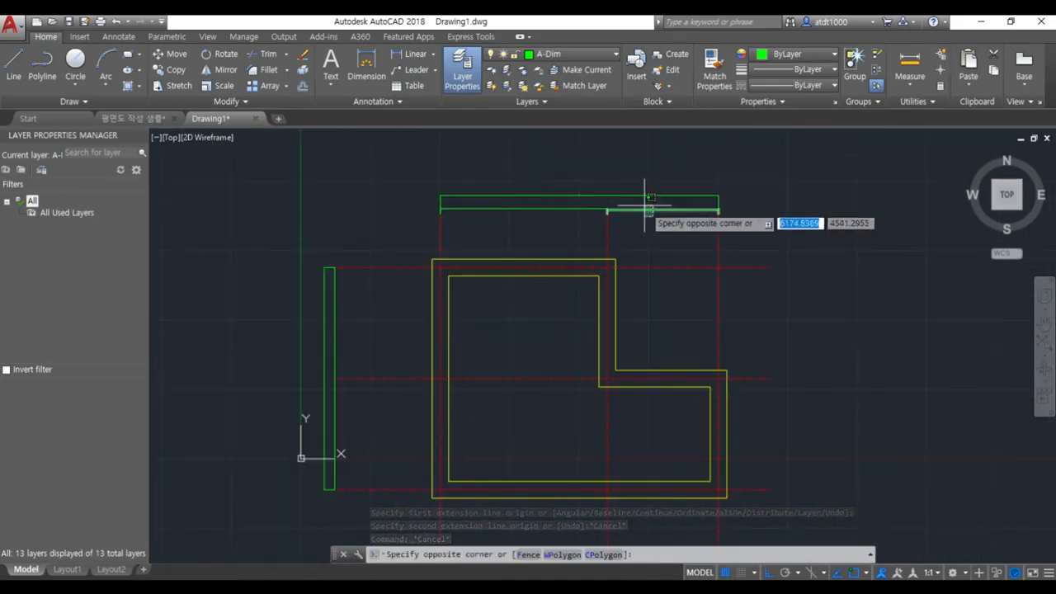
pyautogui.scroll(2, 728, 248)
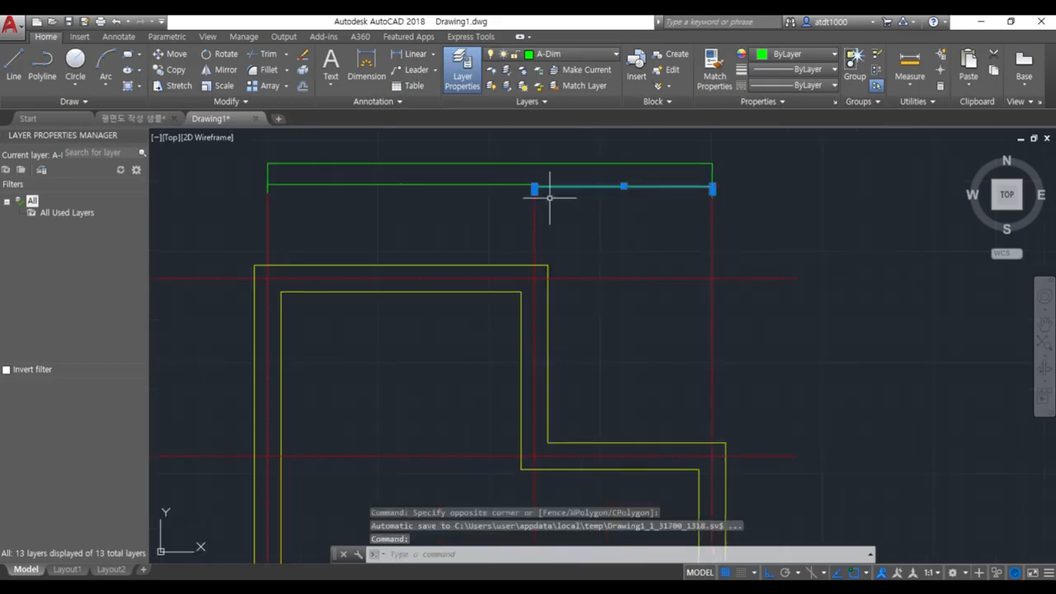
pyautogui.write('m')
pyautogui.press('Return')
pyautogui.scroll(2, 534, 186)
pyautogui.click(536, 185)
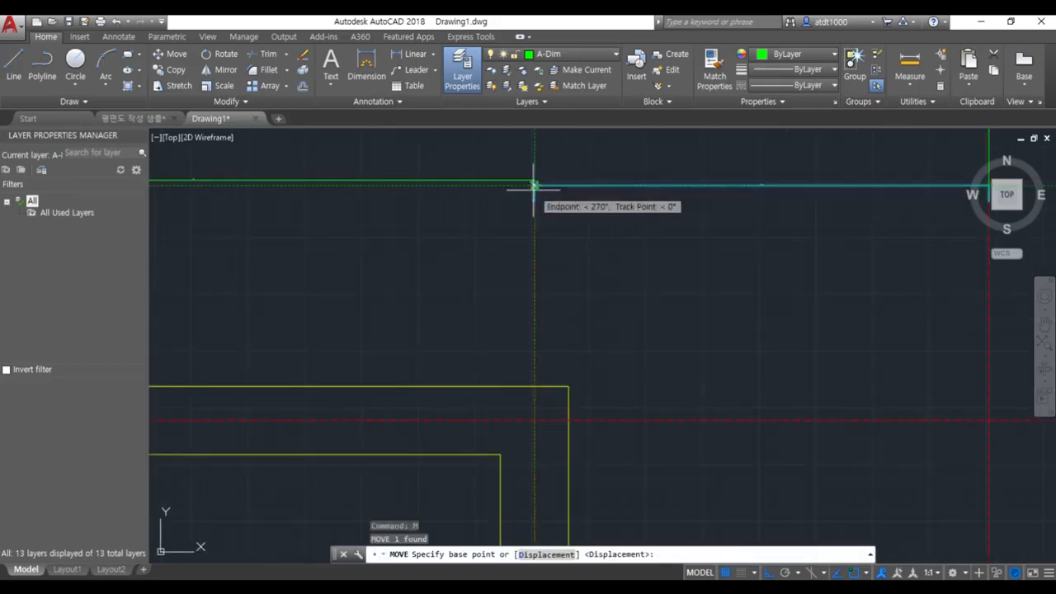
pyautogui.press('Escape')
pyautogui.press('Escape')
pyautogui.scroll(-6, 621, 224)
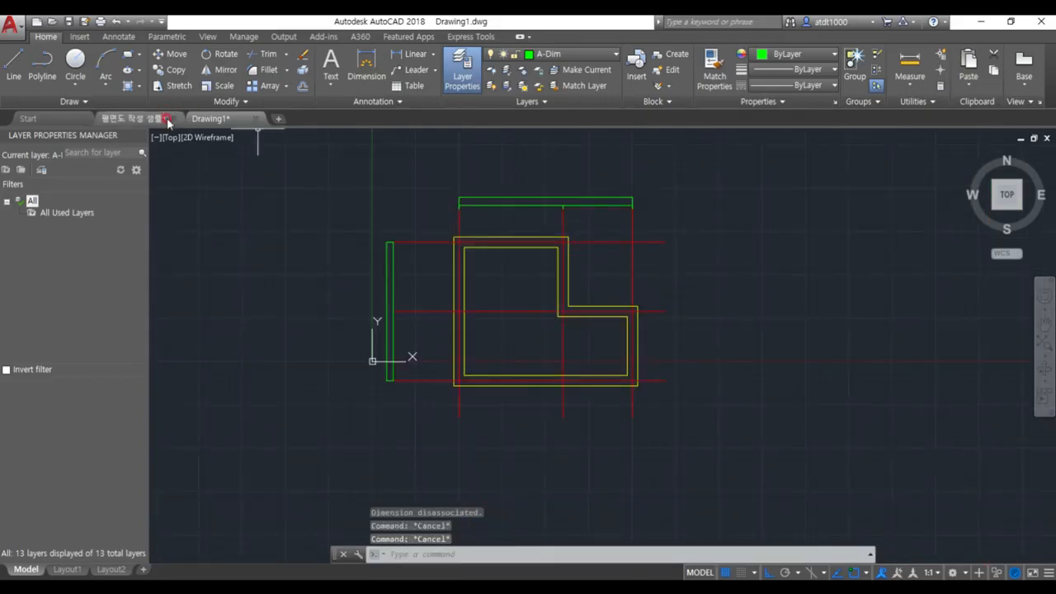
pyautogui.scroll(2, 467, 221)
pyautogui.click(462, 220)
pyautogui.press('Escape')
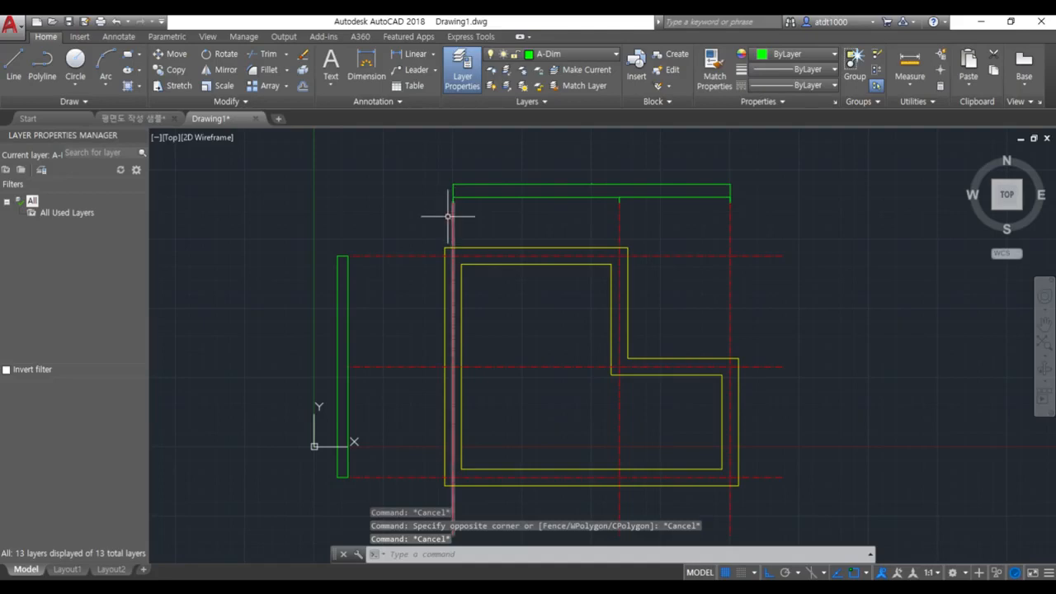
pyautogui.click(448, 216)
pyautogui.press('Escape')
pyautogui.press('Escape')
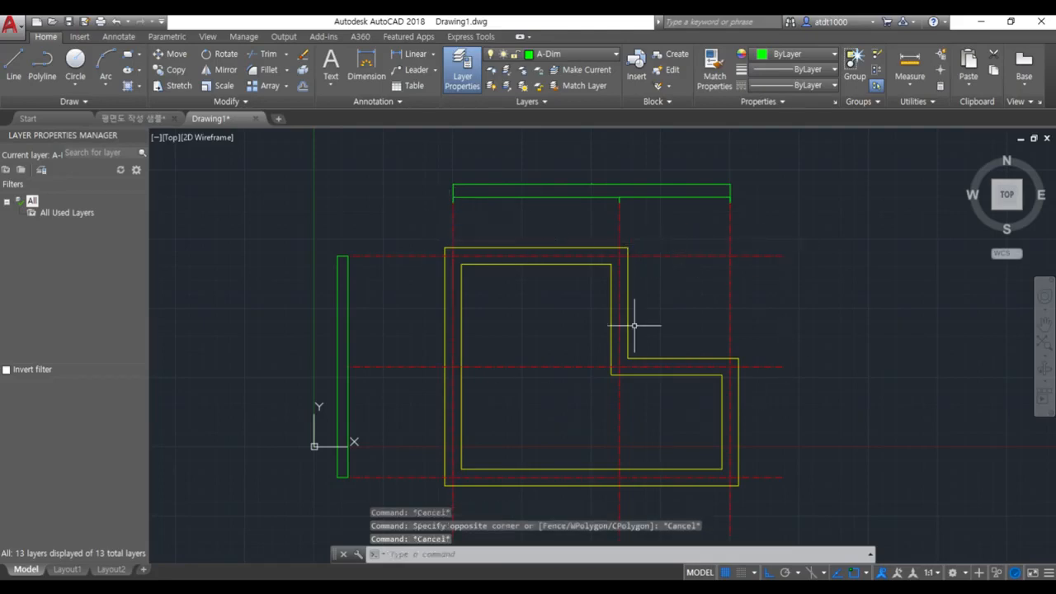
pyautogui.click(453, 220)
pyautogui.press('Escape')
pyautogui.press('Escape')
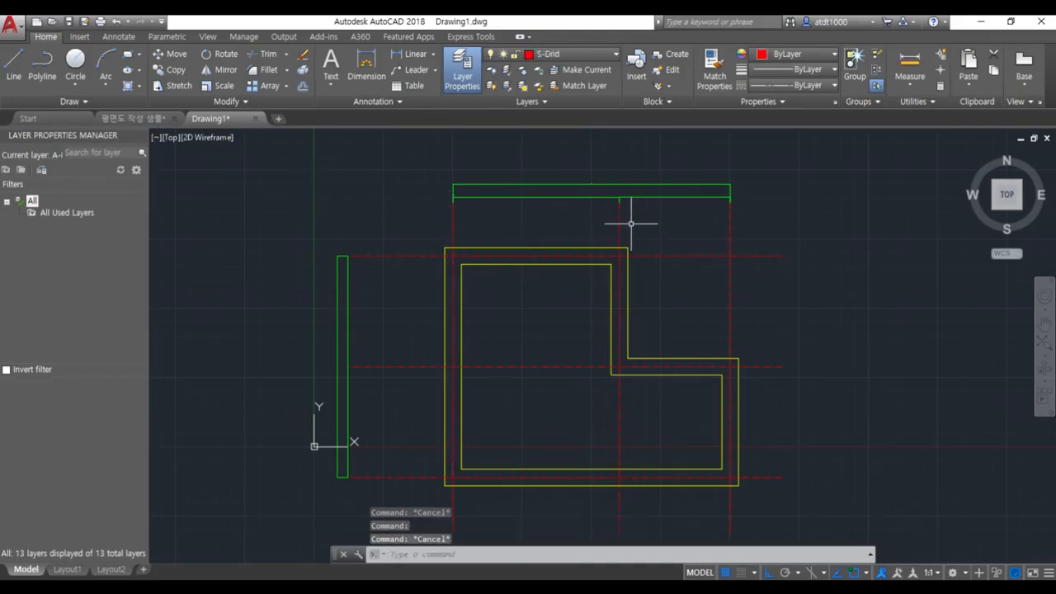
pyautogui.click(613, 216)
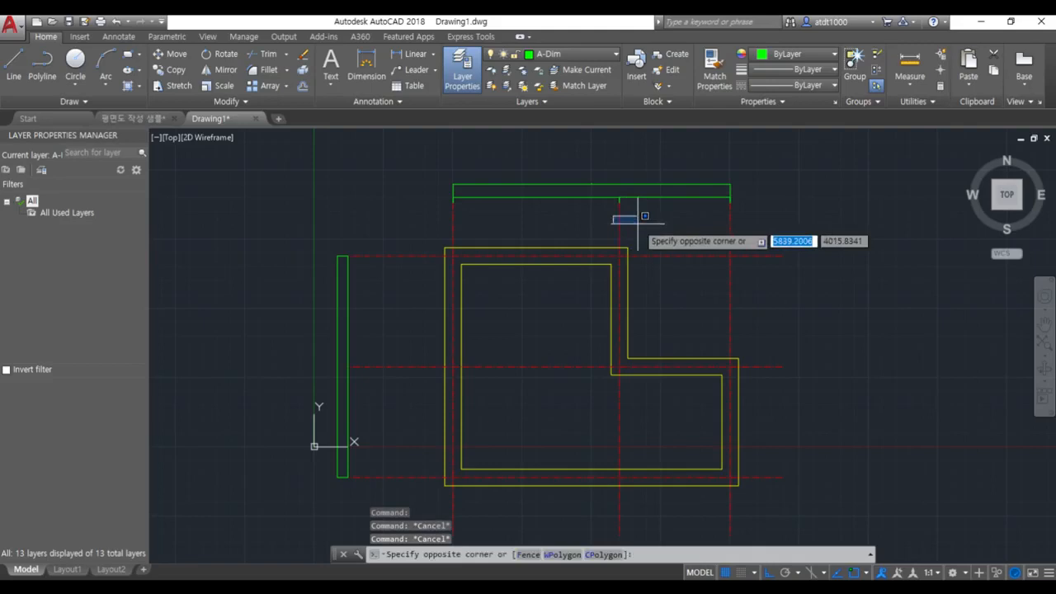
pyautogui.press('Escape')
pyautogui.press('Escape')
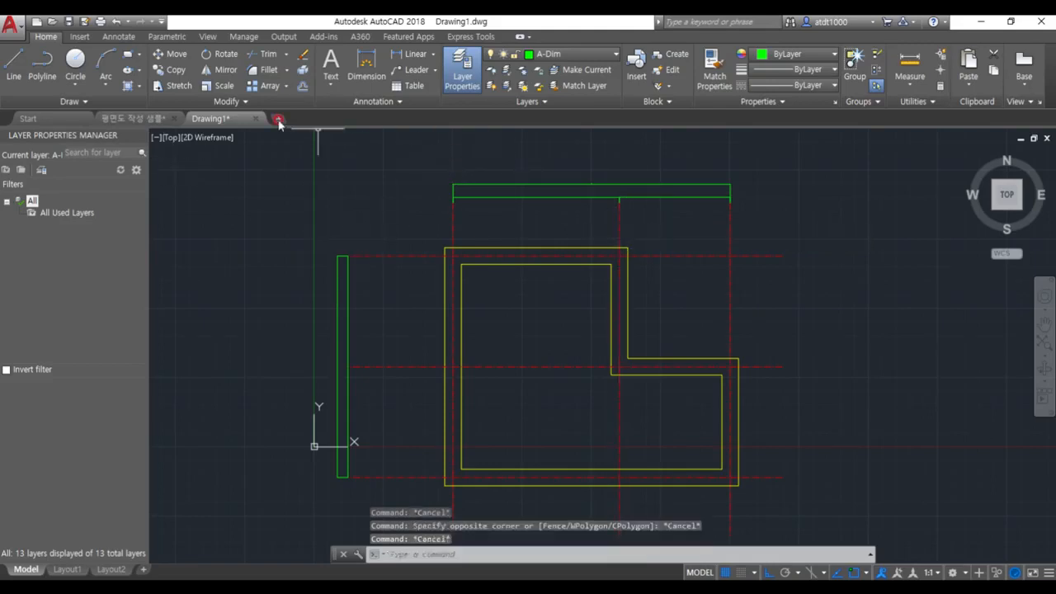
# - Switch to the sample floor plan drawing (평면도 작성 샘플) and copy the 1 and A grid head symbols
pyautogui.click(132, 118)
pyautogui.scroll(-3, 577, 417)
pyautogui.scroll(5, 536, 297)
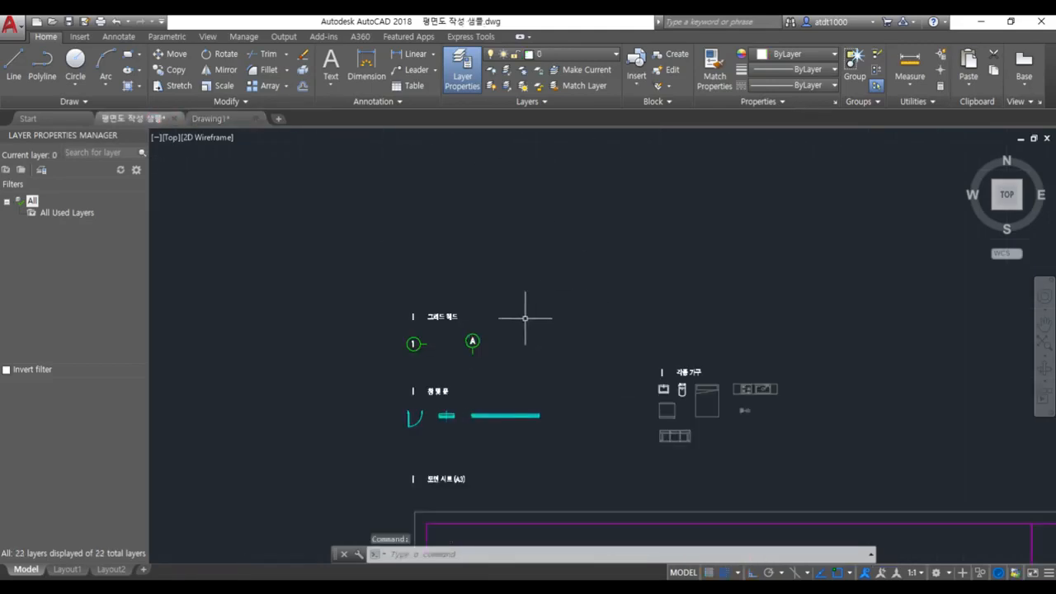
pyautogui.scroll(4, 378, 322)
pyautogui.click(483, 329)
pyautogui.click(349, 325)
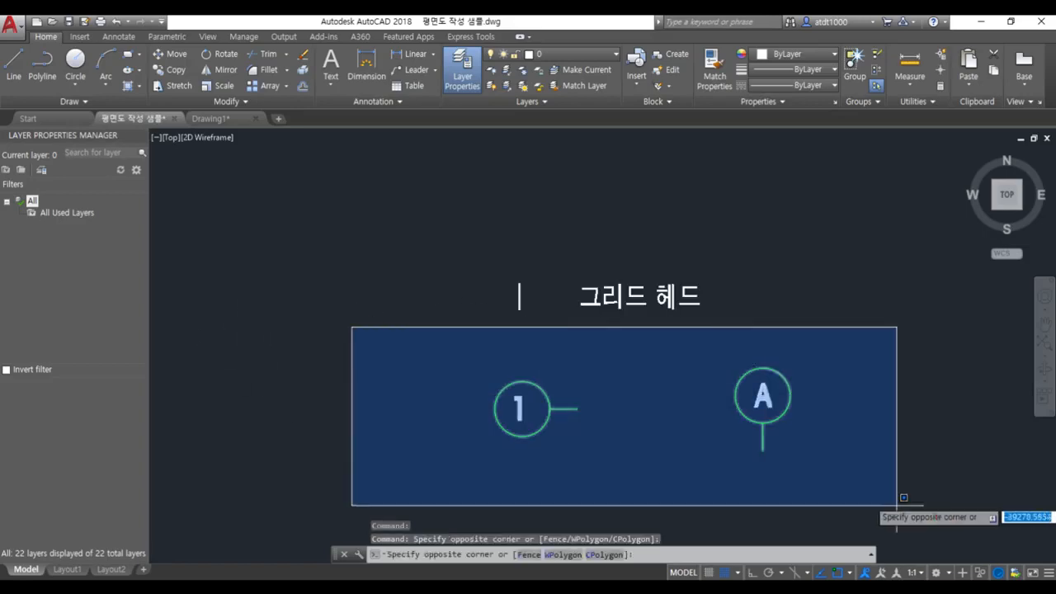
pyautogui.click(852, 484)
pyautogui.hotkey('ctrl', 'c')
# - Switch back to Drawing1 and paste the copied grid heads just above the overall width dimension
pyautogui.click(211, 118)
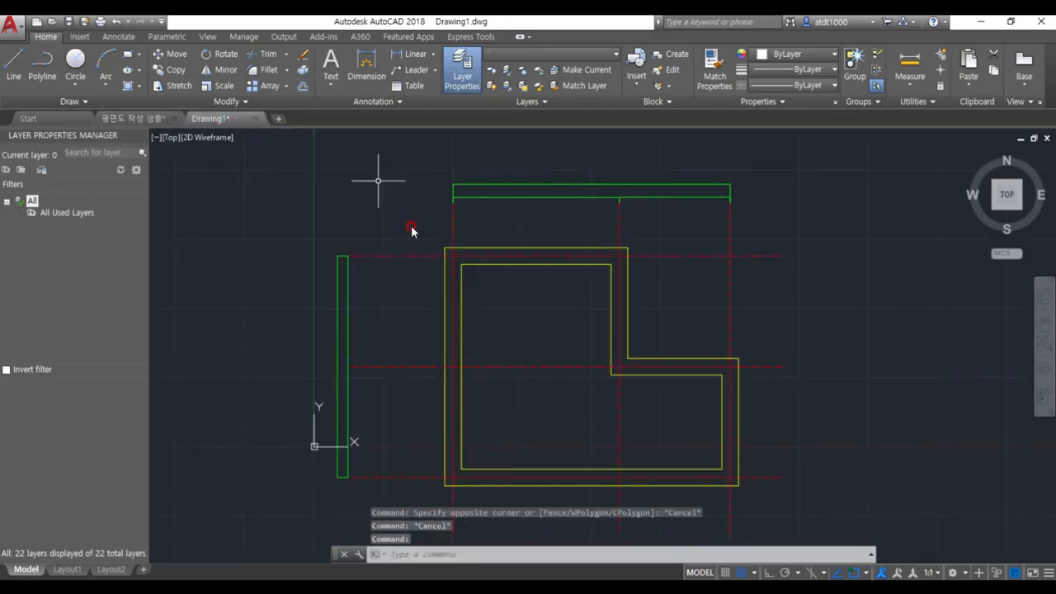
pyautogui.scroll(2, 412, 169)
pyautogui.hotkey('ctrl', 'v')
pyautogui.click(424, 185)
pyautogui.scroll(-2, 485, 263)
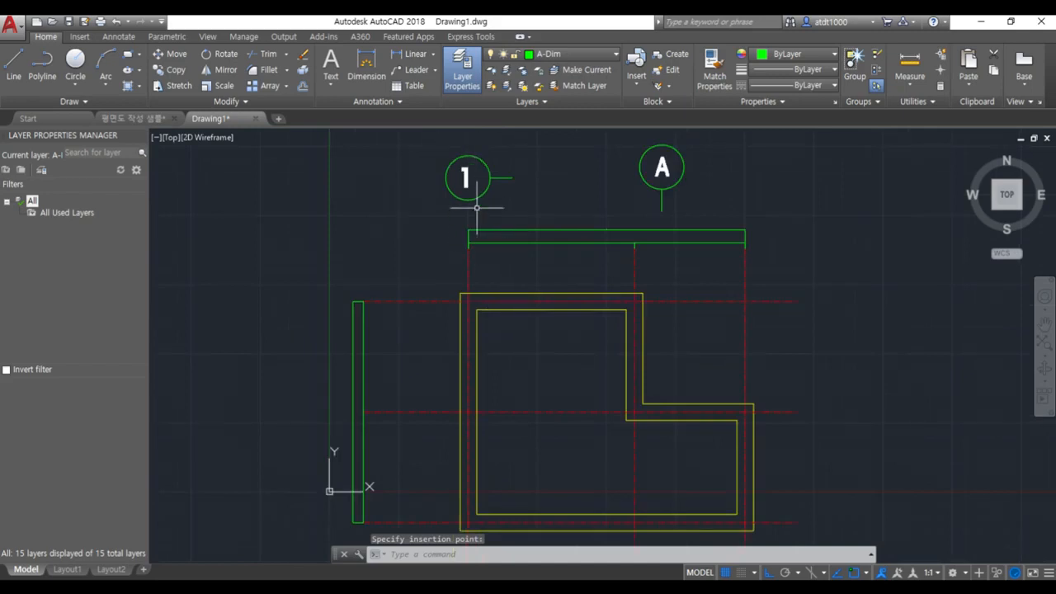
pyautogui.press('Escape')
pyautogui.press('Escape')
pyautogui.click(601, 141)
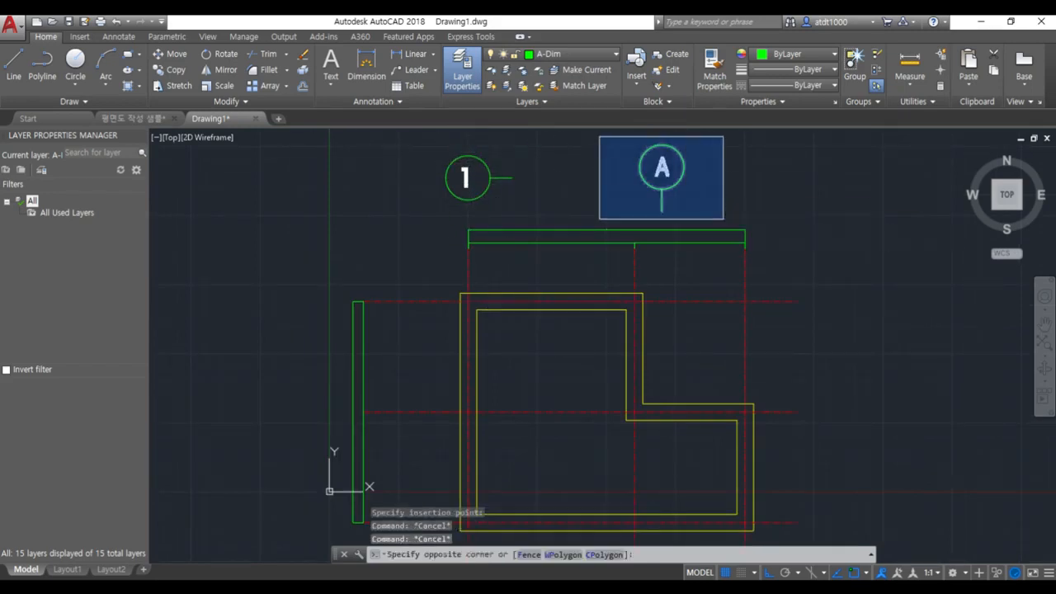
pyautogui.click(714, 219)
pyautogui.write('m')
pyautogui.press('Return')
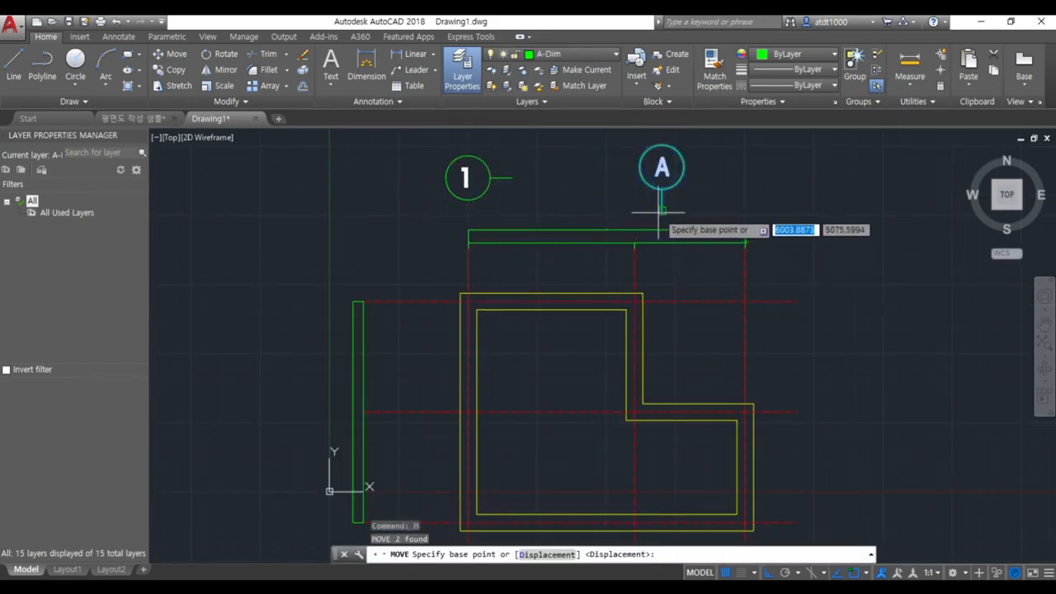
pyautogui.click(660, 227)
pyautogui.press('Escape')
pyautogui.press('Escape')
# - Move the 1 grid head horizontally to the left, clear of the plan and its dimensions
pyautogui.click(600, 142)
pyautogui.click(455, 188)
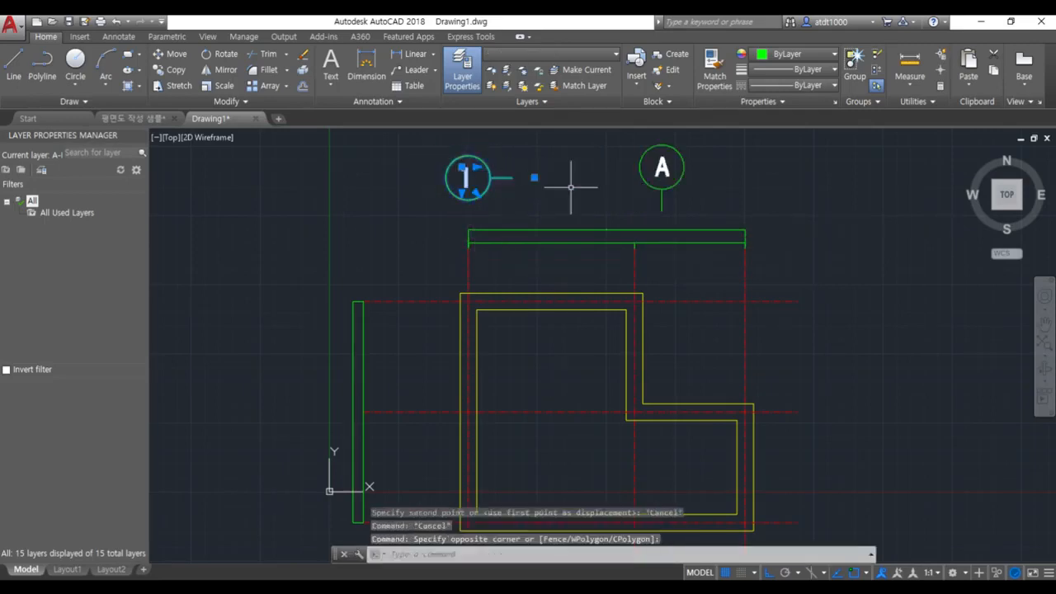
pyautogui.scroll(-2, 570, 191)
pyautogui.moveTo(549, 188); pyautogui.dragTo(288, 189)
# - Move the A grid head by its stem's lower end onto the upper end of the left vertical gridline, with Ortho turned off
pyautogui.click(752, 208)
pyautogui.click(635, 165)
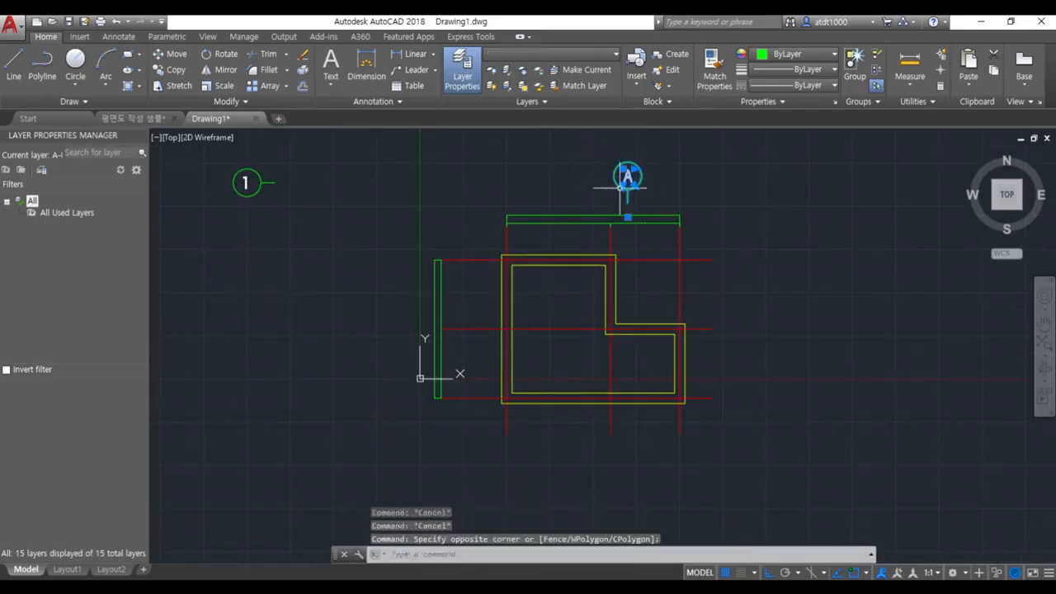
pyautogui.write('m')
pyautogui.press('Return')
pyautogui.scroll(4, 627, 202)
pyautogui.click(630, 195)
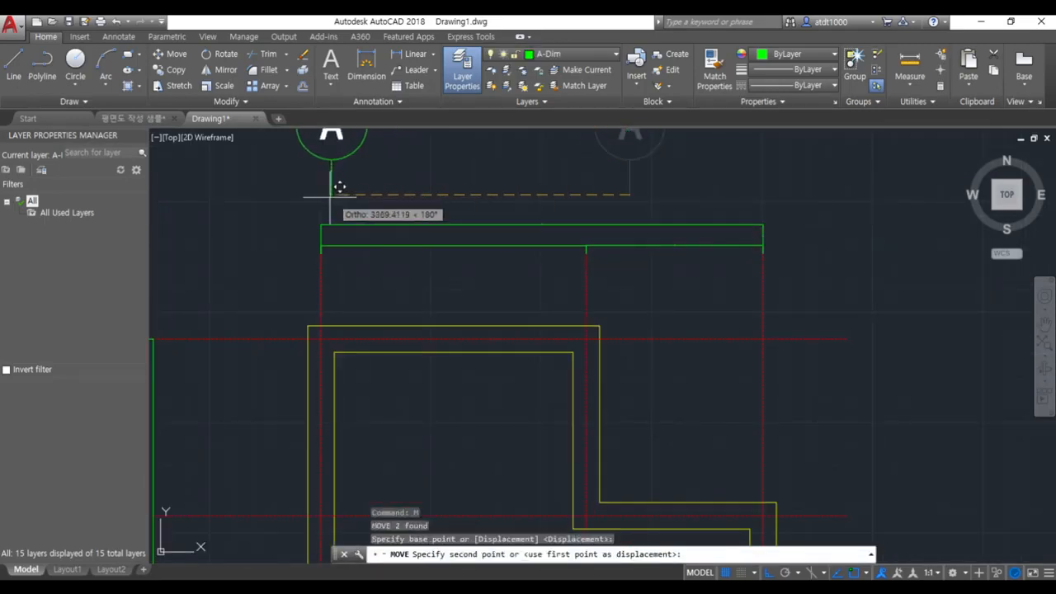
pyautogui.press('F8')
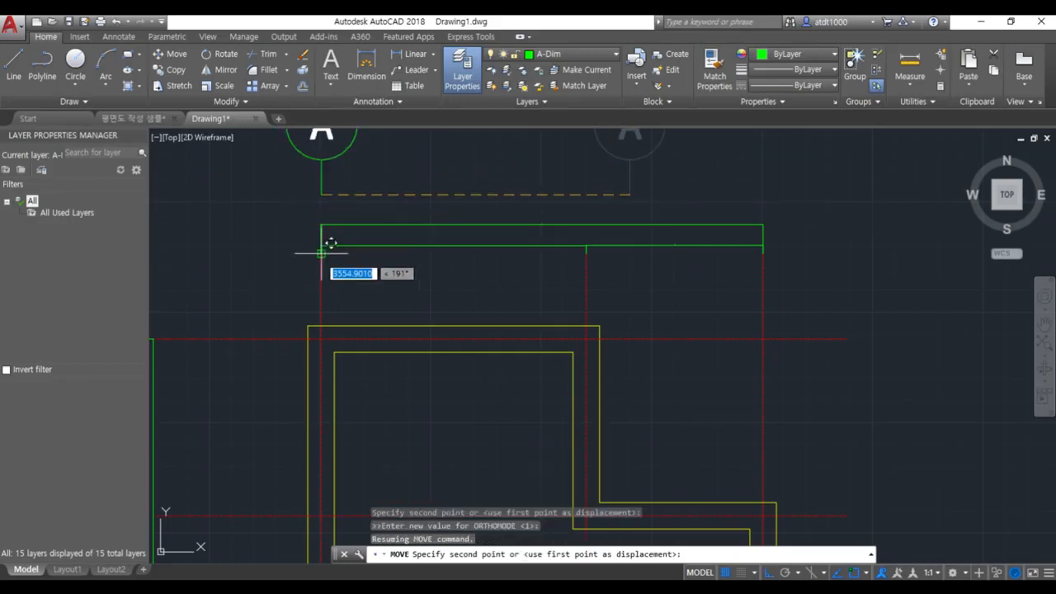
pyautogui.click(321, 245)
# - Move the A grid head straight up until its stem ends at the overall width dimension line
pyautogui.click(379, 210)
pyautogui.click(284, 146)
pyautogui.scroll(-2, 394, 198)
pyautogui.scroll(2, 353, 147)
pyautogui.write('m')
pyautogui.press('Return')
pyautogui.click(362, 157)
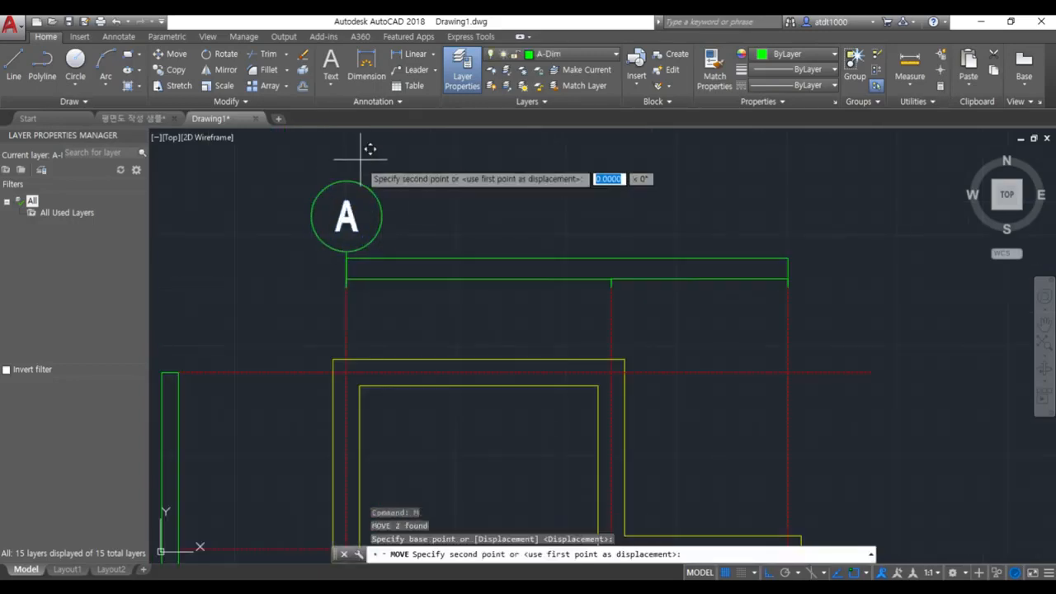
pyautogui.press('Escape')
pyautogui.press('Escape')
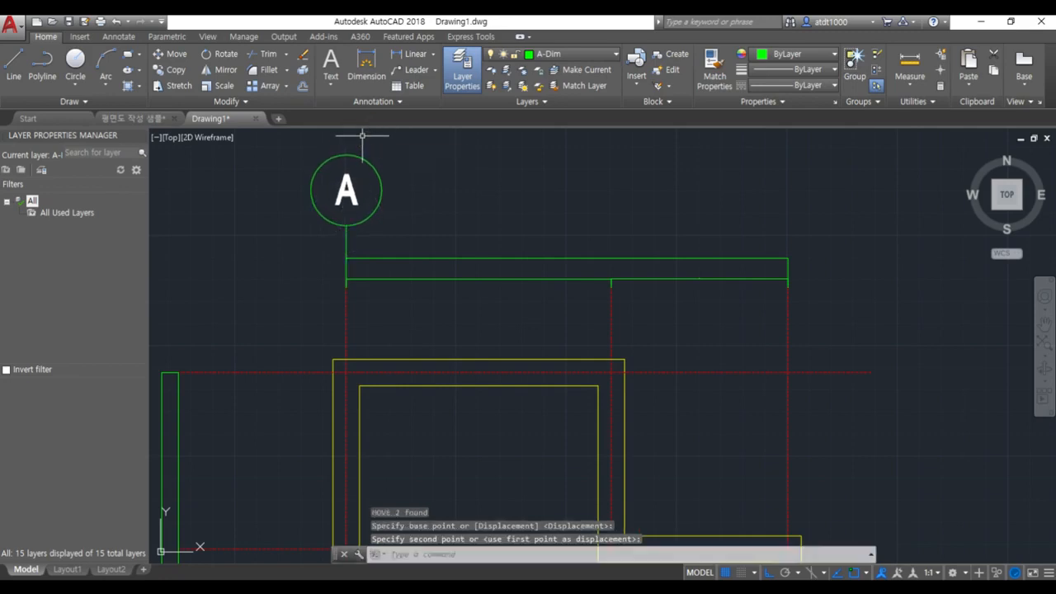
# - Try to move the A grid head again above the left vertical gridline, and undo the move
pyautogui.click(401, 211)
pyautogui.click(303, 167)
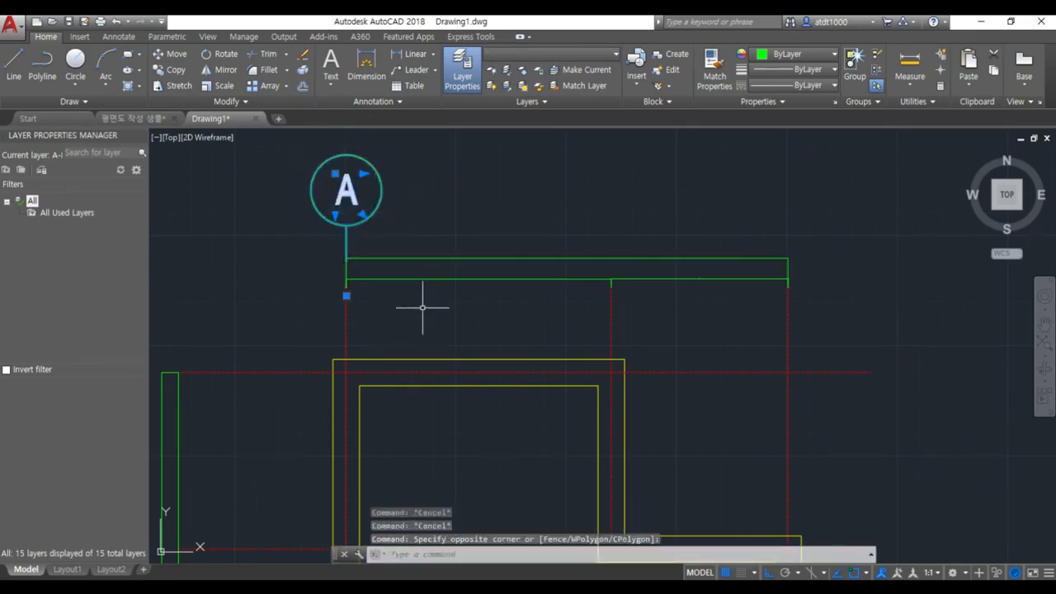
pyautogui.write('m')
pyautogui.press('Return')
pyautogui.click(401, 274)
pyautogui.click(385, 228)
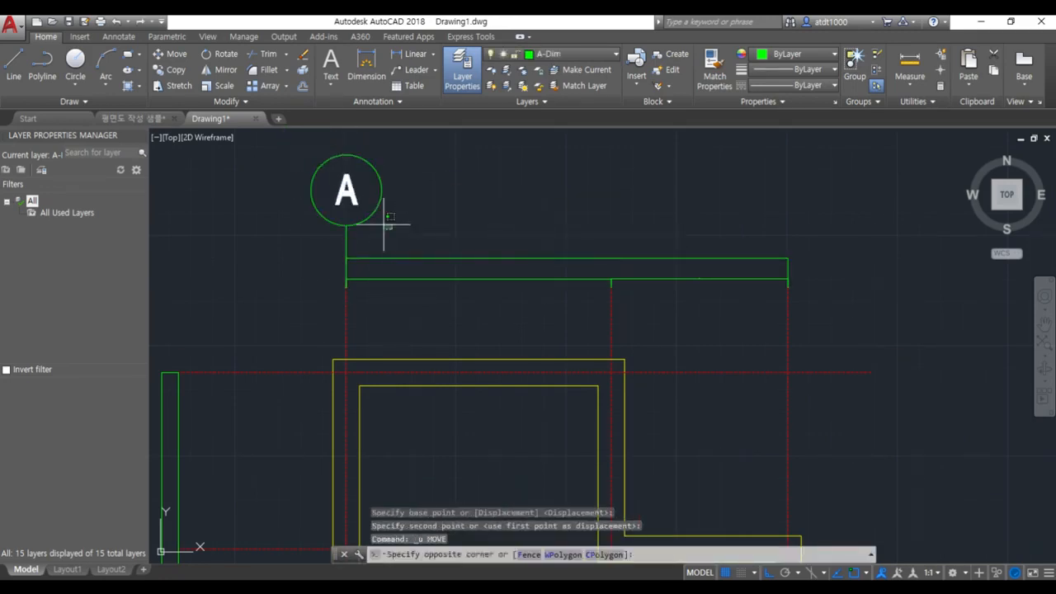
# - Move the A grid head straight up so its stem ends slightly above the overall width dimension
pyautogui.click(415, 236)
pyautogui.click(301, 161)
pyautogui.write('m')
pyautogui.press('Return')
pyautogui.click(416, 215)
pyautogui.scroll(-2, 438, 247)
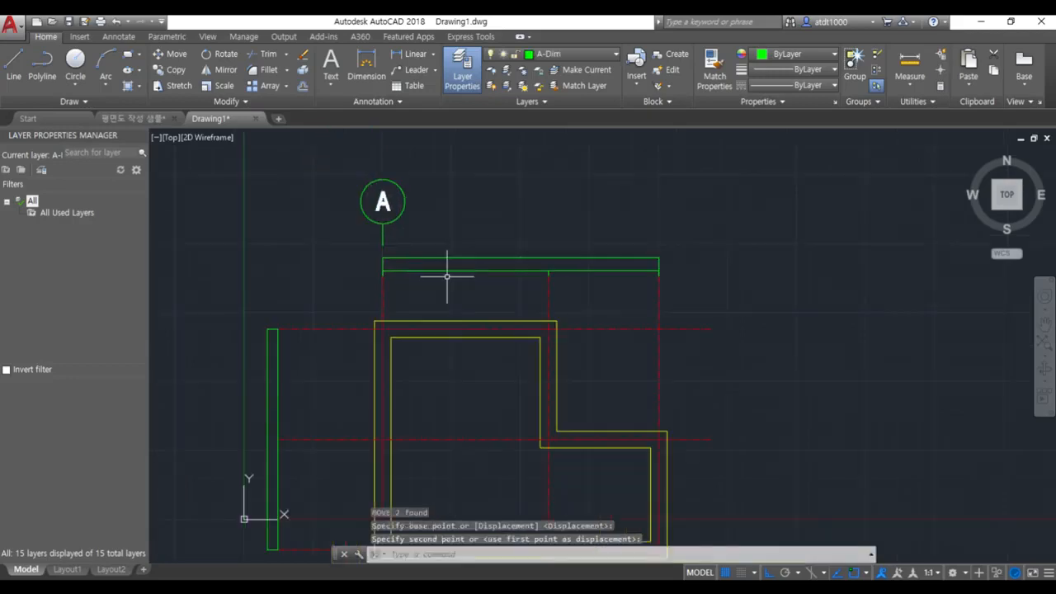
# - Copy the A grid head from the left vertical gridline to the middle and right vertical gridlines
pyautogui.click(448, 275)
pyautogui.click(413, 231)
pyautogui.click(313, 170)
pyautogui.scroll(-4, 544, 260)
pyautogui.press('Return')
pyautogui.scroll(4, 493, 278)
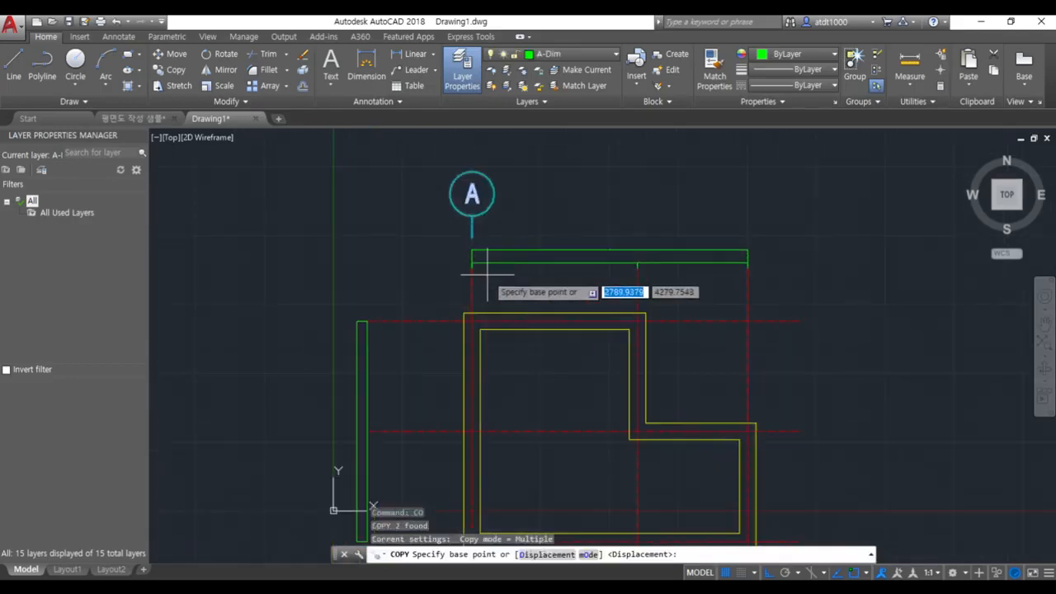
pyautogui.click(472, 266)
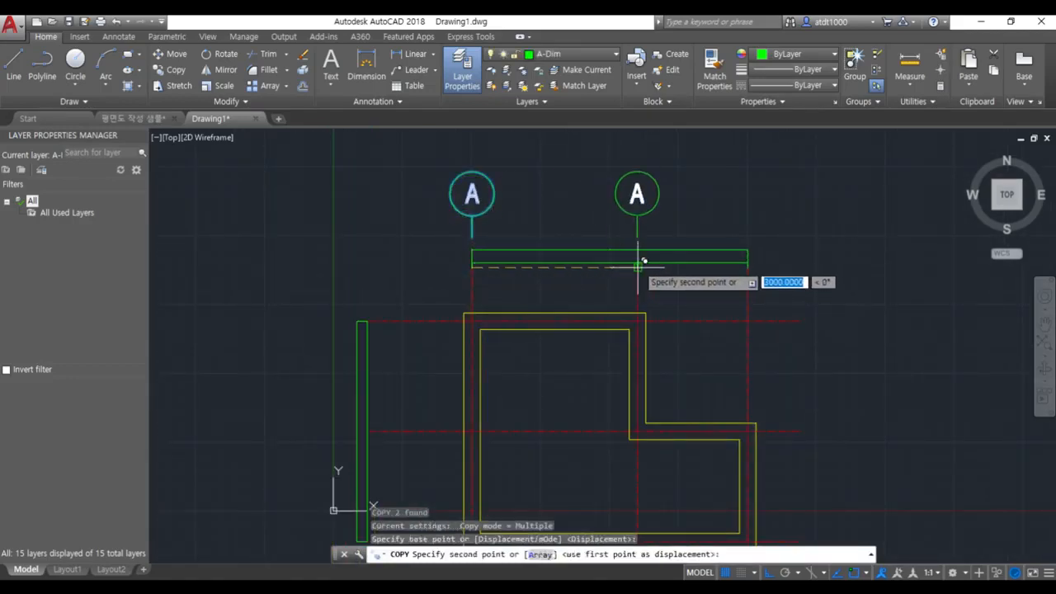
pyautogui.click(641, 269)
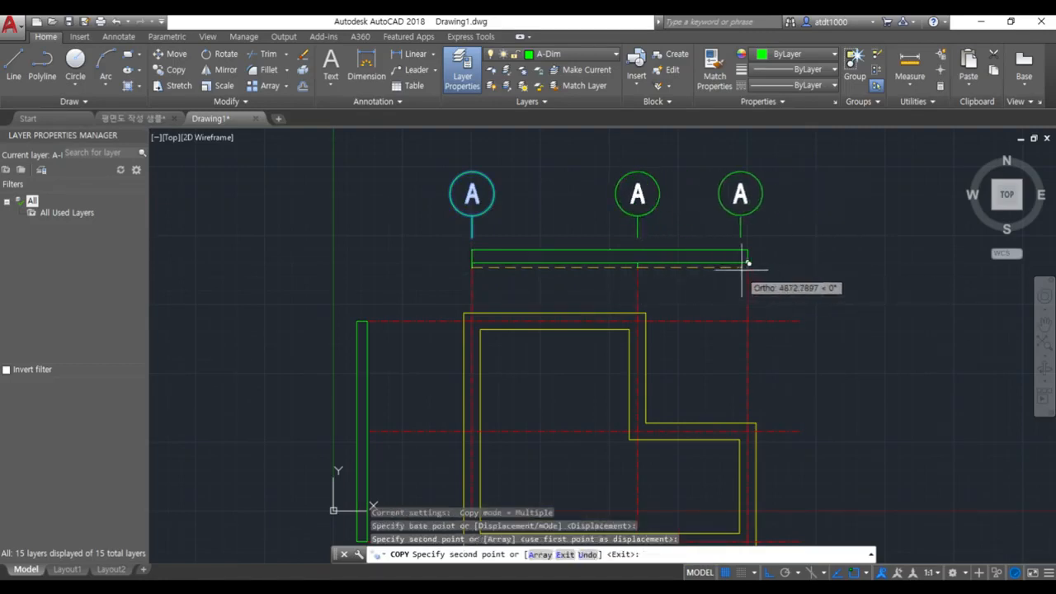
pyautogui.click(754, 267)
pyautogui.press('Escape')
pyautogui.press('Escape')
pyautogui.scroll(-3, 752, 260)
pyautogui.click(397, 190)
pyautogui.write('c')
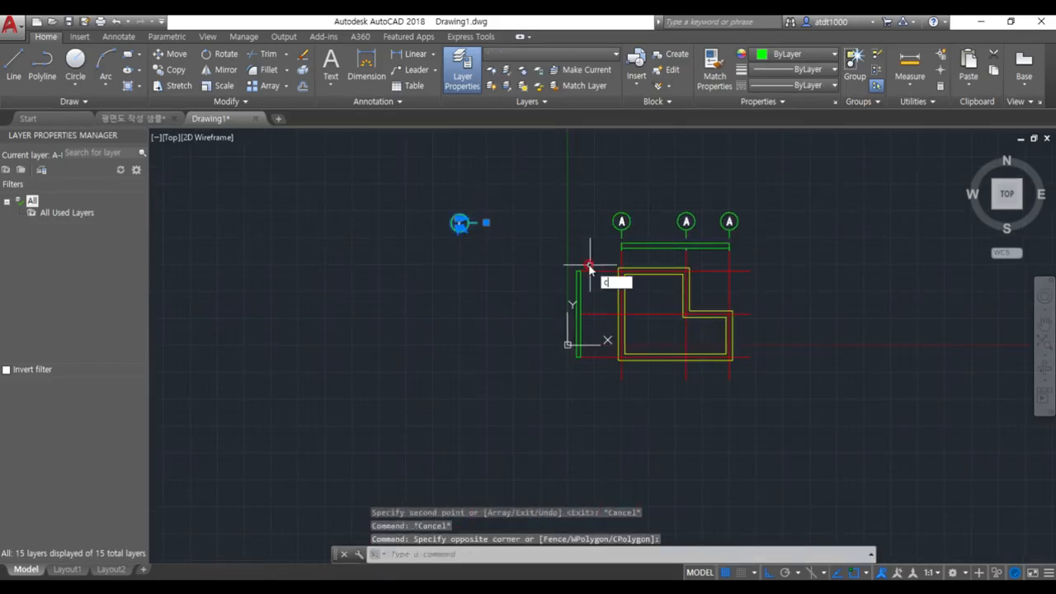
pyautogui.write('o')
pyautogui.press('Return')
pyautogui.click(483, 217)
pyautogui.press('Escape')
# - Copy the 1 grid head by its stem end onto the left end of the uppermost horizontal gridline
pyautogui.click(493, 249)
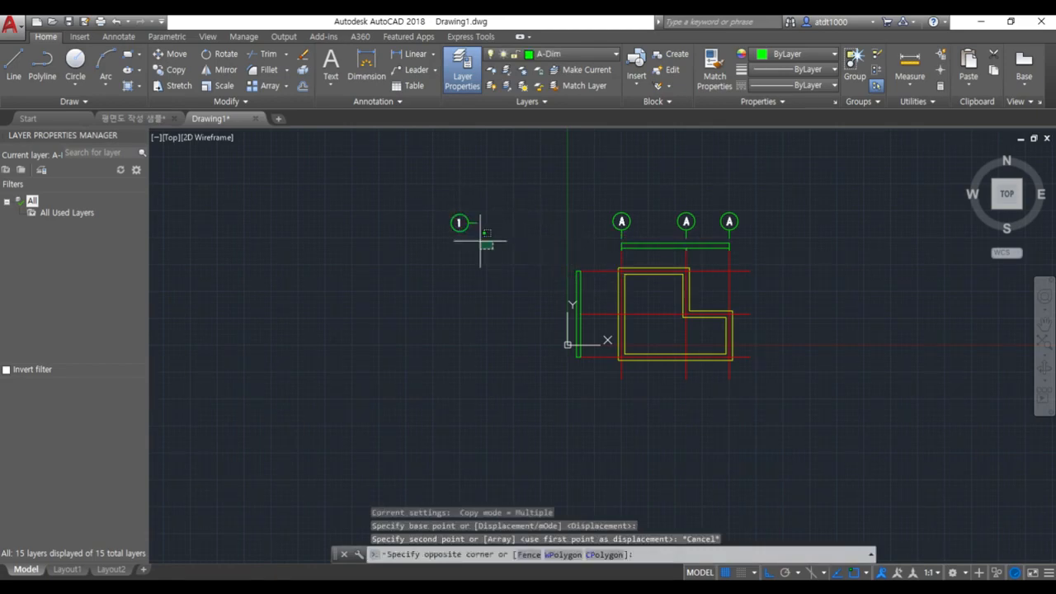
pyautogui.click(459, 219)
pyautogui.write('cp')
pyautogui.press('Return')
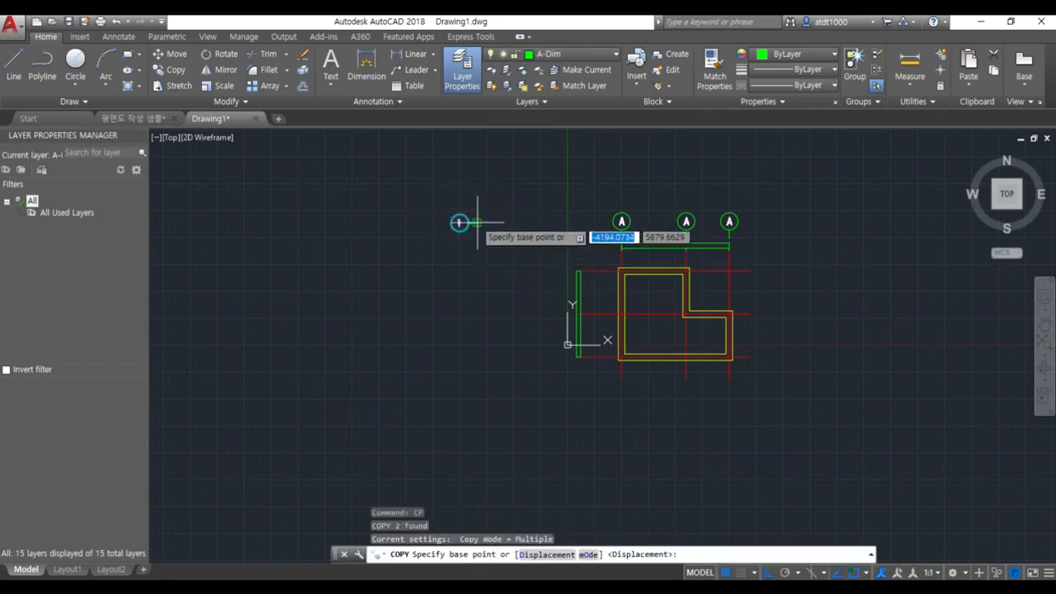
pyautogui.click(476, 222)
pyautogui.scroll(4, 608, 284)
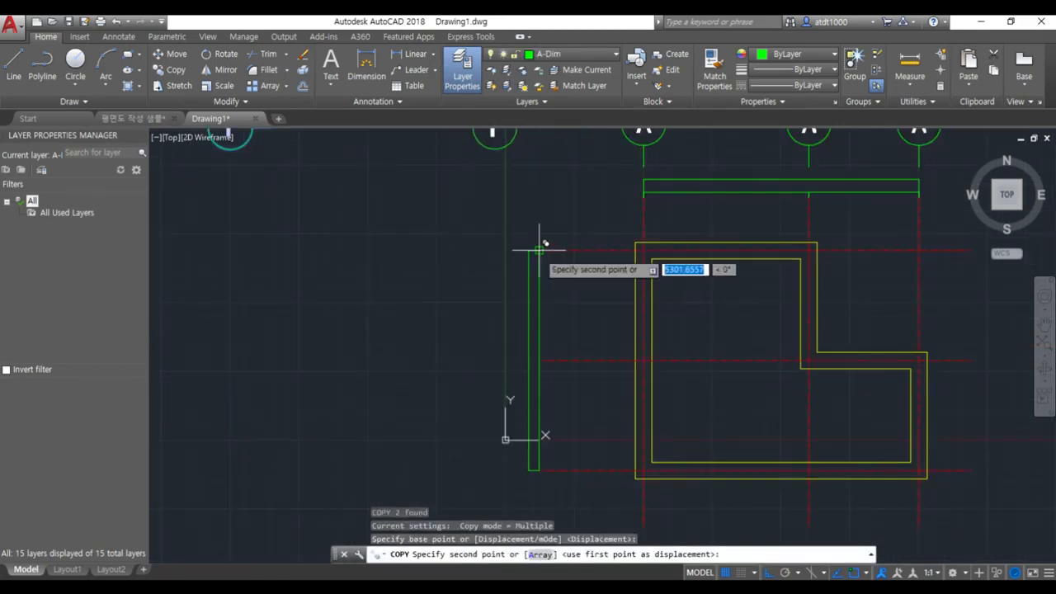
pyautogui.click(493, 248)
pyautogui.press('Escape')
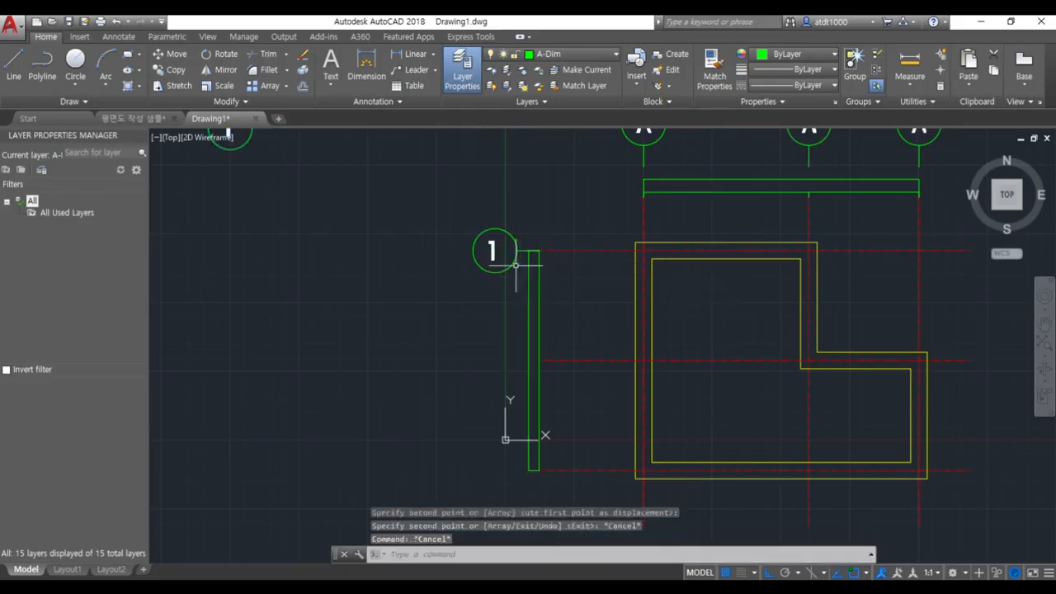
# - Move the copied 1 grid head straight left so its stem ends slightly outside the overall height dimension
pyautogui.click(523, 273)
pyautogui.click(491, 245)
pyautogui.write('m')
pyautogui.press('Return')
pyautogui.click(553, 193)
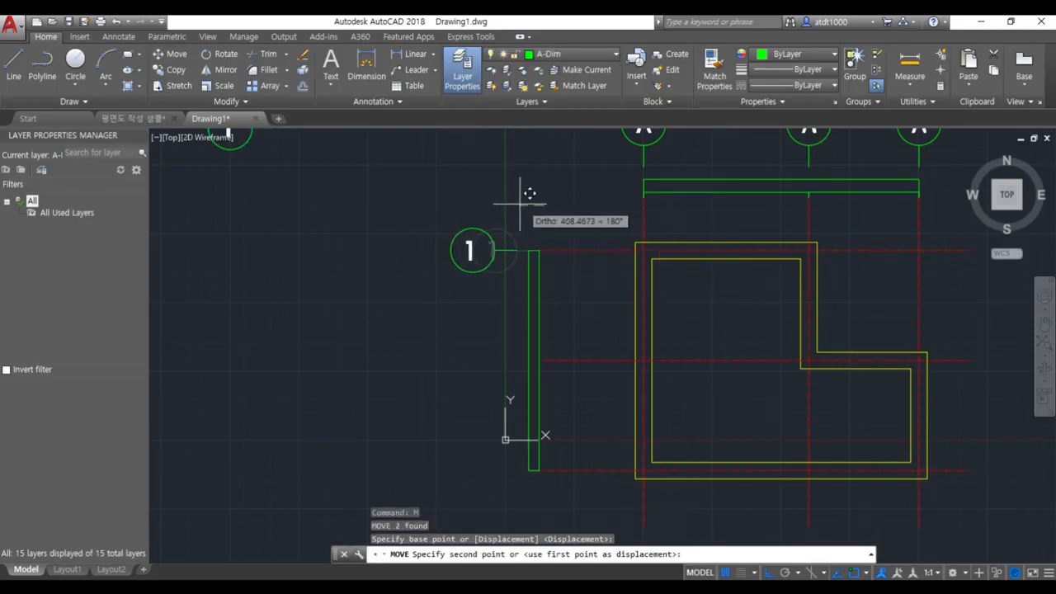
pyautogui.click(533, 193)
# - Copy the 1 grid head from the uppermost horizontal gridline to the middle and lowest horizontal gridlines
pyautogui.click(487, 264)
pyautogui.click(445, 220)
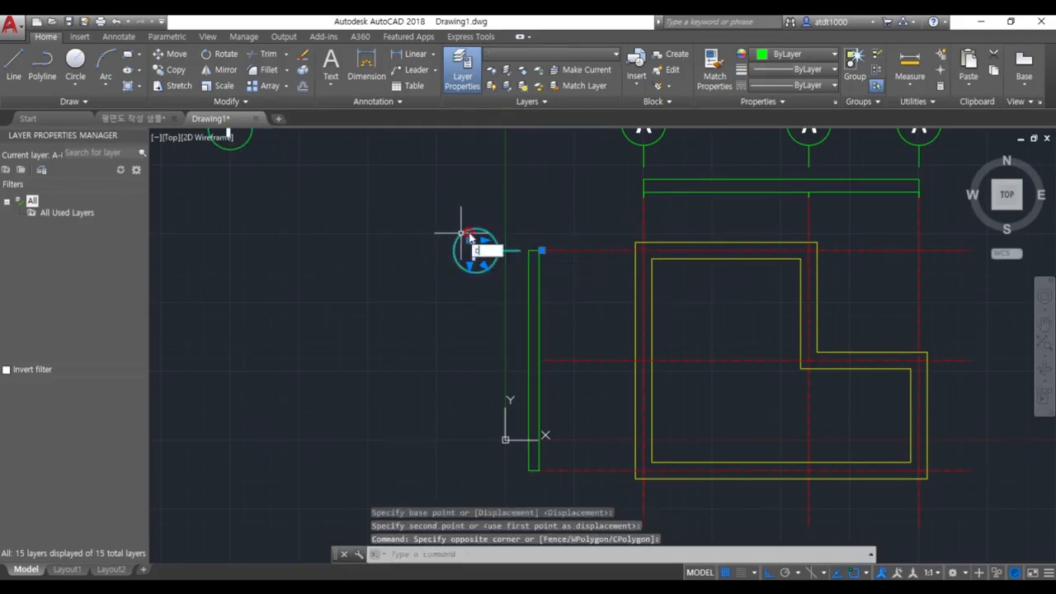
pyautogui.write('co')
pyautogui.press('Return')
pyautogui.click(542, 248)
pyautogui.click(542, 358)
pyautogui.click(546, 436)
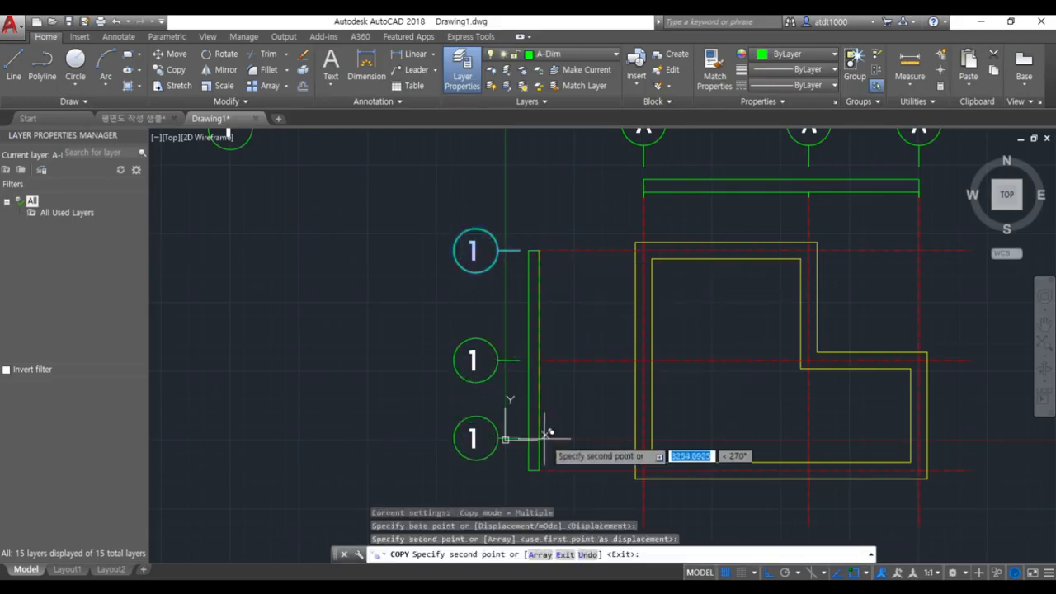
pyautogui.press('Escape')
# - Delete the leftover 1 grid head standing apart from the floor plan
pyautogui.scroll(-3, 553, 302)
pyautogui.click(468, 307)
pyautogui.click(354, 229)
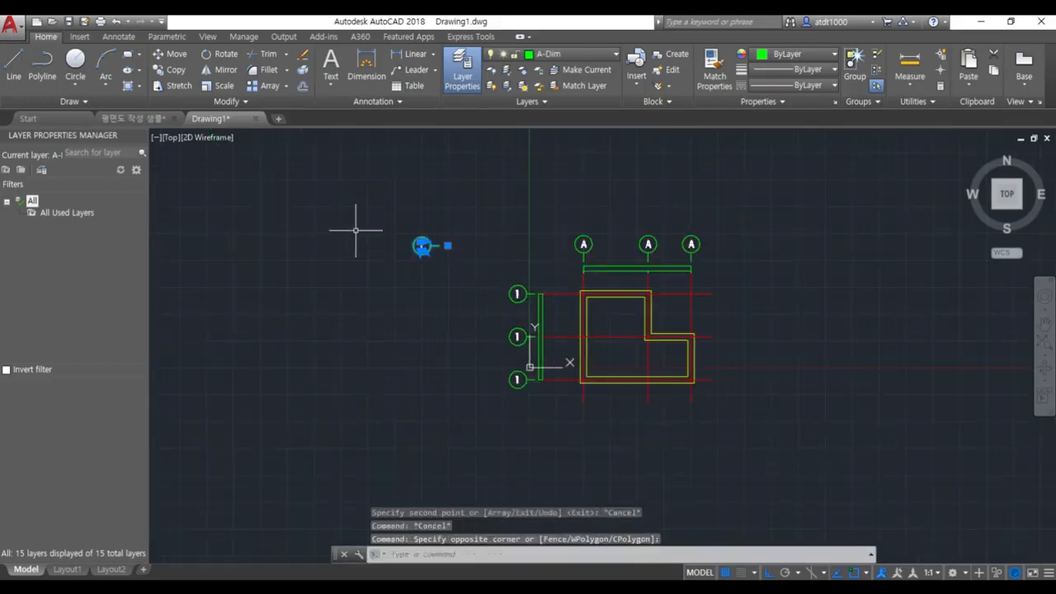
pyautogui.press('Delete')
# - Relabel the grid heads above the middle and right vertical gridlines as B and C
pyautogui.scroll(2, 721, 187)
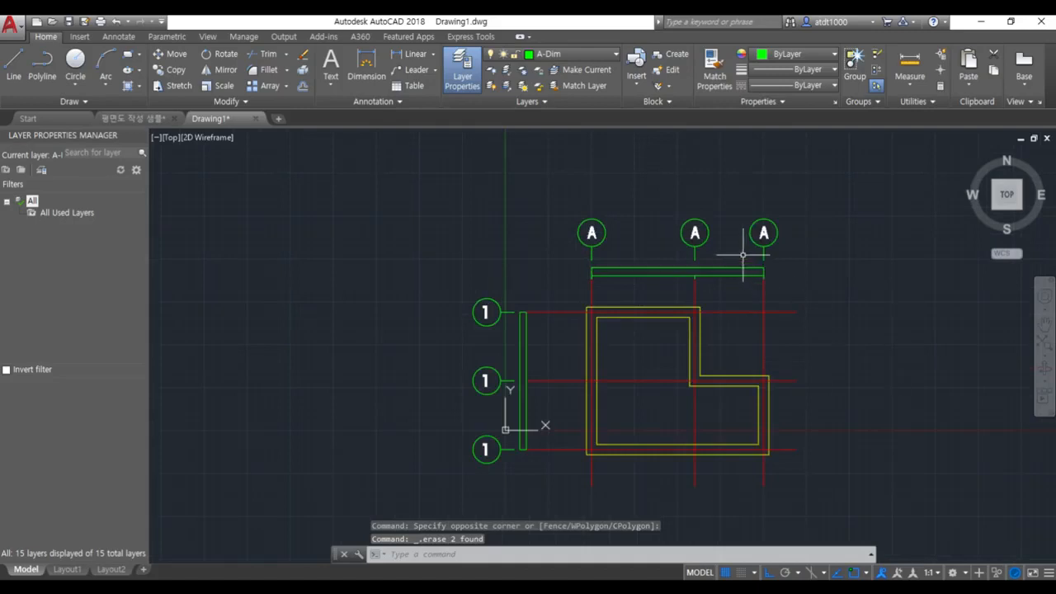
pyautogui.scroll(2, 743, 254)
pyautogui.doubleClick(679, 227)
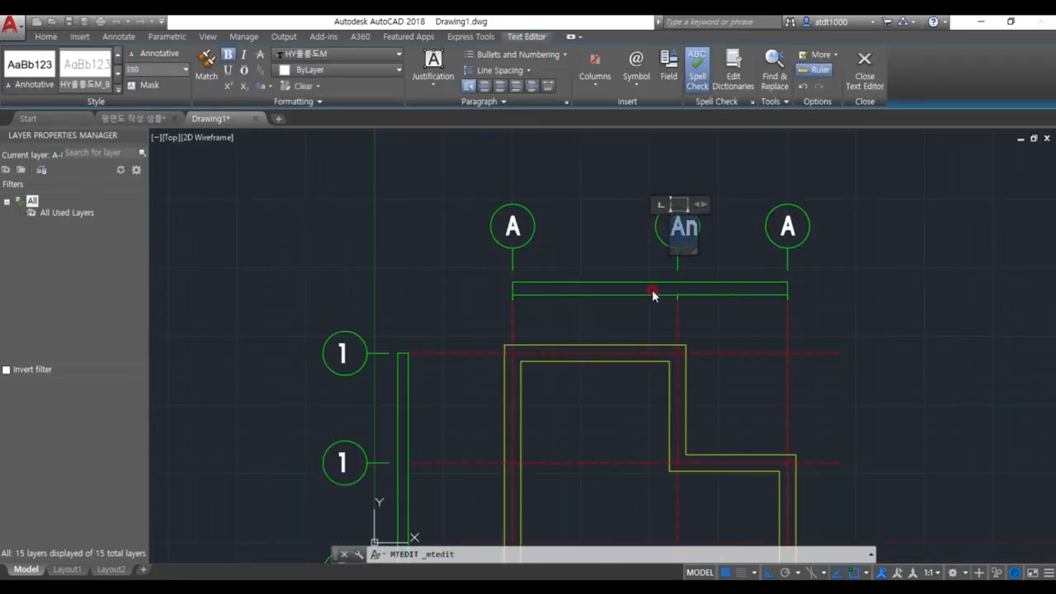
pyautogui.click(819, 284)
pyautogui.doubleClick(787, 228)
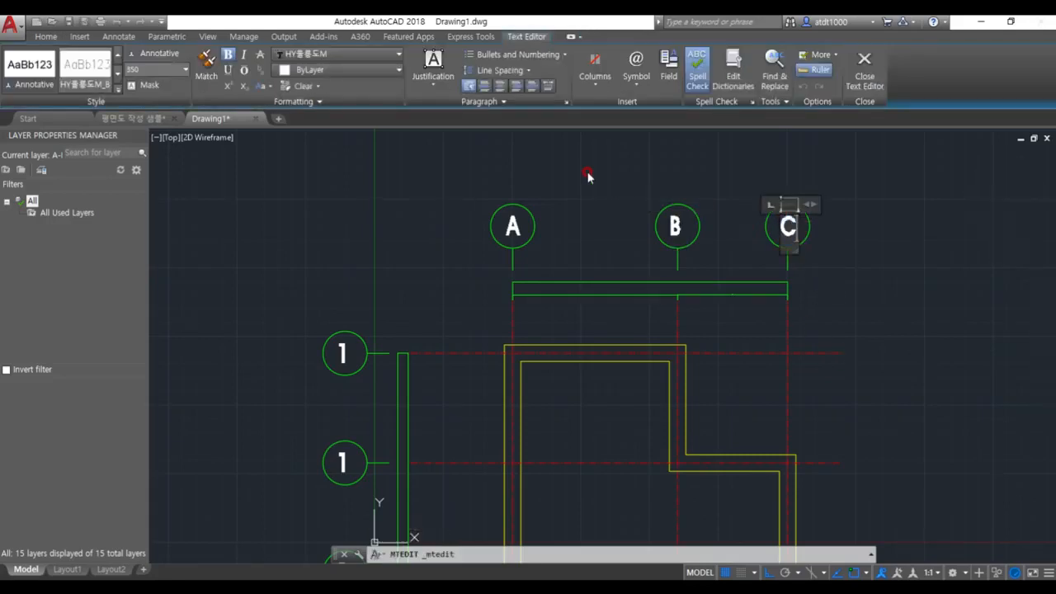
pyautogui.click(587, 176)
# - Relabel the middle horizontal gridline's grid head as 2 and the uppermost one as 3
pyautogui.scroll(-4, 483, 319)
pyautogui.scroll(2, 532, 248)
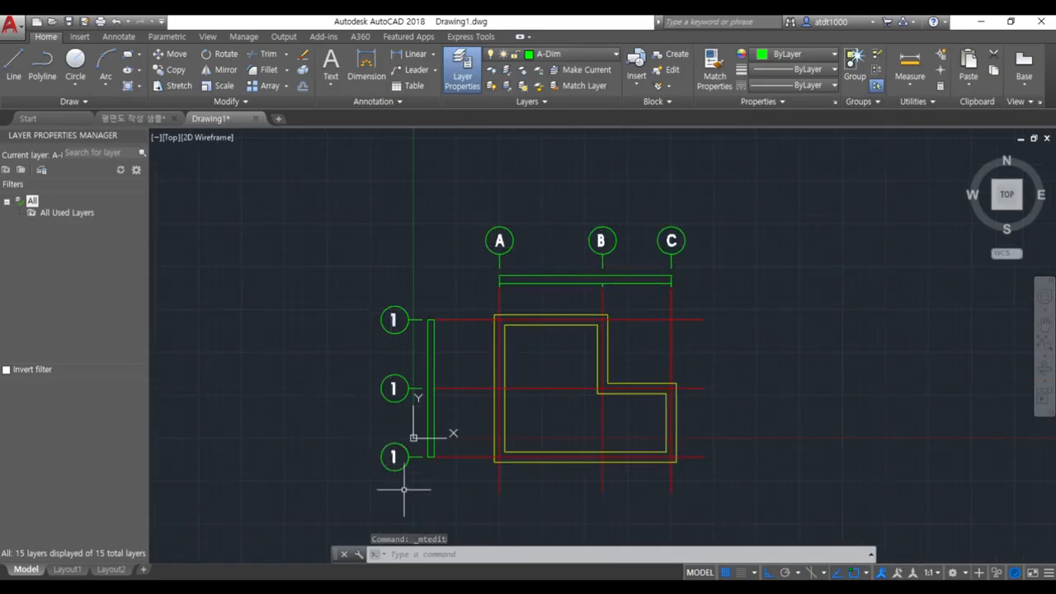
pyautogui.scroll(2, 404, 489)
pyautogui.doubleClick(389, 338)
pyautogui.write('2')
pyautogui.click(391, 231)
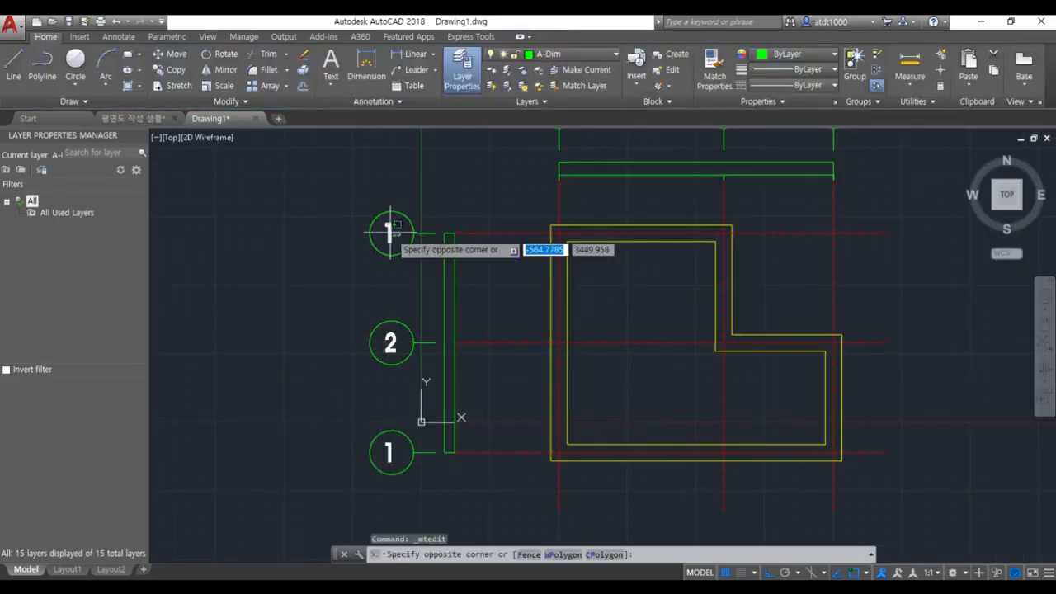
pyautogui.press('Escape')
pyautogui.doubleClick(391, 230)
pyautogui.write('3')
pyautogui.press('Escape')
pyautogui.scroll(-2, 461, 360)
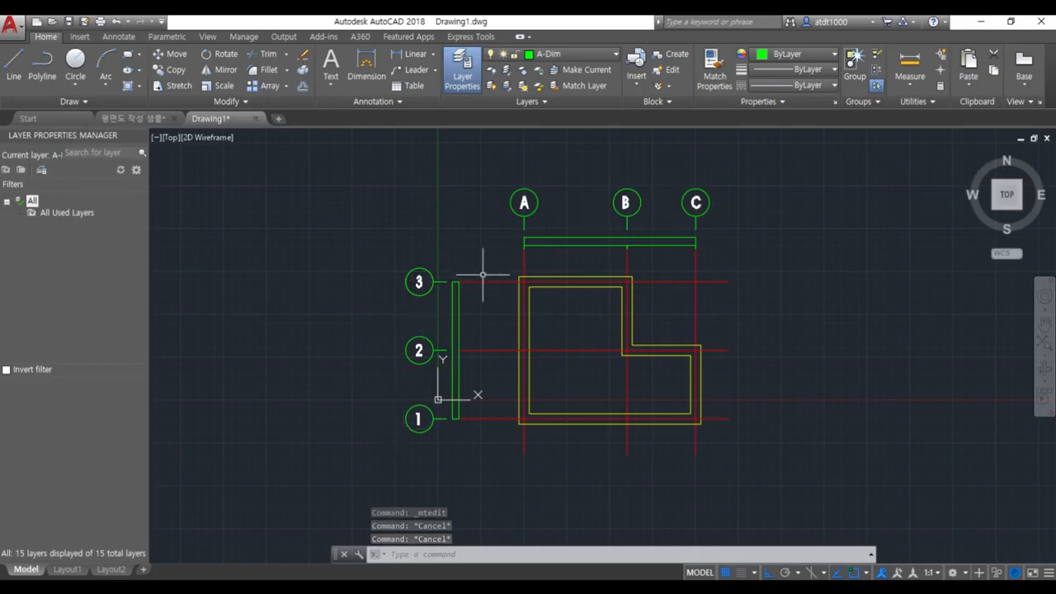
pyautogui.press('Escape')
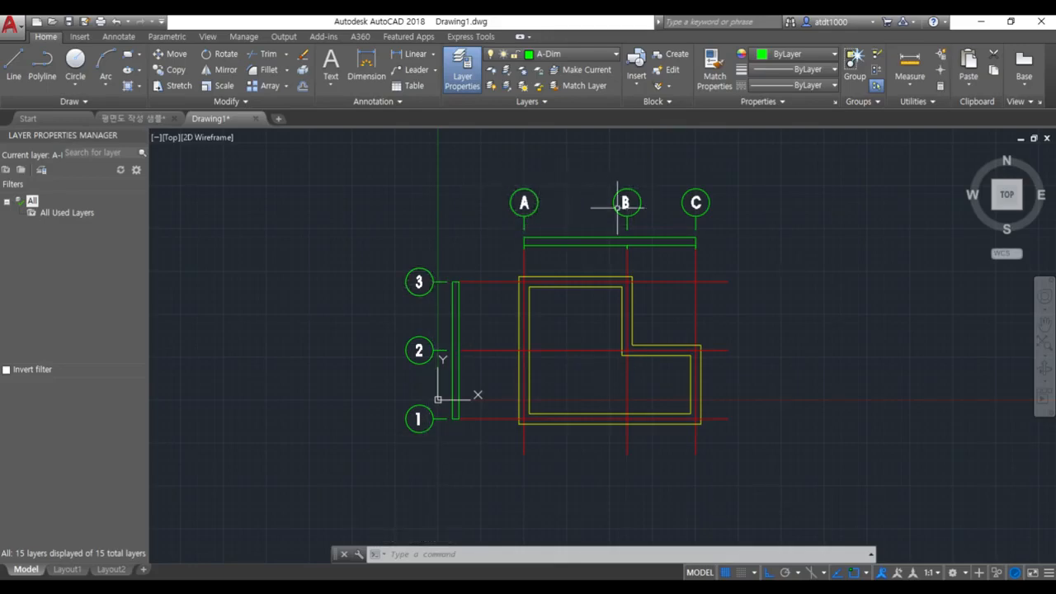
pyautogui.press('Escape')
pyautogui.scroll(-3, 668, 401)
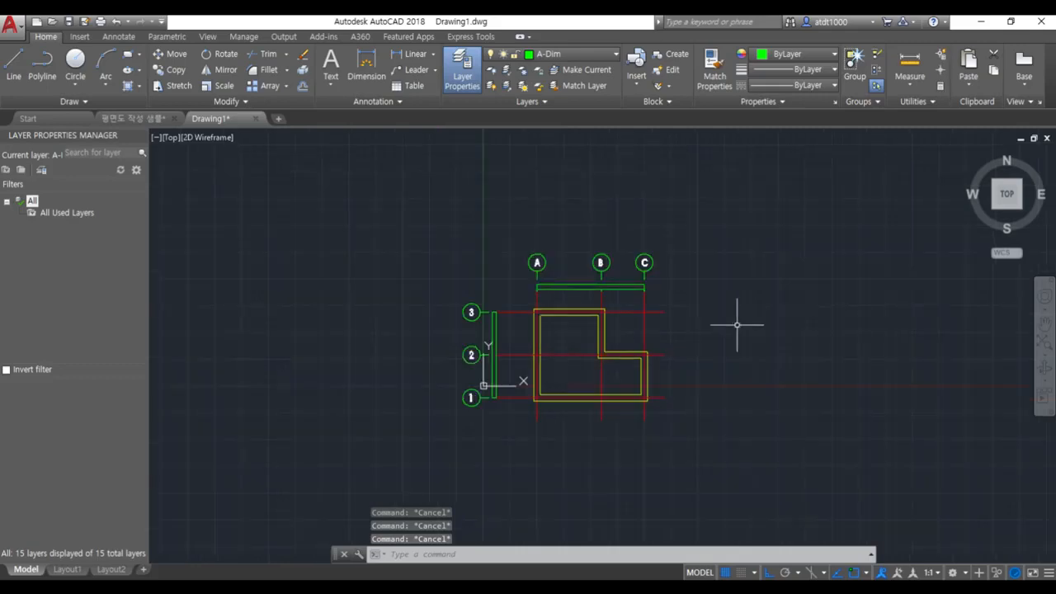
pyautogui.scroll(3, 737, 323)
pyautogui.scroll(-2, 746, 354)
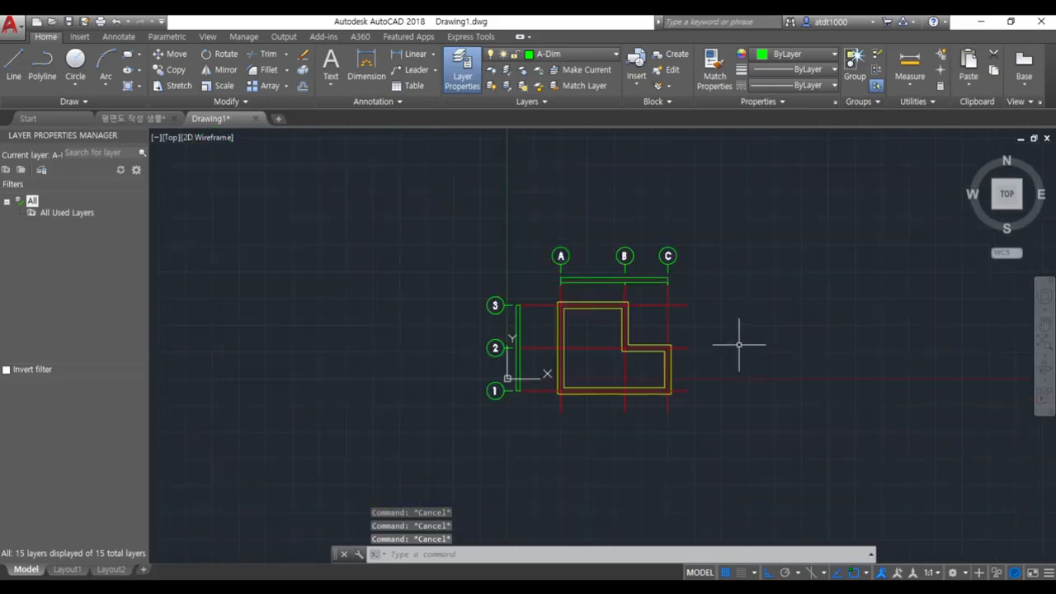
pyautogui.scroll(2, 678, 312)
pyautogui.scroll(-2, 695, 431)
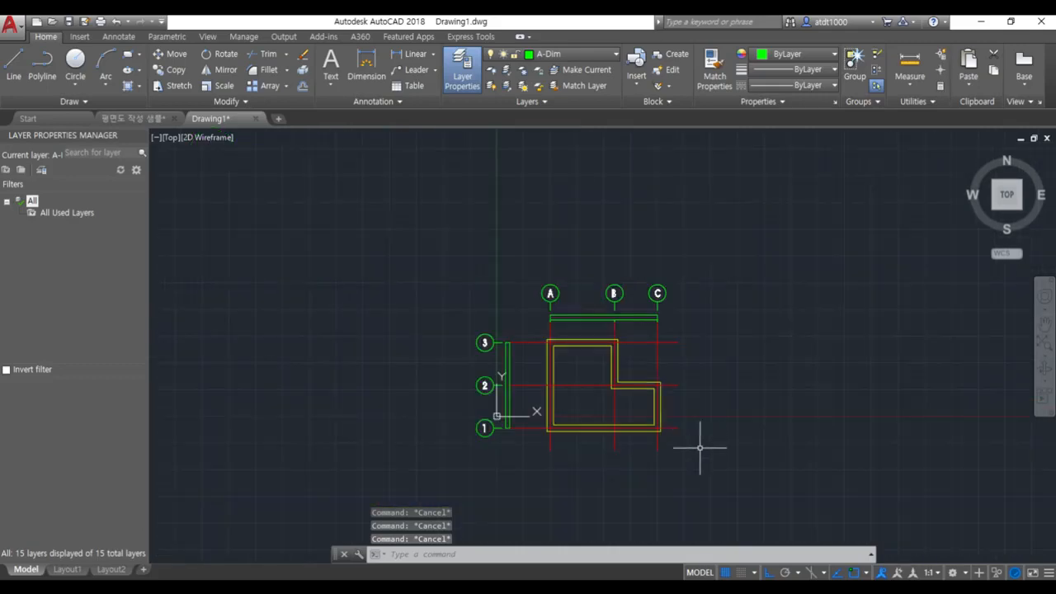
pyautogui.scroll(2, 664, 477)
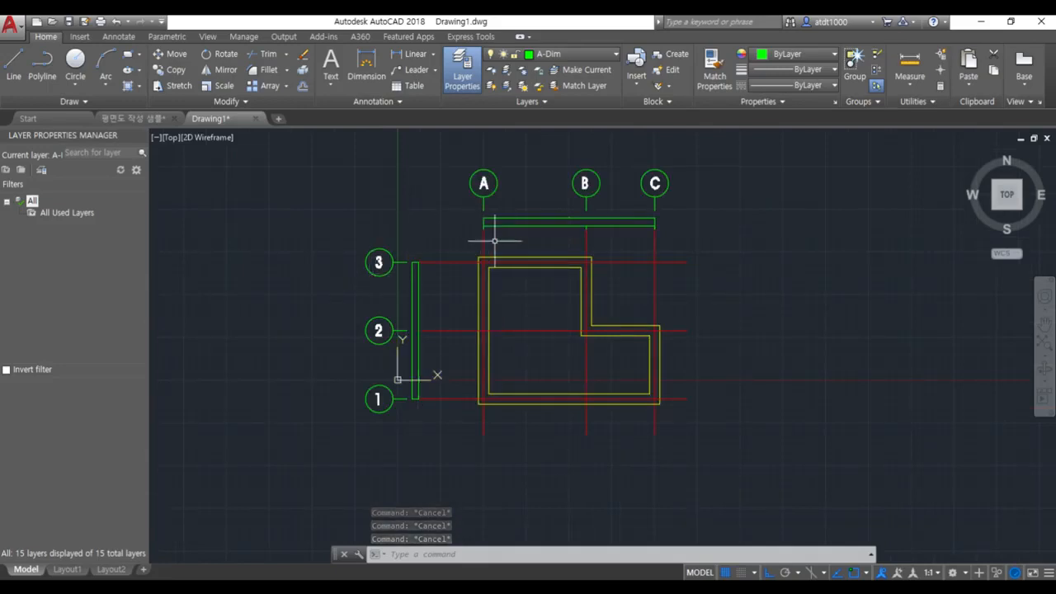
pyautogui.click(654, 226)
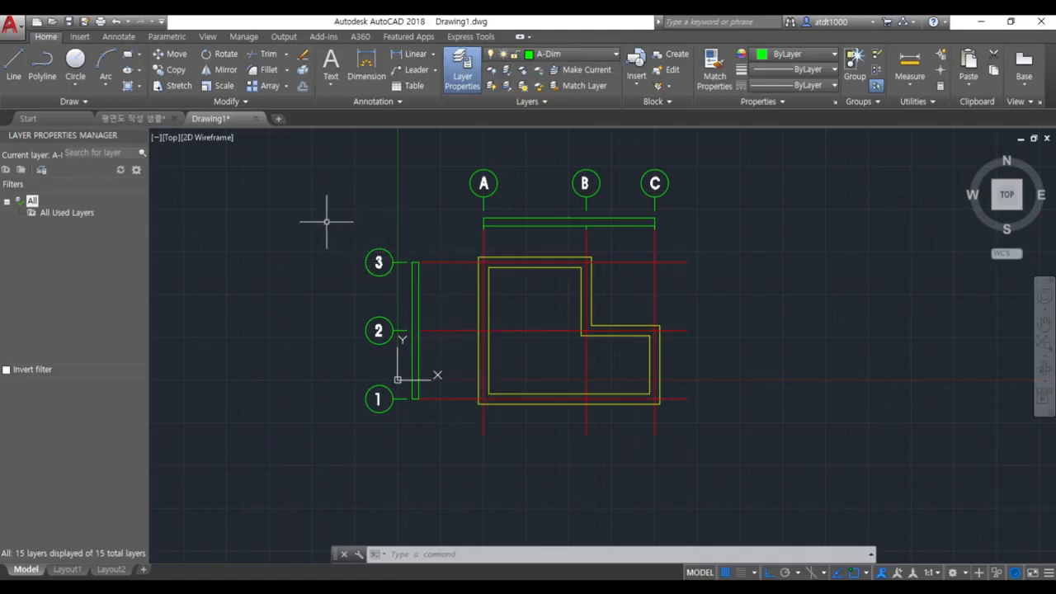
pyautogui.press('Escape')
pyautogui.press('Escape')
pyautogui.press('Escape')
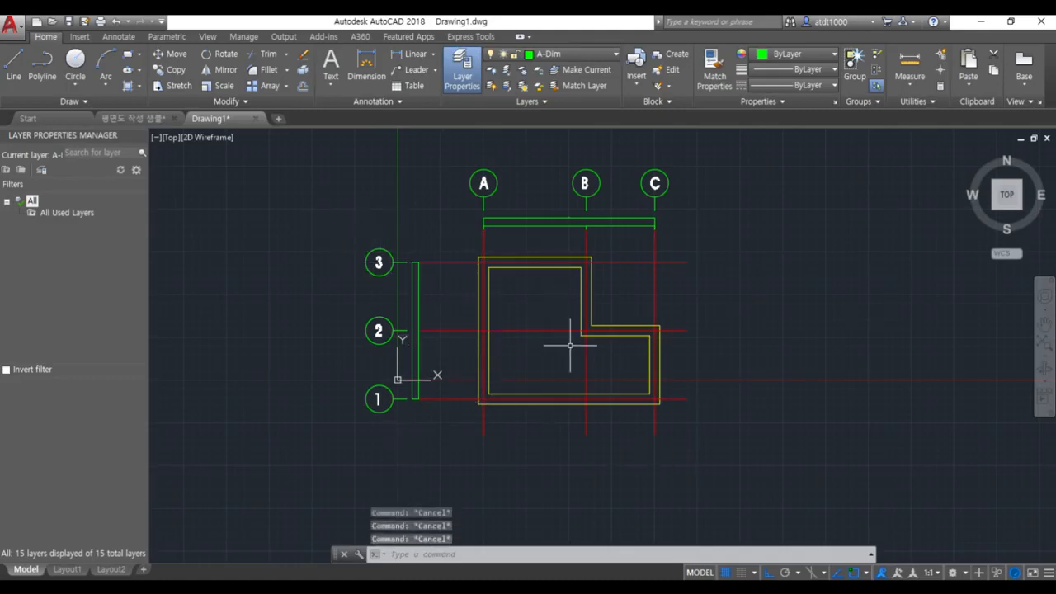
pyautogui.scroll(2, 544, 268)
pyautogui.moveTo(552, 285); pyautogui.dragTo(556, 360, button='middle')
pyautogui.scroll(-2, 556, 360)
pyautogui.moveTo(586, 286); pyautogui.dragTo(685, 325, button='middle')
pyautogui.scroll(2, 685, 325)
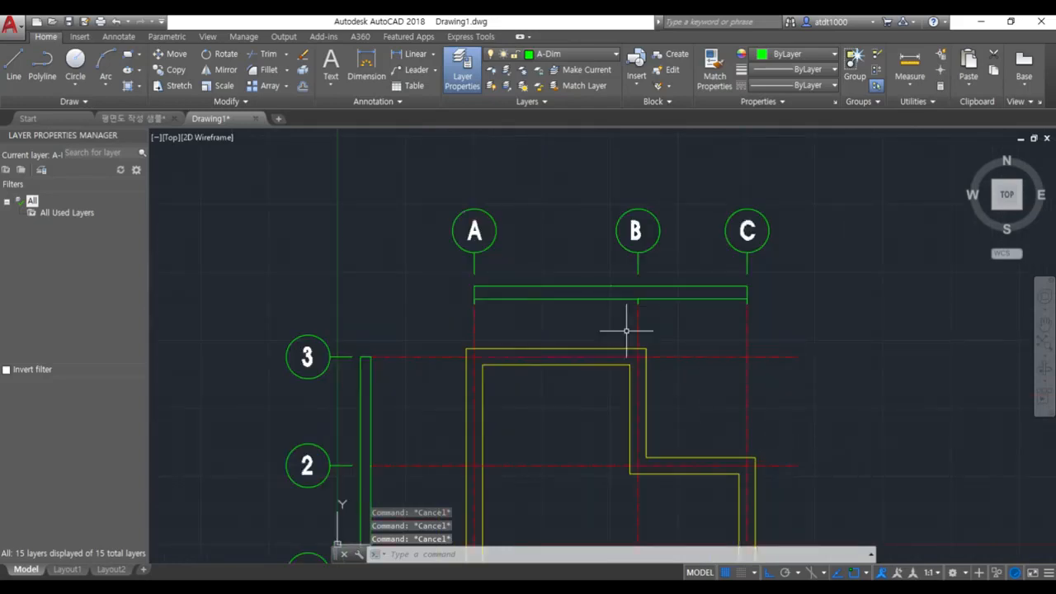
# - Copy the whole sheet border with its title block and drawing title from the 평면도 작성 샘플 drawing to the clipboard
pyautogui.click(132, 118)
pyautogui.scroll(-4, 542, 292)
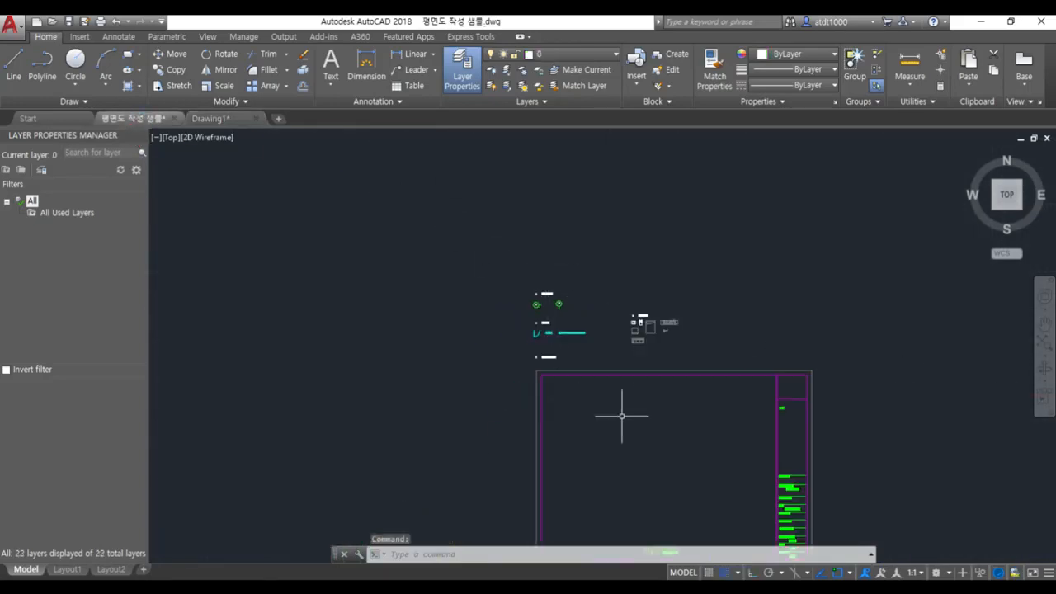
pyautogui.scroll(1, 619, 417)
pyautogui.scroll(-2, 400, 325)
pyautogui.click(406, 302)
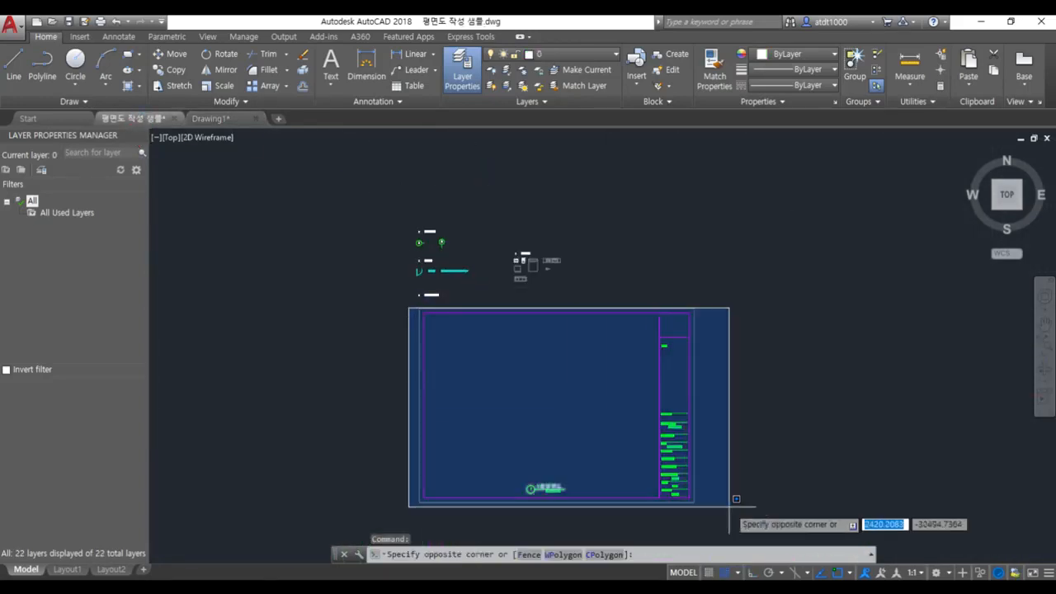
pyautogui.click(730, 520)
pyautogui.hotkey('ctrl', 'c')
# - Paste the sheet border into Drawing1 so that it encloses the floor plan
pyautogui.click(216, 118)
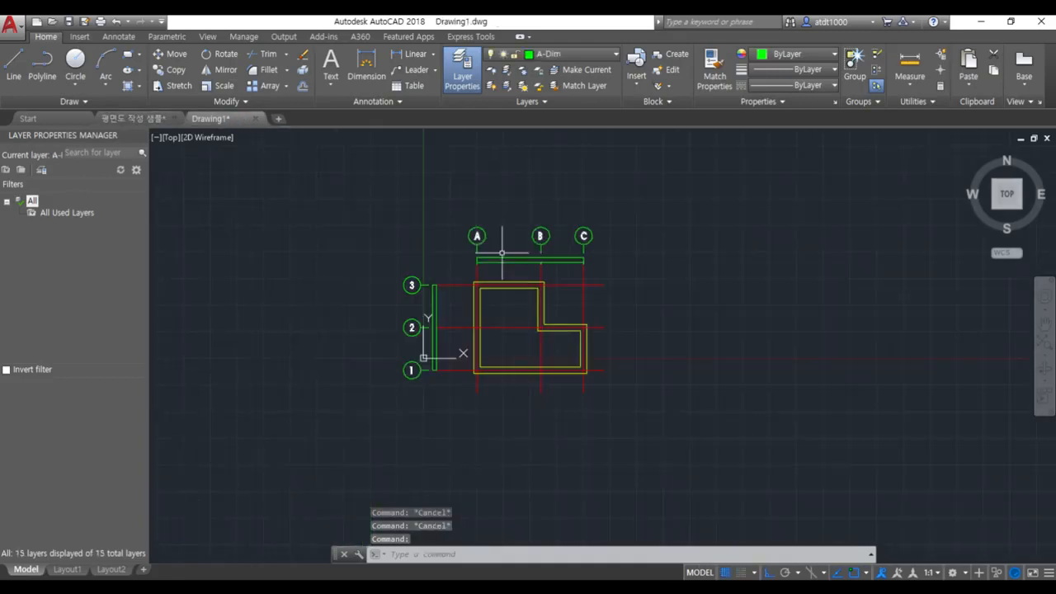
pyautogui.hotkey('ctrl', 'v')
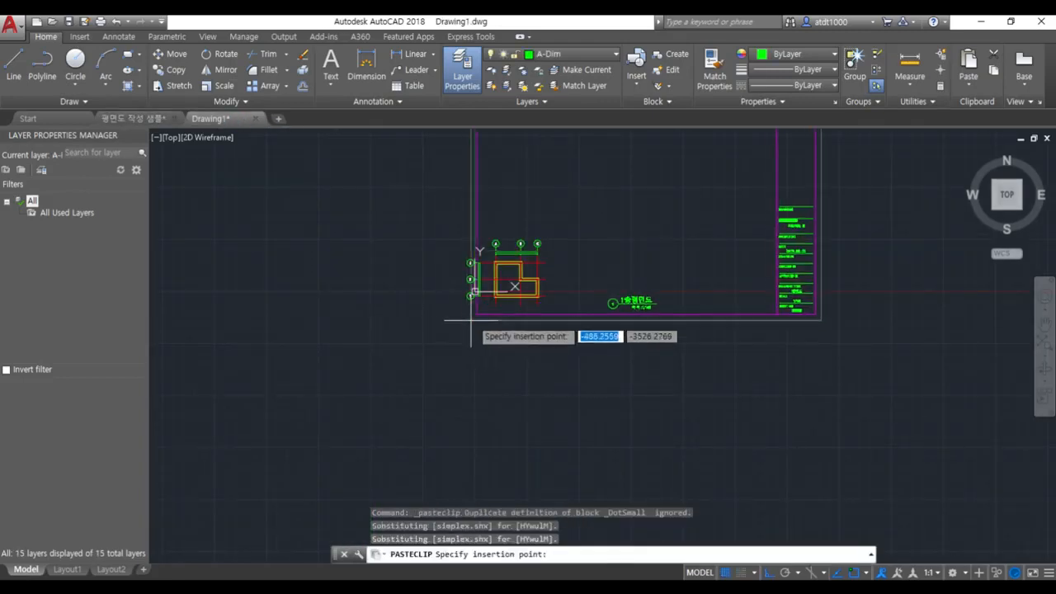
pyautogui.click(350, 400)
pyautogui.press('Escape')
pyautogui.press('Escape')
pyautogui.press('Escape')
# - Examine the 1층평면도 drawing title, its scale note and the floor plan's position within the pasted sheet border
pyautogui.moveTo(567, 277); pyautogui.dragTo(597, 287, button='middle')
pyautogui.scroll(5, 572, 382)
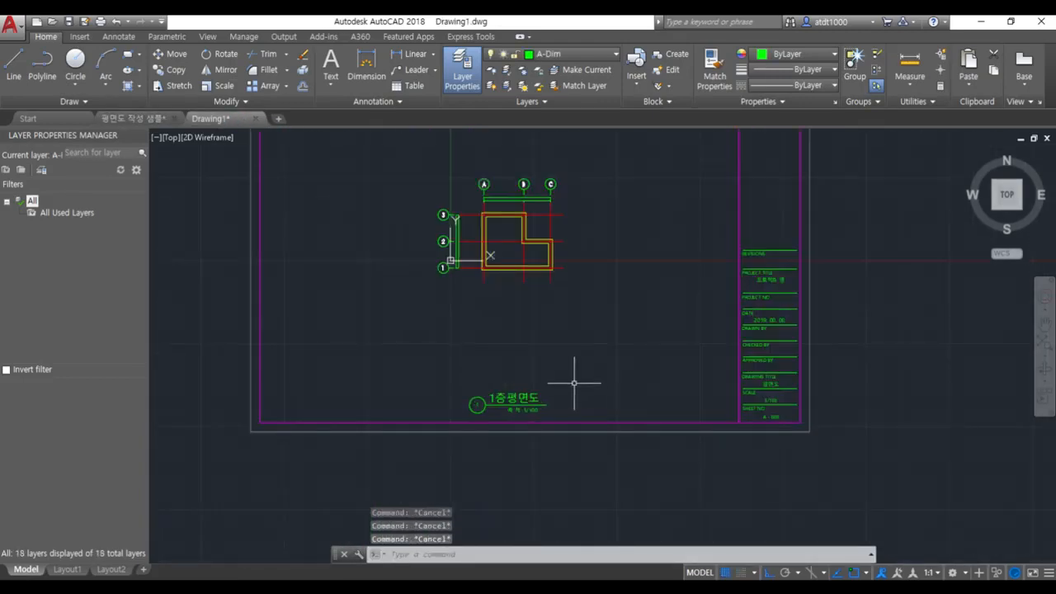
pyautogui.scroll(-5, 507, 431)
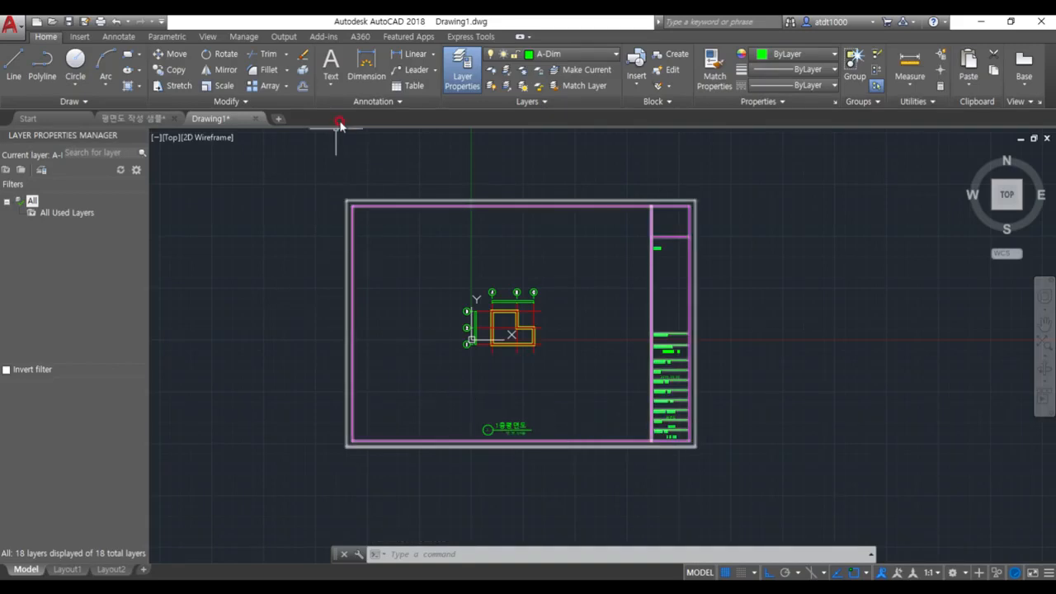
pyautogui.scroll(5, 545, 395)
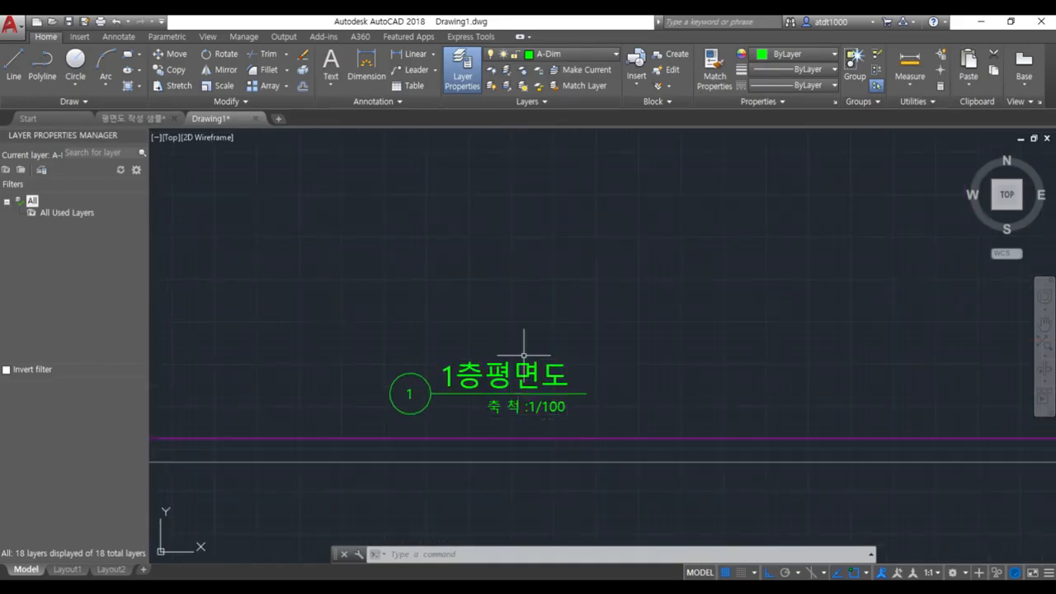
pyautogui.scroll(-5, 523, 349)
pyautogui.scroll(5, 582, 435)
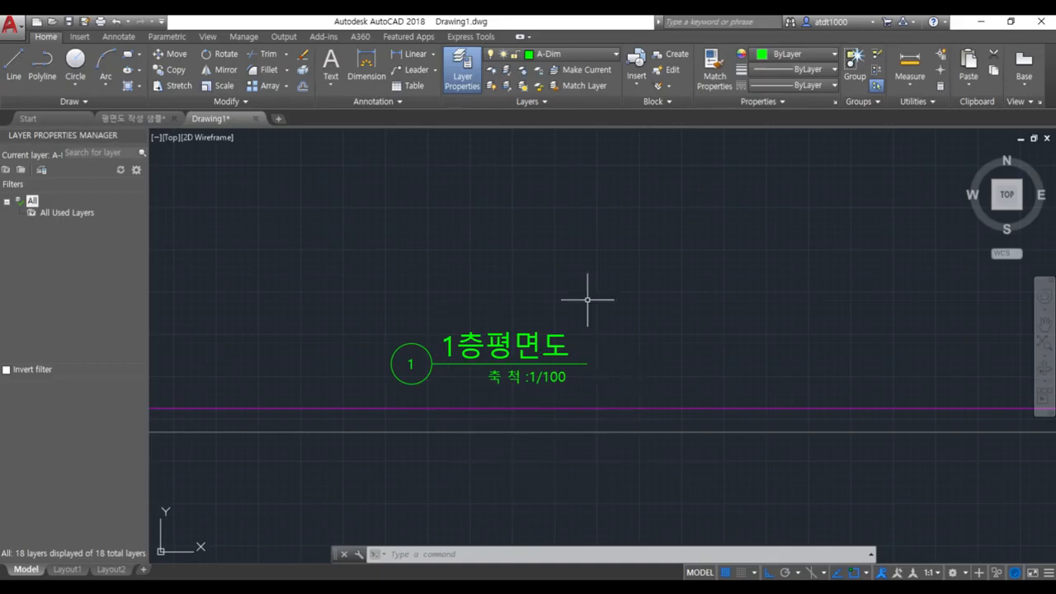
pyautogui.scroll(-5, 565, 396)
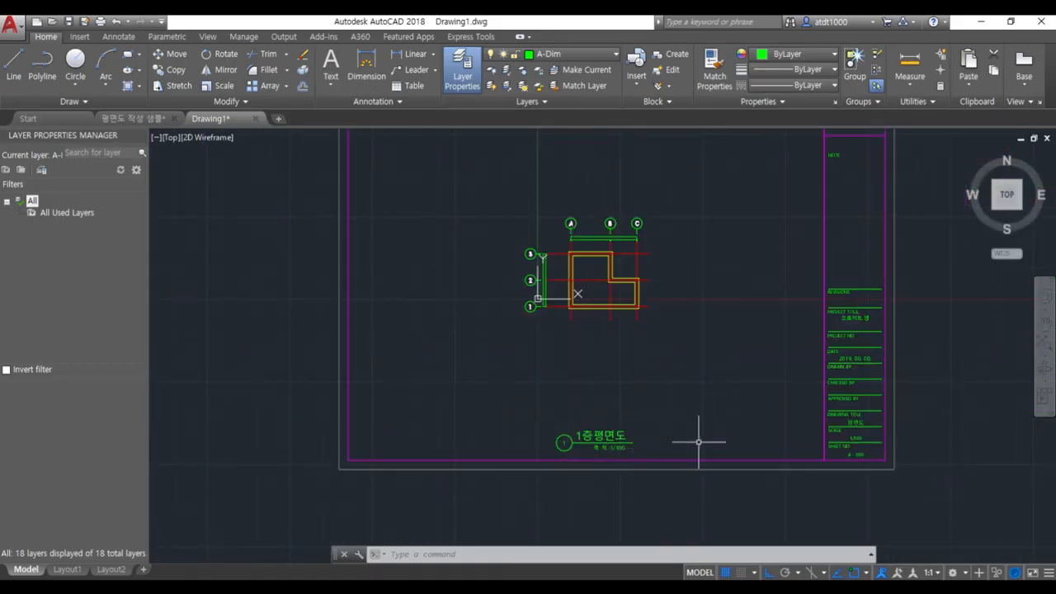
# - Scale the whole floor plan with its gridlines and grid heads by a factor of 5 about the origin
pyautogui.moveTo(771, 377); pyautogui.dragTo(642, 416, button='middle')
pyautogui.press('Escape')
pyautogui.press('Escape')
pyautogui.press('Escape')
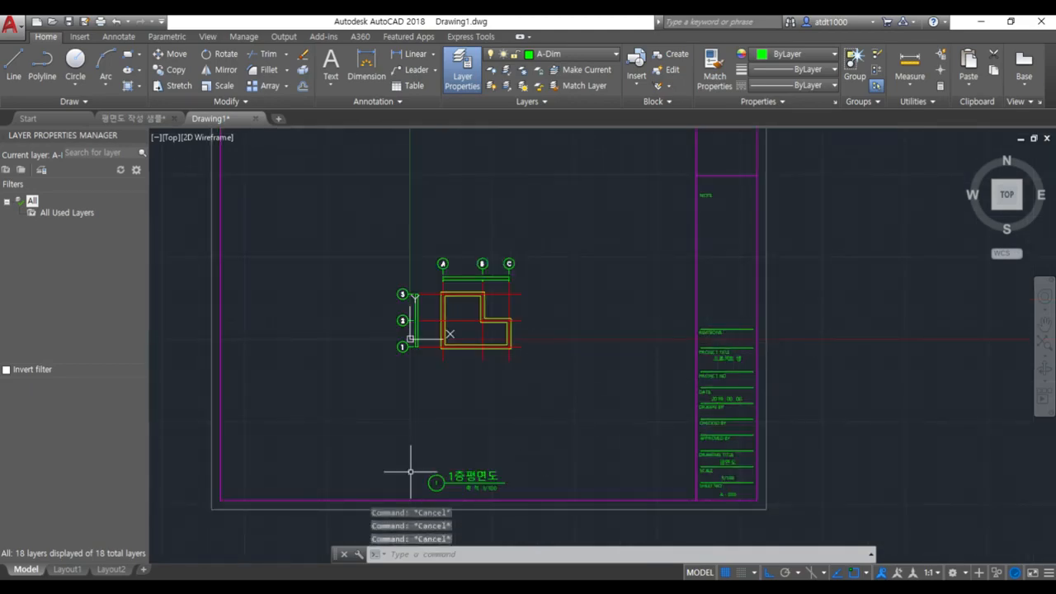
pyautogui.scroll(4, 443, 500)
pyautogui.scroll(-1, 424, 462)
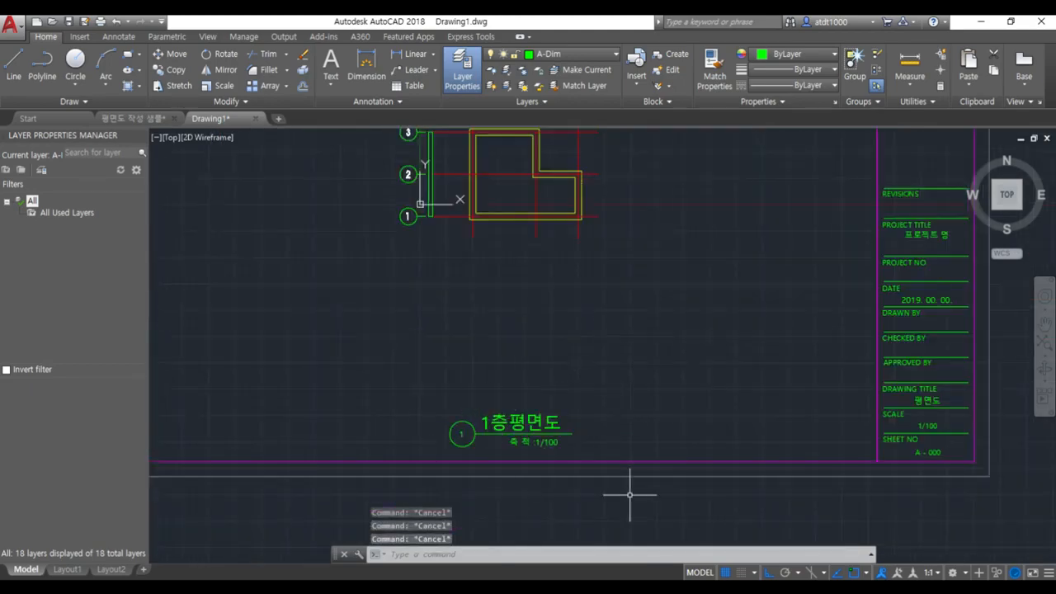
pyautogui.scroll(-4, 630, 495)
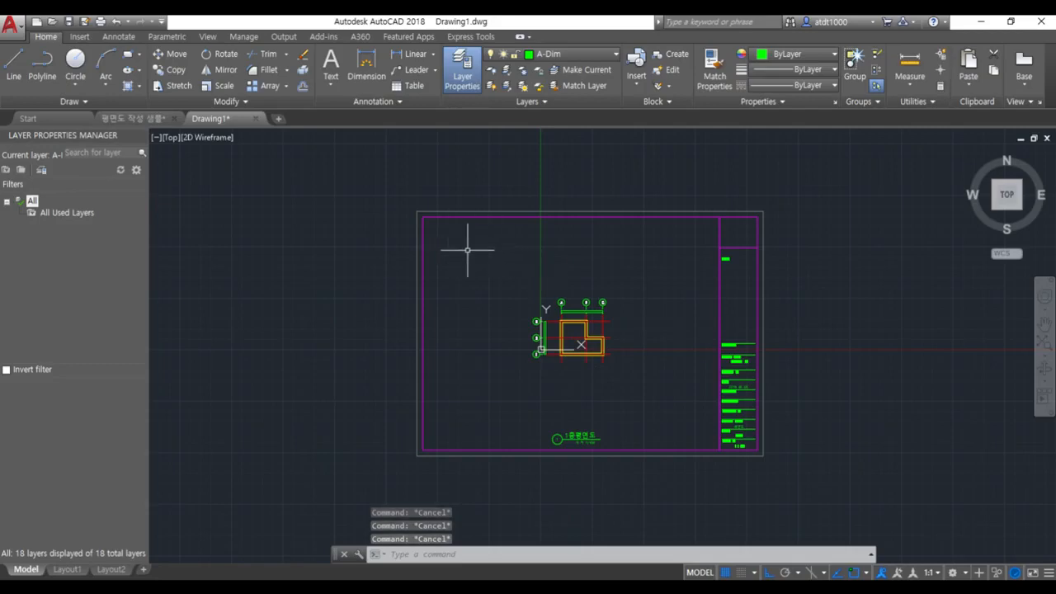
pyautogui.click(503, 268)
pyautogui.write('SCA')
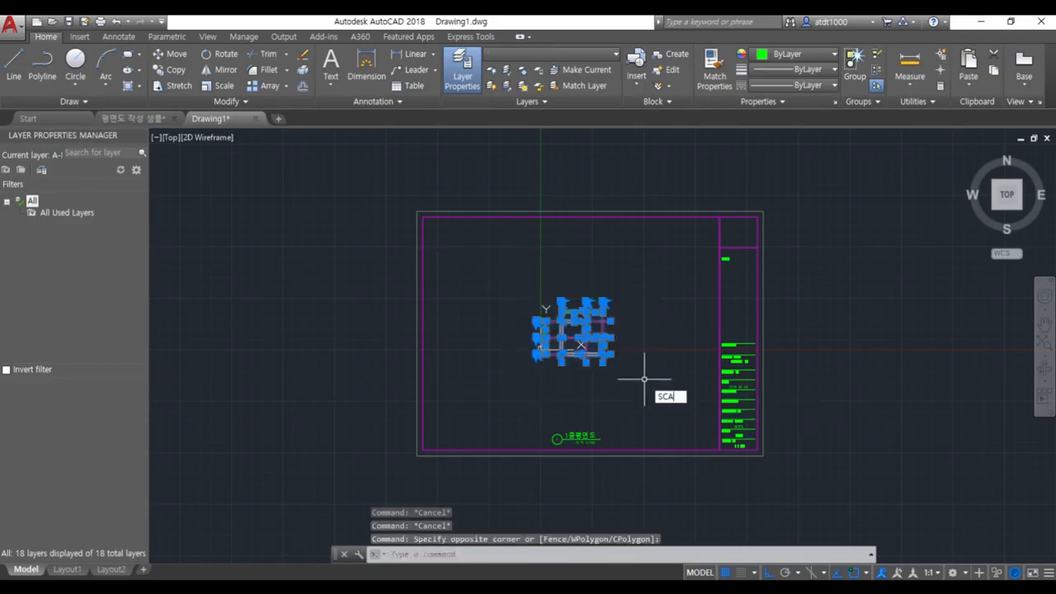
pyautogui.press('Return')
pyautogui.click(541, 349)
pyautogui.write('5')
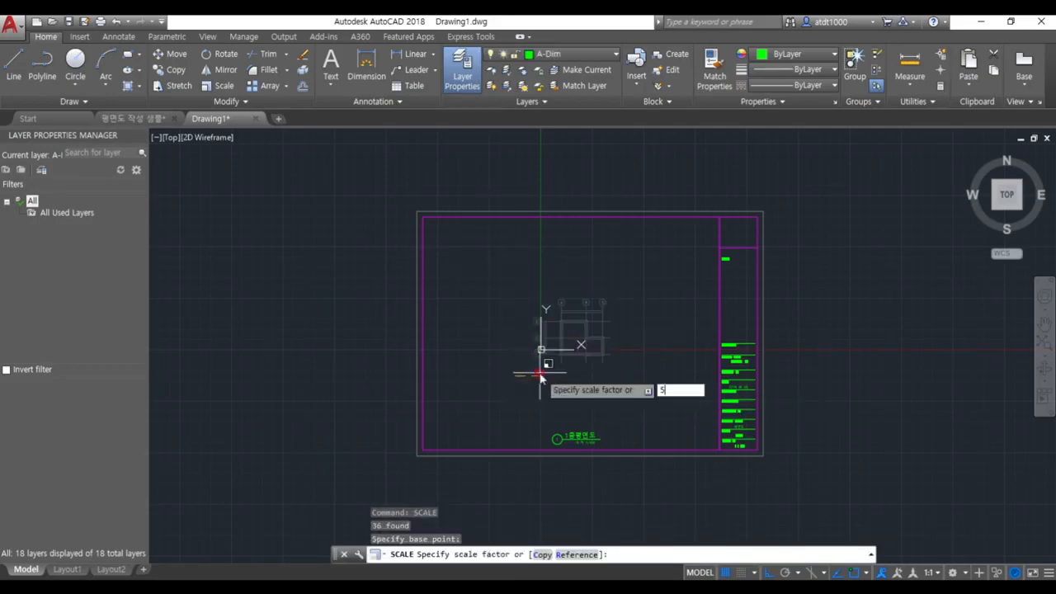
pyautogui.press('Return')
pyautogui.scroll(-2, 540, 363)
# - Scale the floor plan with its grid heads by a factor of 2 from a point near gridline A's lower end
pyautogui.click(522, 193)
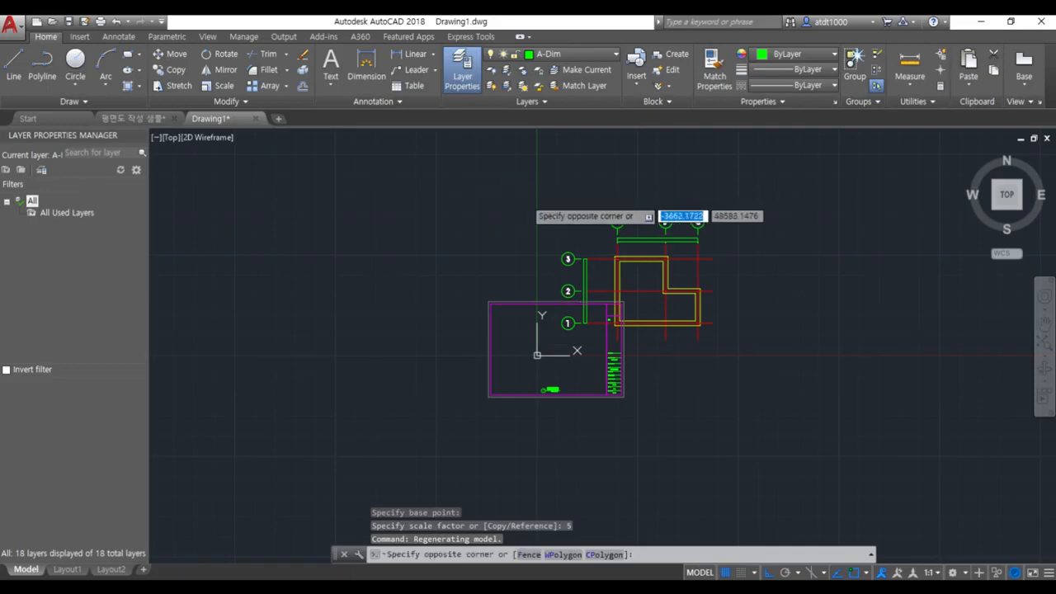
pyautogui.click(749, 349)
pyautogui.scroll(2, 701, 342)
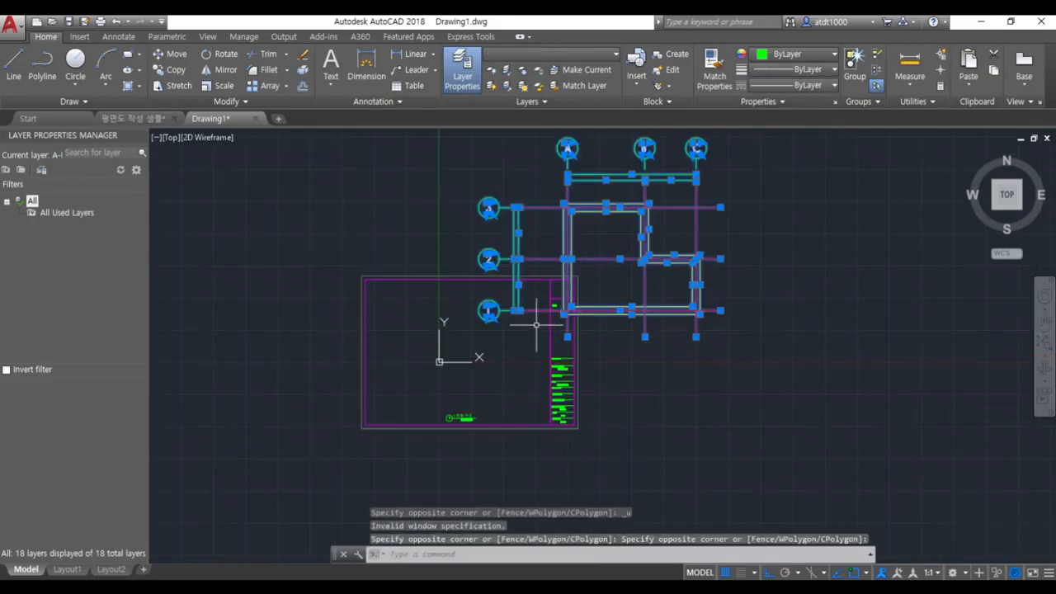
pyautogui.write('SC')
pyautogui.press('Return')
pyautogui.click(566, 332)
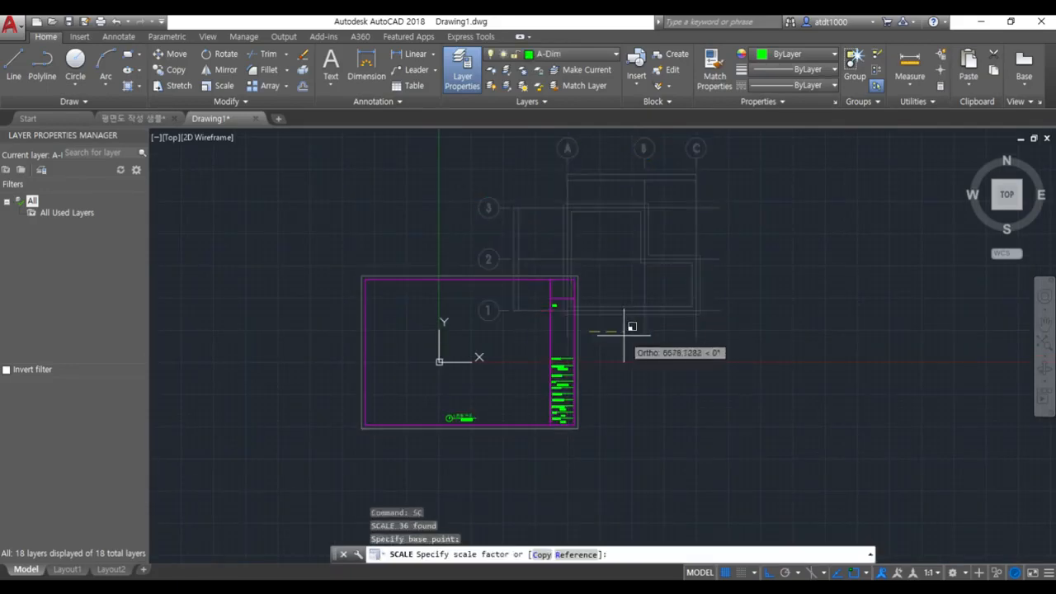
pyautogui.write('2')
pyautogui.press('Return')
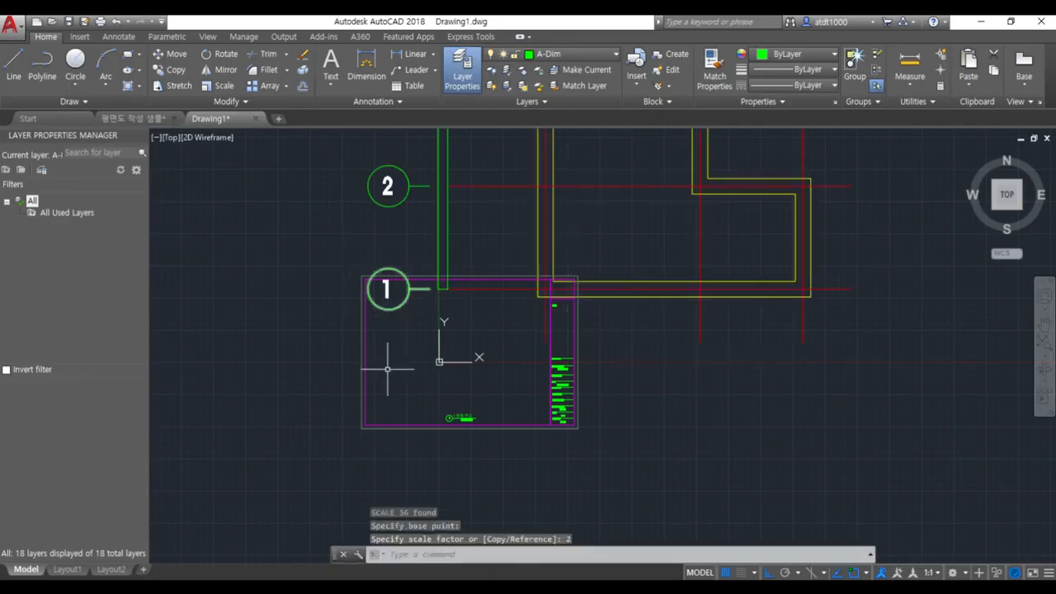
# - Move the sheet border with its title block and drawing title onto the middle of the floor plan with Ortho off
pyautogui.click(387, 375)
pyautogui.click(351, 414)
pyautogui.click(540, 476)
pyautogui.click(397, 401)
pyautogui.click(653, 481)
pyautogui.click(543, 353)
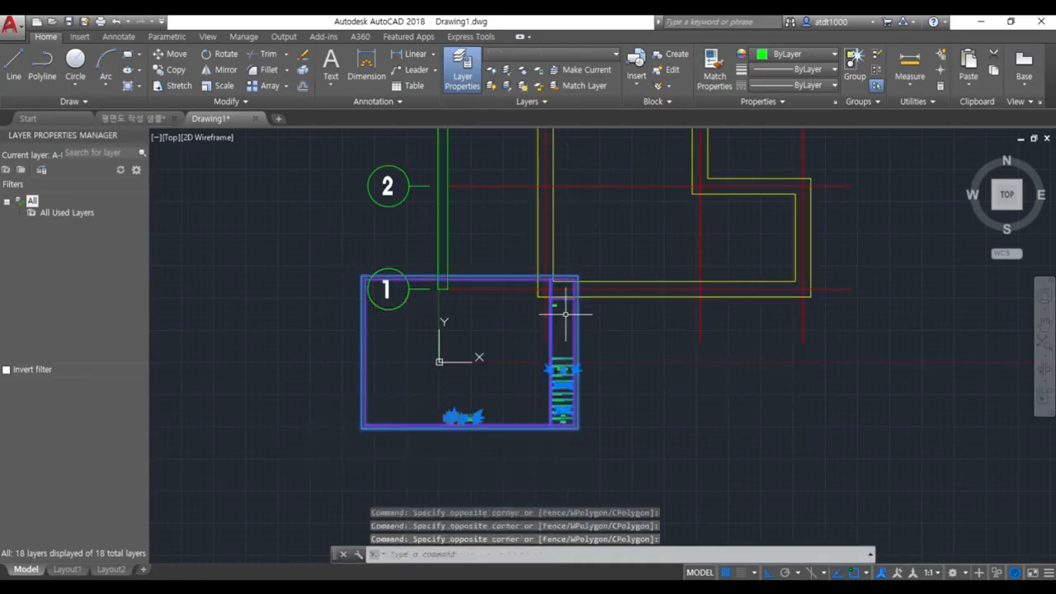
pyautogui.write('M')
pyautogui.press('Return')
pyautogui.click(527, 405)
pyautogui.scroll(-2, 668, 410)
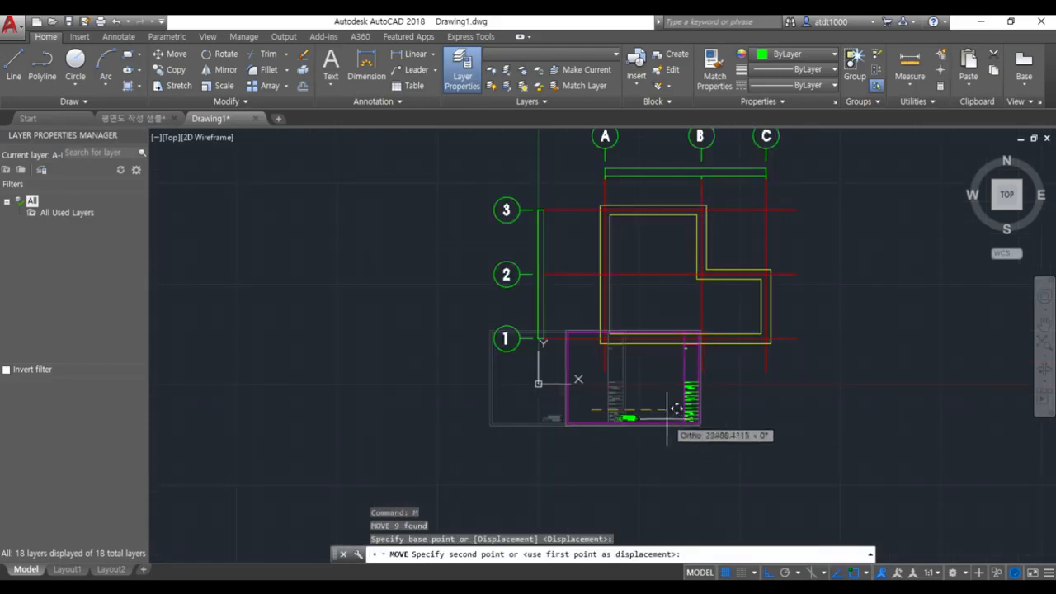
pyautogui.press('F8')
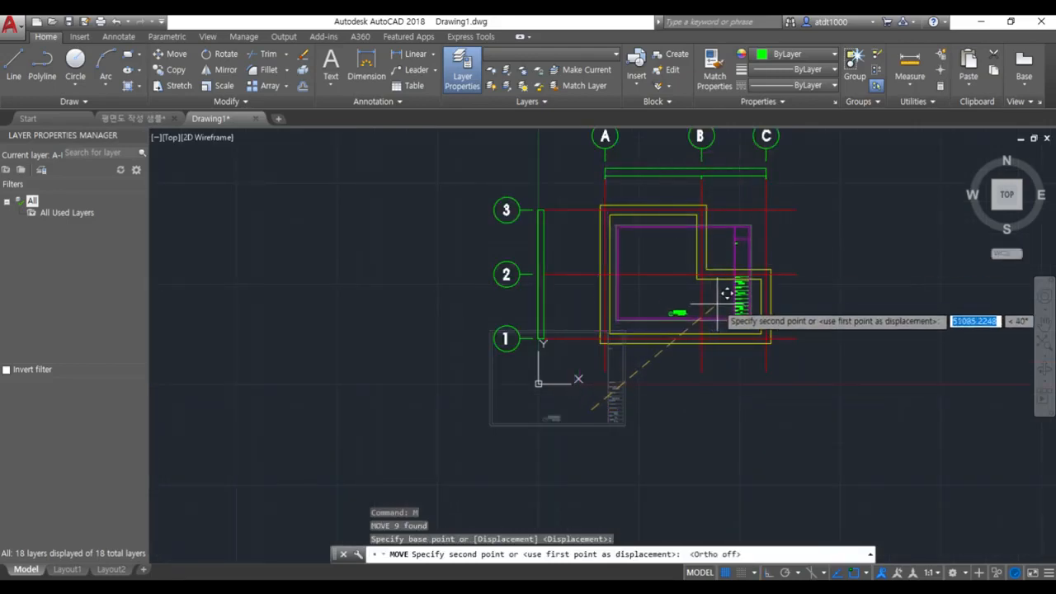
pyautogui.click(726, 293)
pyautogui.scroll(2, 705, 246)
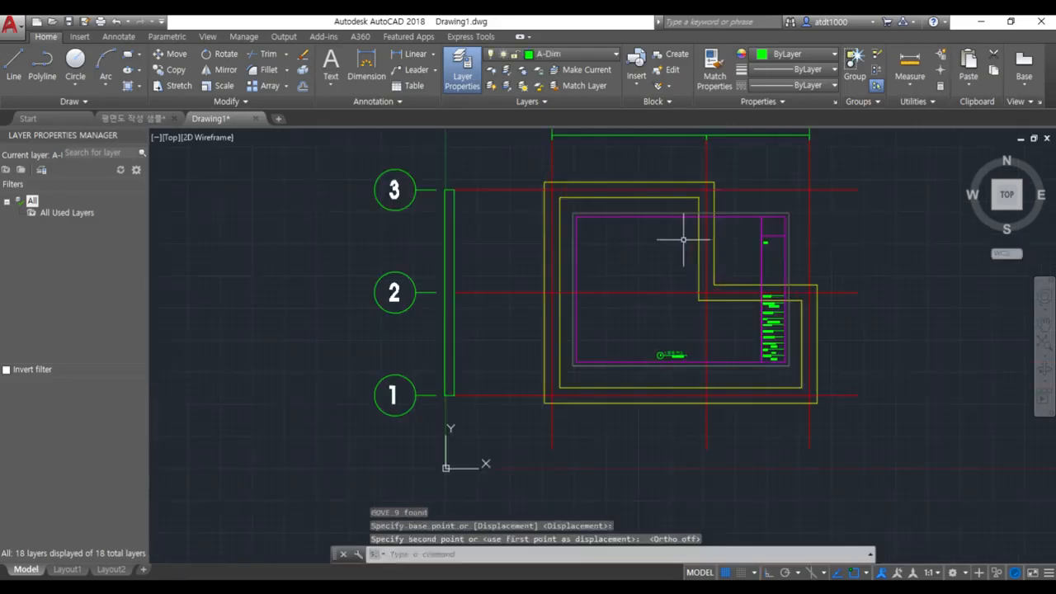
# - Scale the sheet border with its title block and drawing title by a factor of 3 from its lower-left corner
pyautogui.click(565, 204)
pyautogui.click(815, 364)
pyautogui.write('scale')
pyautogui.press('Return')
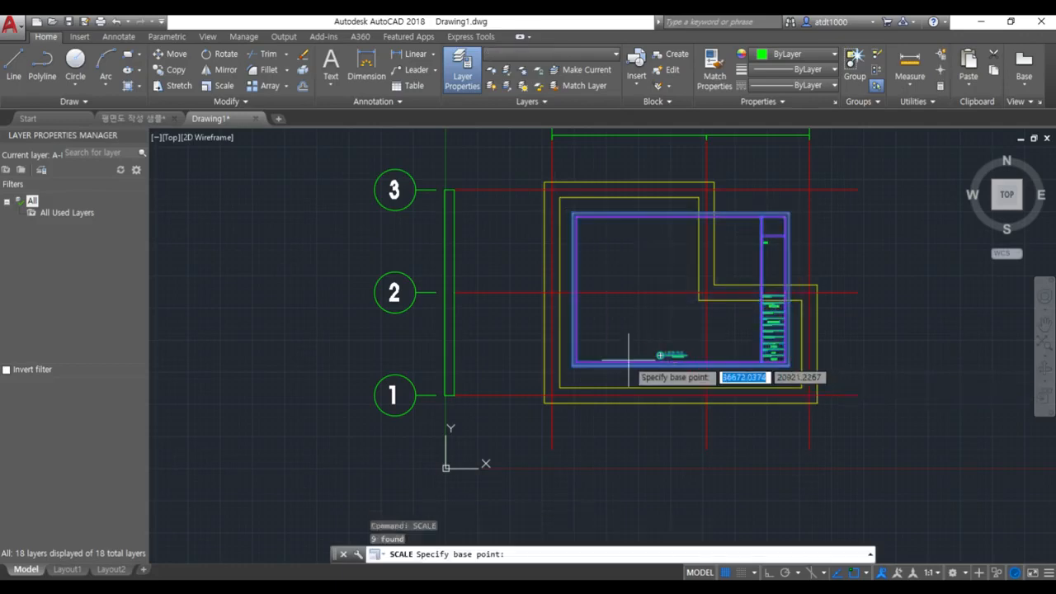
pyautogui.click(575, 361)
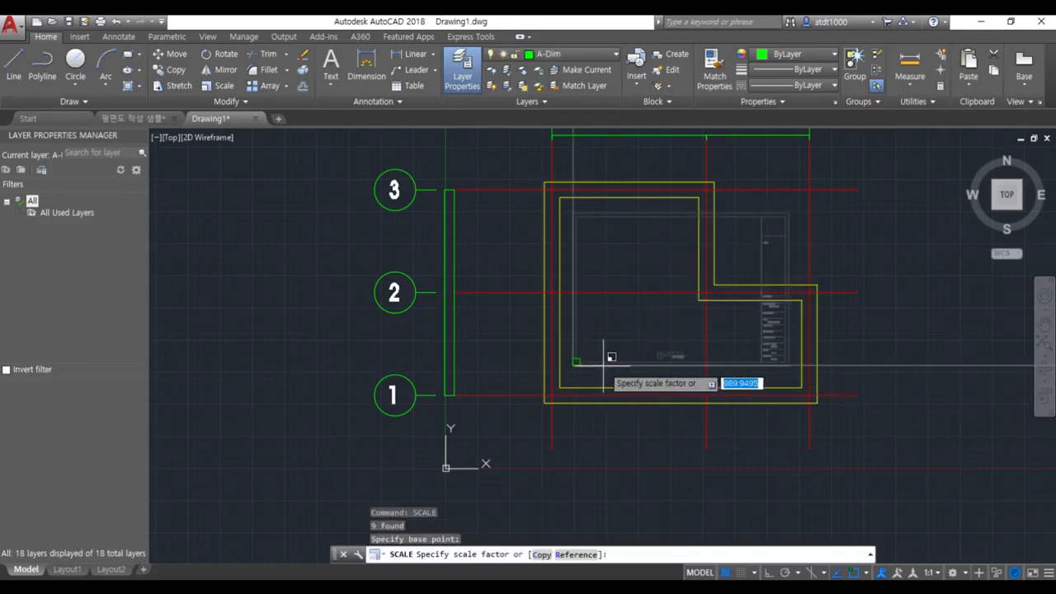
pyautogui.write('3')
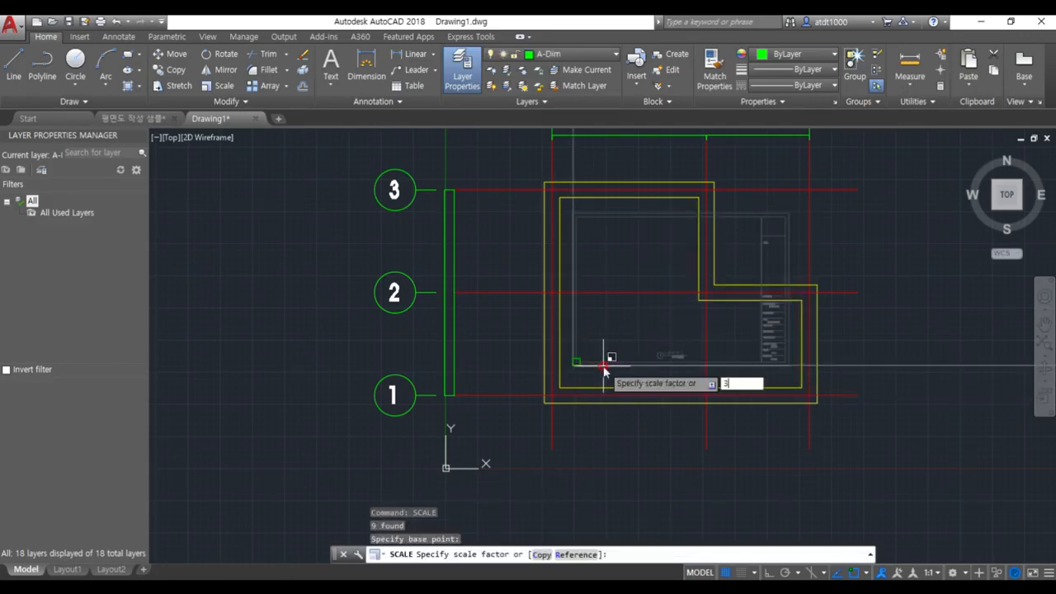
pyautogui.press('Return')
# - Move the sheet border, title block and drawing title so that they enclose the floor plan and all grid heads
pyautogui.scroll(-4, 553, 302)
pyautogui.click(889, 369)
pyautogui.click(750, 138)
pyautogui.scroll(2, 710, 318)
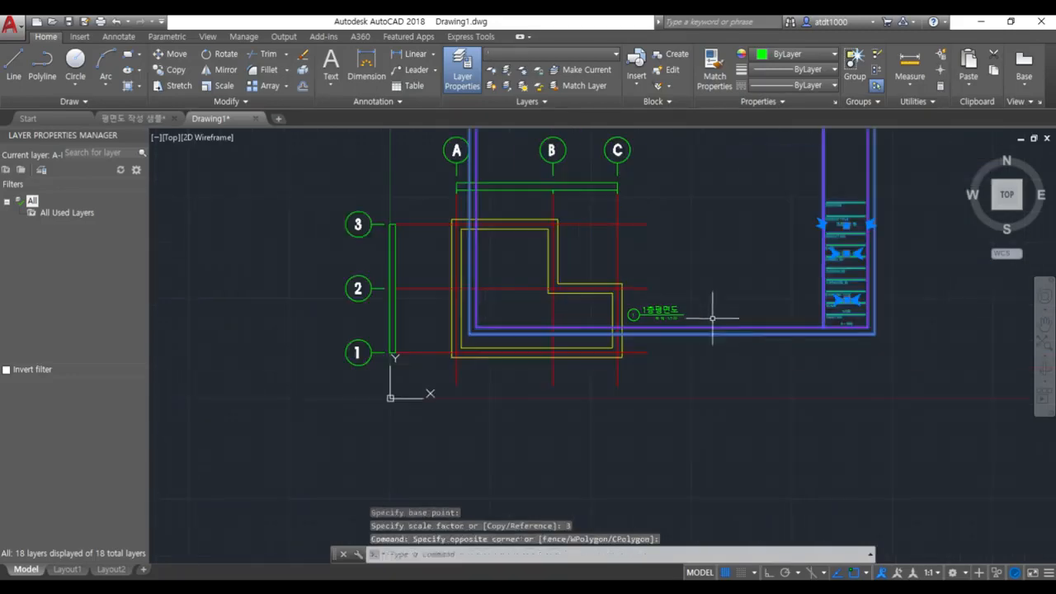
pyautogui.click(725, 346)
pyautogui.click(629, 301)
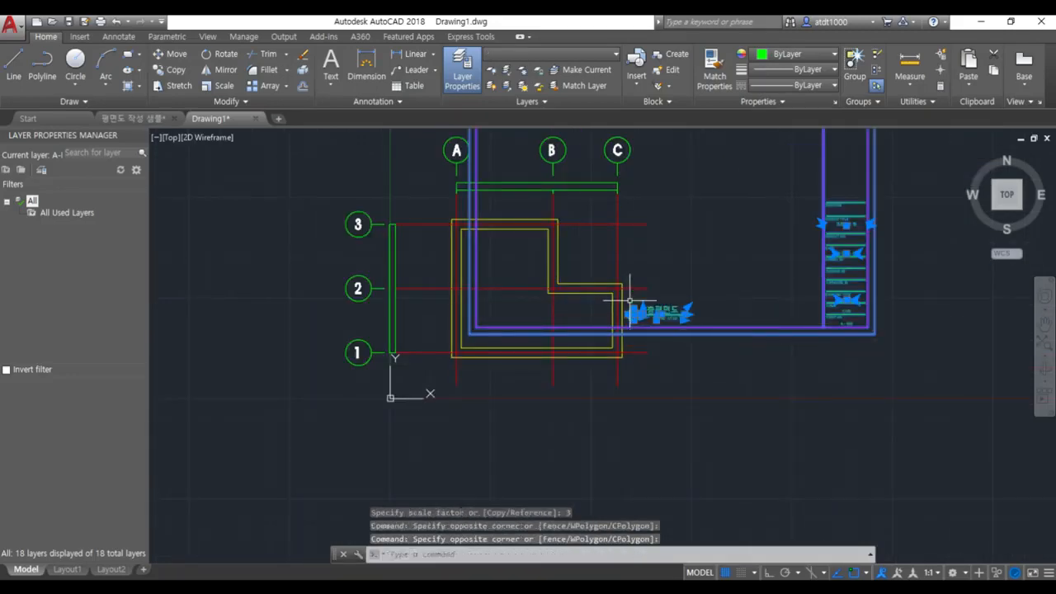
pyautogui.write('m')
pyautogui.press('Return')
pyautogui.click(702, 230)
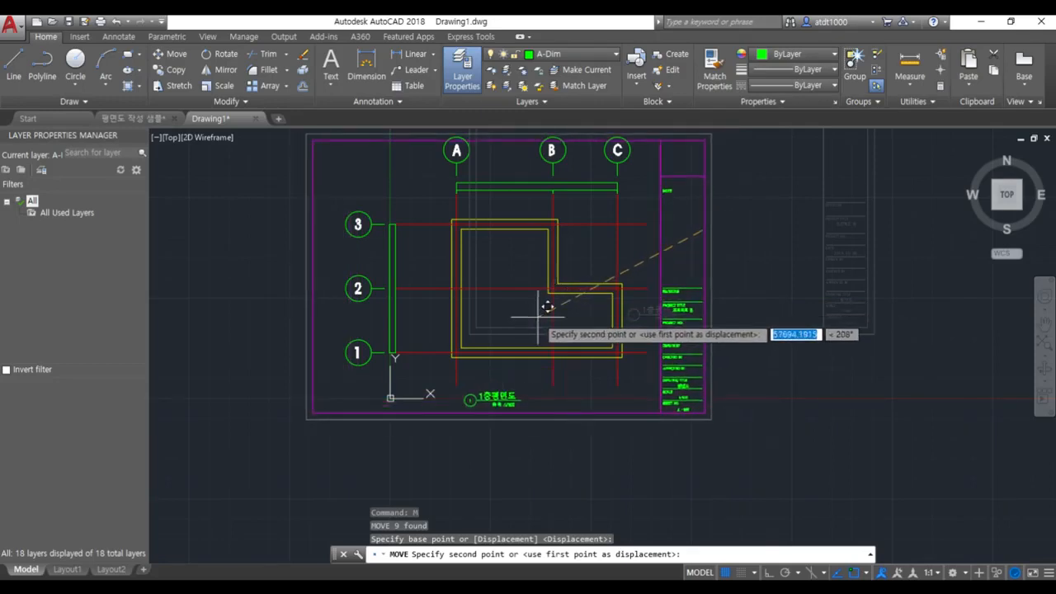
pyautogui.click(547, 307)
pyautogui.click(743, 407)
pyautogui.click(558, 421)
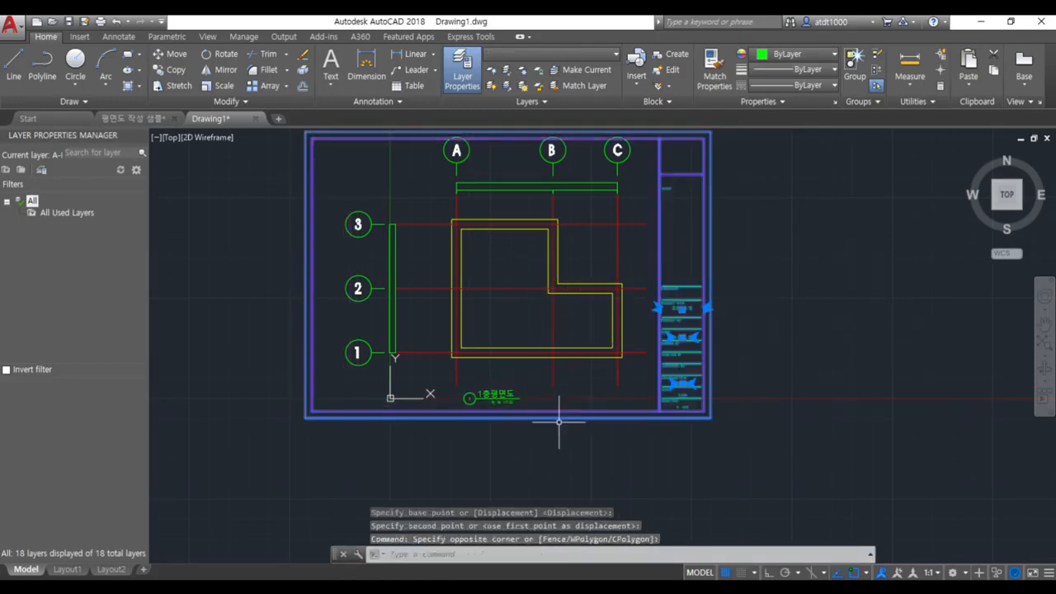
pyautogui.click(564, 445)
pyautogui.click(465, 386)
pyautogui.write('m')
pyautogui.press('Return')
pyautogui.click(571, 401)
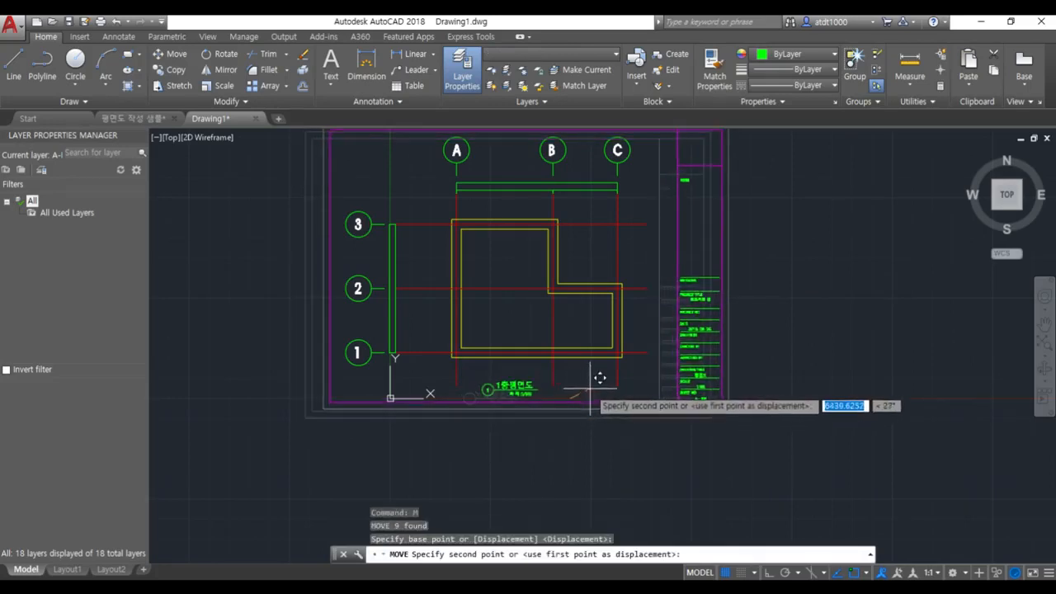
pyautogui.press('Escape')
# - Set the scale note under the 1층평면도 drawing title to 1/300
pyautogui.scroll(-2, 612, 423)
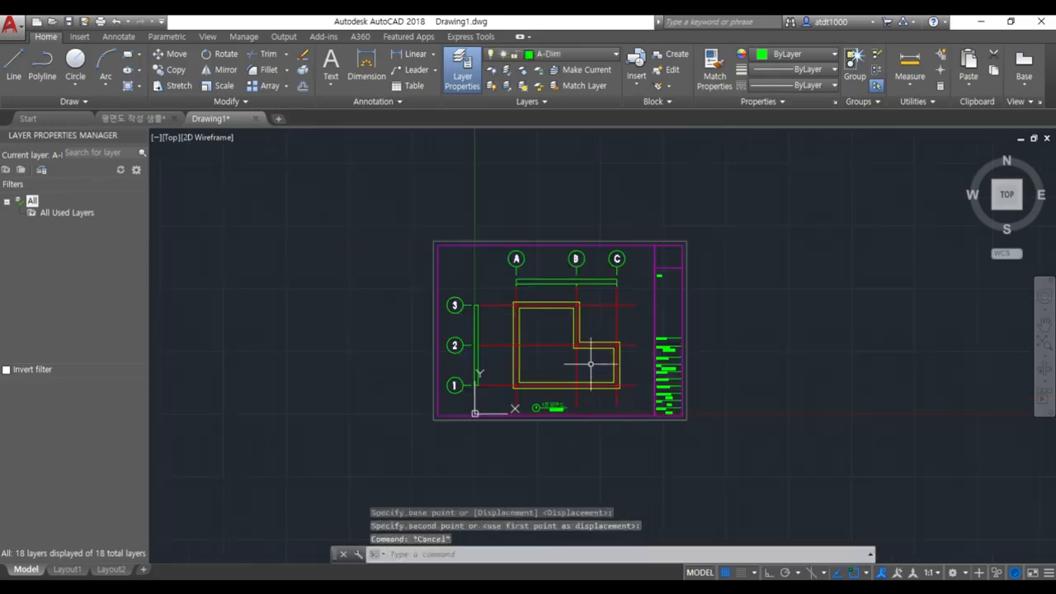
pyautogui.scroll(5, 590, 364)
pyautogui.doubleClick(523, 376)
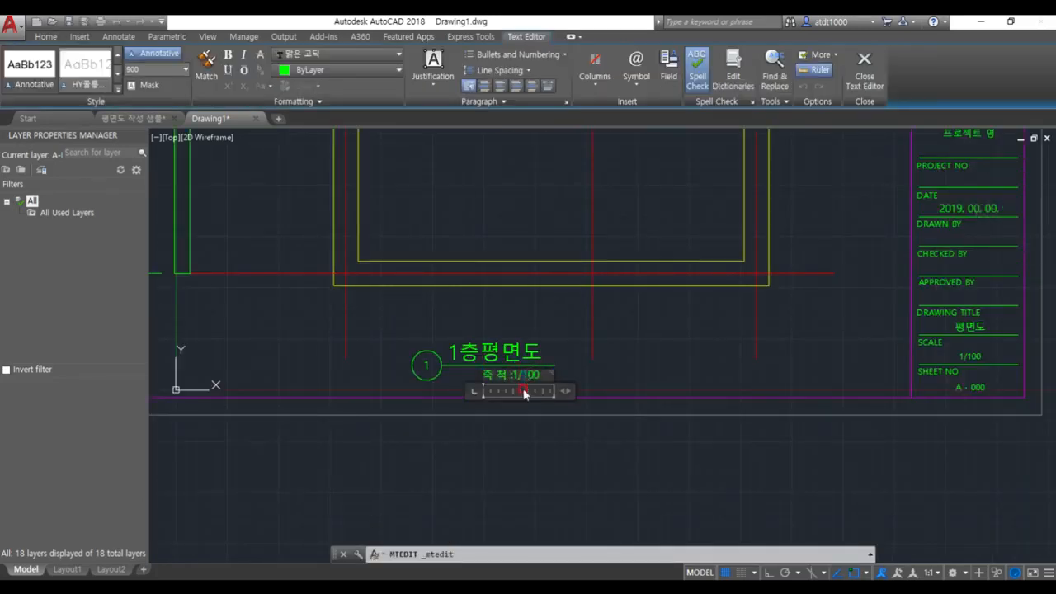
pyautogui.press('Escape')
pyautogui.press('Escape')
pyautogui.scroll(-5, 663, 483)
pyautogui.scroll(5, 808, 420)
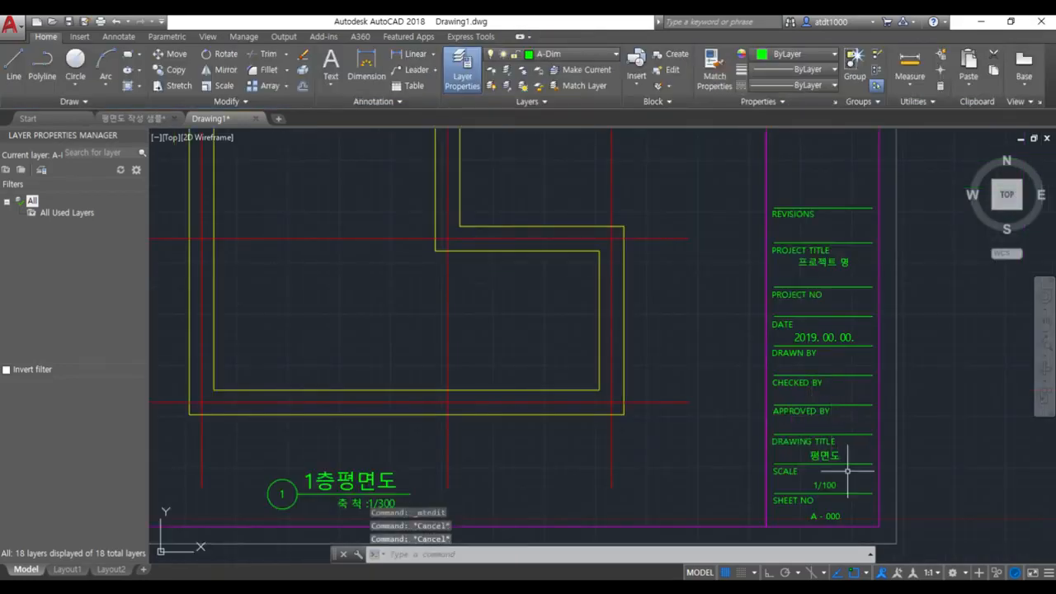
pyautogui.press('Escape')
pyautogui.press('Escape')
# - Undo the scale note edit and all the recent moves and scalings of the sheet border and floor plan
pyautogui.scroll(-5, 837, 483)
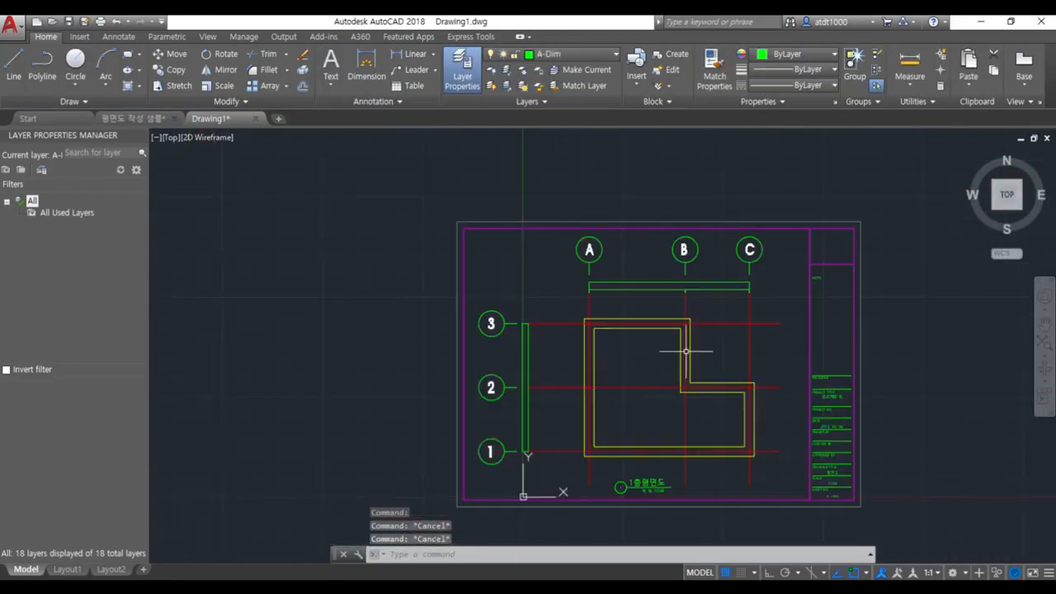
pyautogui.scroll(2, 742, 330)
pyautogui.scroll(-2, 775, 306)
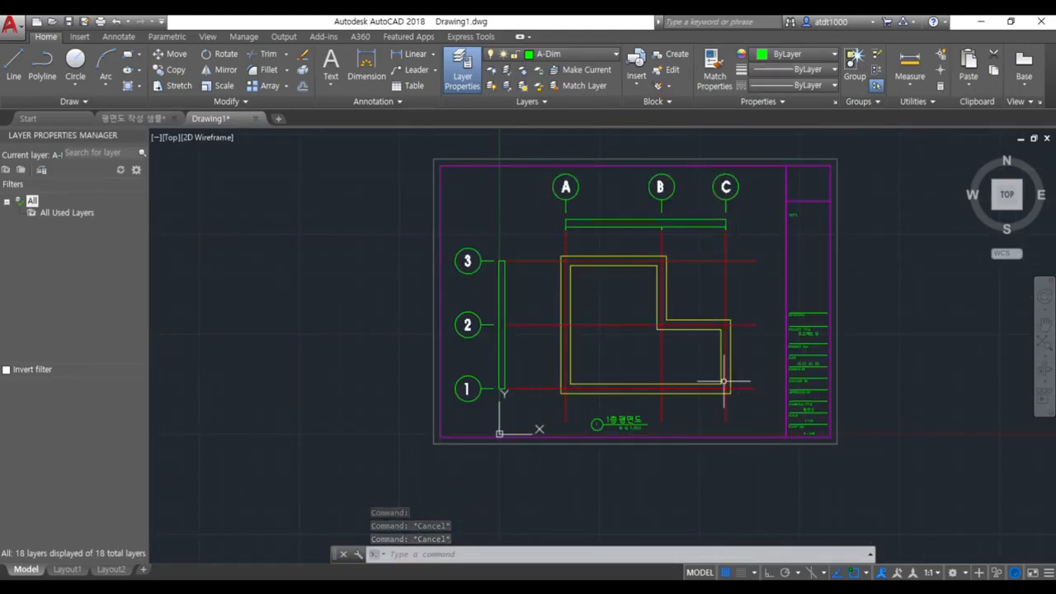
pyautogui.hotkey('ctrl', 'z')
pyautogui.hotkey('ctrl', 'z')
pyautogui.hotkey('ctrl', 'z')
pyautogui.hotkey('ctrl', 'z')
pyautogui.hotkey('ctrl', 'z')
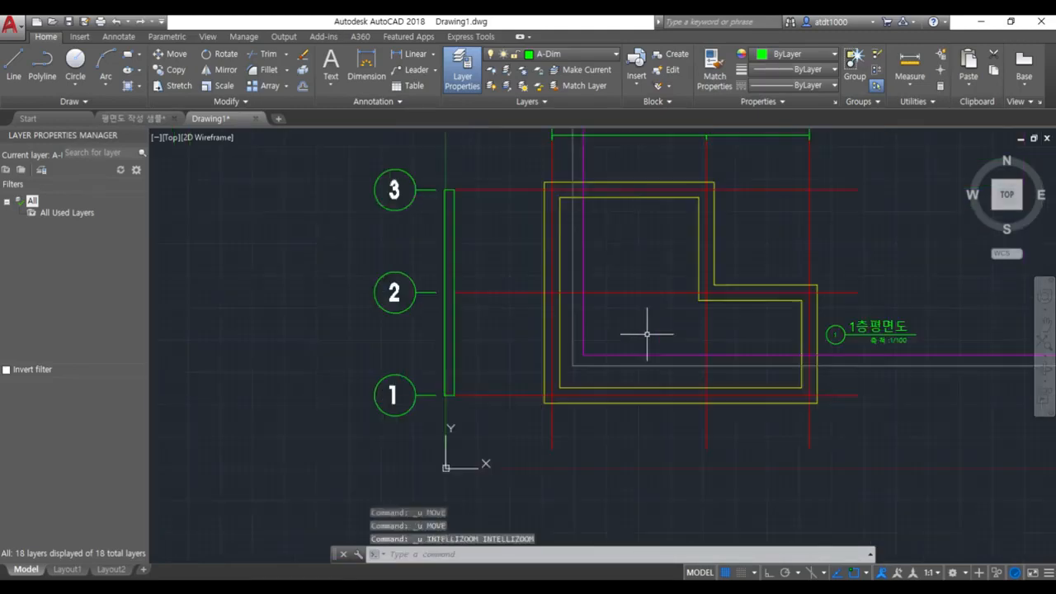
pyautogui.hotkey('ctrl', 'z')
pyautogui.hotkey('ctrl', 'z')
pyautogui.hotkey('ctrl', 'z')
pyautogui.hotkey('ctrl', 'z')
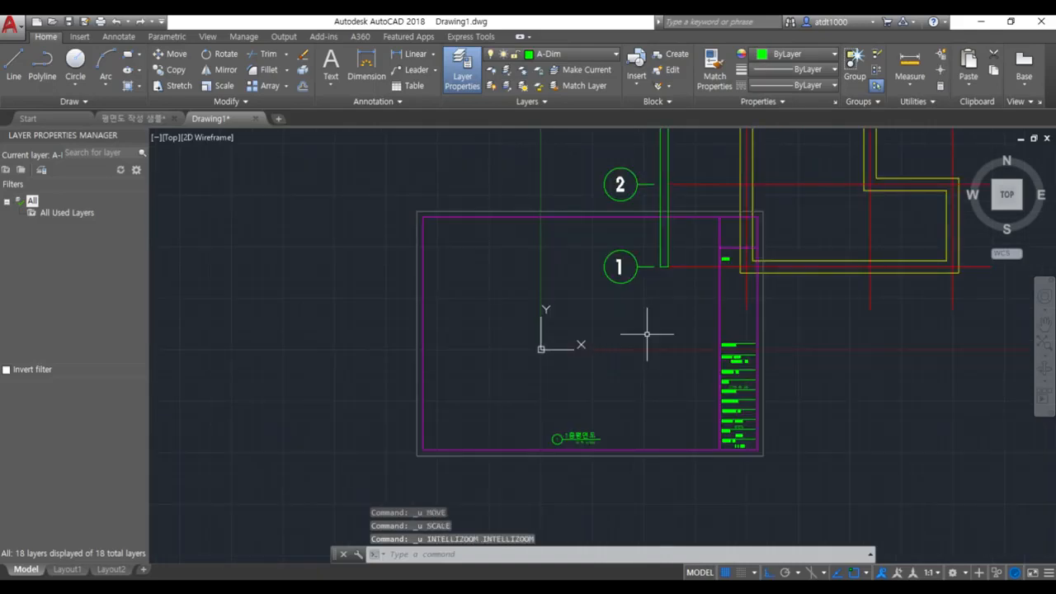
# - Examine the scale entries in the drawing title and title block and the floor plan's size within the sheet border
pyautogui.press('Escape')
pyautogui.press('Escape')
pyautogui.scroll(2, 692, 388)
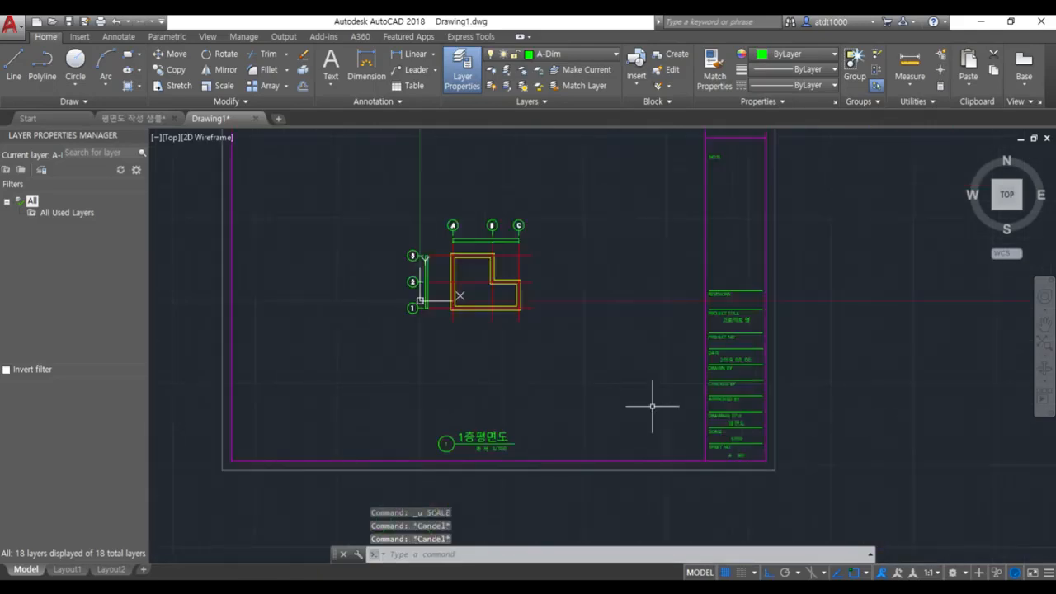
pyautogui.scroll(5, 465, 284)
pyautogui.scroll(-7, 474, 240)
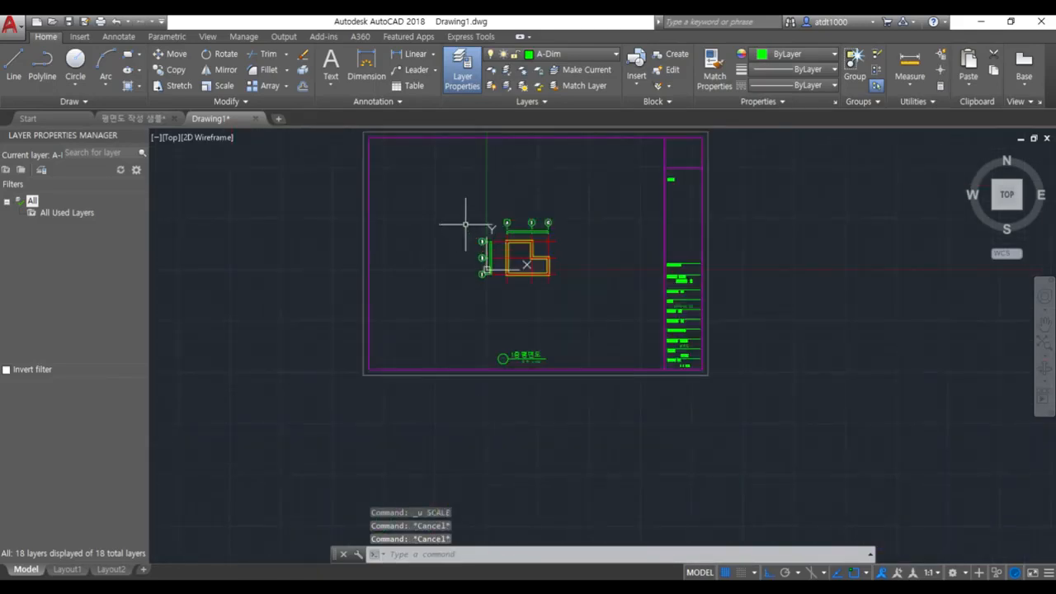
pyautogui.scroll(-3, 410, 223)
pyautogui.scroll(3, 396, 164)
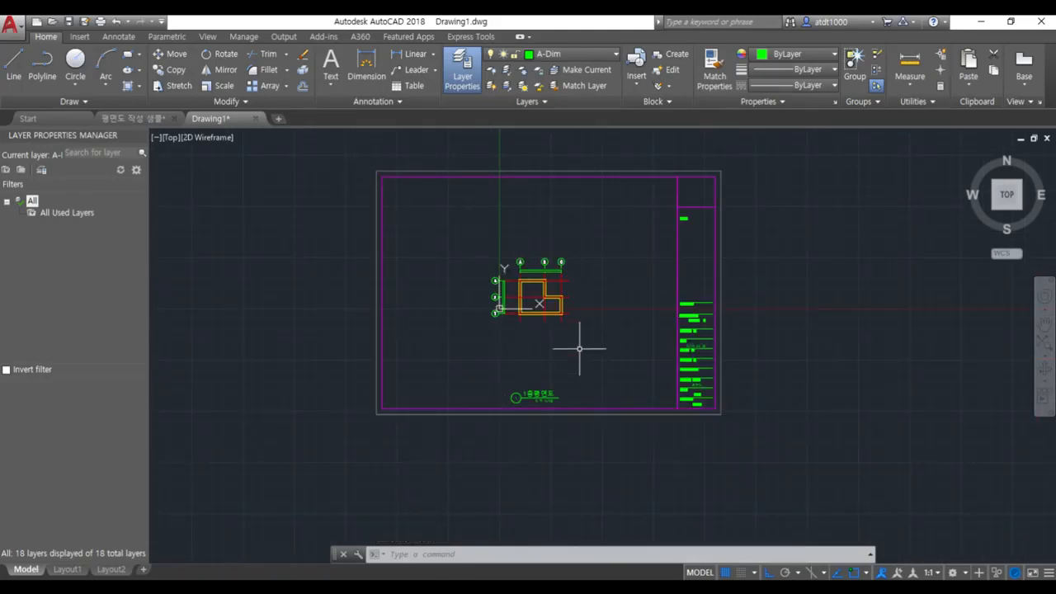
pyautogui.scroll(4, 671, 377)
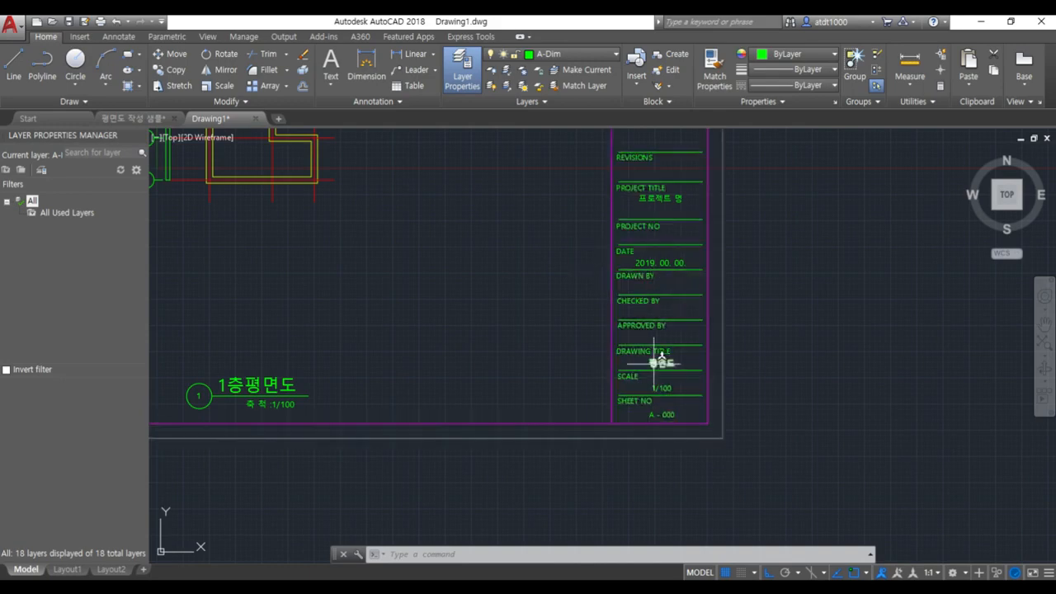
pyautogui.scroll(-2, 742, 412)
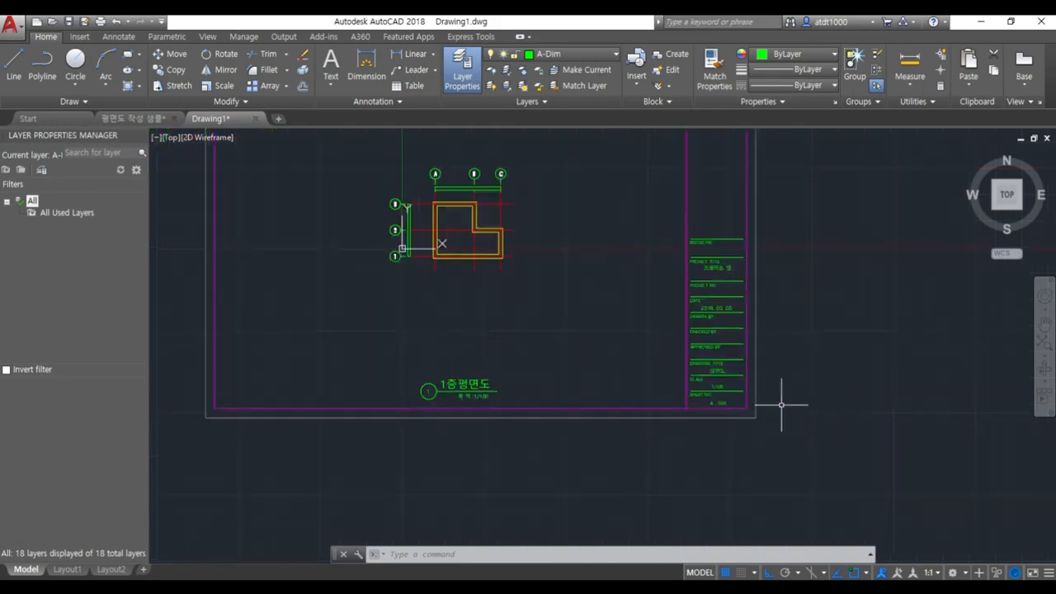
pyautogui.scroll(2, 813, 483)
pyautogui.scroll(-2, 347, 481)
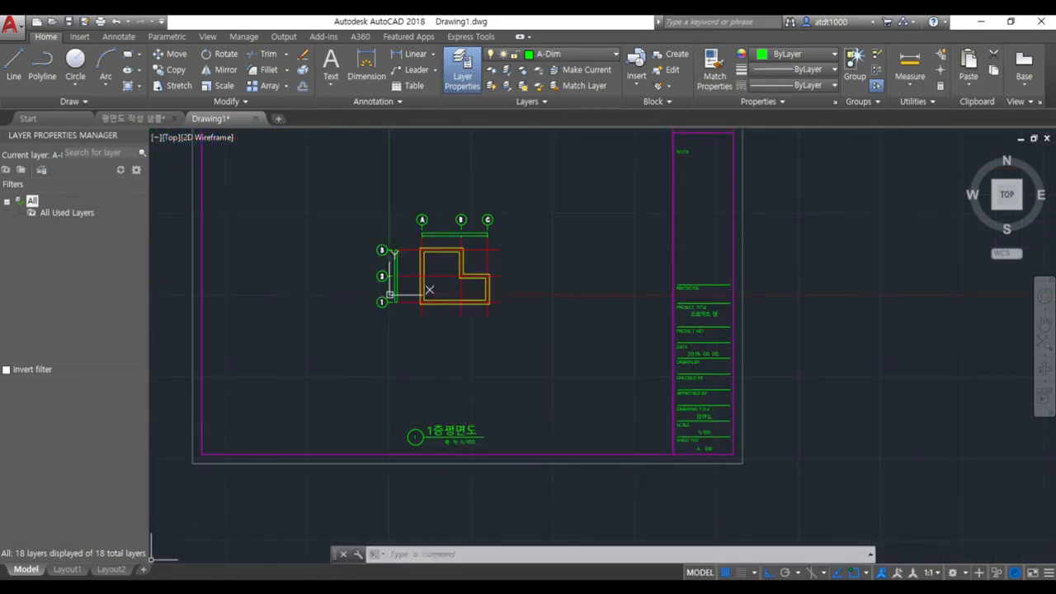
# - Switch to Notepad (메모장) and write the first line "개요 (건물의 규모를 알 수 있는 개요서)"
pyautogui.press('super')
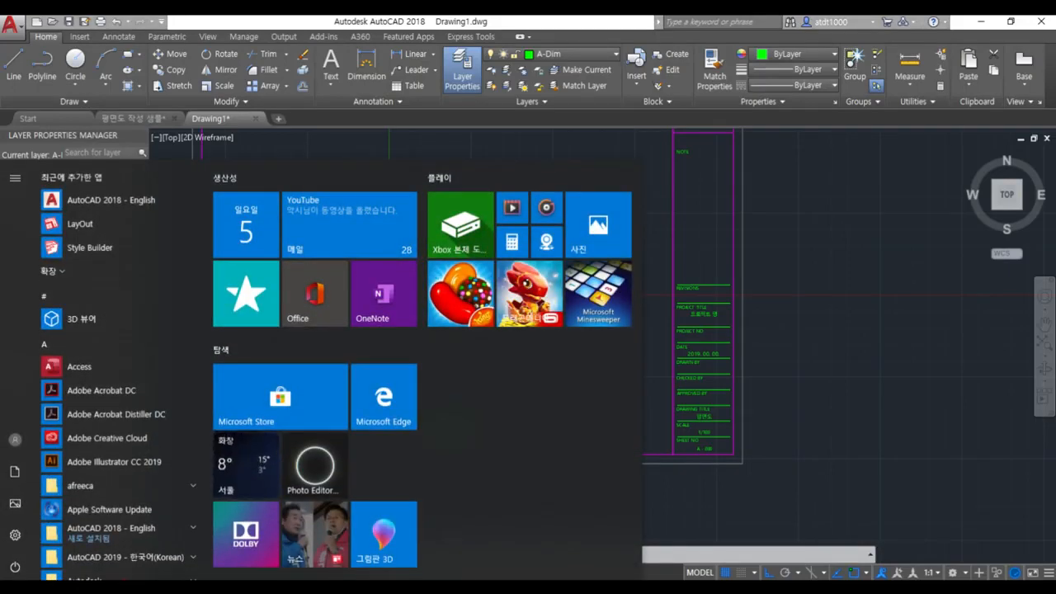
pyautogui.write('메모')
pyautogui.press('Return')
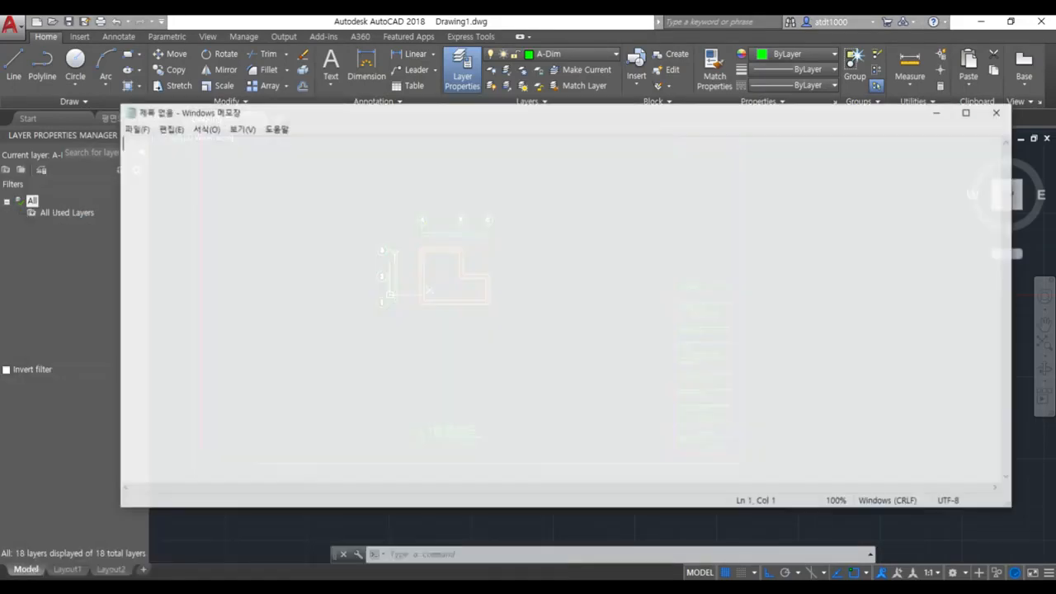
pyautogui.write('QOCL')
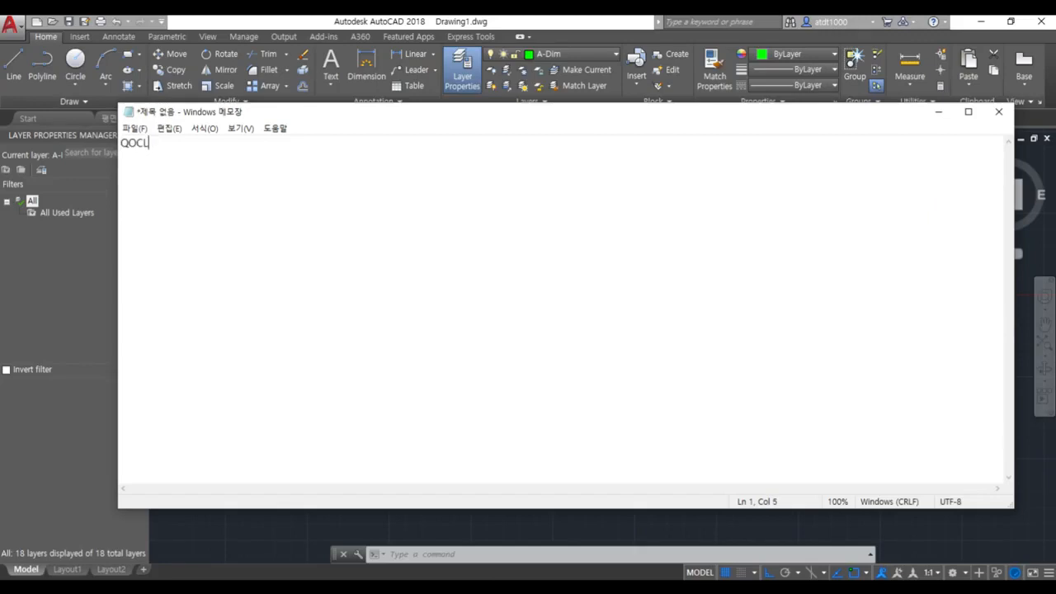
pyautogui.write('E요')
pyautogui.press('Return')
pyautogui.write('(건물의 규')
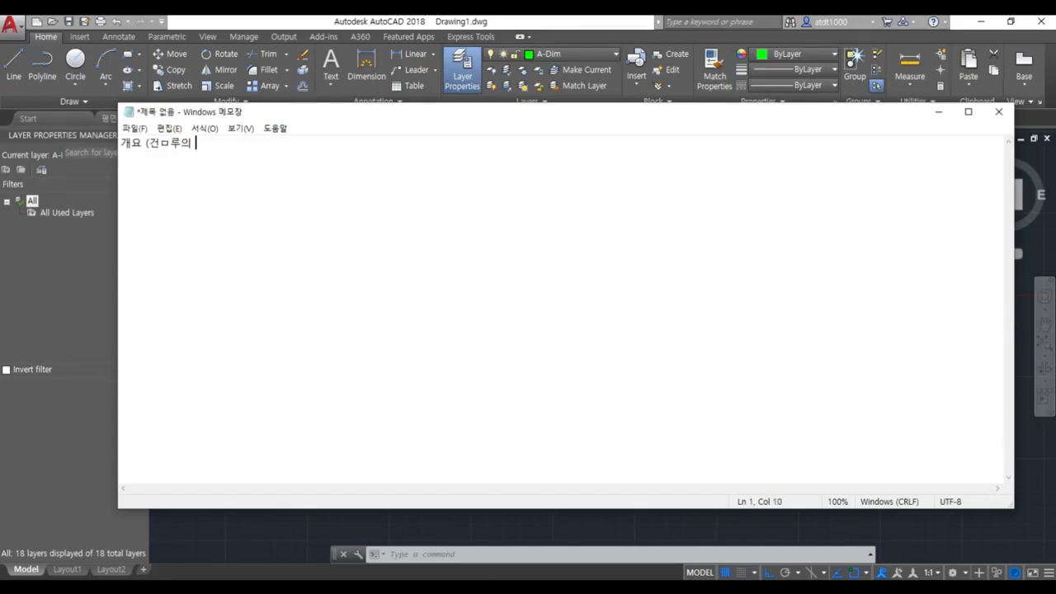
pyautogui.write('모를 알 수 있는 ')
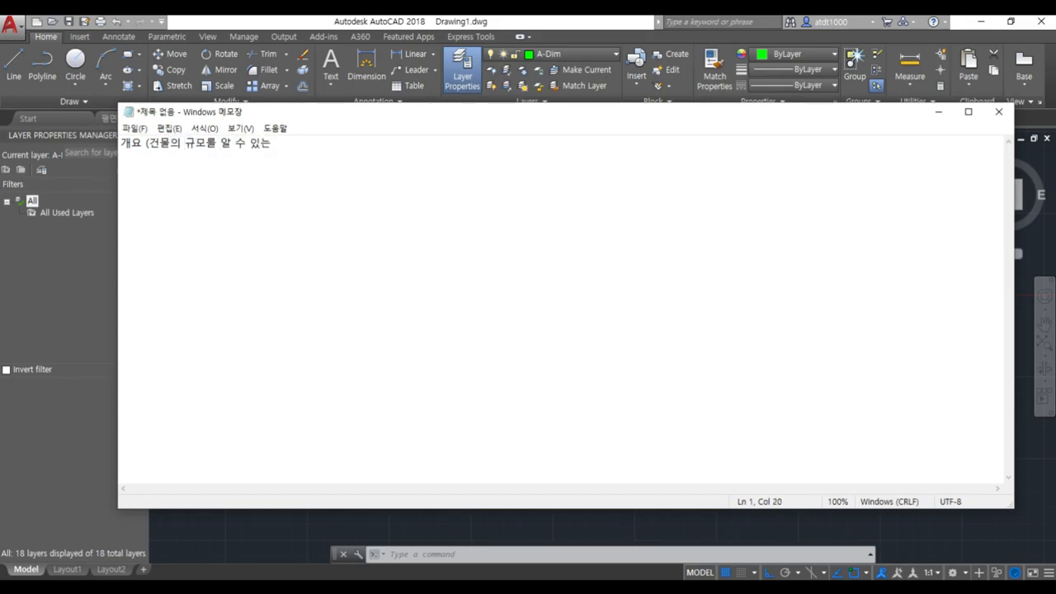
pyautogui.write('새요서')
pyautogui.write('개요서)')
# - Add a second line to the note reading "배치도 (건물과 대지의 관계를 알수 있는 도면)"
pyautogui.write('배치도 (')
pyautogui.write('건ㅁ')
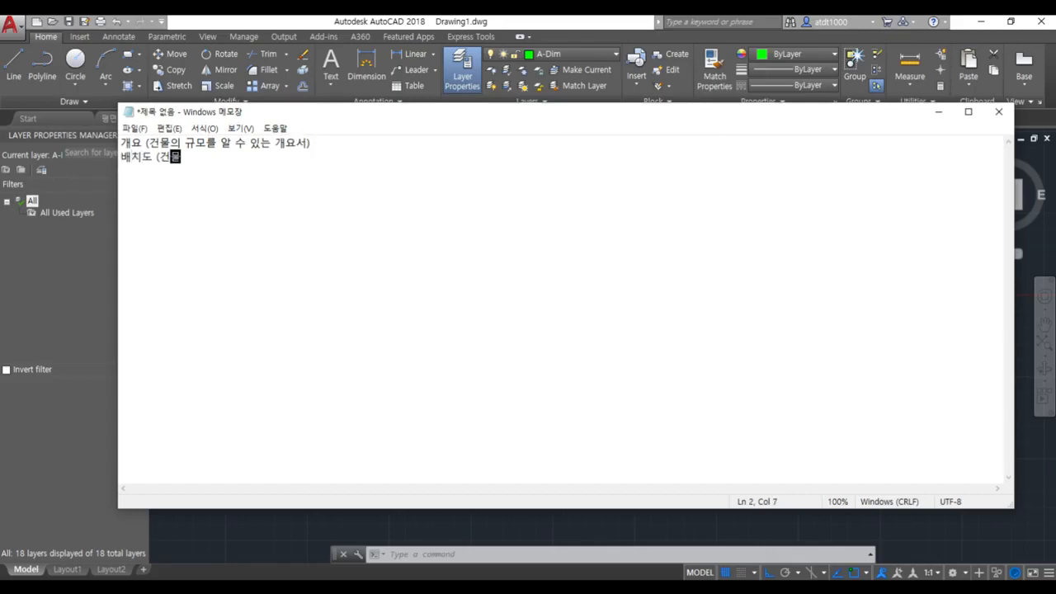
pyautogui.write('과 대지의 ')
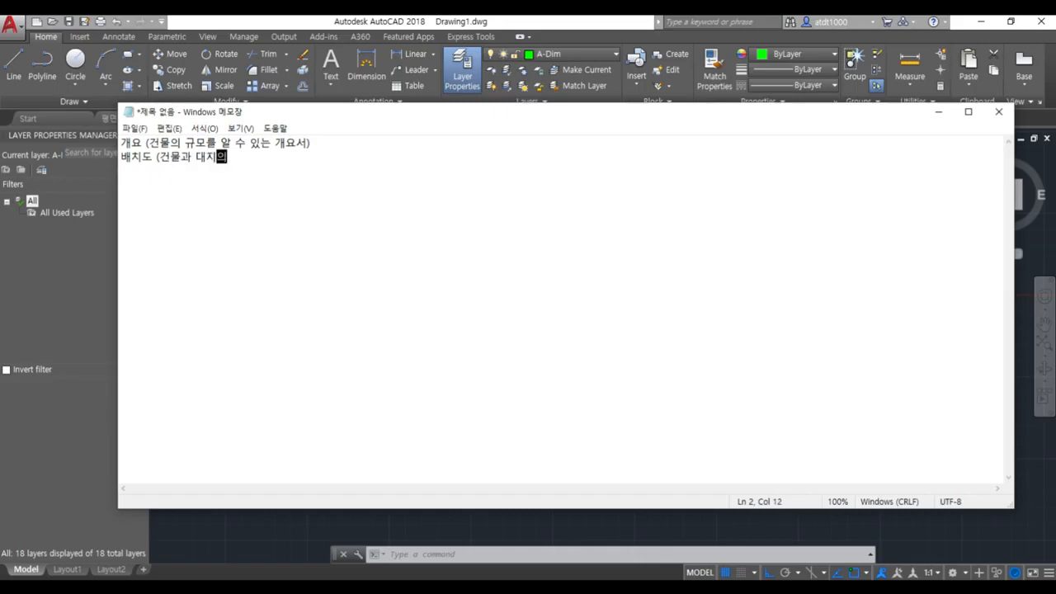
pyautogui.write('상ㄱ')
pyautogui.write('관계를 알수 있ㄴ')
pyautogui.press('BackSpace')
pyautogui.press('BackSpace')
pyautogui.write('있는 도면)')
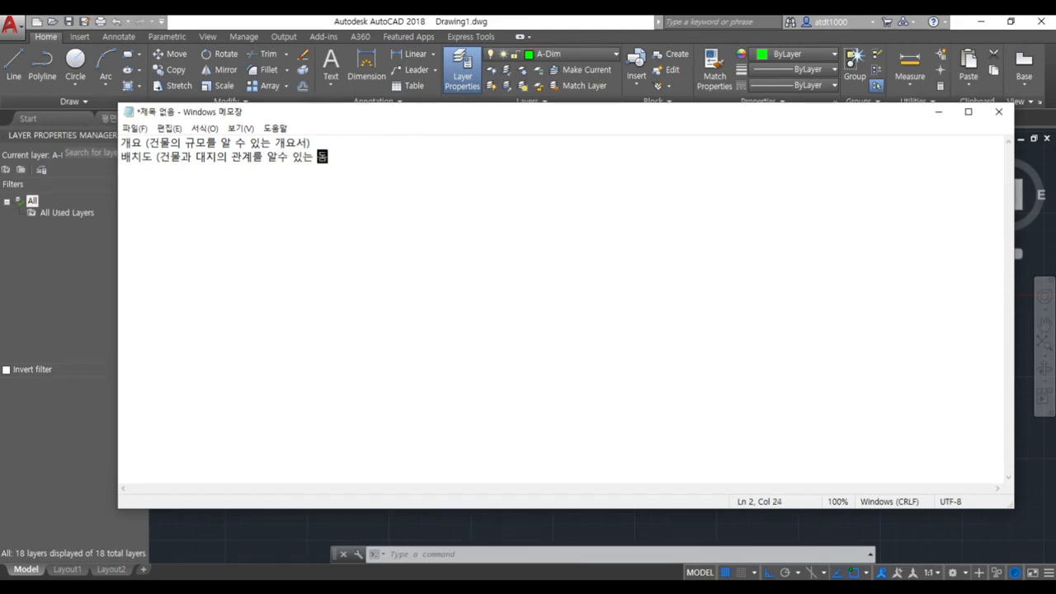
pyautogui.press('Return')
# - Add a third line reading "평면도 (각 층 평면을 알 수 있는 도면 - 1200~1500mm)"
pyautogui.write('평면도 (')
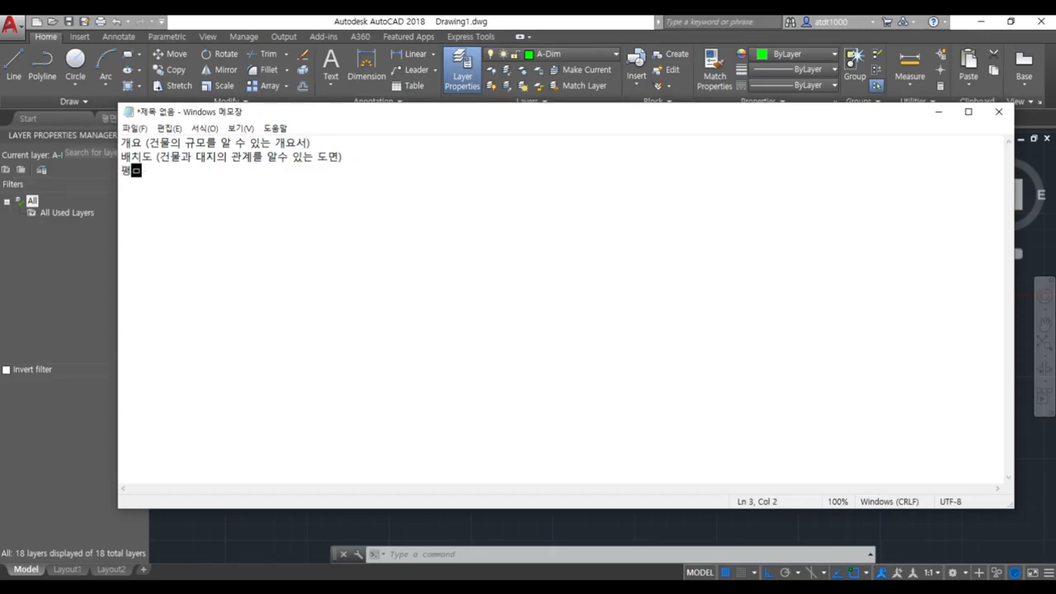
pyautogui.write('각 층 평면을')
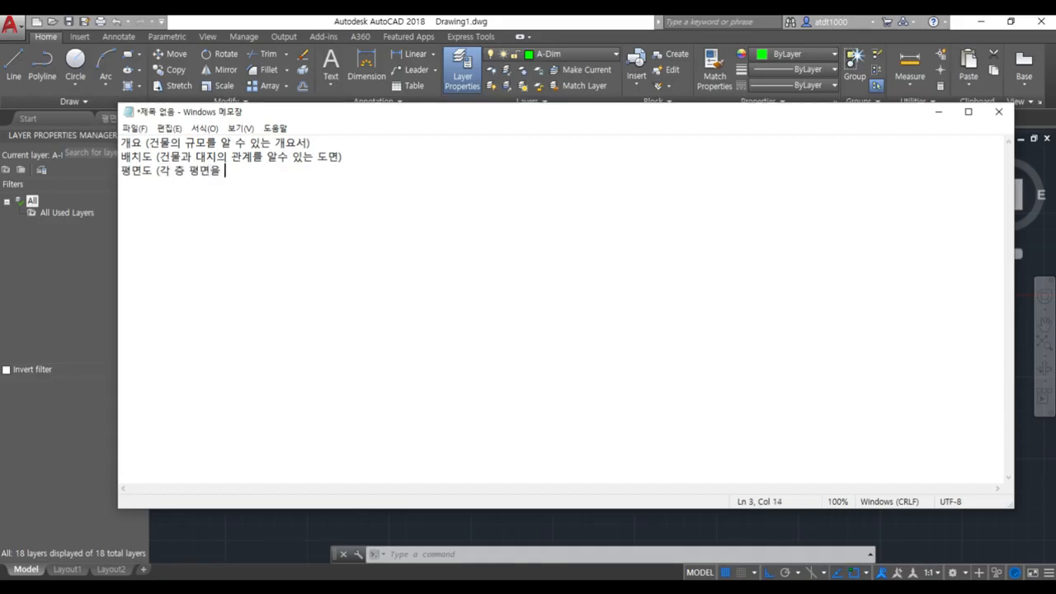
pyautogui.write(' 알 우')
pyautogui.write(' 있는 도면 - 1200~1500mm')
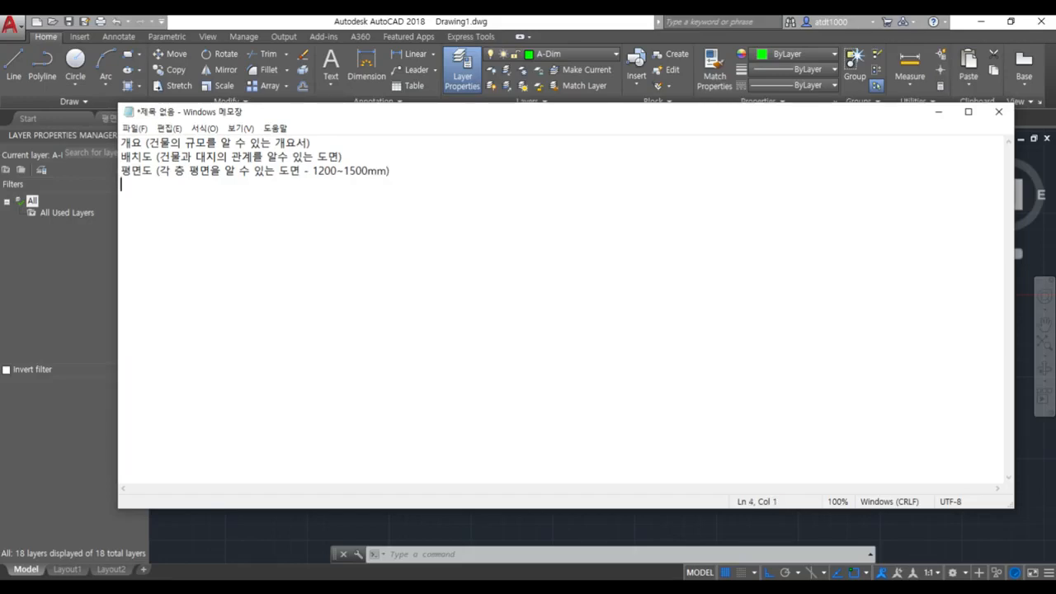
# - Add a fourth line reading "입면도 (건물의 외부 입면을 알 수 있는 도면 -> 외부 마감 재료를 알 수 있음)"
pyautogui.write('면도 (건물의 외부 ')
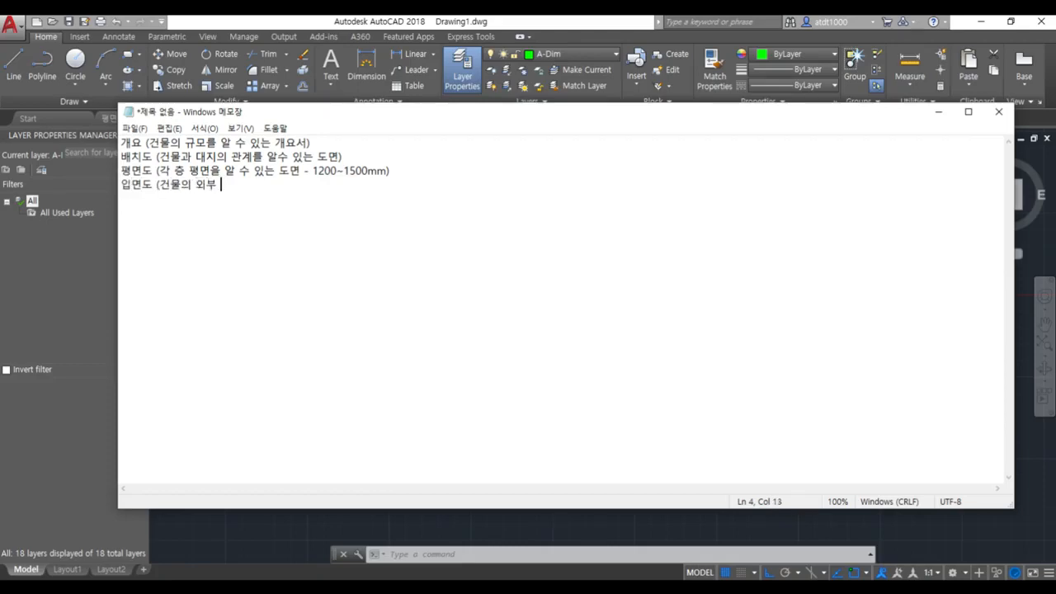
pyautogui.write('입면을 ㅇ 수 있는 도면 -')
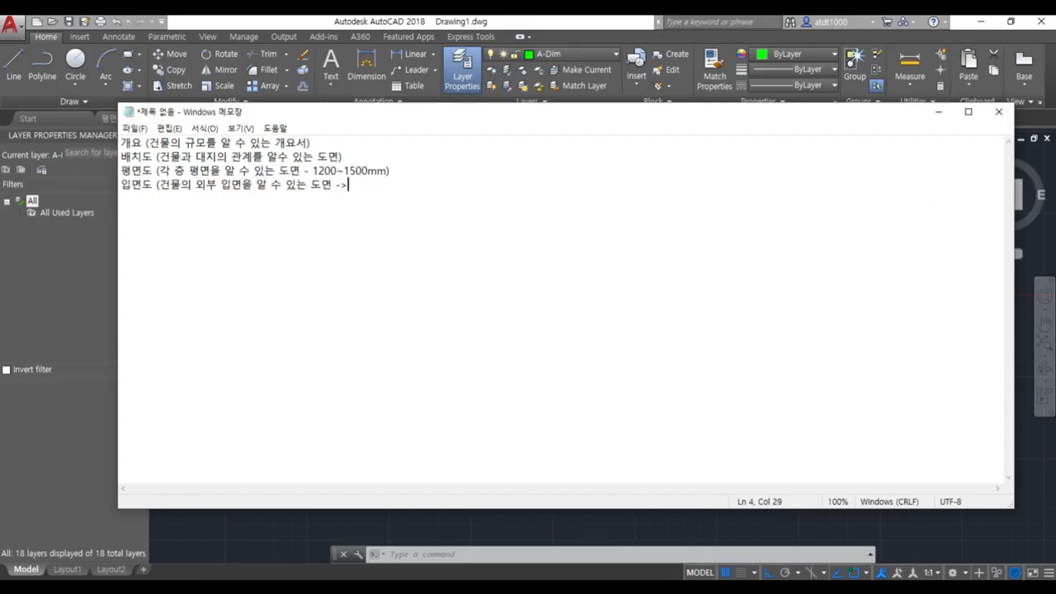
pyautogui.write('> 외부 마감 재료를 ')
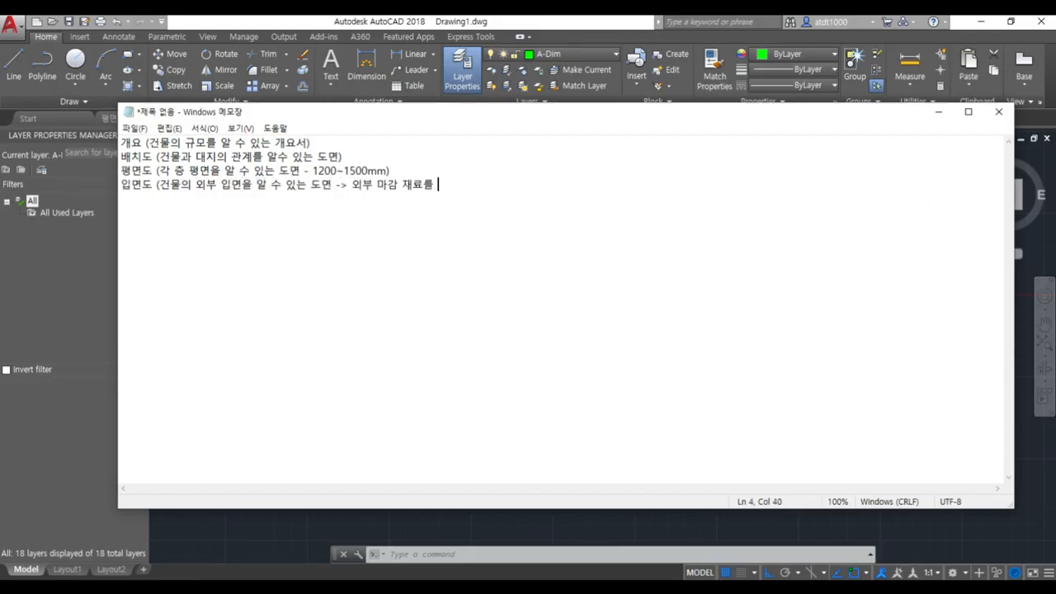
pyautogui.write('알 수 있음)')
# - Add a fifth line reading "단면도 (건물 내부의 재료를 알 수 있는 도면)"
pyautogui.write('단면도 (')
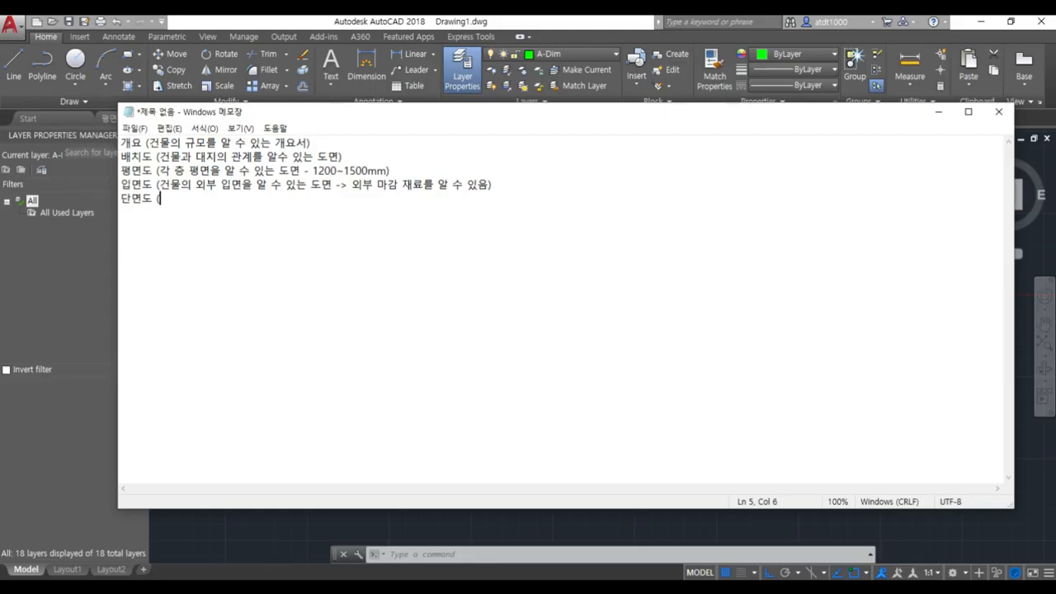
pyautogui.write('물 내부의 재료를 알 수 ')
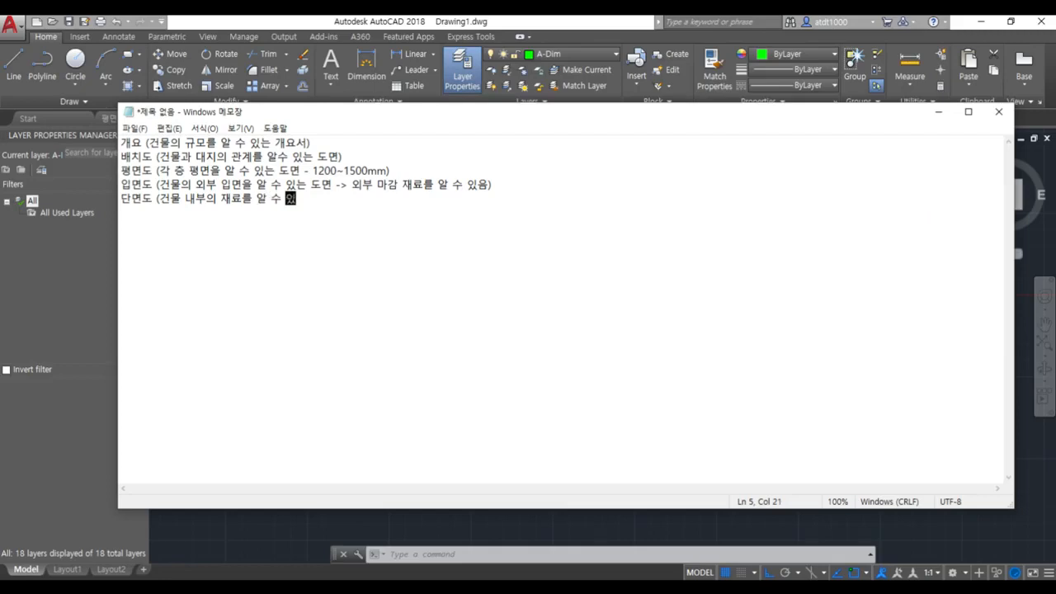
pyautogui.write('있는 도면)')
# - Insert the heading "1. 가장 기본도면" on a new line above the list of drawing types
pyautogui.click(120, 144)
pyautogui.press('Return')
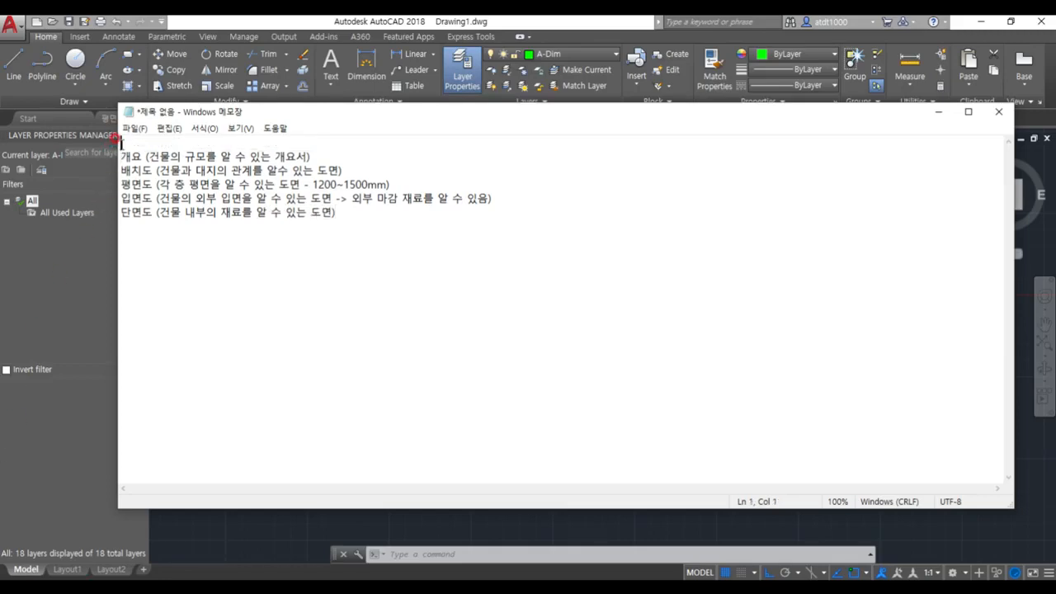
pyautogui.write('1. 가장 기본도ㅠ면')
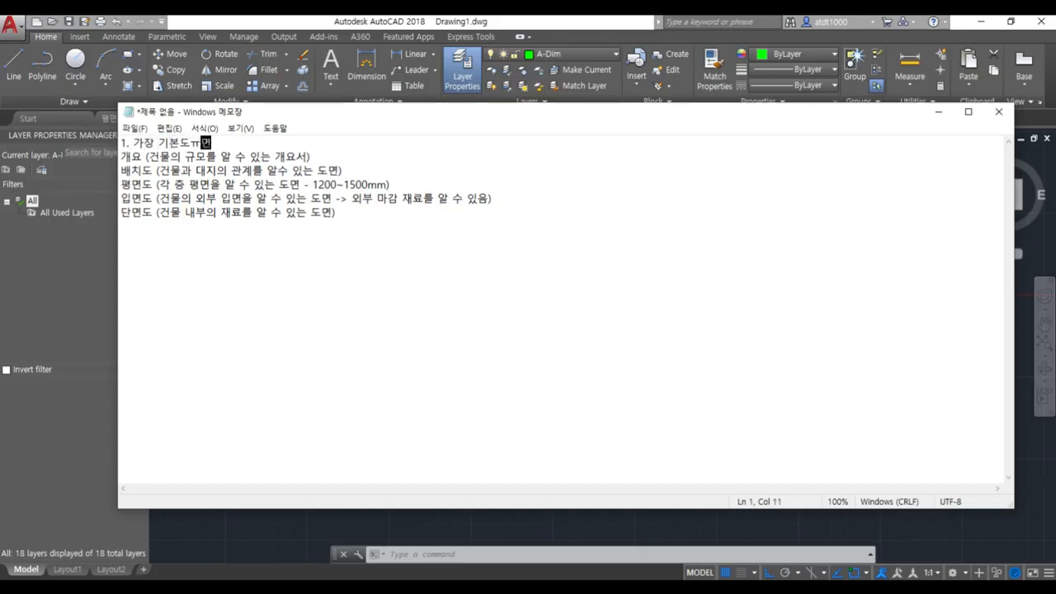
pyautogui.press('BackSpace')
# - Insert the sub-item "- 그리드, 축척, 치수선, 도면명" beneath the 평면도 line, followed by a blank line
pyautogui.click(330, 156)
pyautogui.click(392, 181)
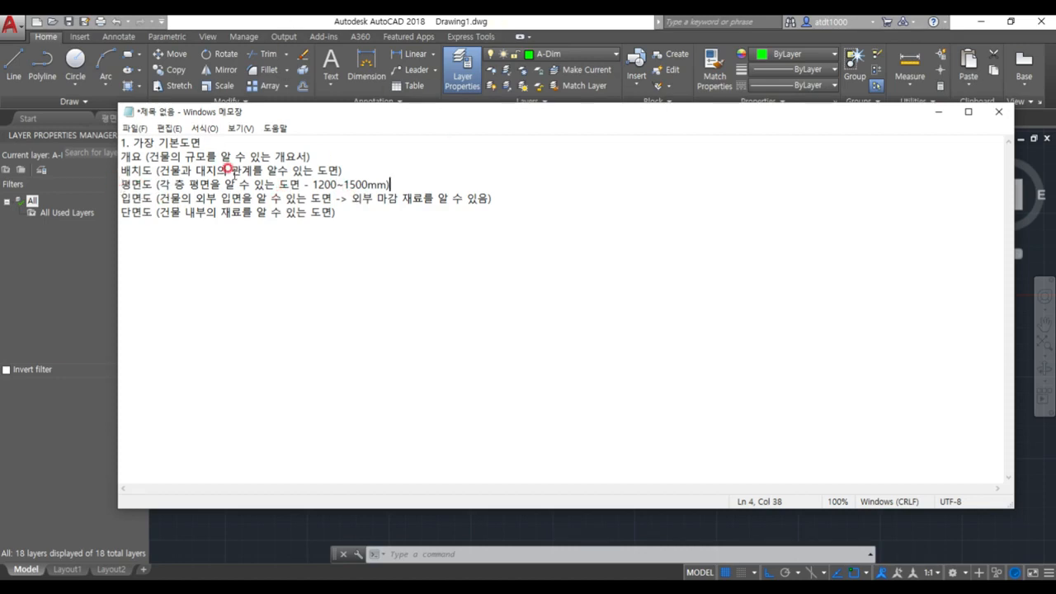
pyautogui.press('Return')
pyautogui.write('- ')
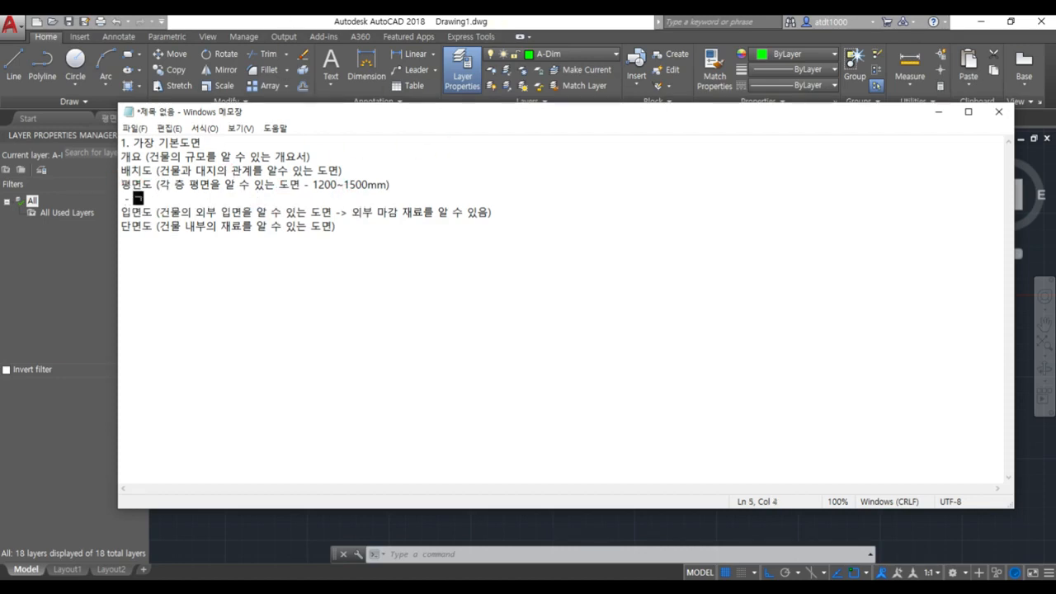
pyautogui.write('그린')
pyautogui.press('BackSpace')
pyautogui.write('드, ㅊㅜㄱ처')
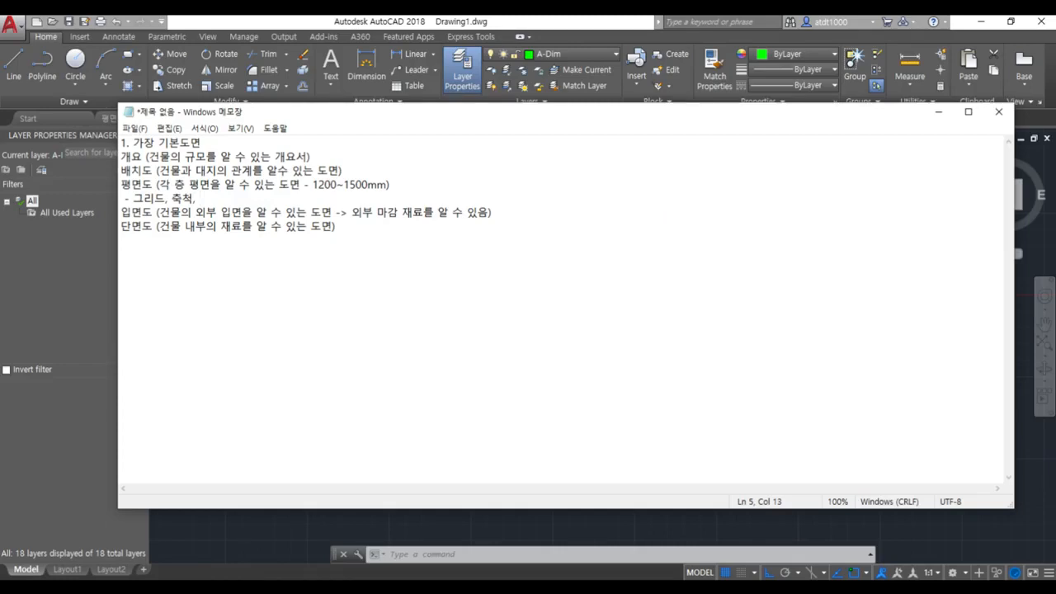
pyautogui.write('치수서')
pyautogui.write(',')
pyautogui.write(' 도면머')
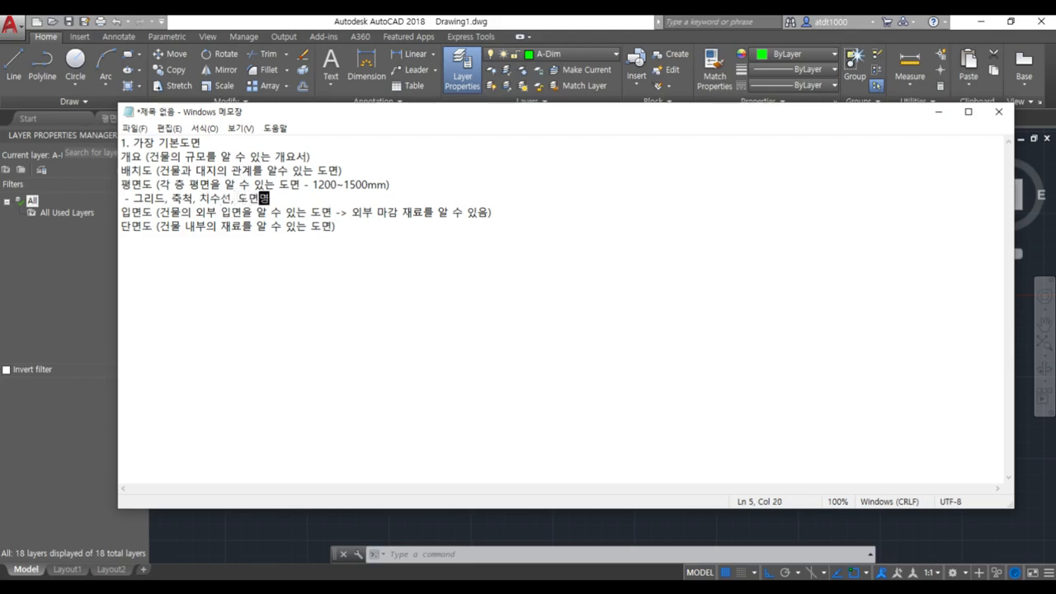
pyautogui.press('Return')
pyautogui.hotkey('shift', 'Up')
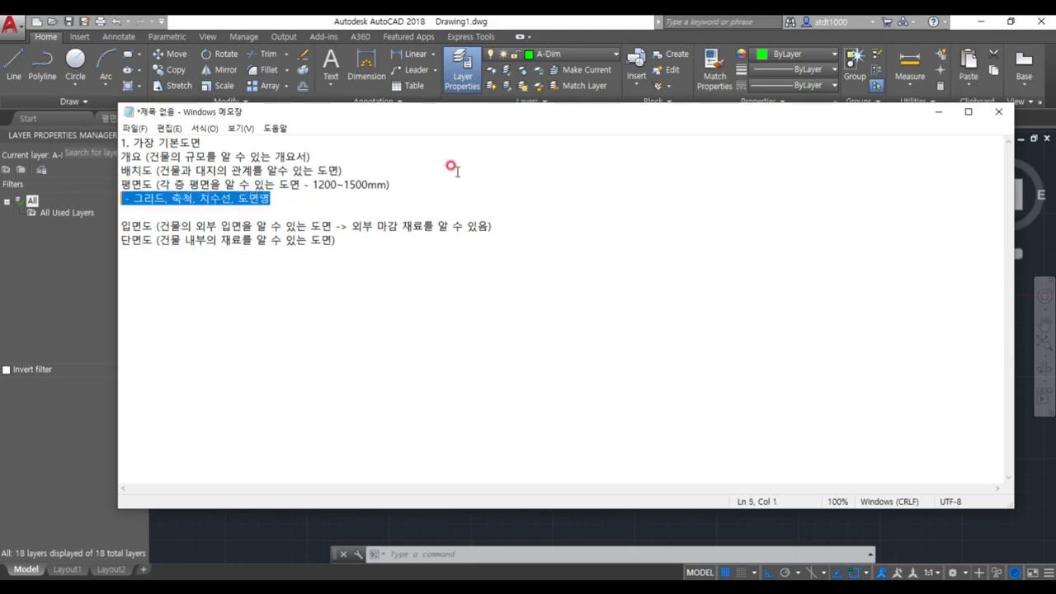
# - Add a second sub-item under 평면도 for room names and other annotations, starting with "- 실 명, 등등"
pyautogui.click(272, 199)
pyautogui.press('Return')
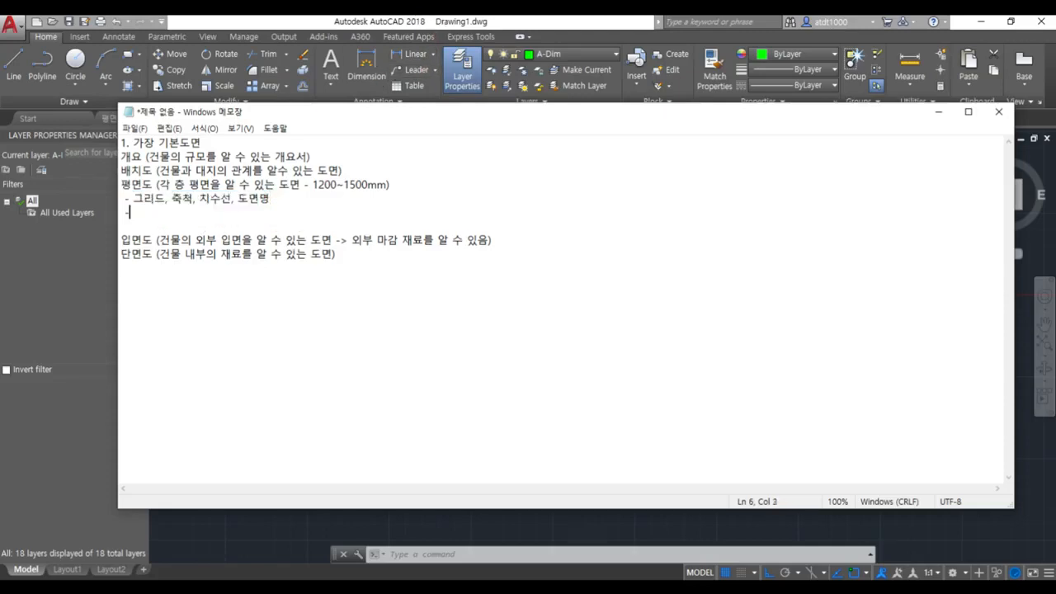
pyautogui.write('- 실 명')
pyautogui.write(', 등ㄷ')
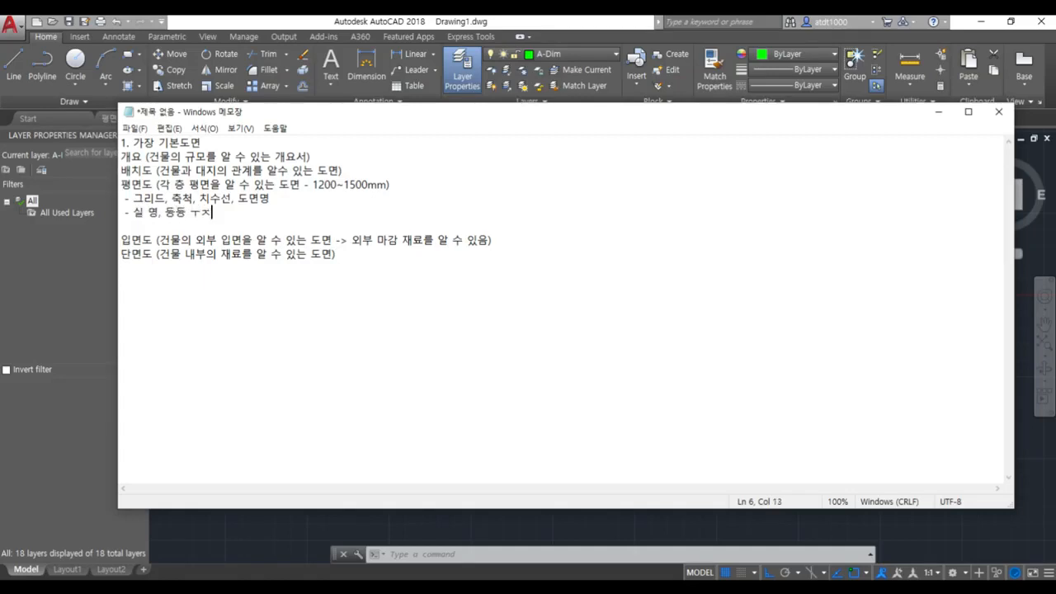
pyautogui.write(' ㅜㅈ서')
pyautogui.press('BackSpace')
pyautogui.press('BackSpace')
pyautogui.press('BackSpace')
pyautogui.press('BackSpace')
pyautogui.write('주서')
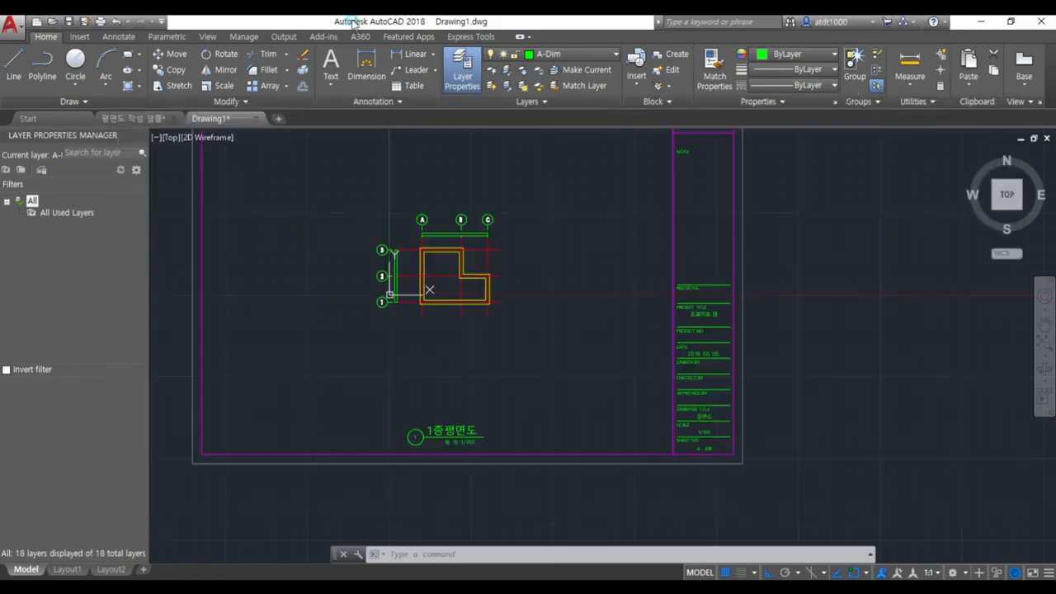
# - Switch back to AutoCAD and examine the floor plan's walls, grid heads and dimension outlines, plus the drawing title and title block within the sheet border
pyautogui.click(340, 21)
pyautogui.scroll(-2, 539, 349)
pyautogui.press('Escape')
pyautogui.press('Escape')
pyautogui.press('Escape')
pyautogui.scroll(10, 503, 312)
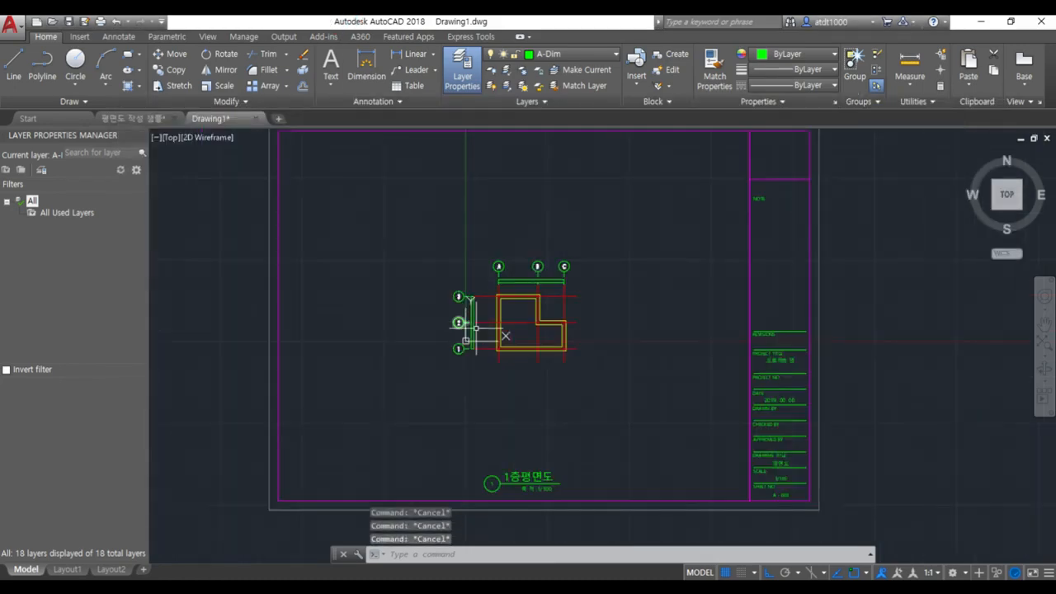
pyautogui.scroll(-4, 532, 298)
pyautogui.scroll(4, 573, 309)
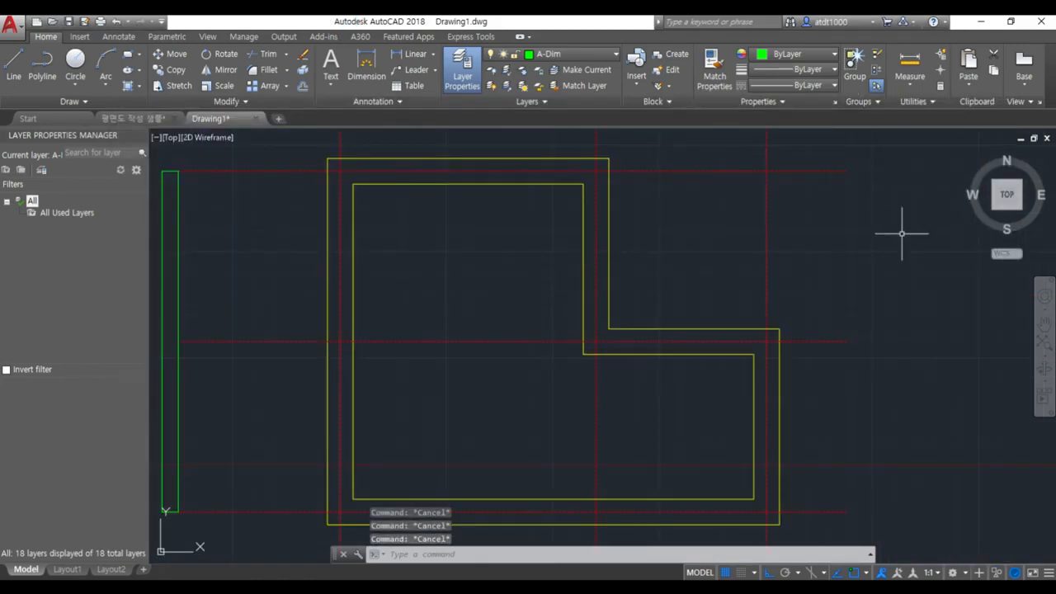
pyautogui.scroll(-4, 595, 311)
pyautogui.scroll(-3, 525, 318)
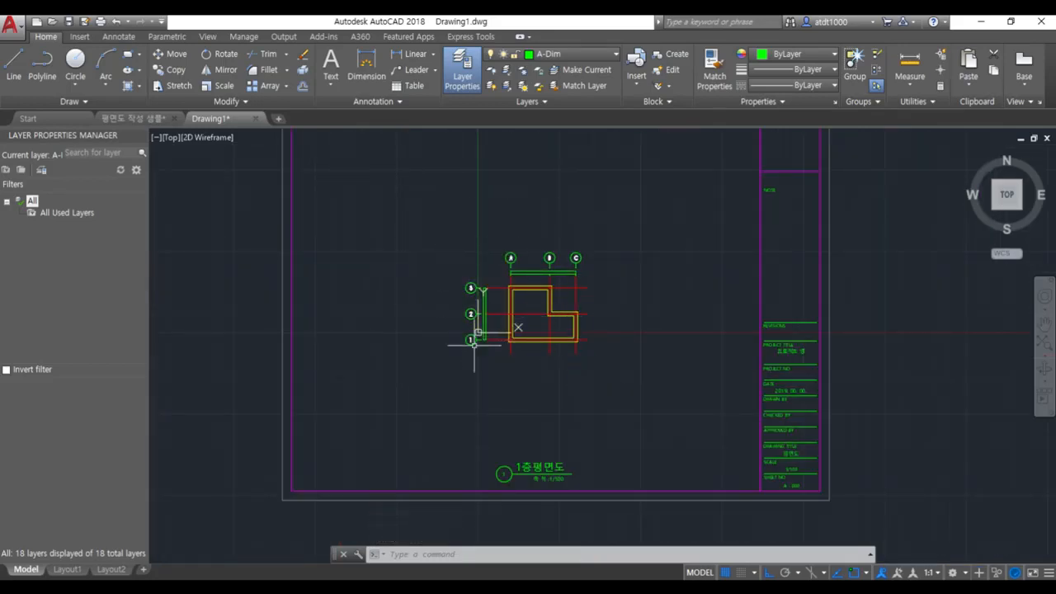
pyautogui.scroll(-2, 689, 338)
pyautogui.press('Escape')
pyautogui.press('Escape')
pyautogui.press('Escape')
pyautogui.scroll(3, 707, 349)
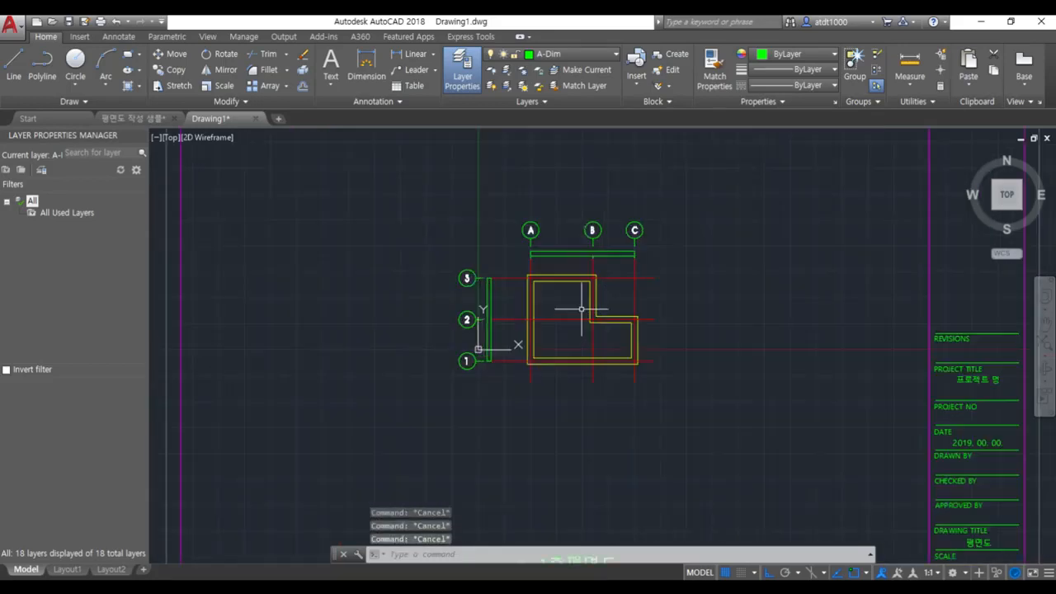
pyautogui.scroll(-1, 684, 365)
pyautogui.scroll(-2, 479, 254)
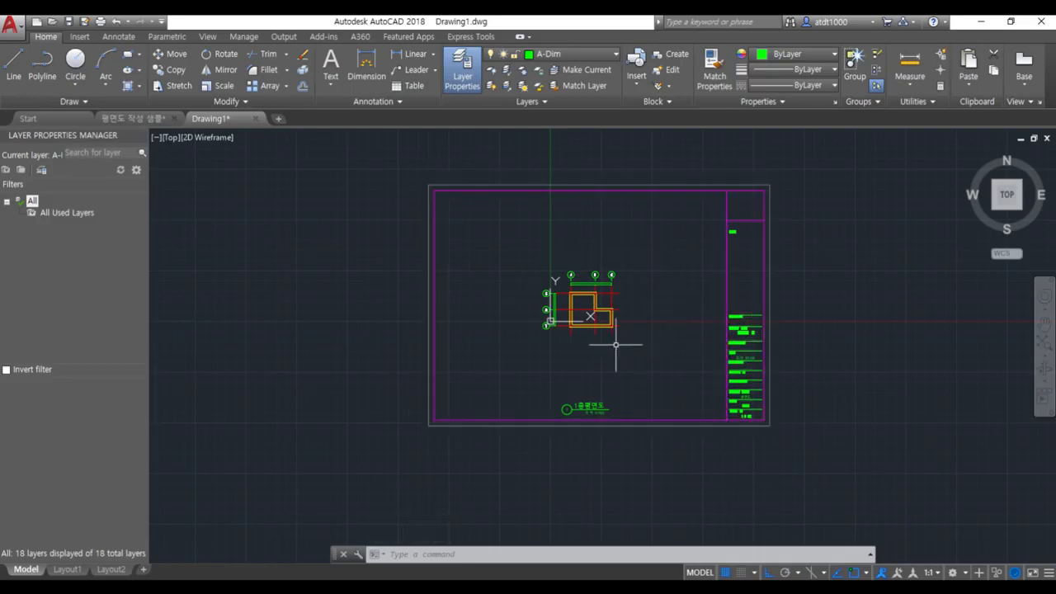
pyautogui.scroll(3, 610, 298)
pyautogui.scroll(-1, 548, 281)
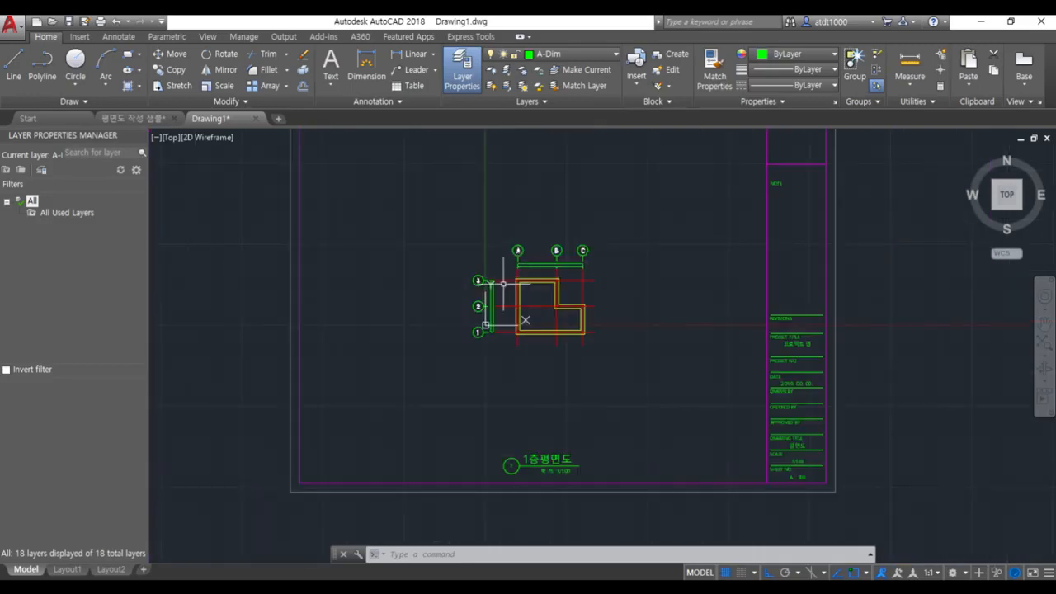
pyautogui.scroll(-2, 634, 380)
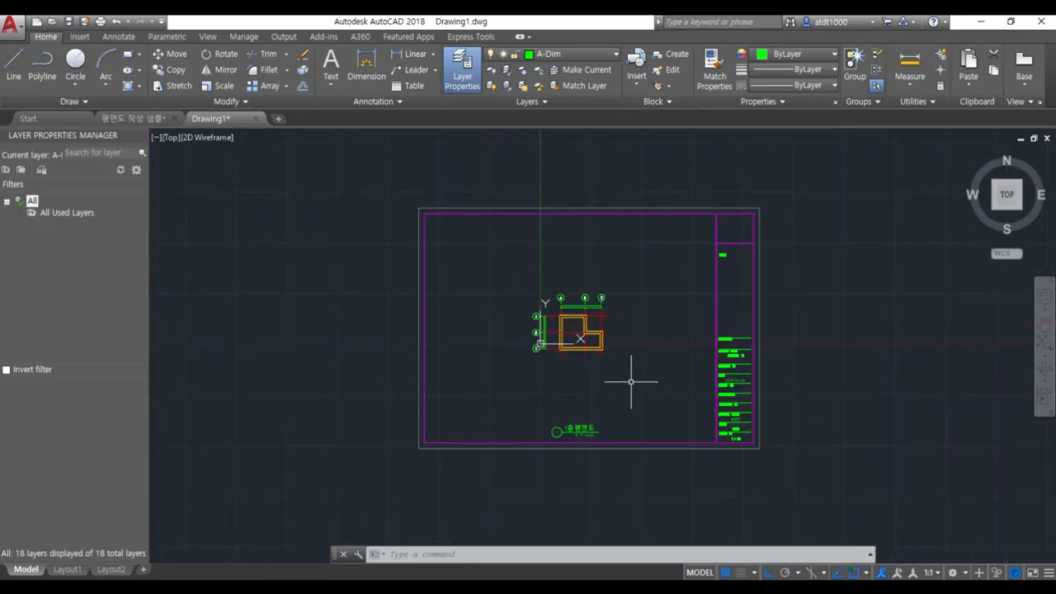
pyautogui.scroll(2, 600, 355)
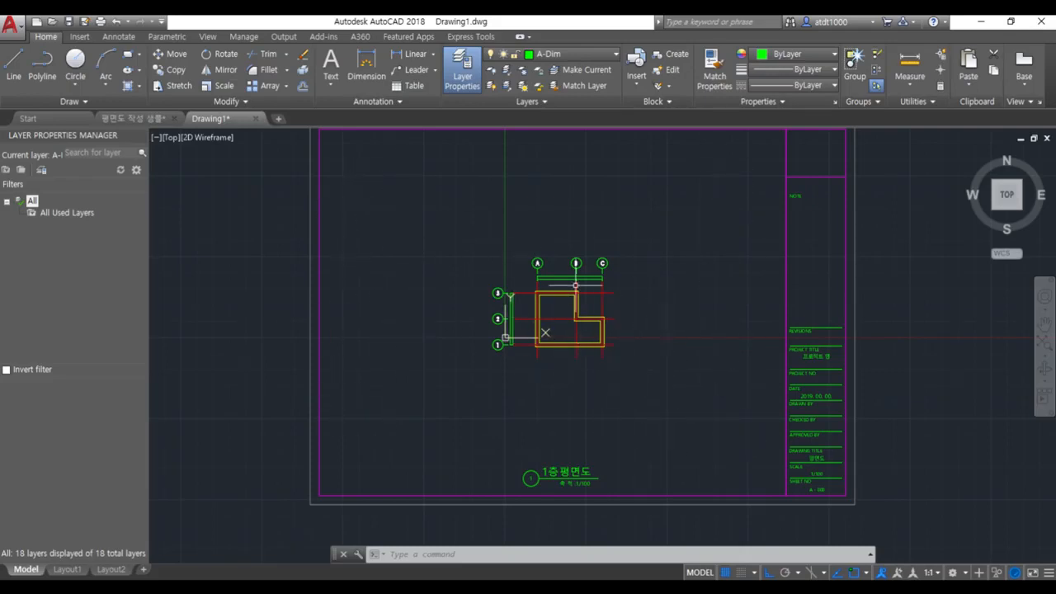
pyautogui.scroll(-1, 664, 375)
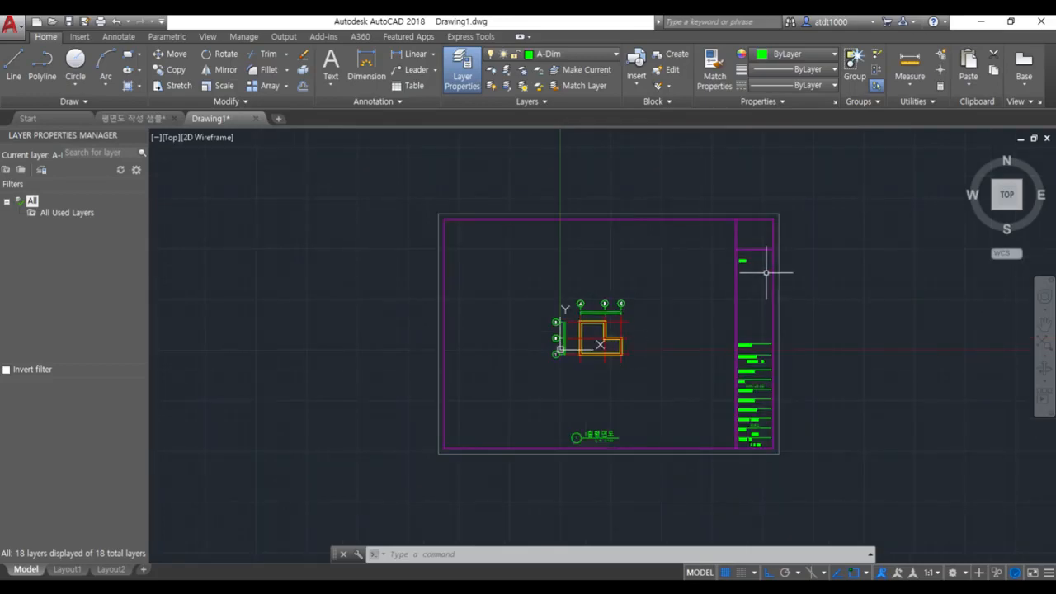
# - Examine the L-shaped plan with its grid heads and dimension outlines up close, and its placement within the whole sheet
pyautogui.press('Escape')
pyautogui.press('Escape')
pyautogui.press('Escape')
pyautogui.scroll(1, 645, 362)
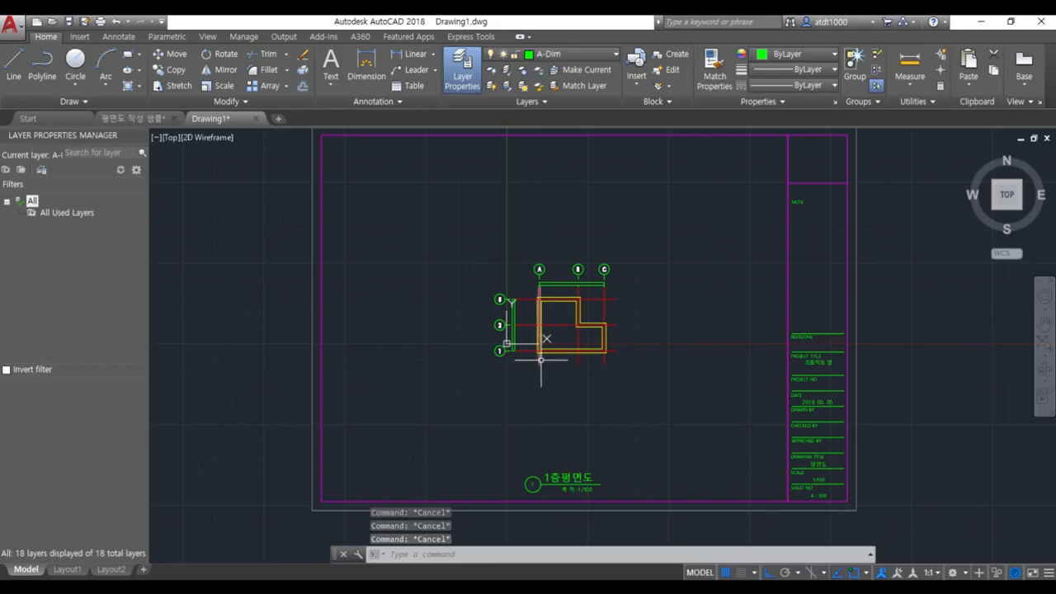
pyautogui.scroll(1, 535, 297)
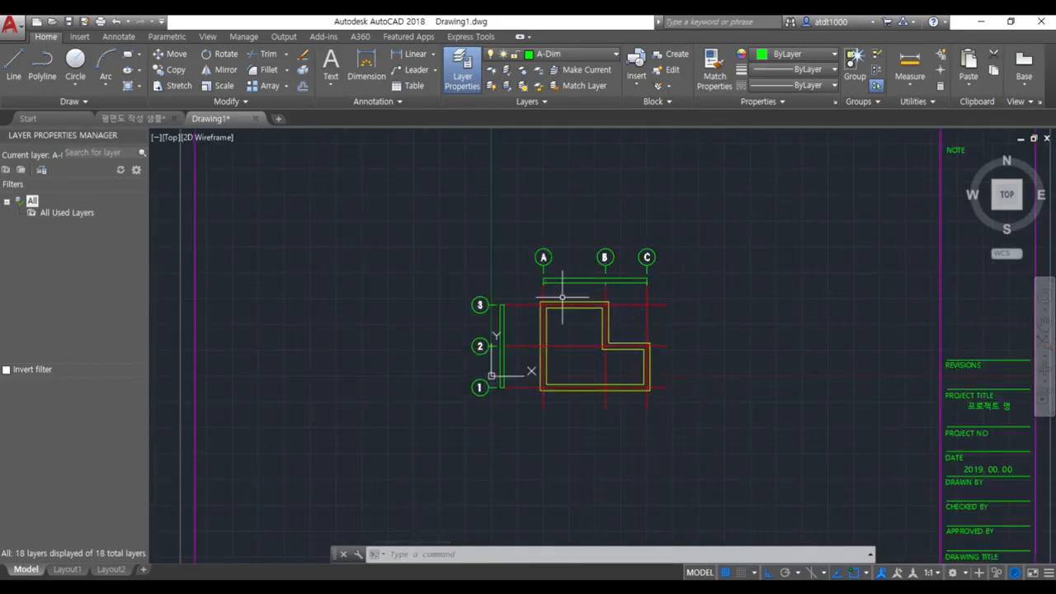
pyautogui.scroll(1, 558, 305)
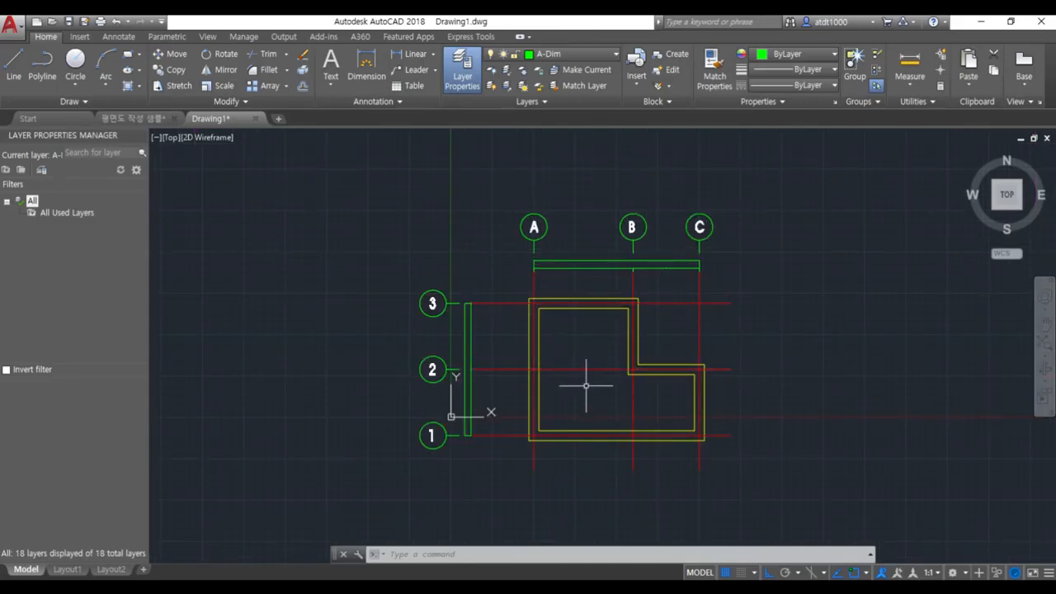
pyautogui.scroll(-4, 664, 332)
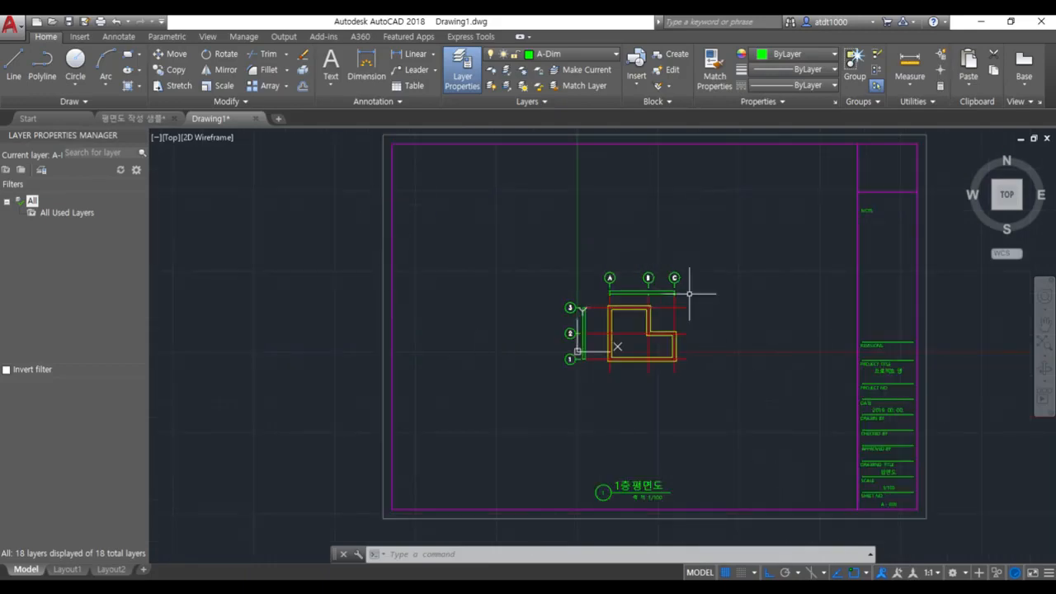
pyautogui.press('Escape')
pyautogui.press('Escape')
pyautogui.press('Escape')
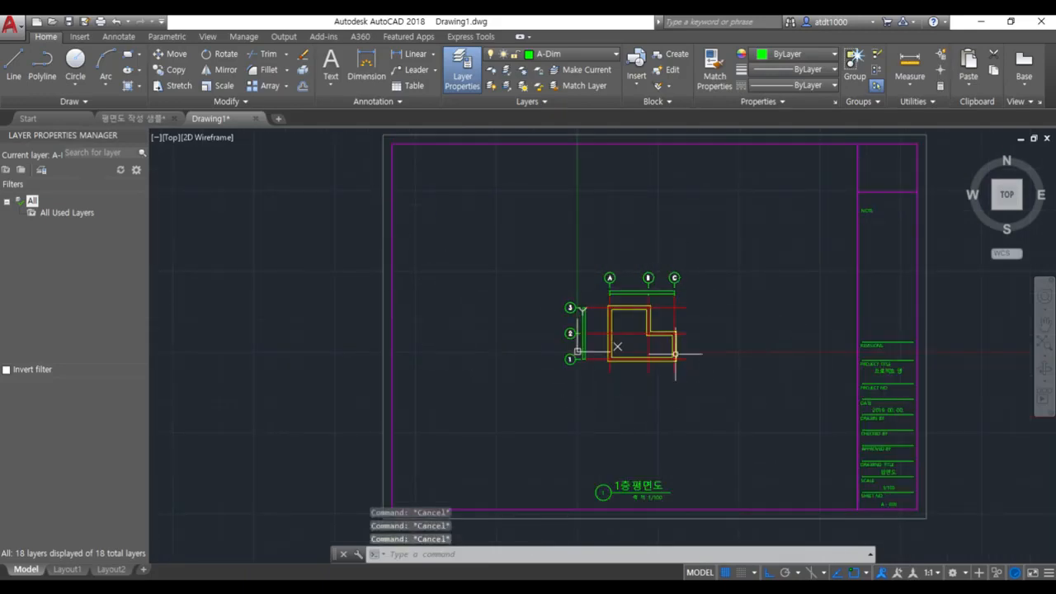
pyautogui.scroll(-2, 425, 282)
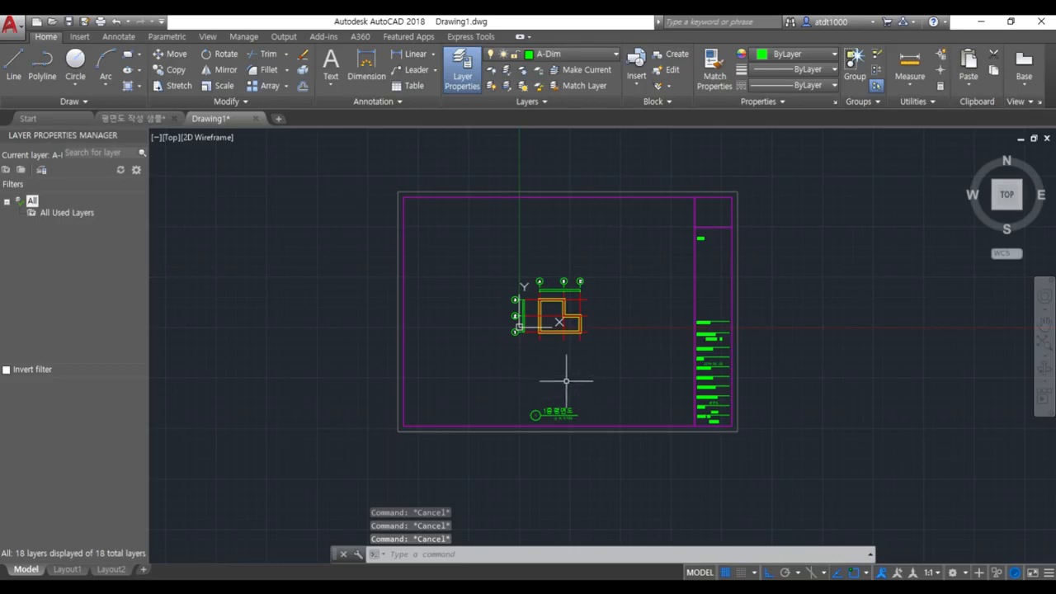